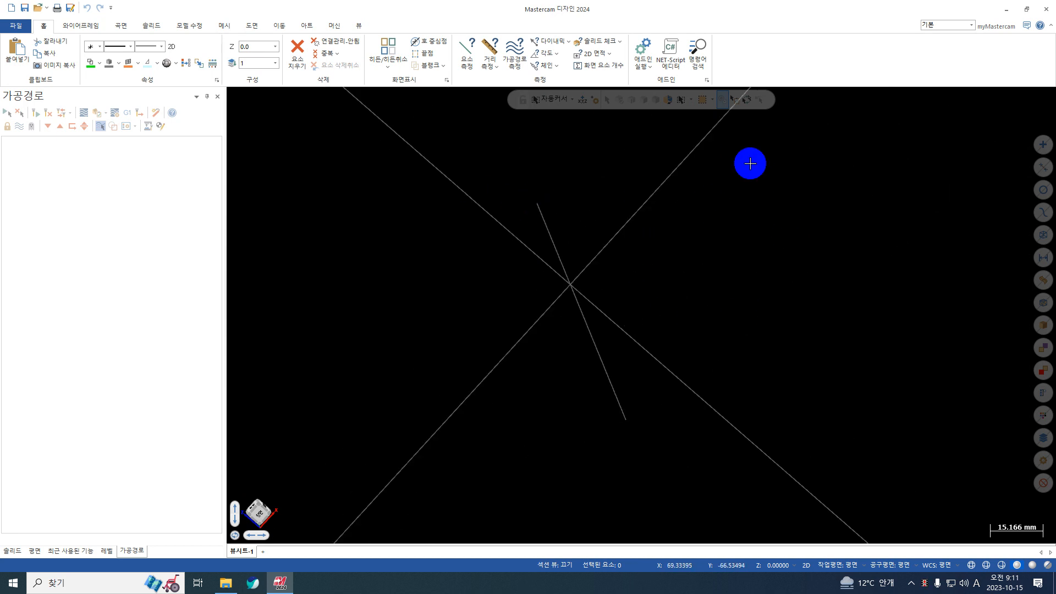
Step: Orient the graphics view to the Top view (평면), try a free rotation, and return to the Top view
right_click(733, 170)
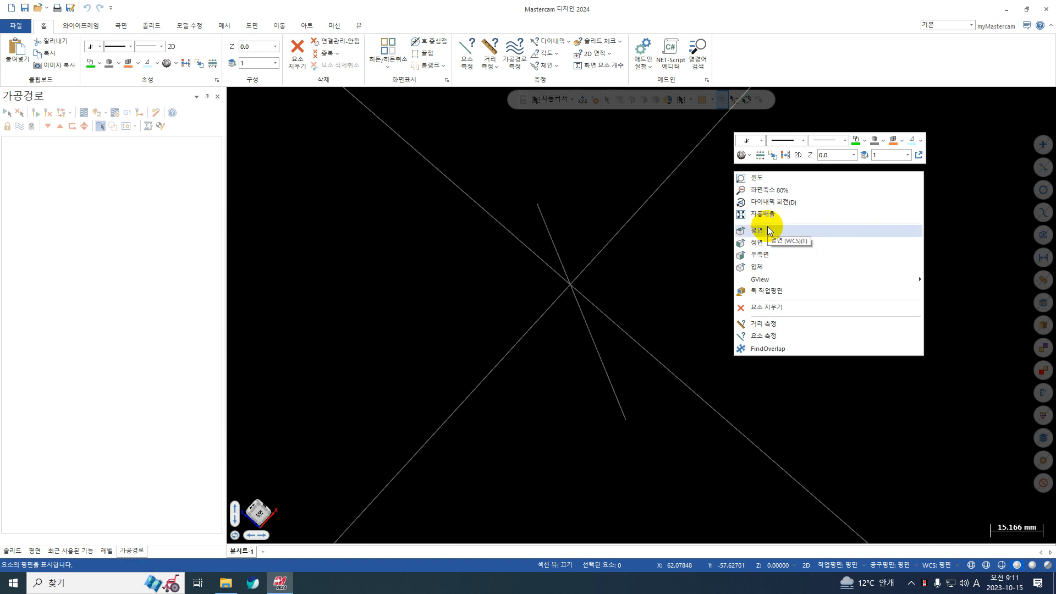
click(768, 230)
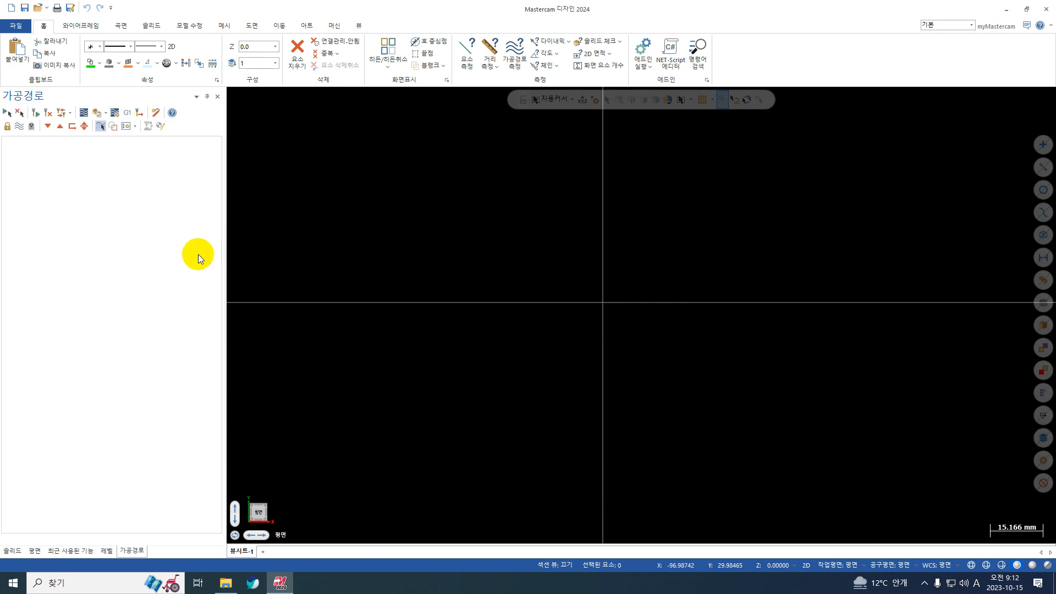
mouse_move(641, 314)
middle_down()
mouse_move(665, 335)
mouse_move(638, 278)
mouse_move(660, 276)
mouse_move(632, 250)
middle_up()
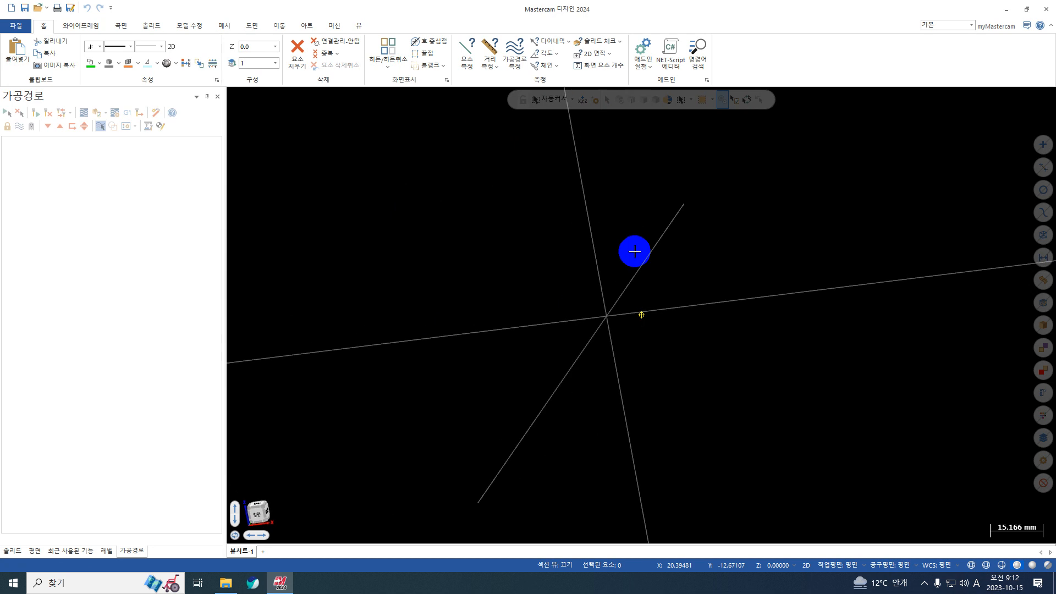
right_click(716, 249)
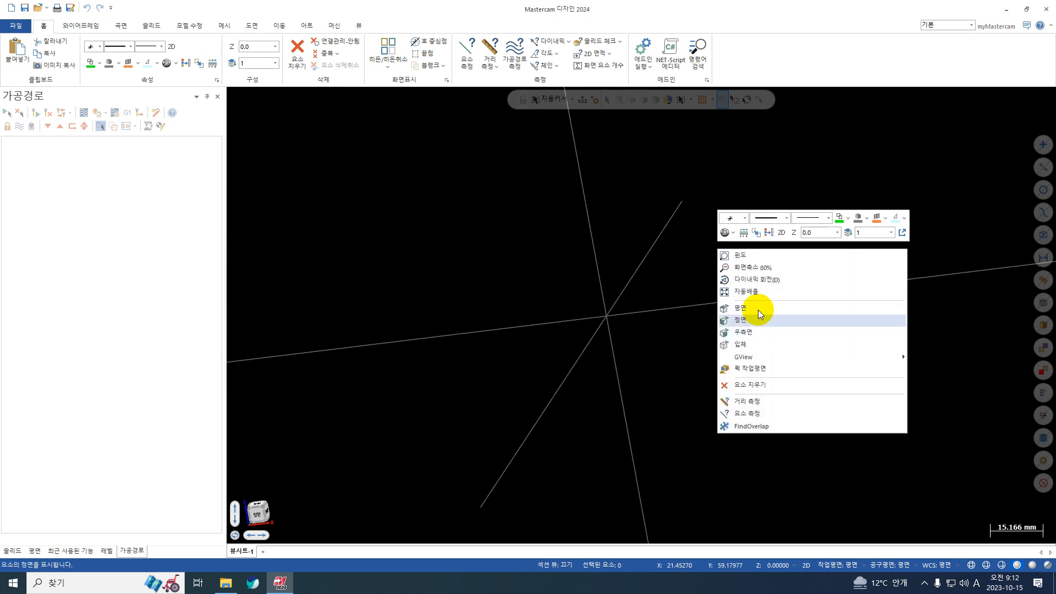
click(756, 309)
Step: Check the middle mouse button options on the Screen > View page of the system configuration
click(15, 26)
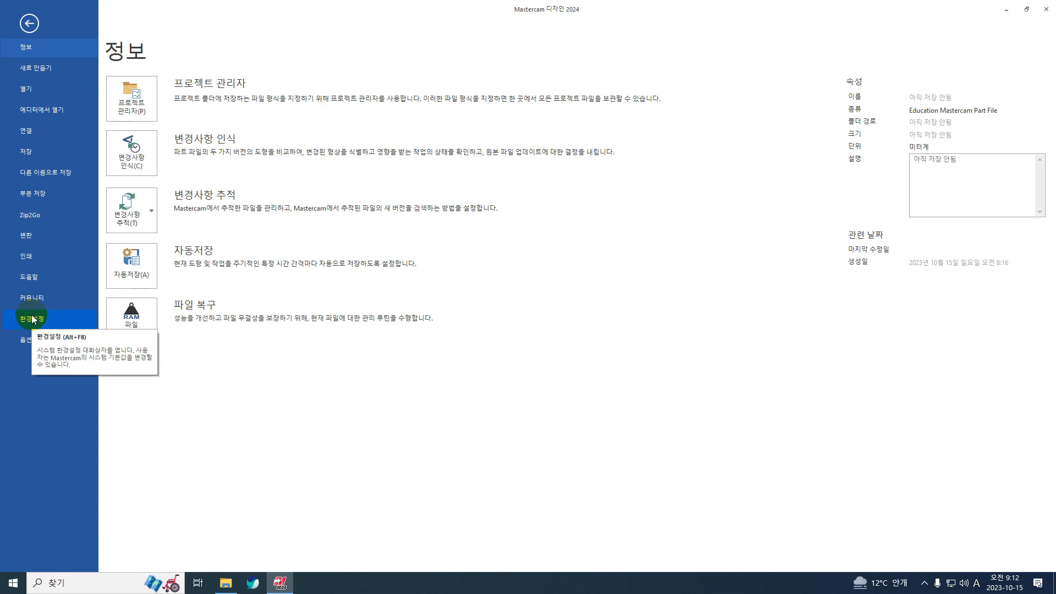
click(33, 319)
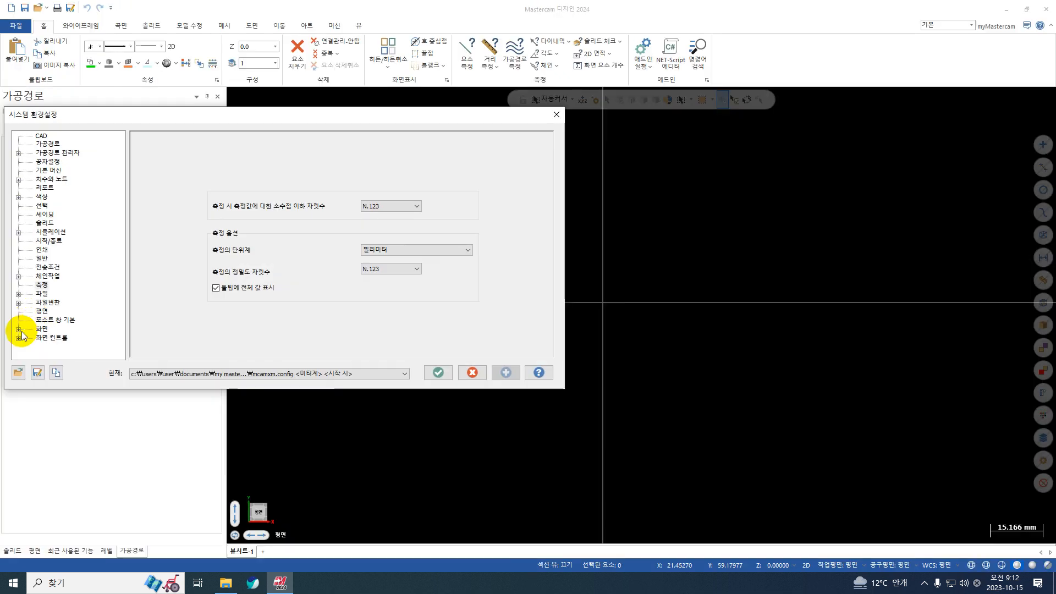
click(557, 114)
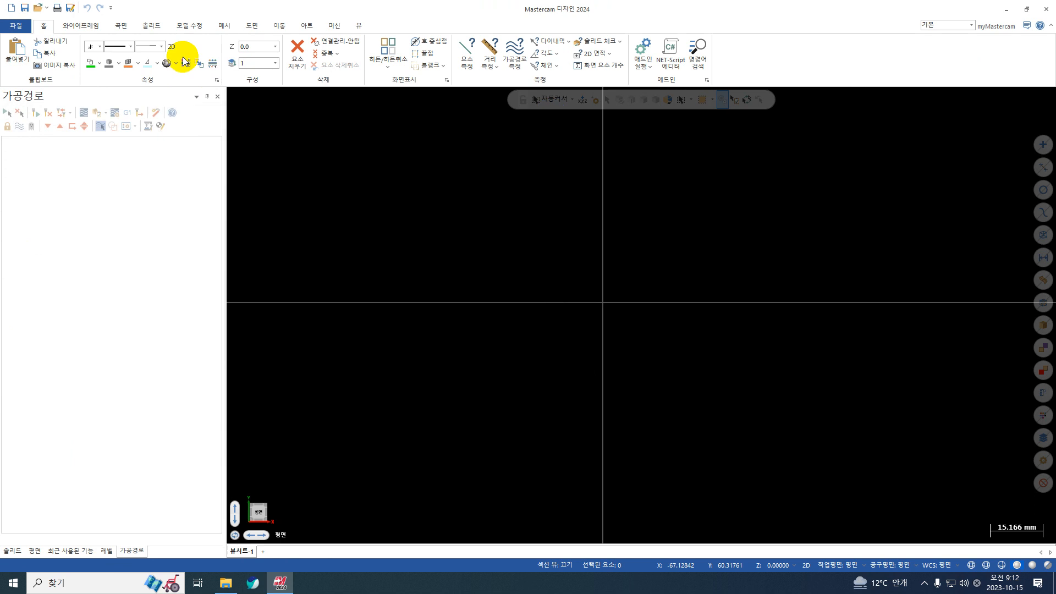
click(11, 26)
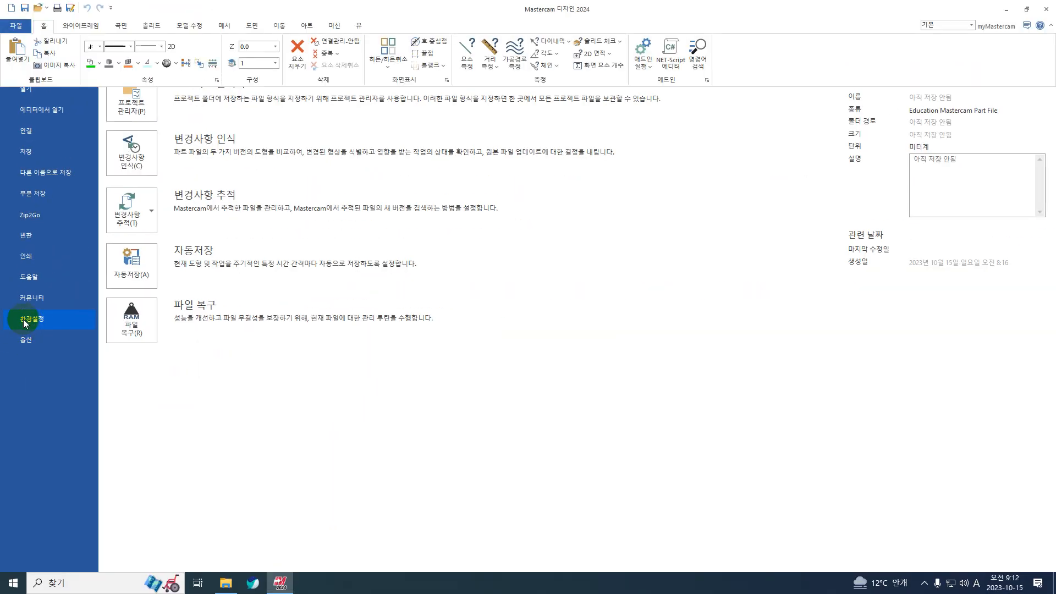
click(24, 320)
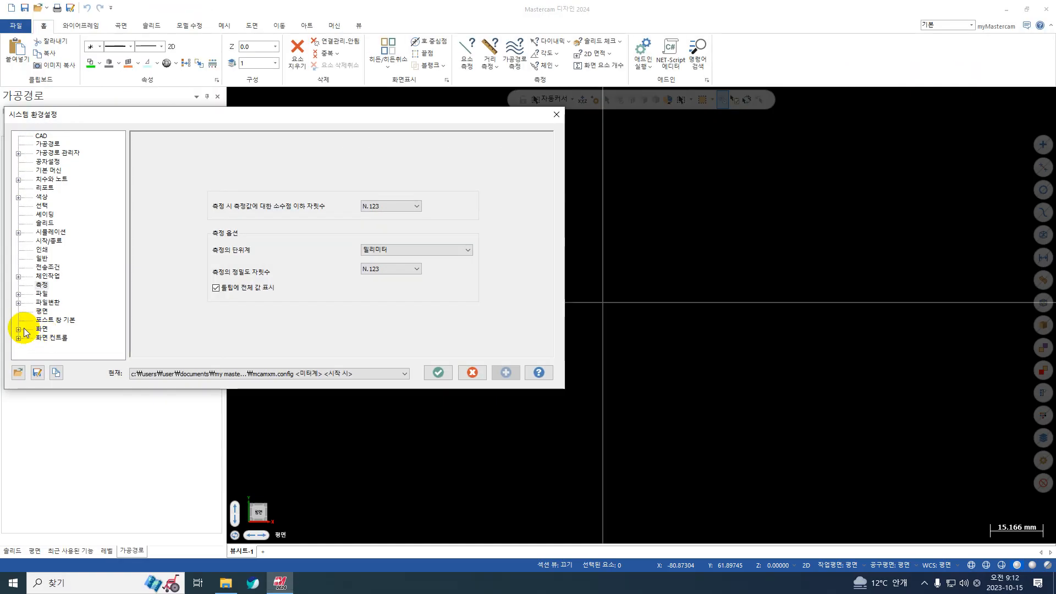
scroll(24, 330, down, 1)
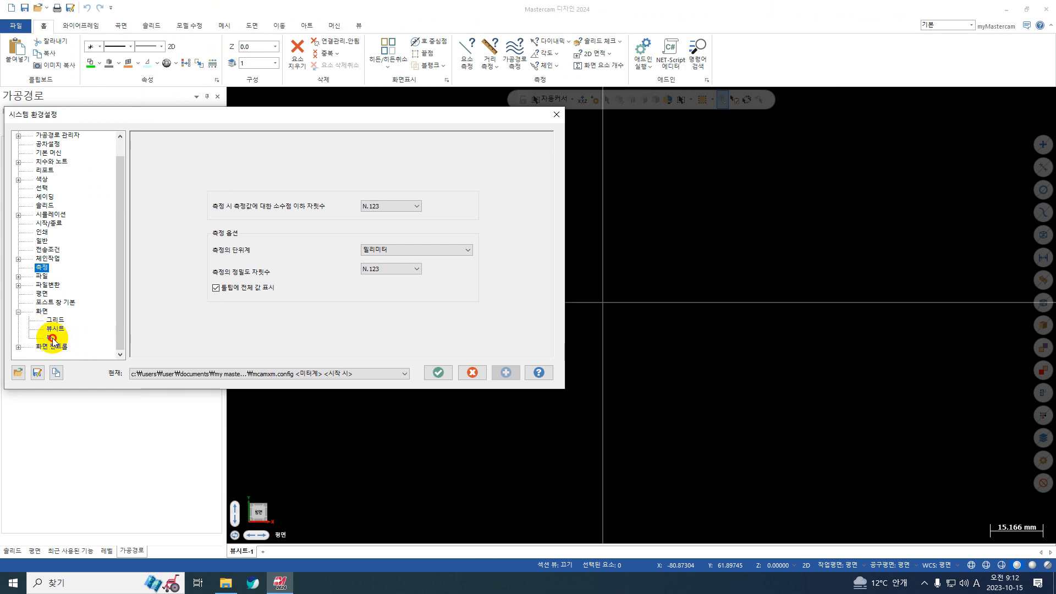
click(53, 341)
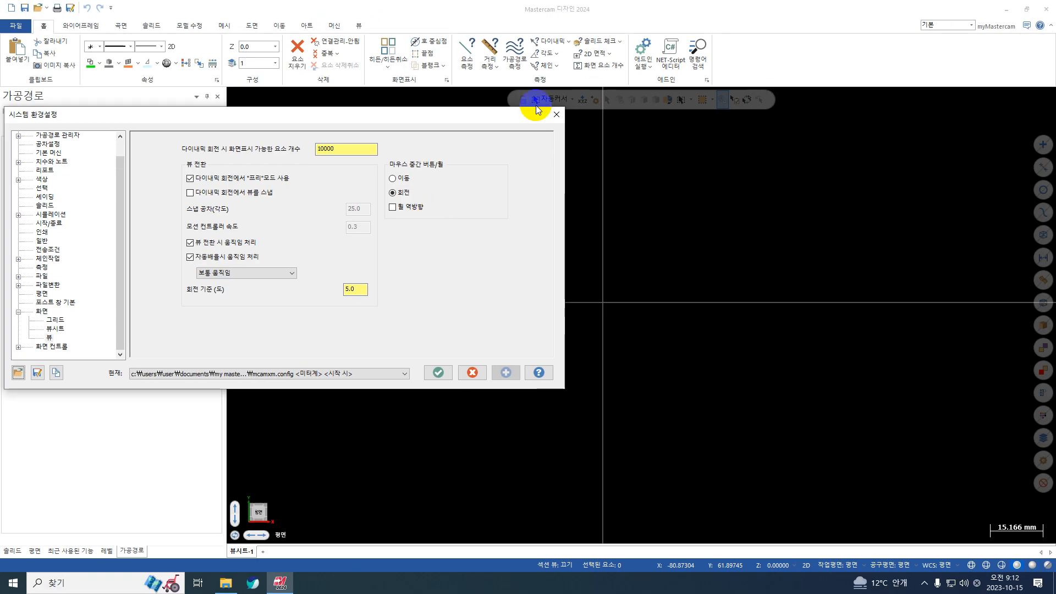
click(556, 115)
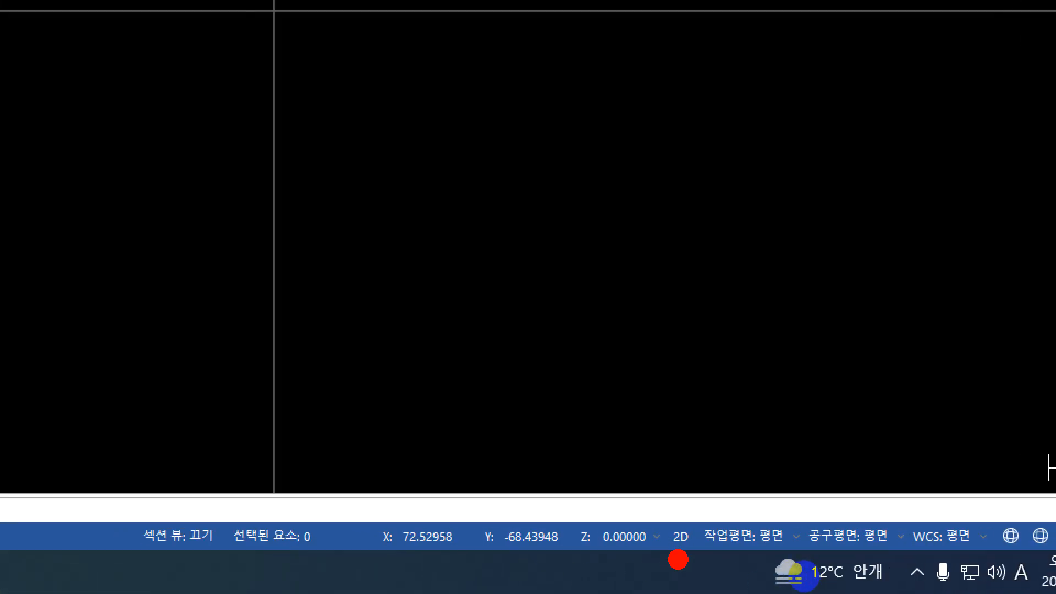
mouse_move(666, 560)
mouse_down()
mouse_move(619, 509)
mouse_move(707, 554)
mouse_move(668, 580)
mouse_up()
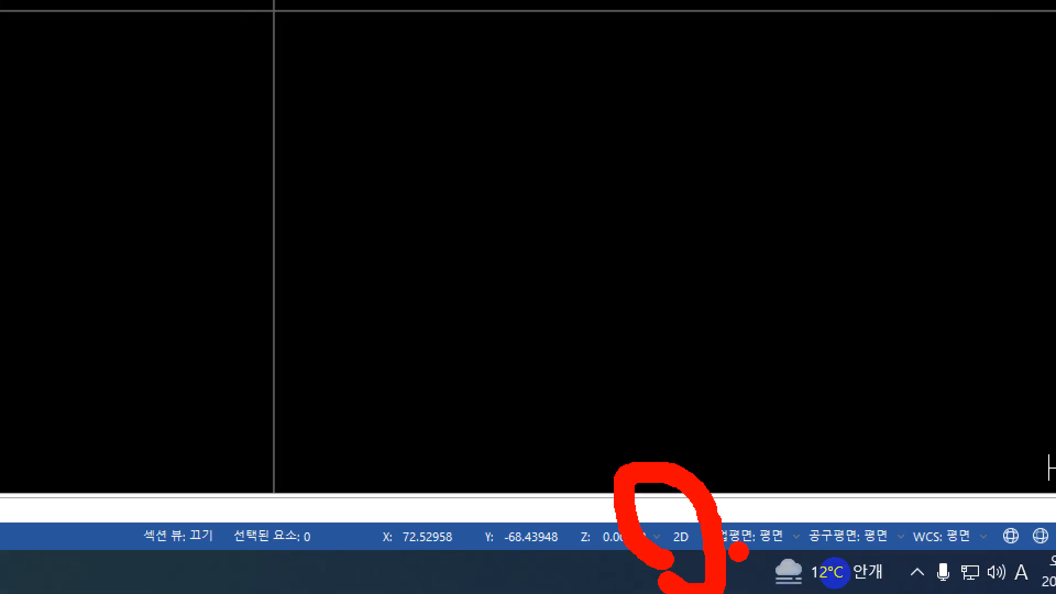
key(Escape)
key(ctrl+1)
click(528, 578)
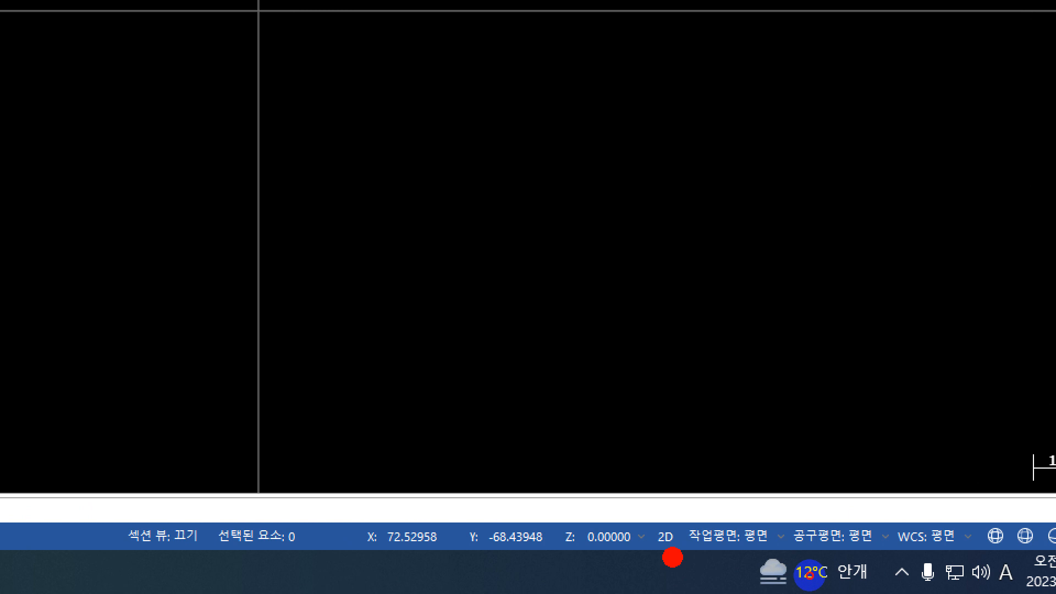
mouse_move(668, 557)
mouse_down()
mouse_move(744, 546)
mouse_move(860, 568)
mouse_move(1002, 557)
mouse_up()
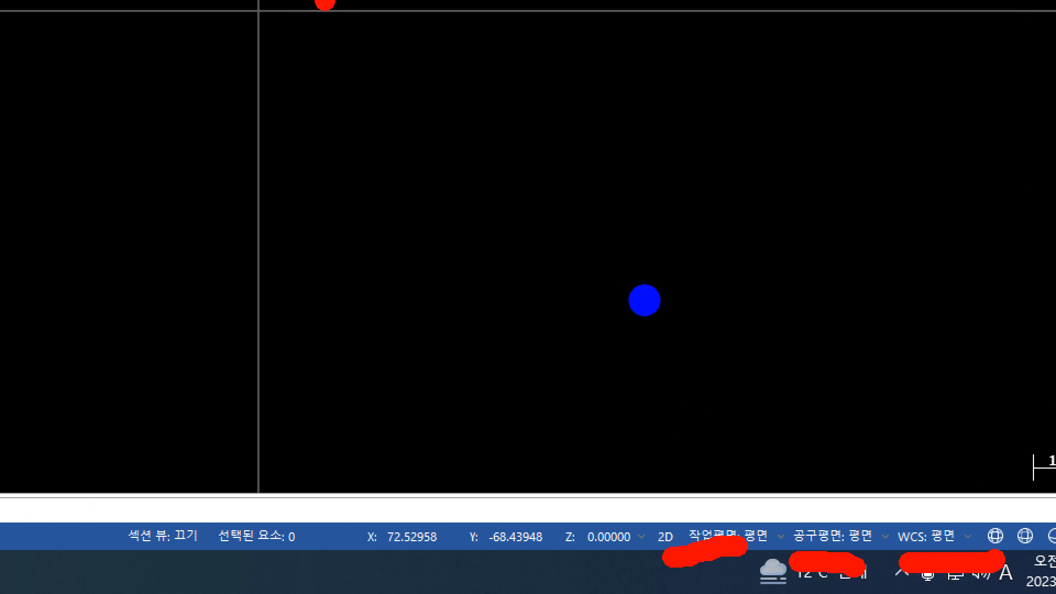
key(Escape)
Step: Toggle the construction mode between 2D and 3D, leaving it set to 2D
right_click(838, 275)
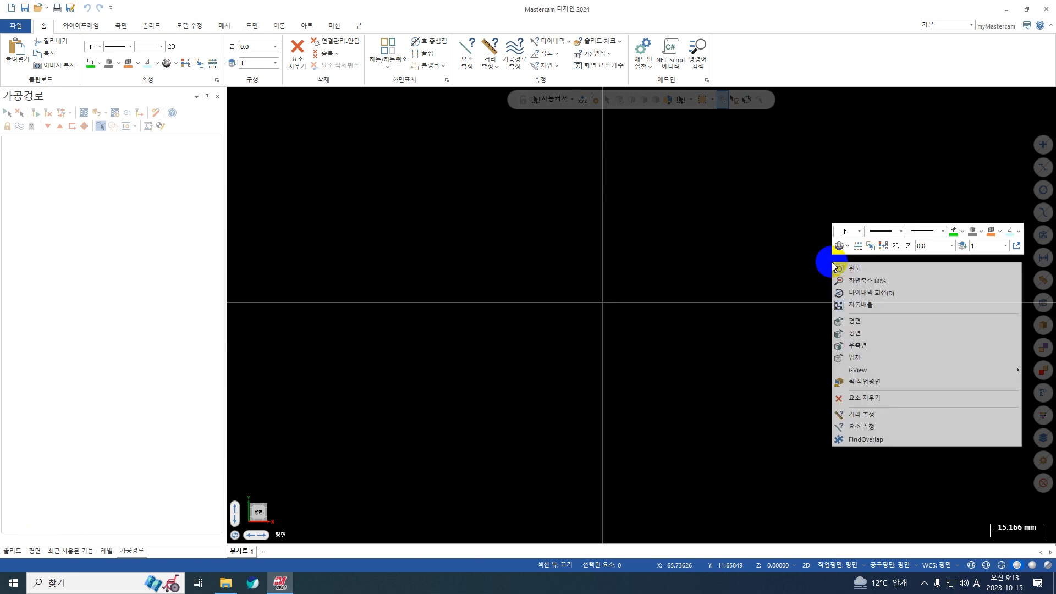
click(896, 247)
click(899, 246)
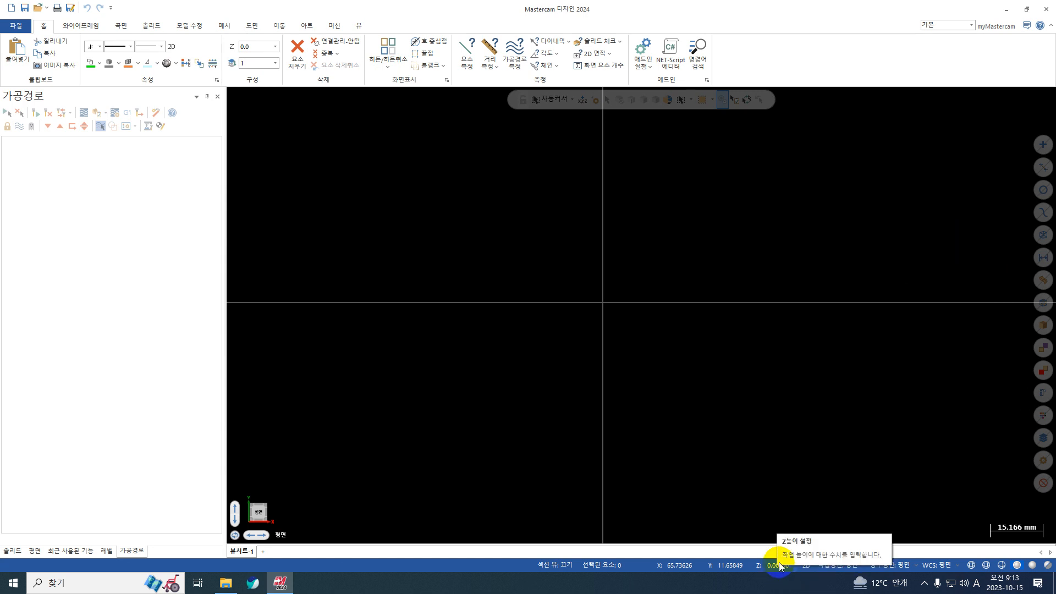
right_click(856, 210)
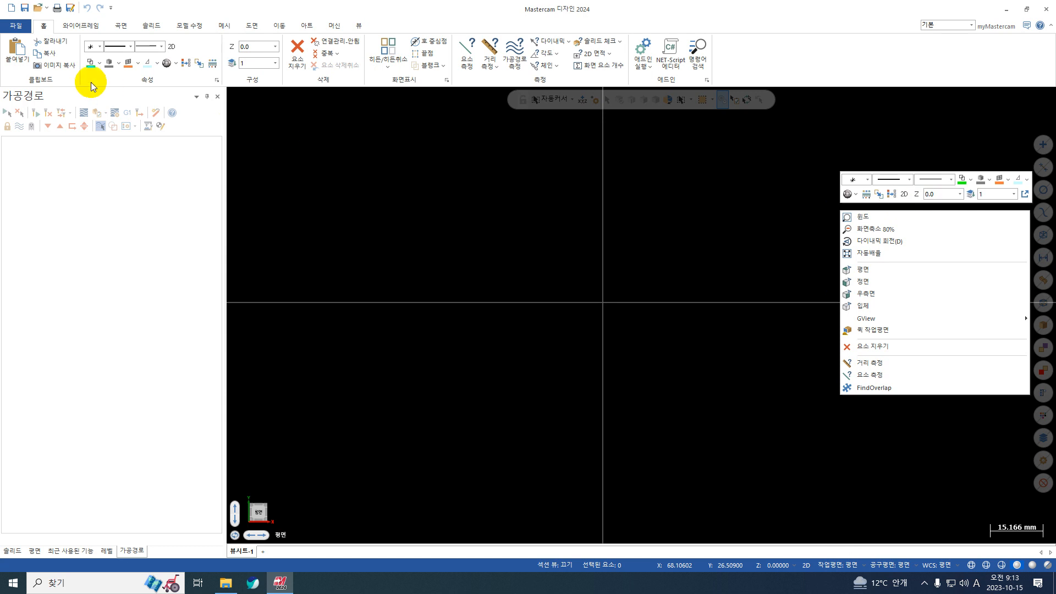
click(427, 156)
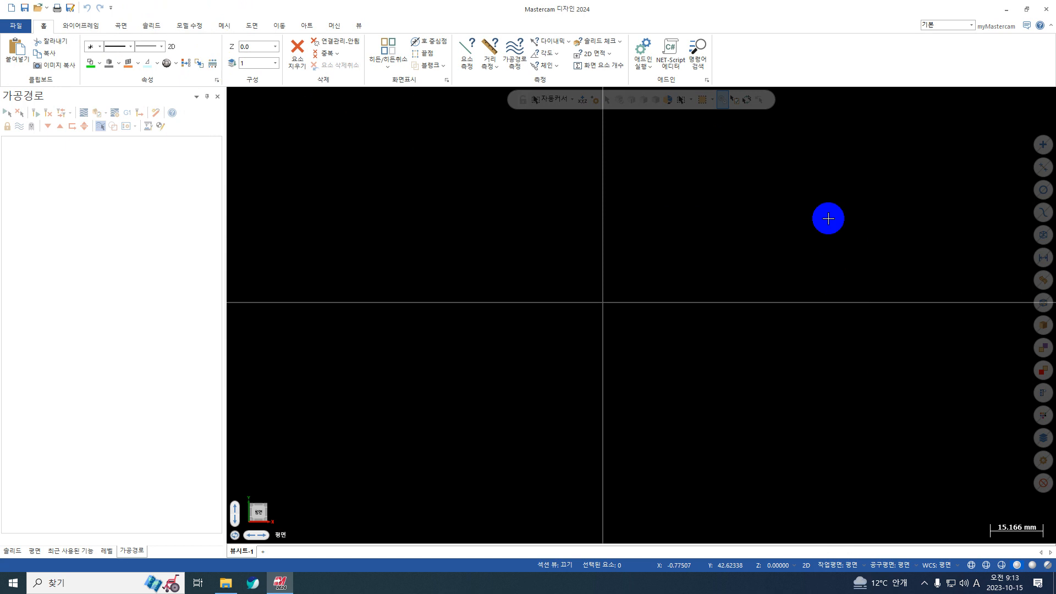
mouse_move(827, 218)
right_down()
mouse_move(776, 203)
mouse_move(783, 209)
right_up()
right_click(830, 429)
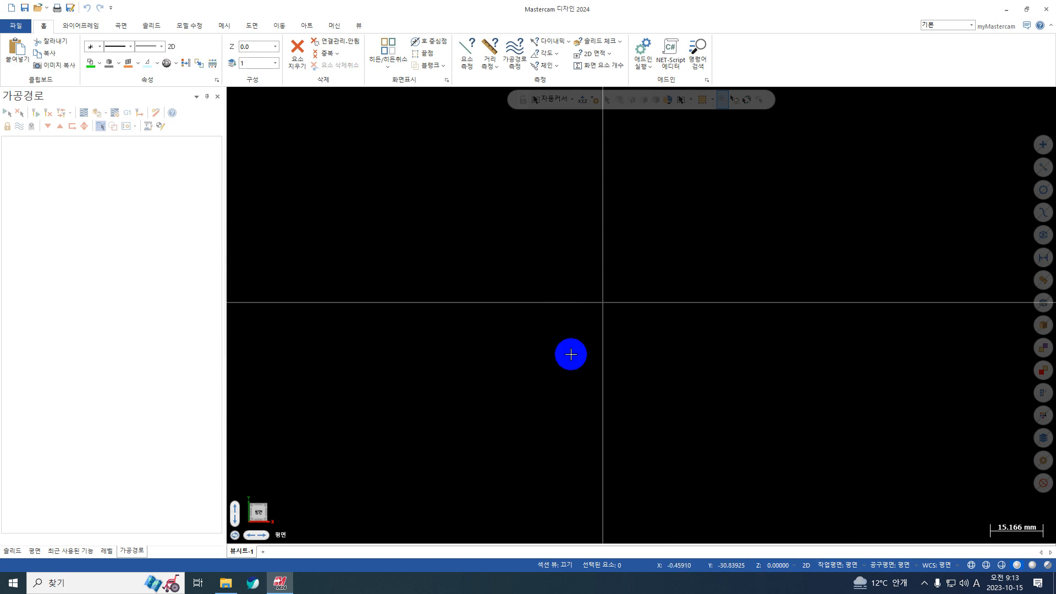
click(807, 569)
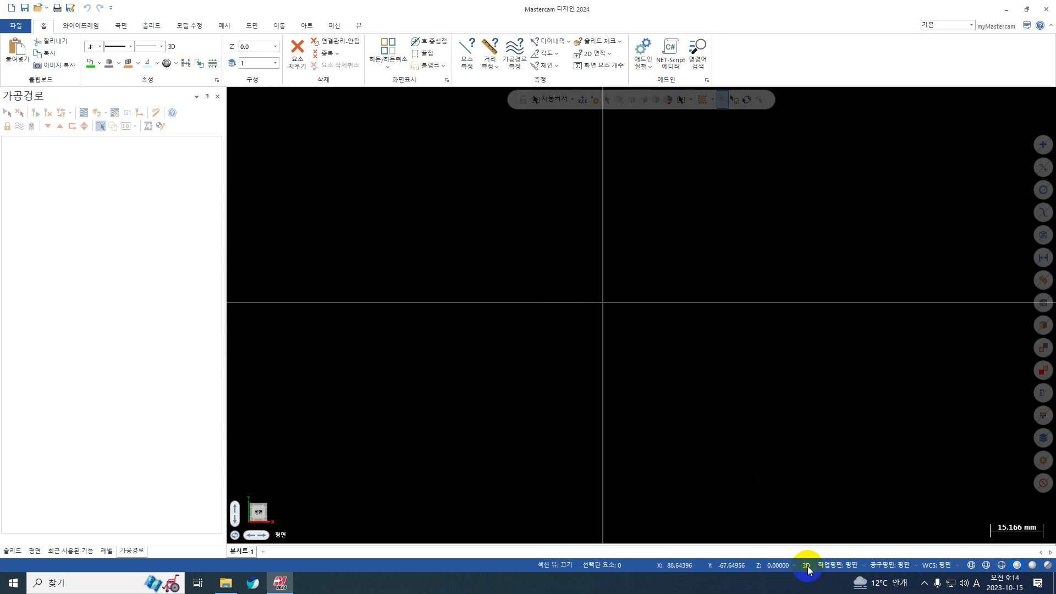
click(807, 566)
click(807, 567)
click(792, 564)
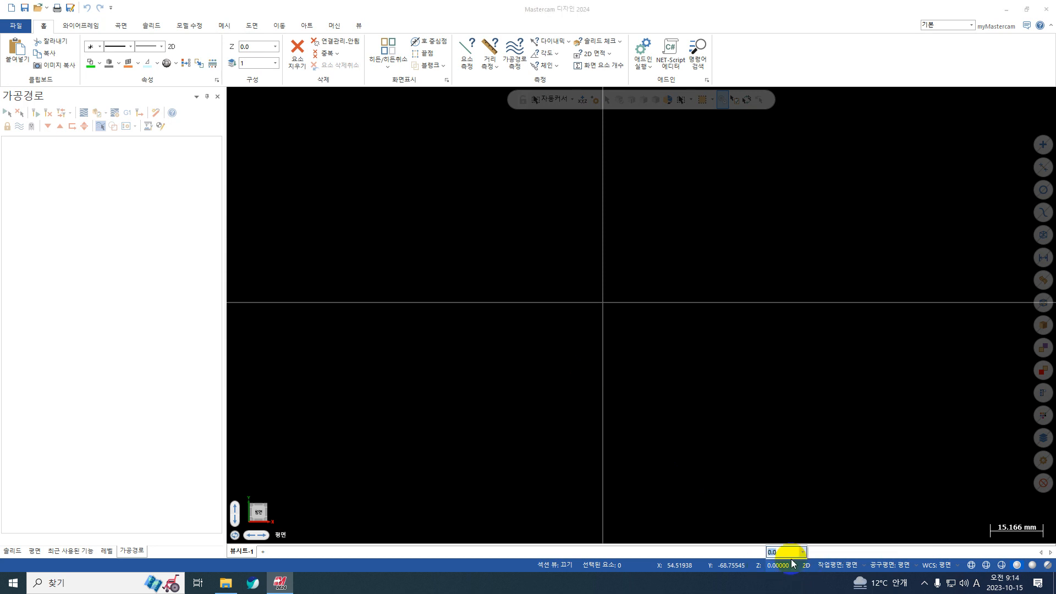
Step: Create a 50 × 50 rectangular shape (사각형태) by base point, anchored at its centre and placed on the origin
right_drag(690, 257, 763, 191)
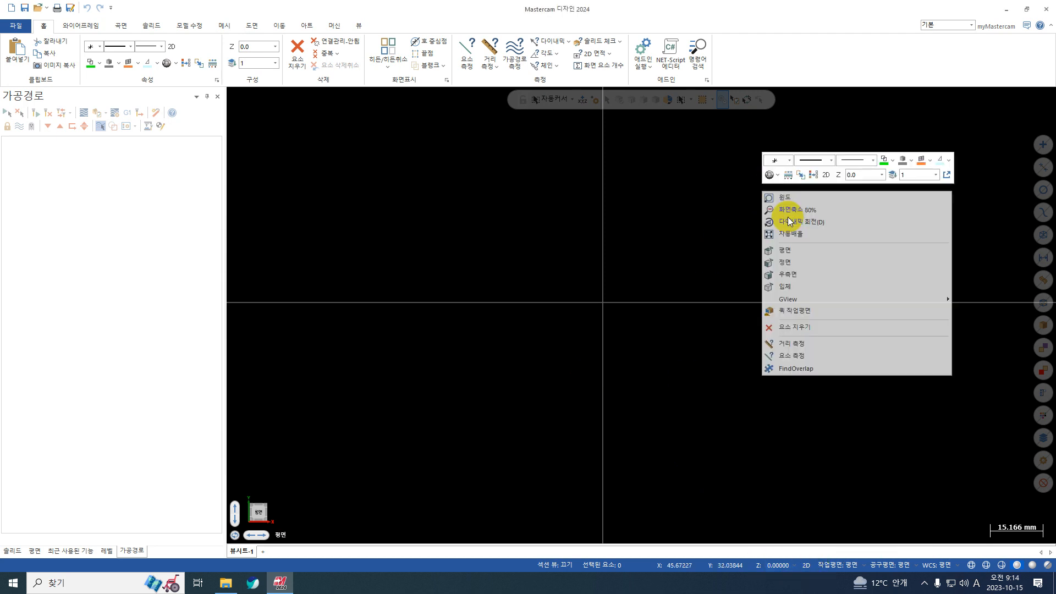
click(793, 288)
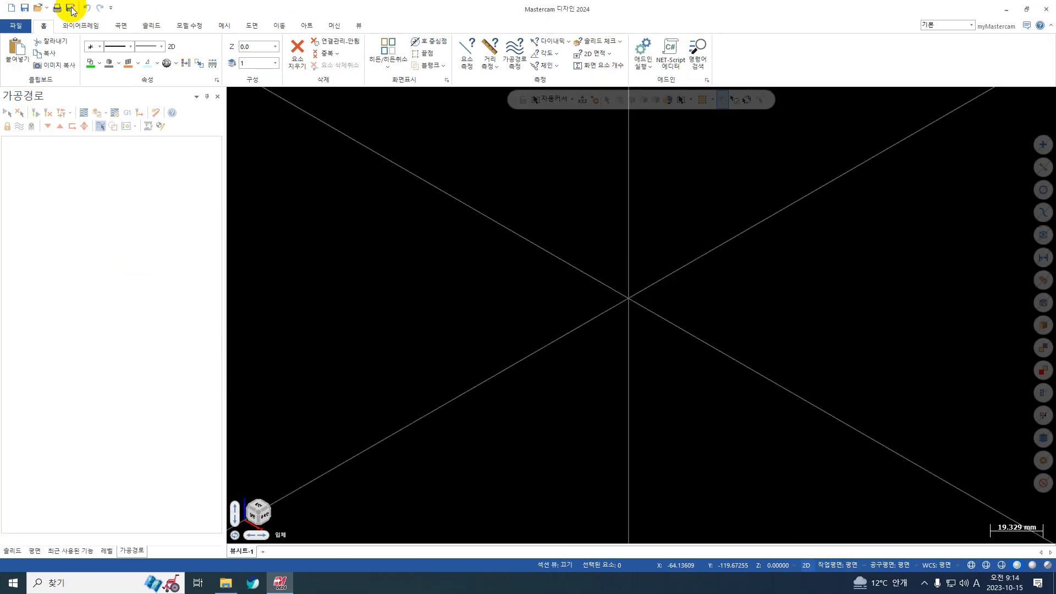
click(86, 25)
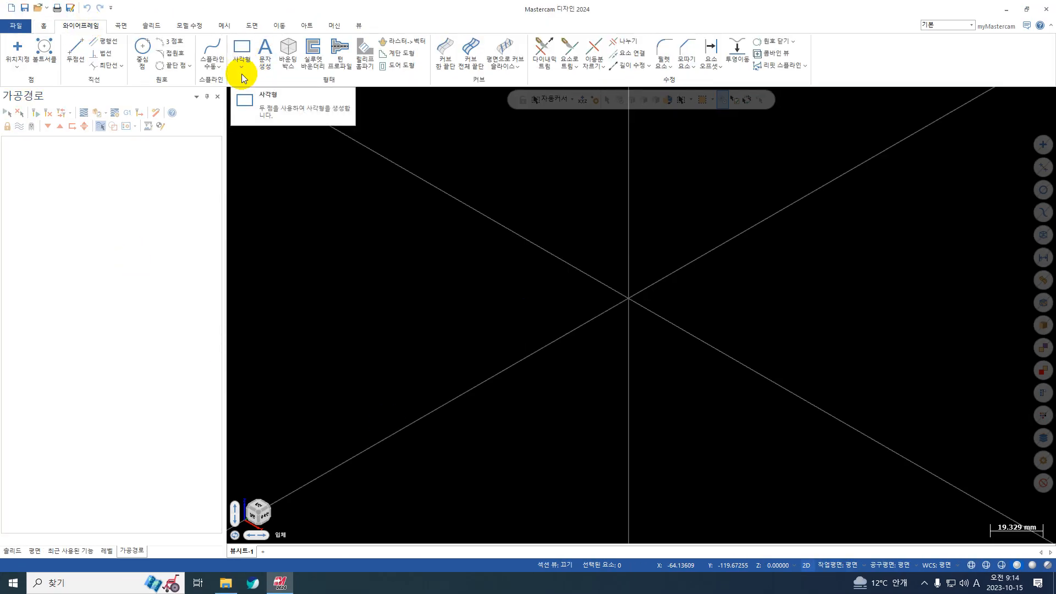
click(242, 69)
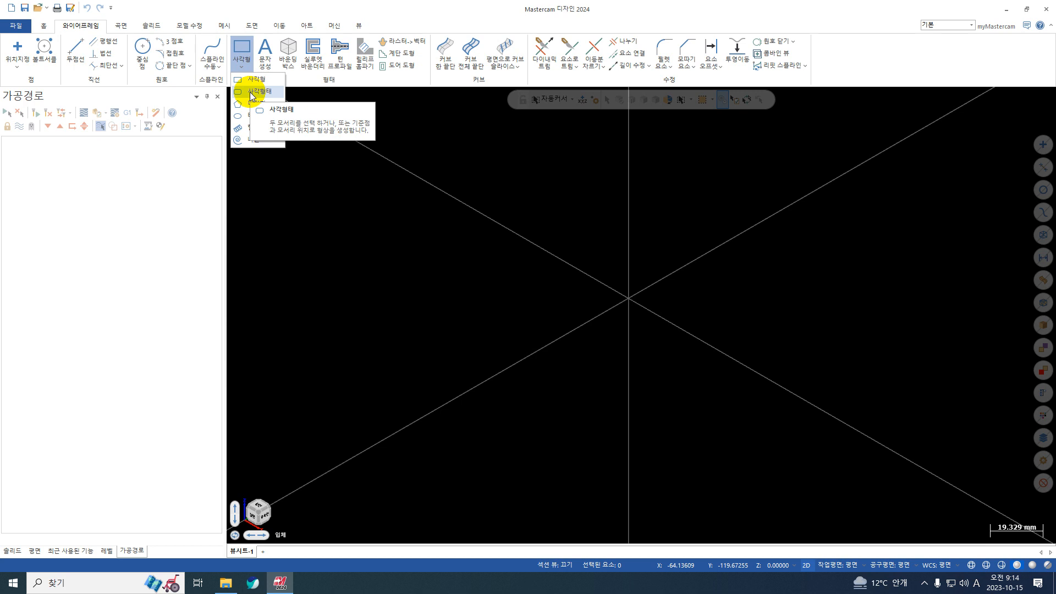
click(251, 92)
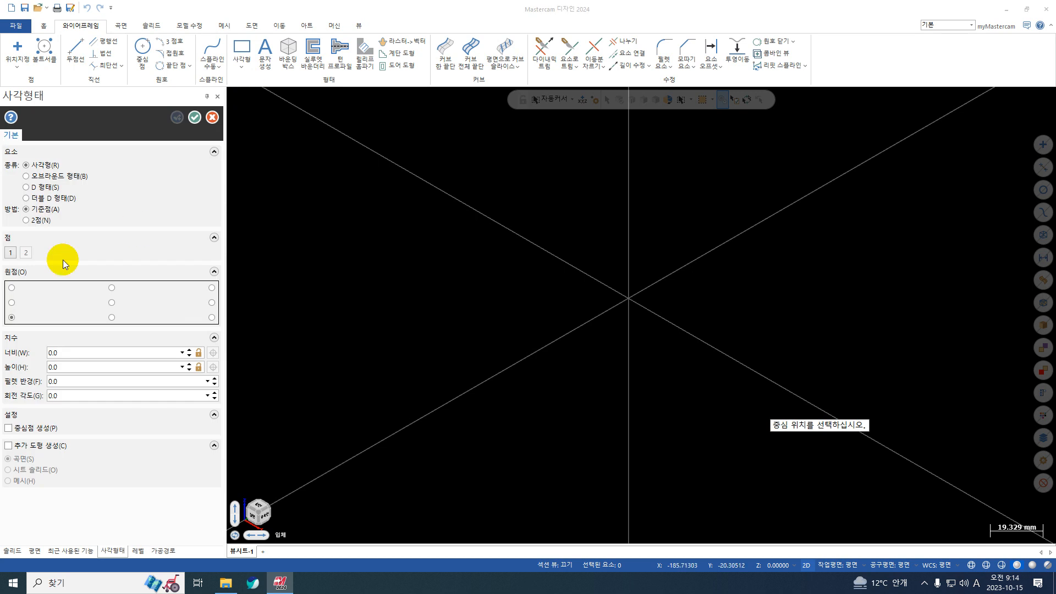
click(111, 307)
click(62, 352)
text(50)
key(Tab)
text(50)
click(102, 351)
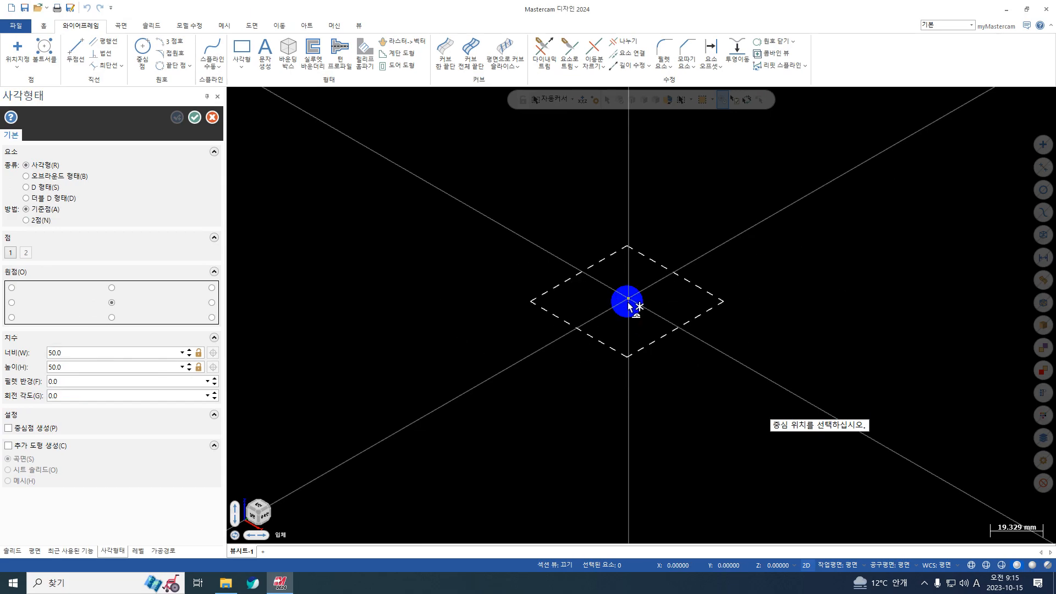
click(628, 299)
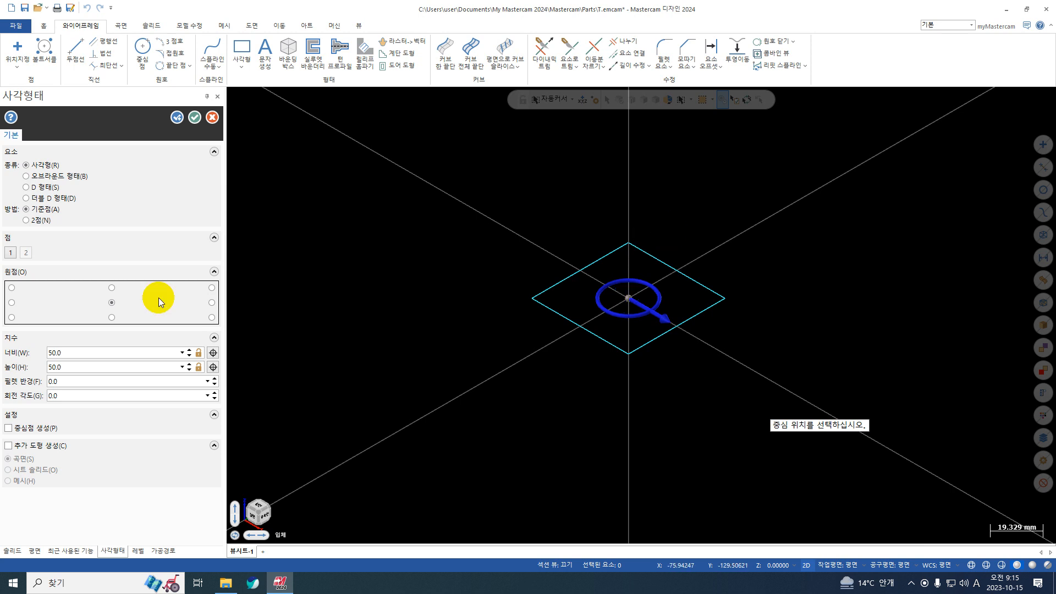
click(177, 117)
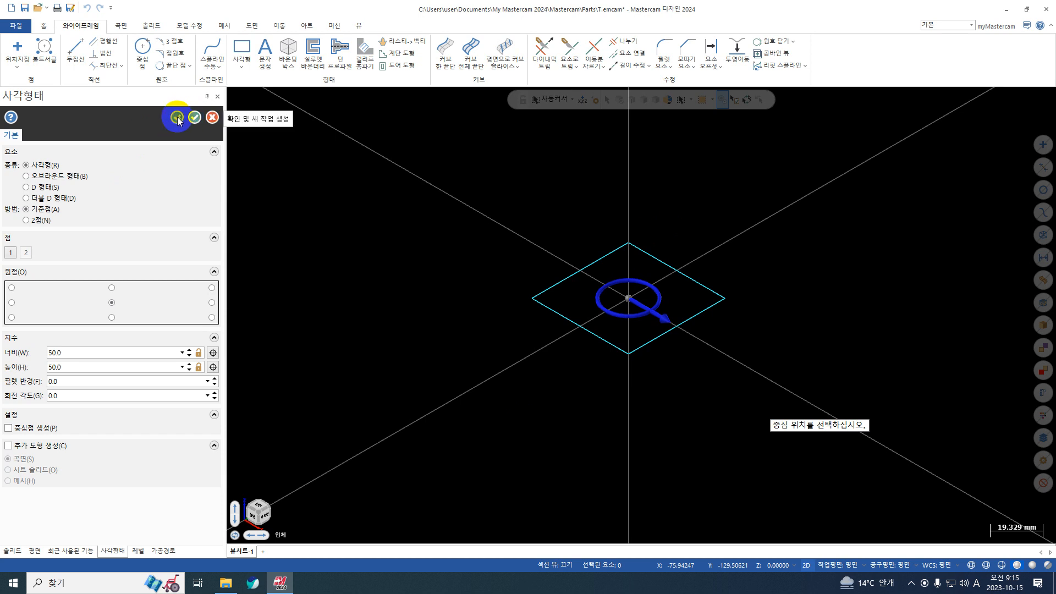
click(177, 118)
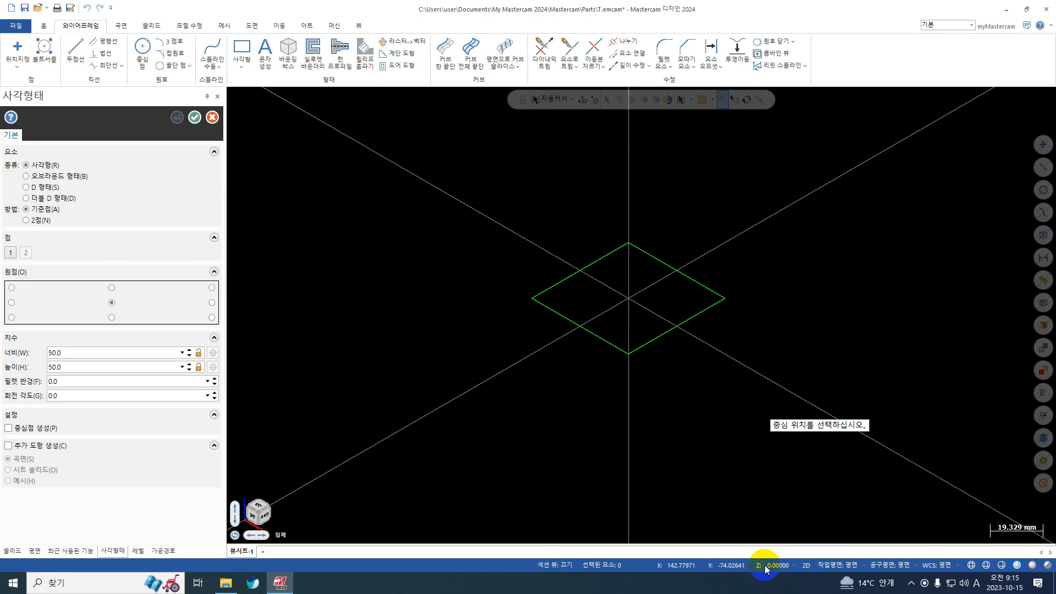
Step: Set the construction Z depth to 50 for the rectangular shape command
click(527, 538)
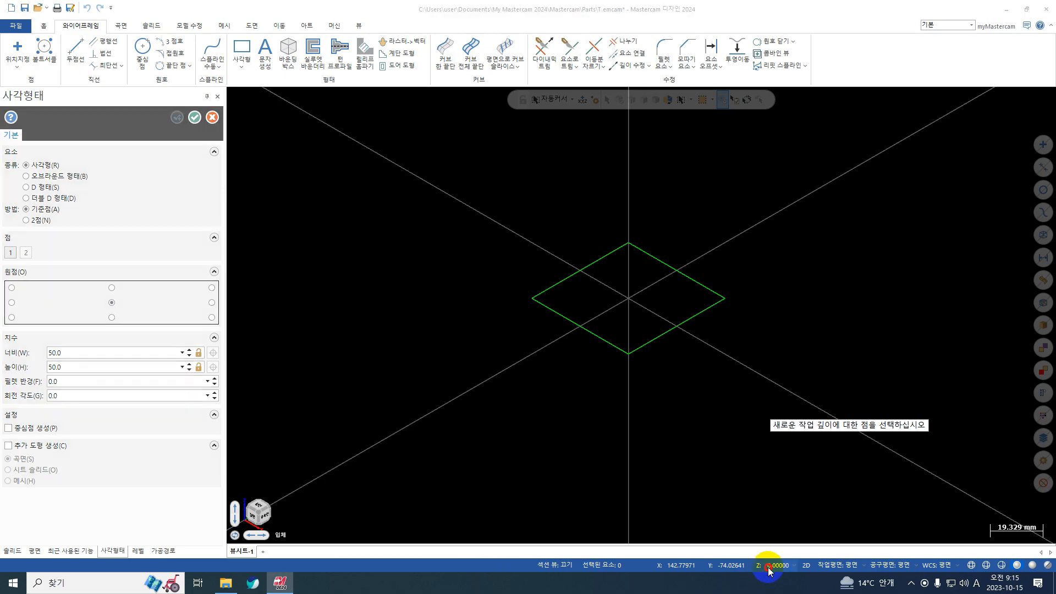
text(50)
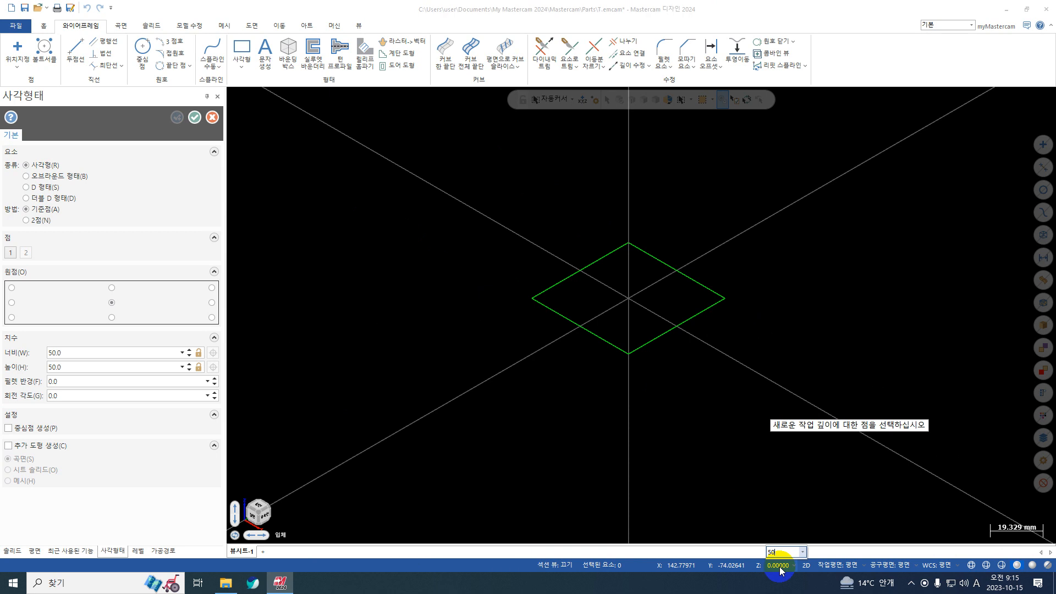
key(Return)
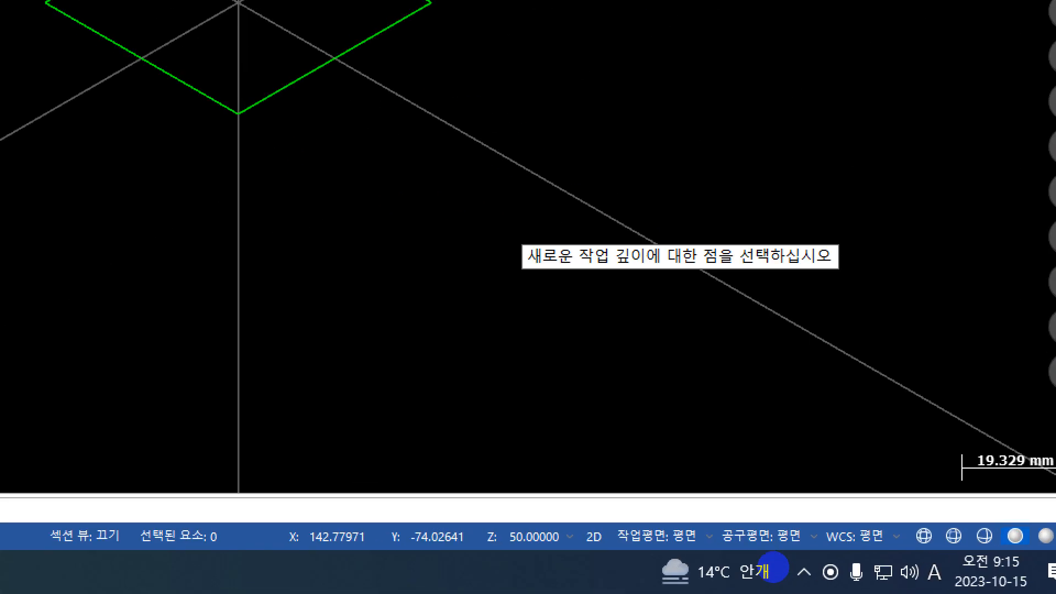
mouse_move(799, 552)
mouse_down()
mouse_move(769, 582)
mouse_move(745, 572)
mouse_move(815, 546)
mouse_up()
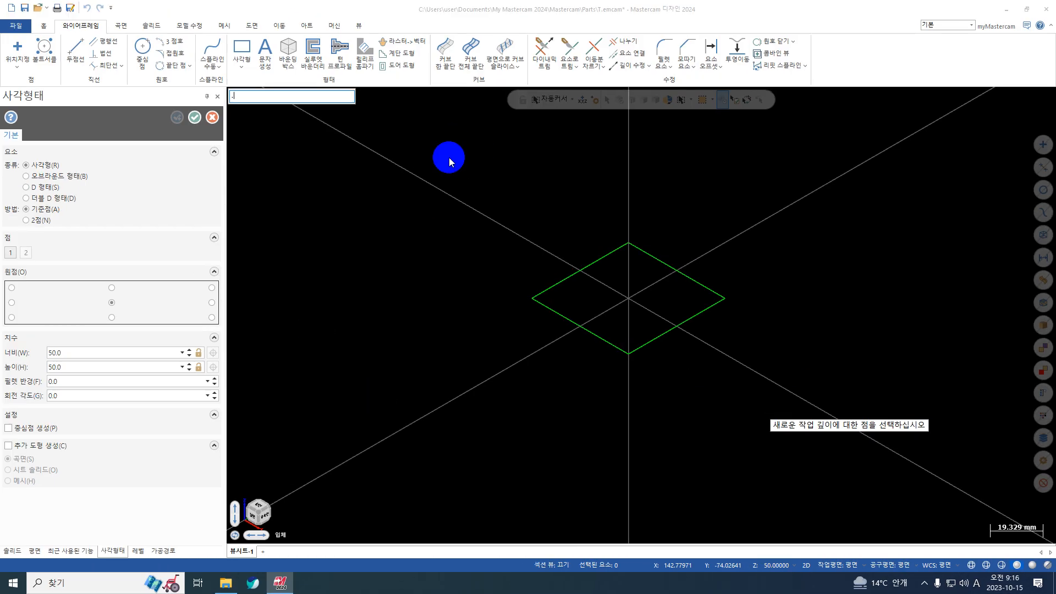
Step: Pick the origin as the construction depth, and lock the rectangular shape's width and height at 100
key(Escape)
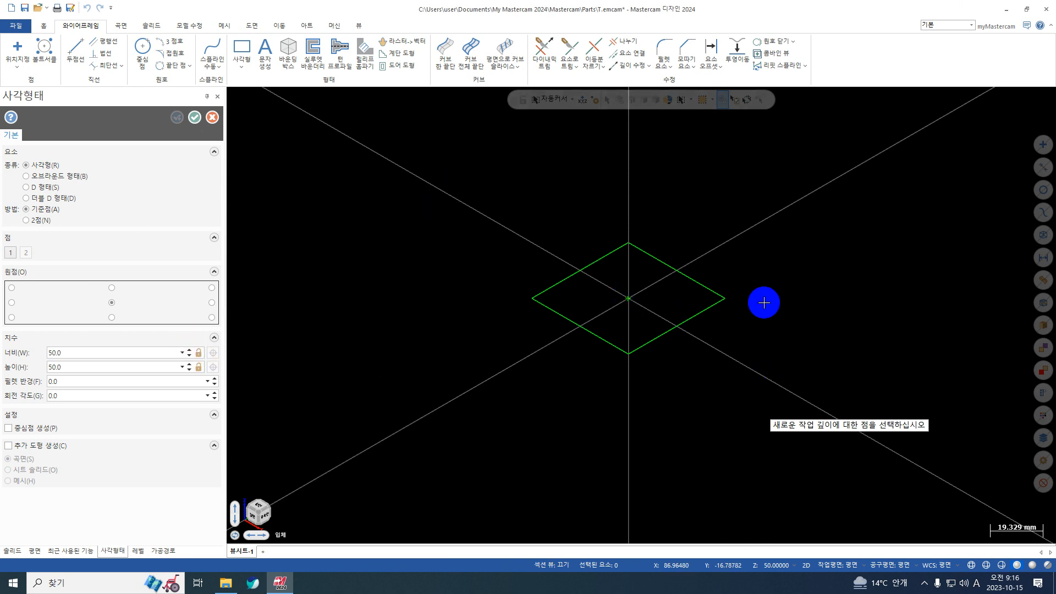
click(628, 298)
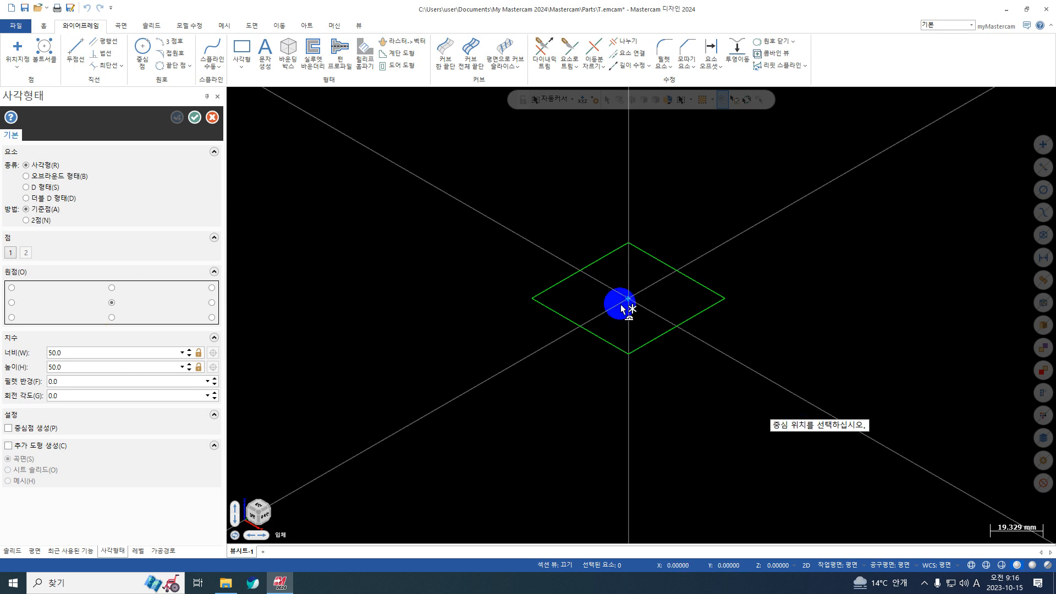
click(199, 355)
click(199, 371)
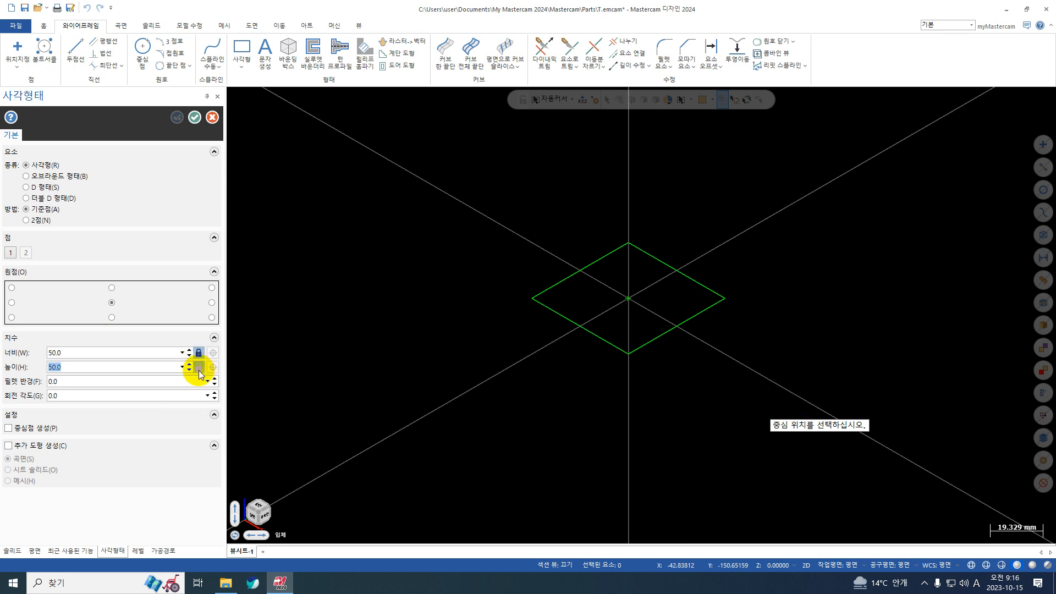
click(94, 352)
text(100.0)
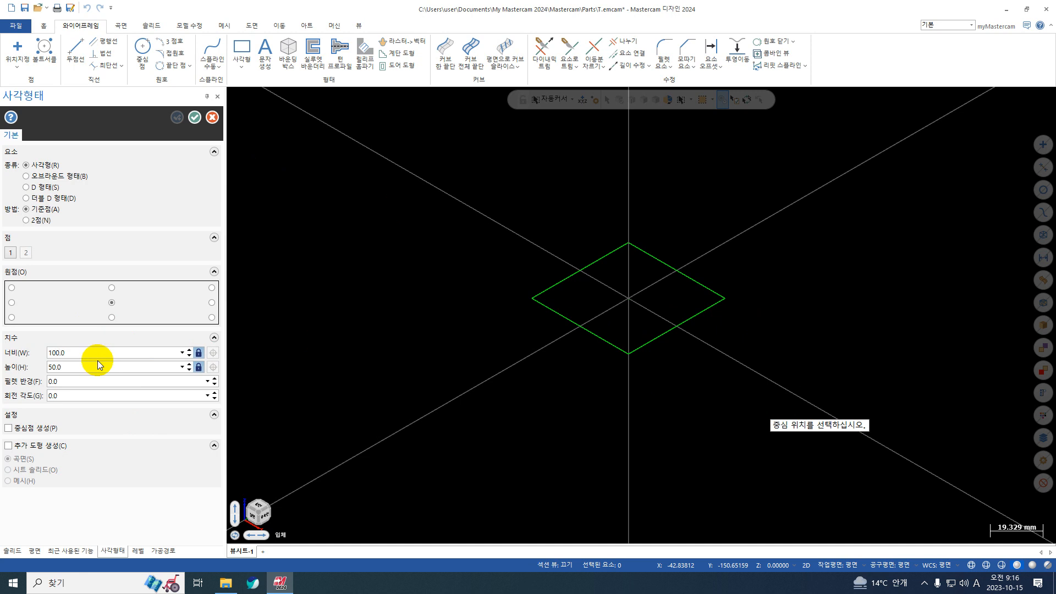
click(99, 365)
text(1001)
key(BackSpace)
text(.0)
Step: Set the construction Z depth to 50 for the rectangular shape
click(769, 570)
text(50)
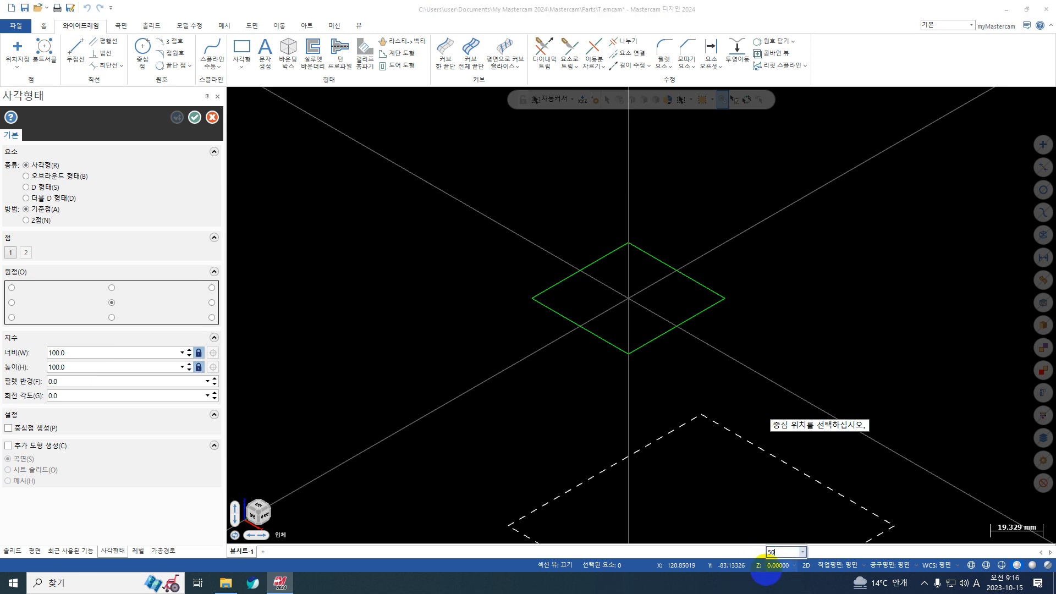
key(Return)
scroll(805, 270, down, 2)
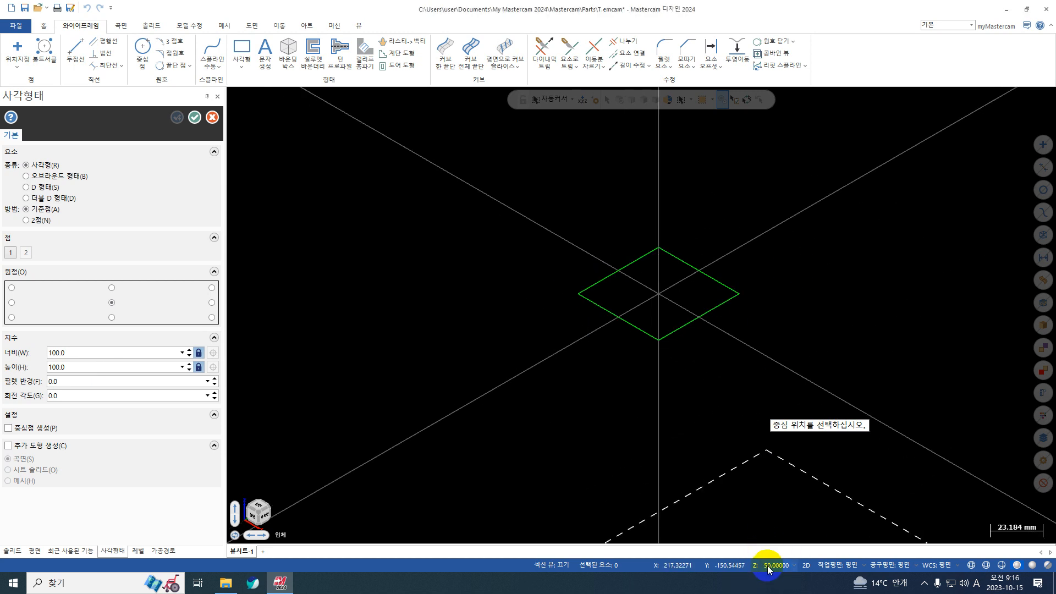
key(ctrl+1)
click(784, 546)
mouse_move(796, 551)
mouse_down()
mouse_move(782, 587)
mouse_move(756, 542)
mouse_move(809, 544)
mouse_up()
key(Escape)
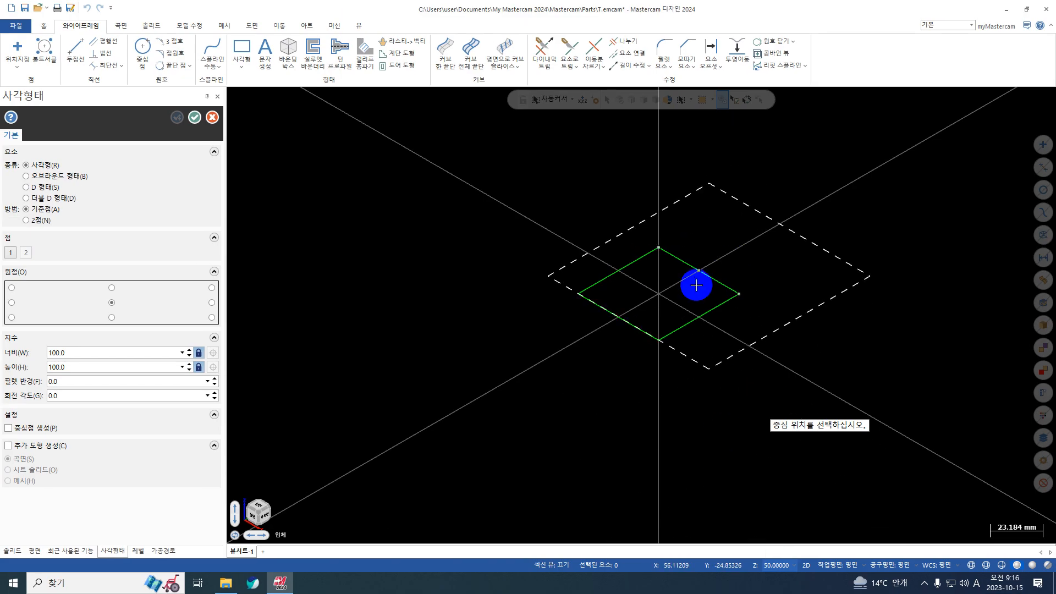
Step: Place the 100 × 100 rectangular shape centred on the origin and accept it
click(659, 295)
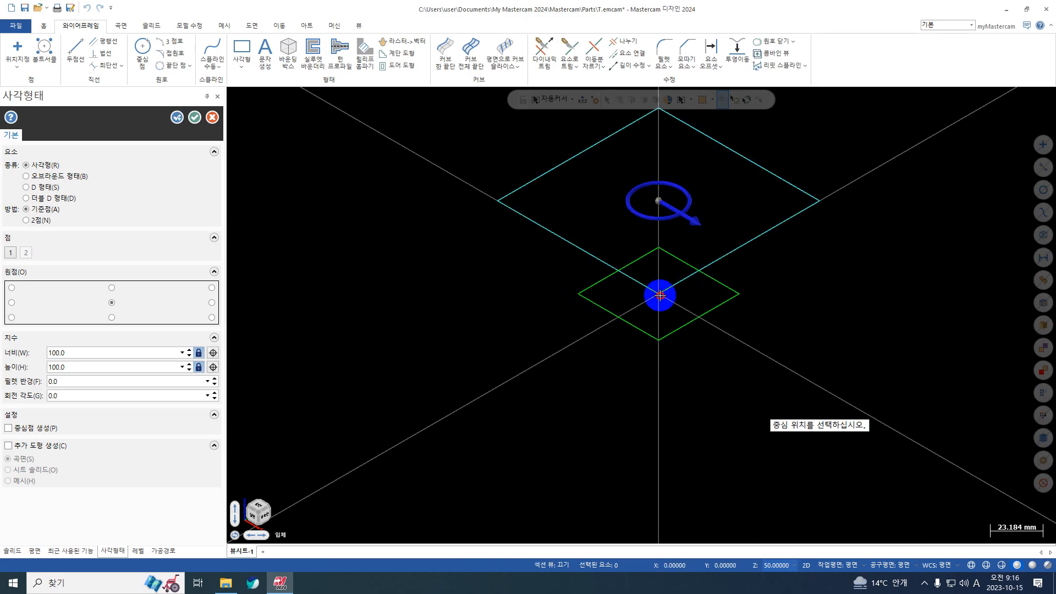
middle_drag(644, 341, 667, 279)
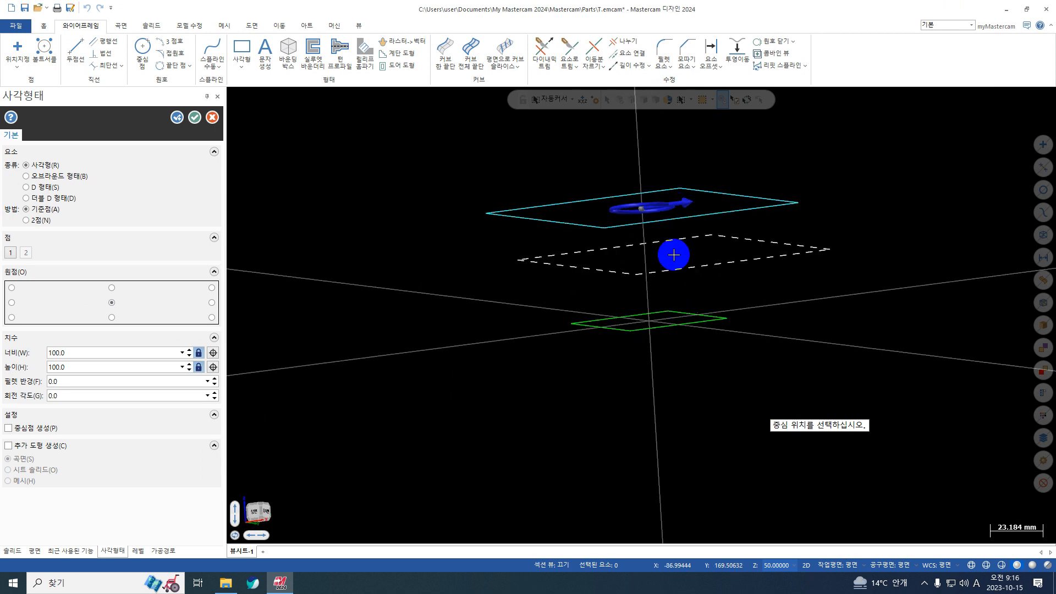
middle_drag(669, 321, 686, 344)
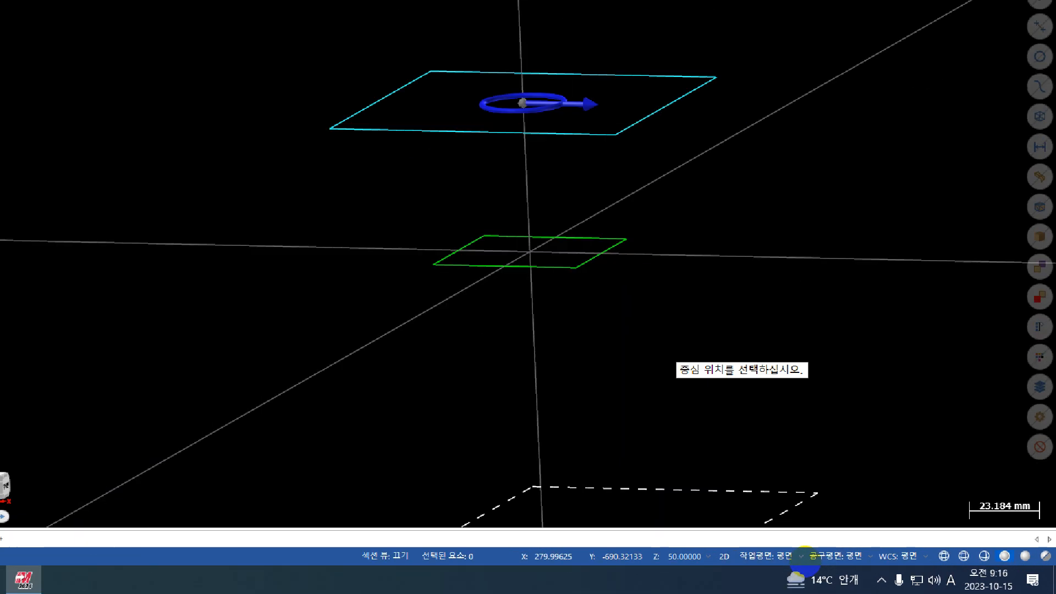
mouse_move(543, 514)
mouse_down()
mouse_move(554, 577)
mouse_move(567, 516)
mouse_up()
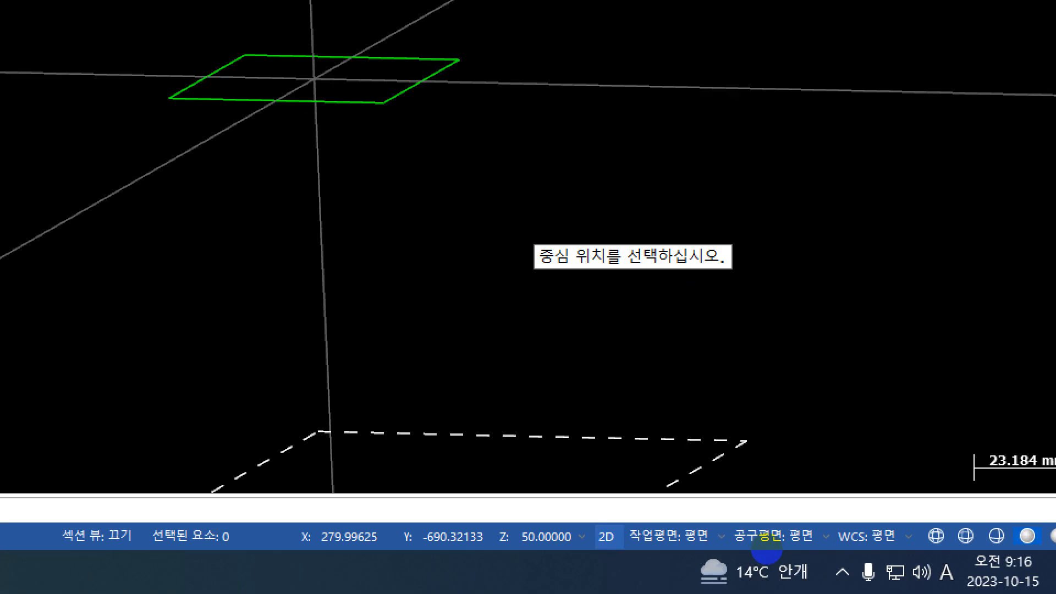
mouse_move(523, 490)
mouse_down()
mouse_move(582, 542)
mouse_move(471, 494)
mouse_up()
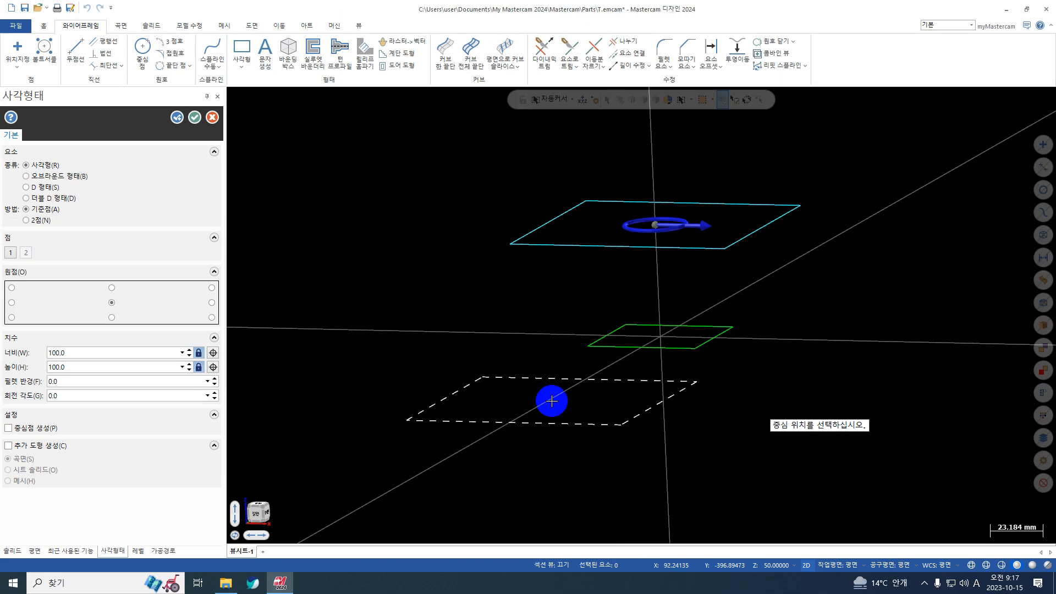
click(195, 116)
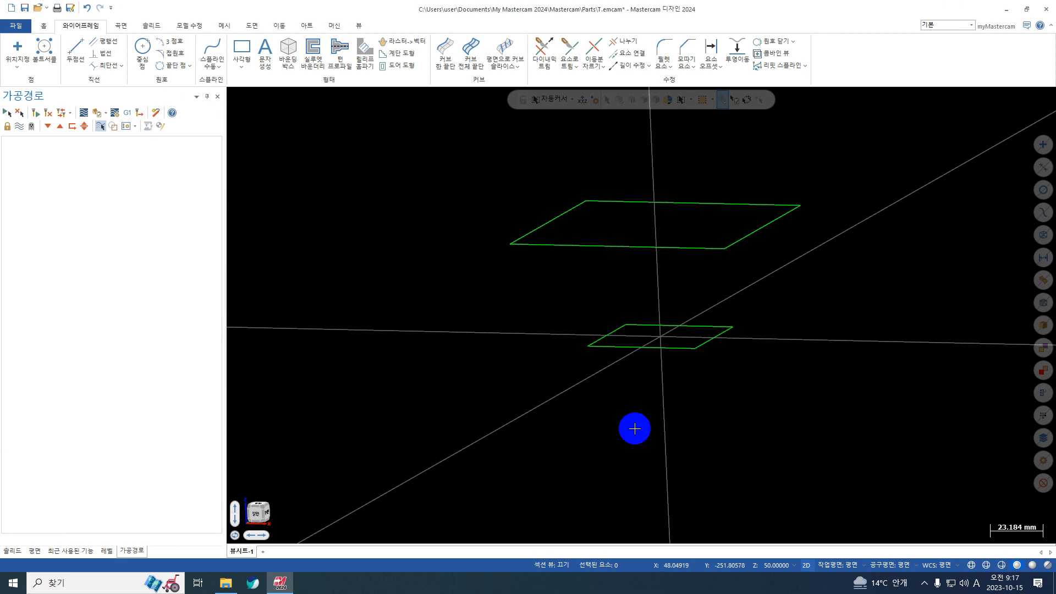
Step: Switch the construction mode to 3D and place another 100 × 100 rectangular shape (사각형태) centred on the origin
click(805, 565)
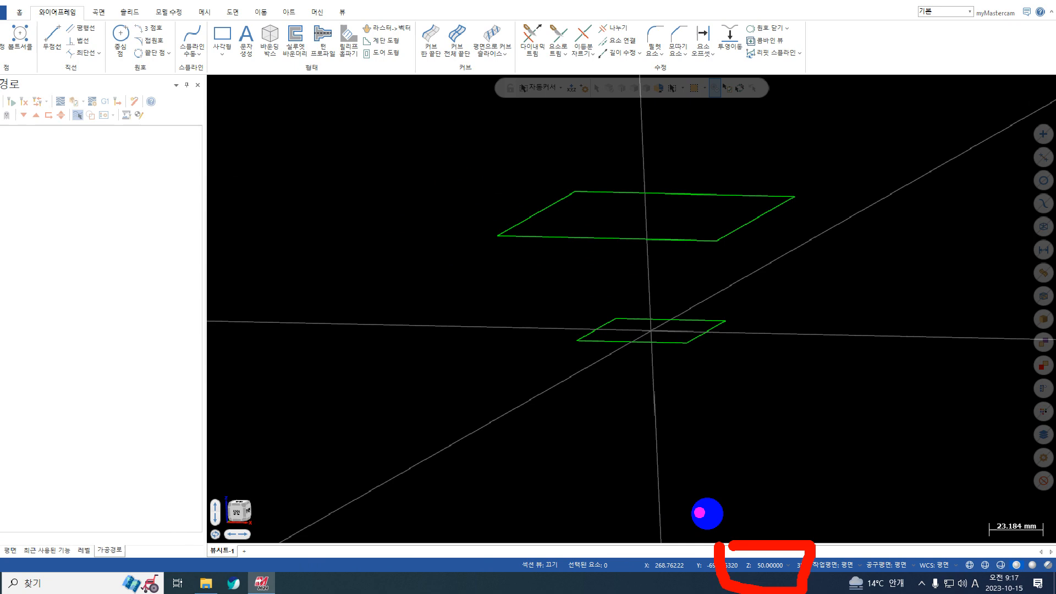
mouse_move(707, 513)
middle_down()
mouse_move(622, 218)
mouse_move(616, 237)
middle_up()
click(242, 44)
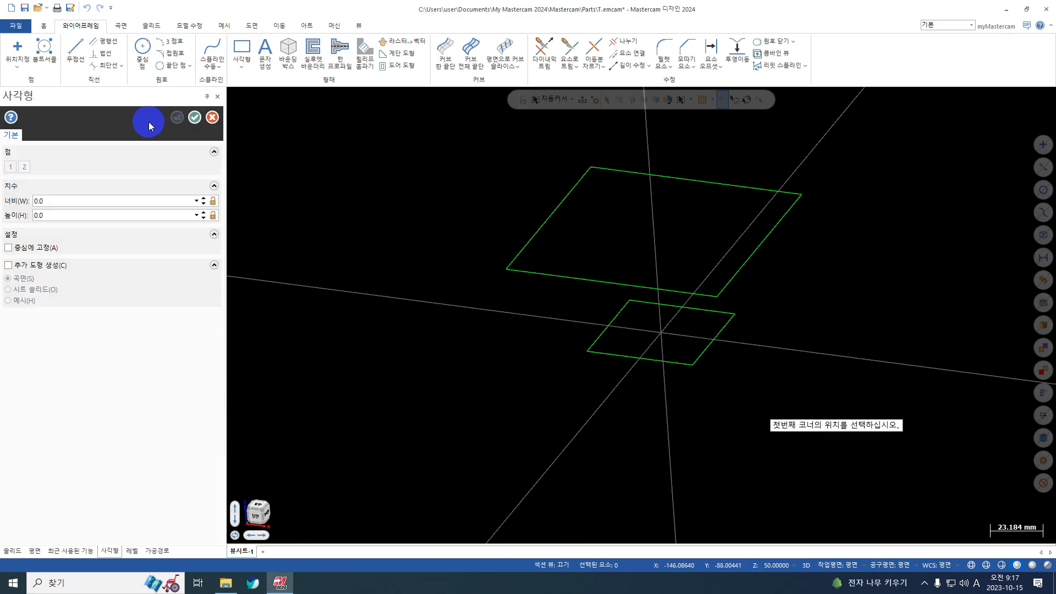
click(242, 67)
click(253, 92)
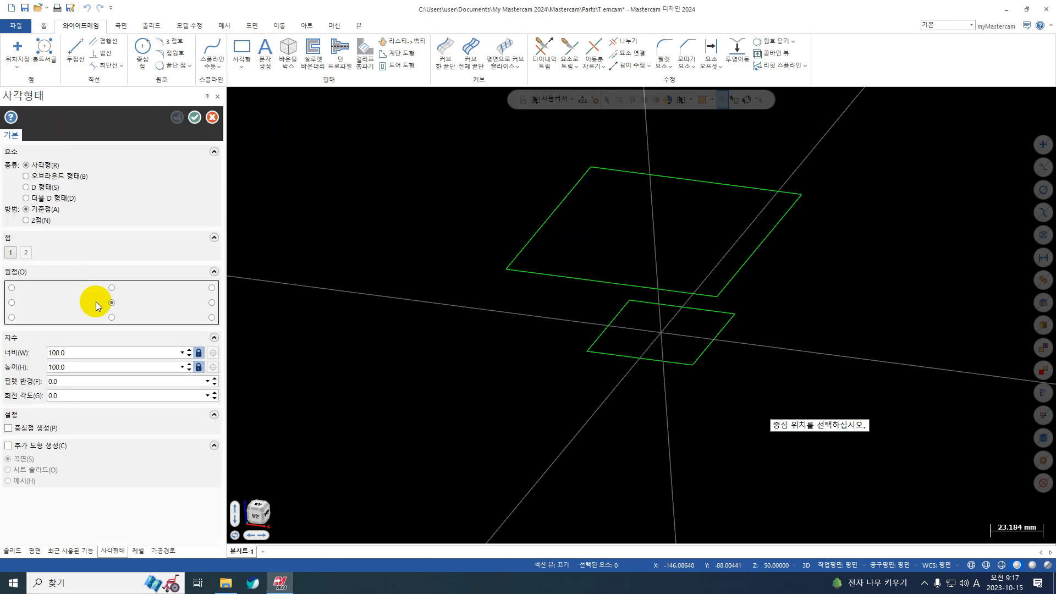
click(110, 354)
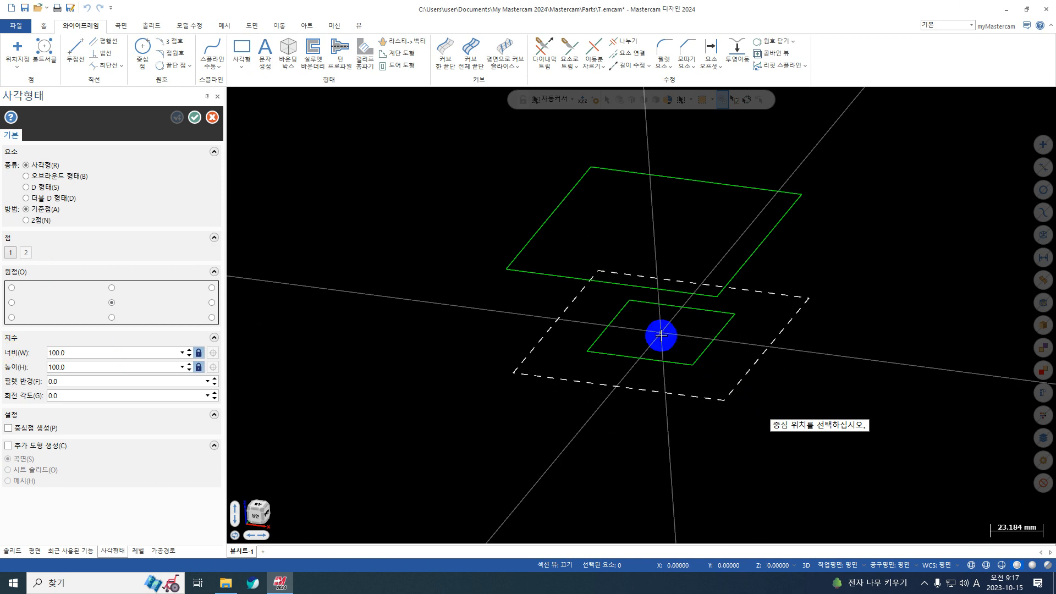
middle_drag(662, 334, 681, 361)
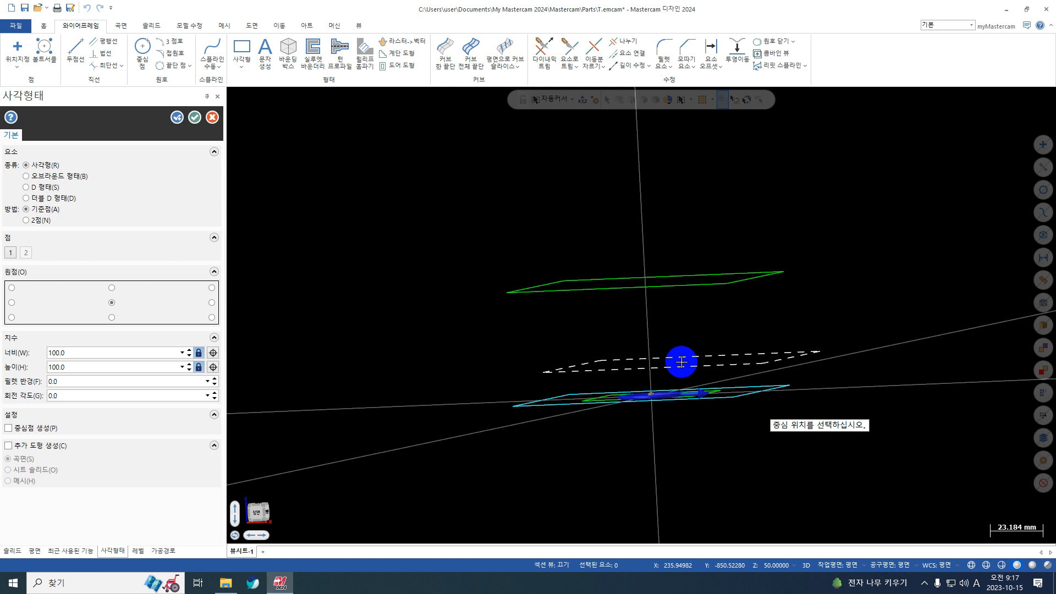
Step: Switch the construction mode back to 2D and undo the last rectangle
click(806, 565)
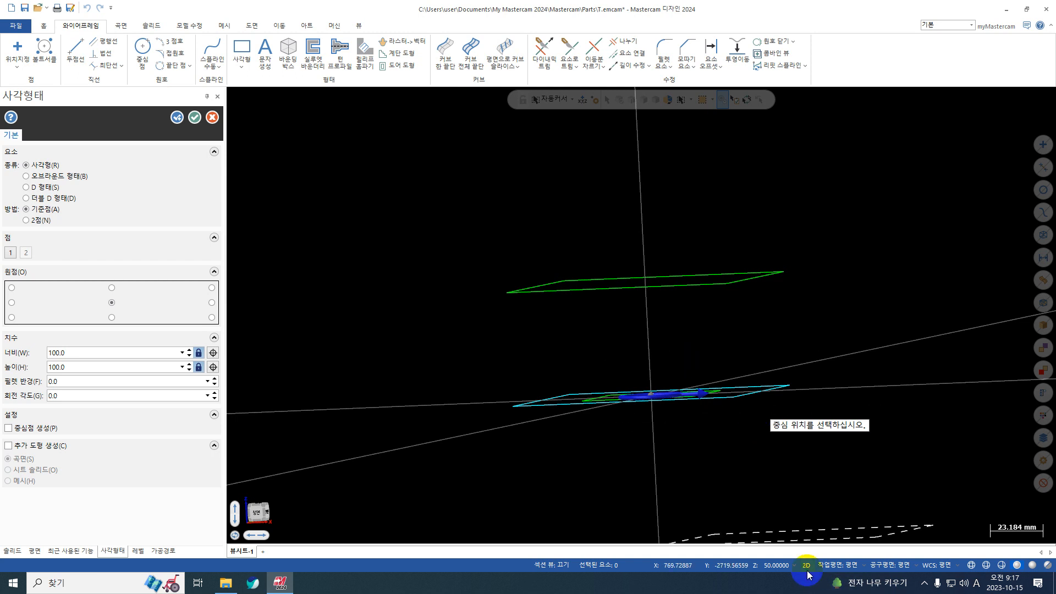
middle_drag(647, 380, 649, 404)
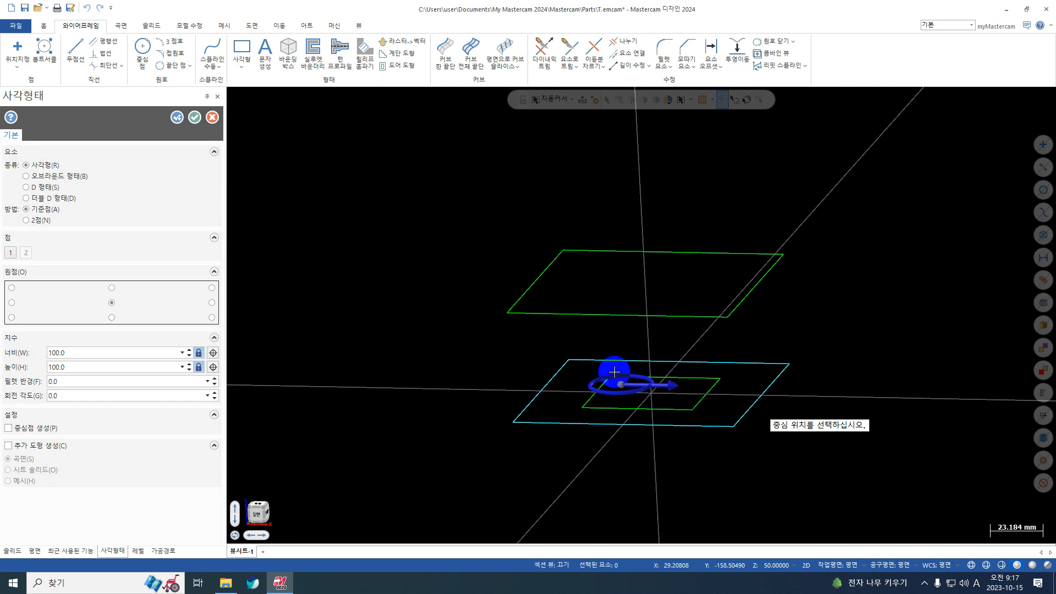
click(87, 8)
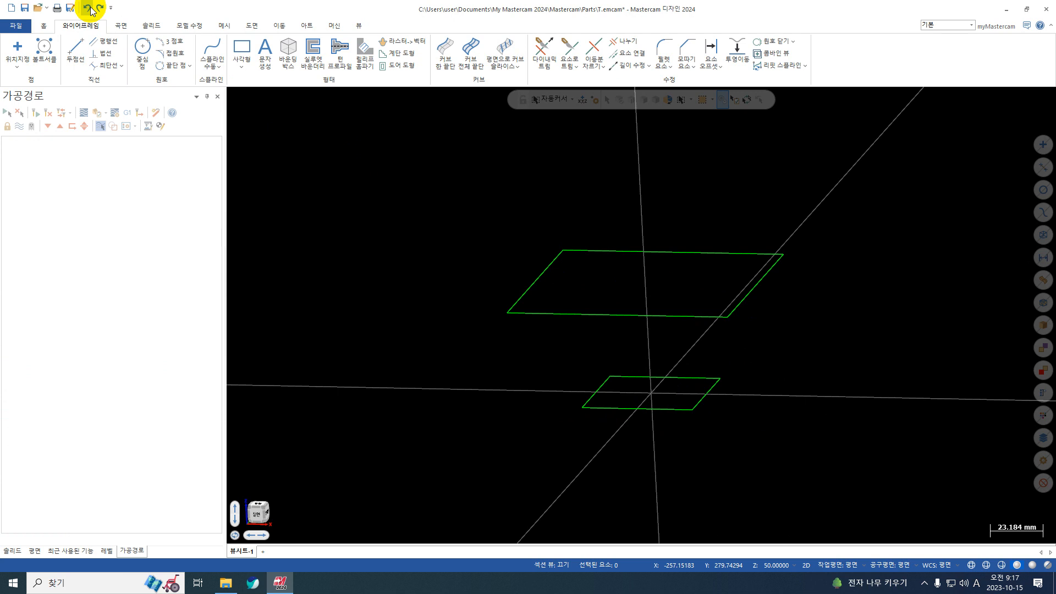
Step: Set the construction Z depth to 100
click(776, 565)
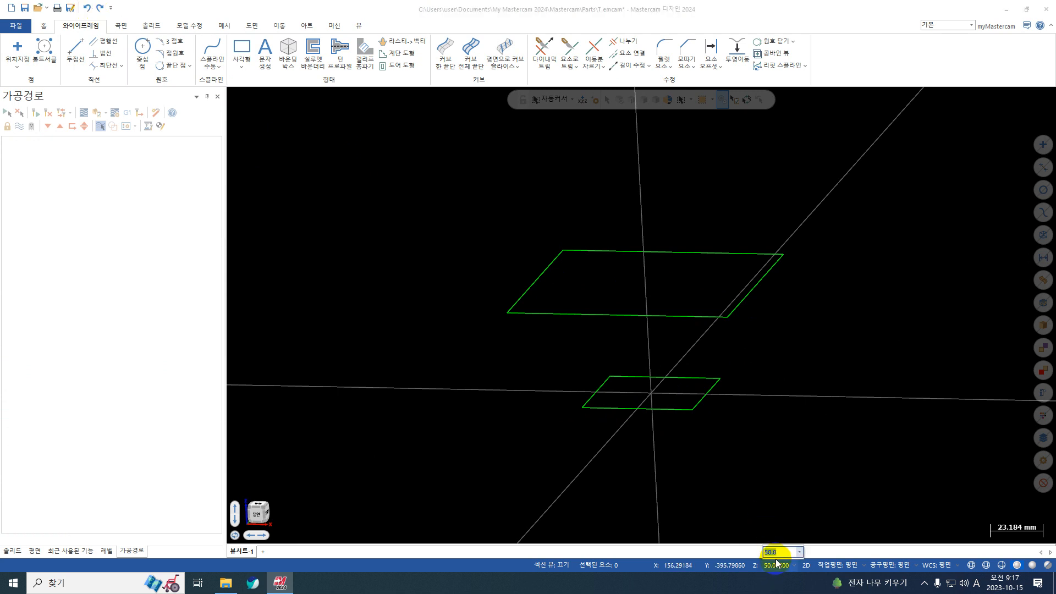
text(100)
key(Return)
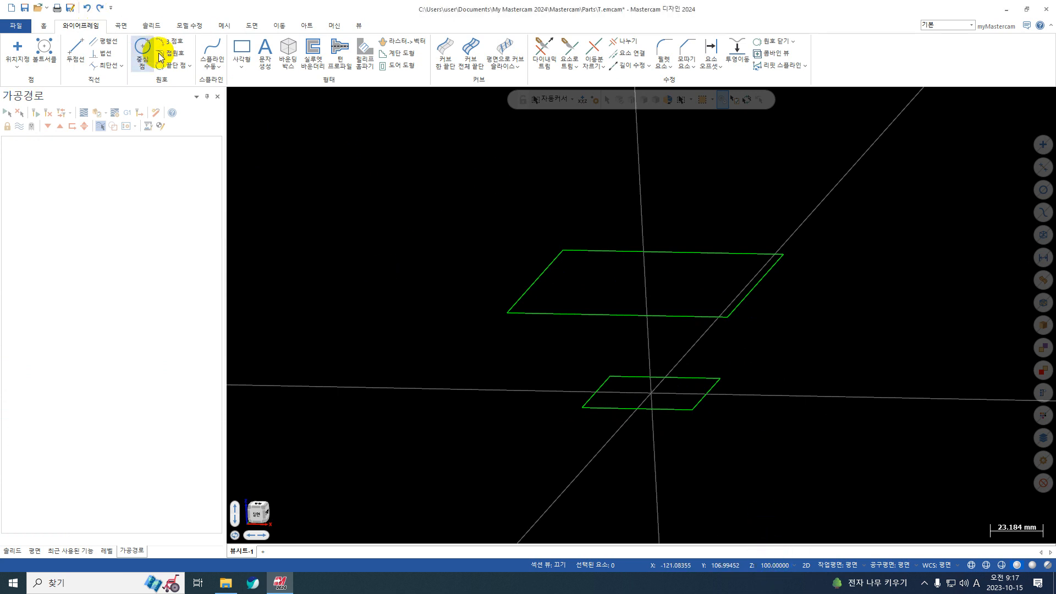
Step: Create a 100 × 100 rectangular shape (사각형태) centred on the origin at the current Z depth
click(241, 66)
click(248, 91)
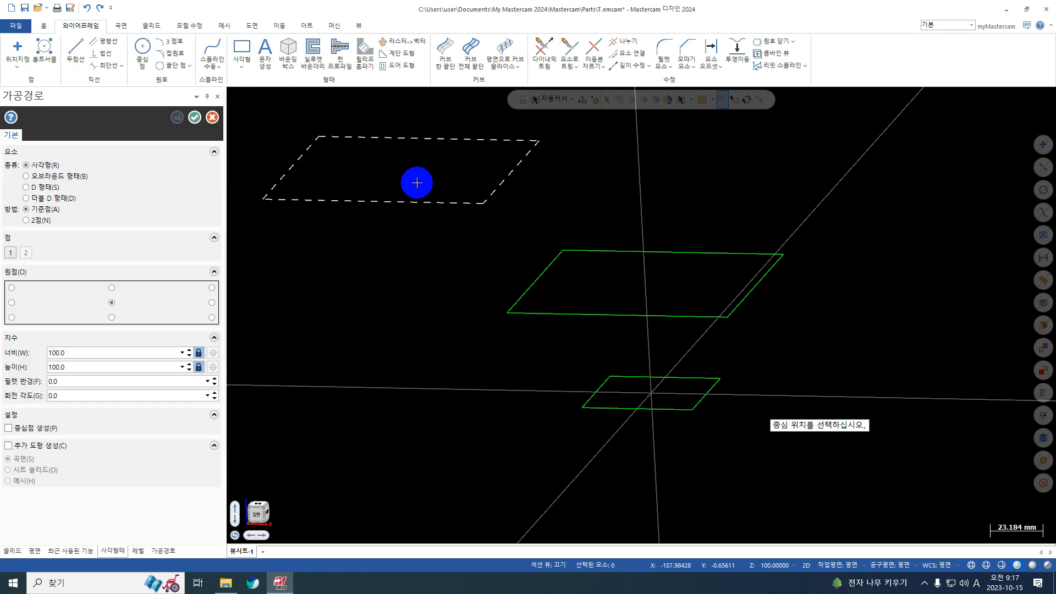
click(650, 391)
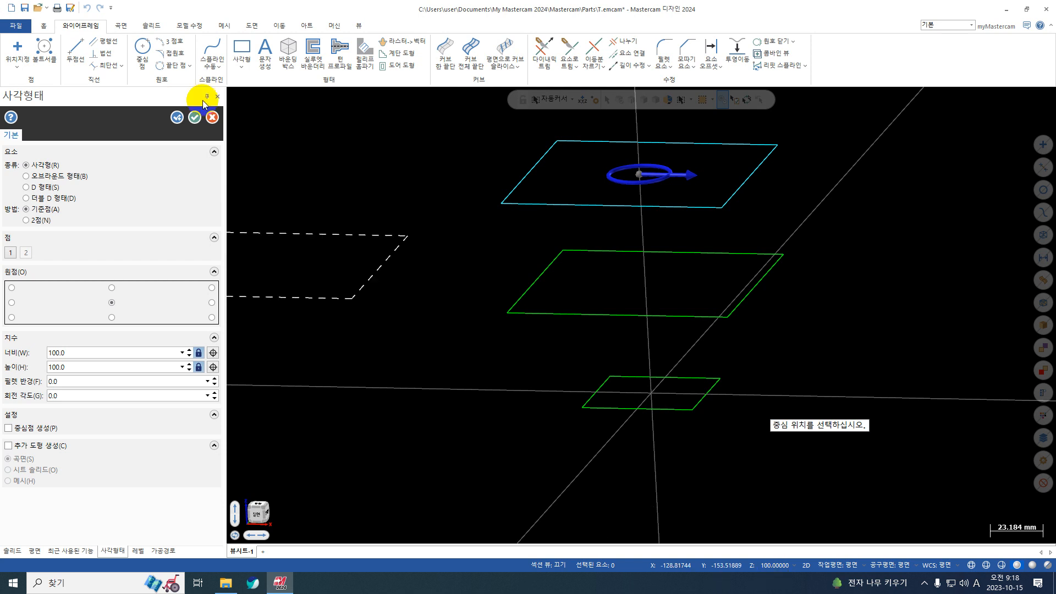
click(195, 117)
Step: Start a new part file without saving the changes to the current one
scroll(453, 329, down, 3)
scroll(453, 329, down, 2)
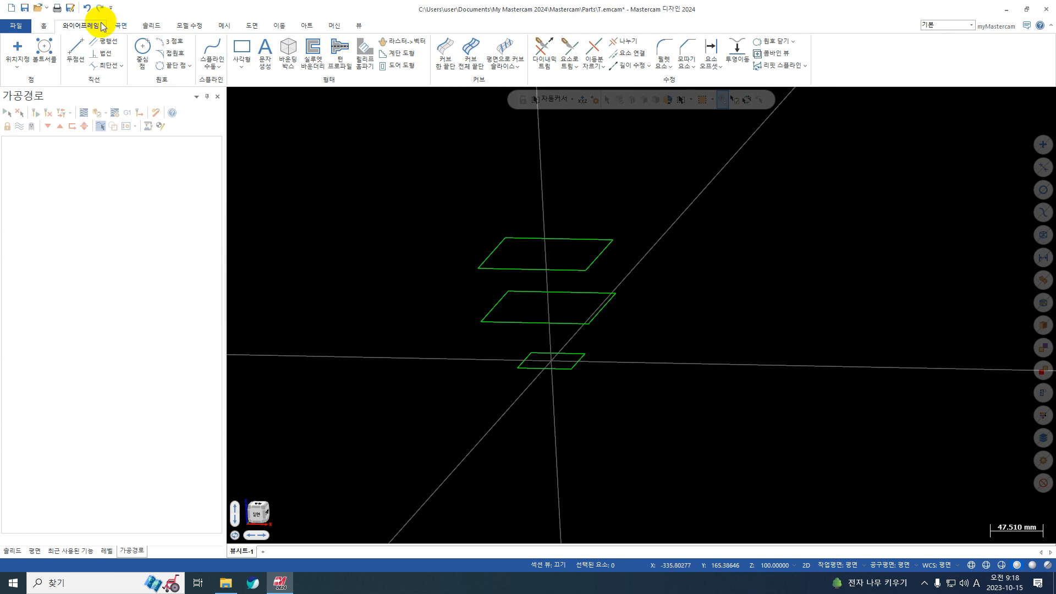
click(12, 8)
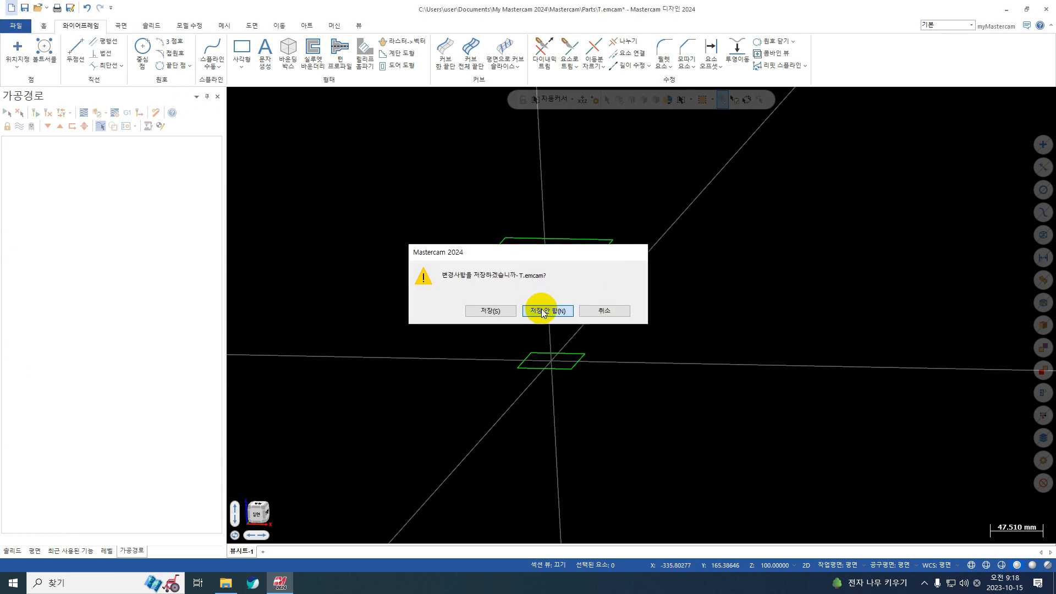
click(540, 308)
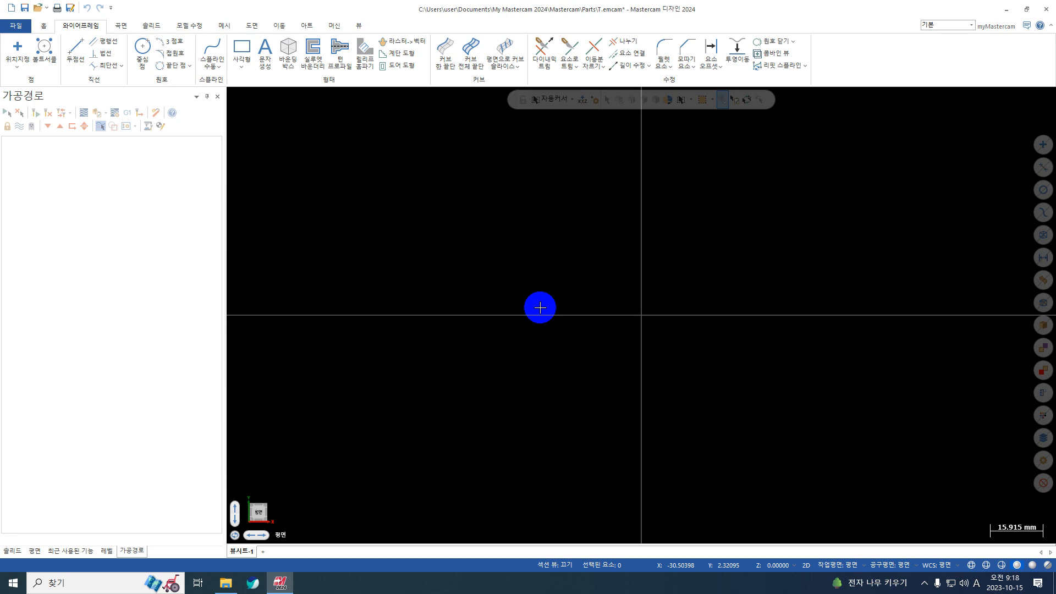
Step: Switch the construction mode to 3D in the empty file
click(806, 565)
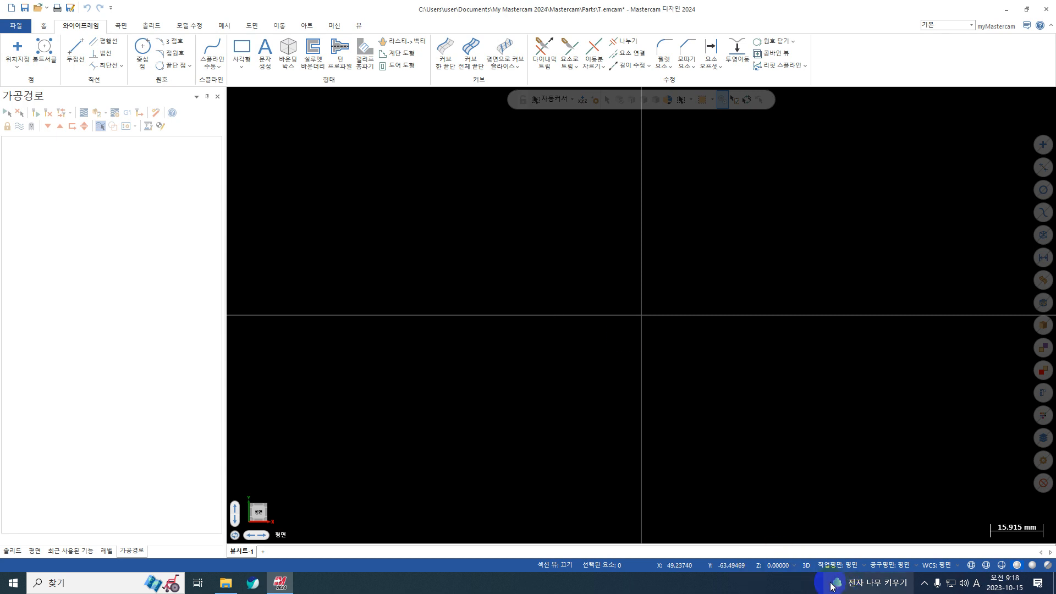
mouse_move(832, 587)
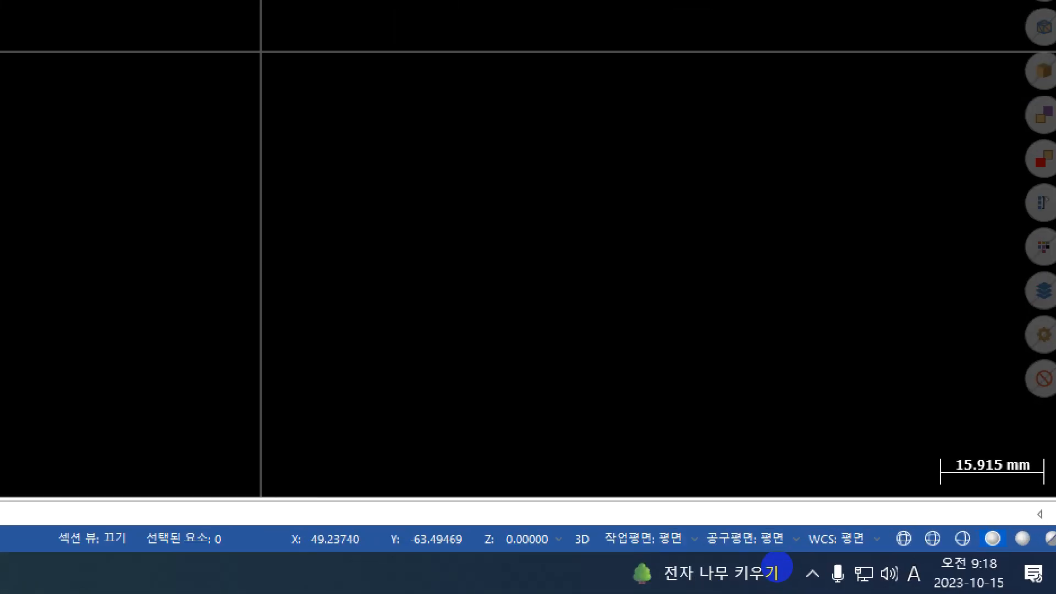
mouse_move(572, 505)
mouse_down()
mouse_move(634, 529)
mouse_move(555, 571)
mouse_move(553, 507)
mouse_up()
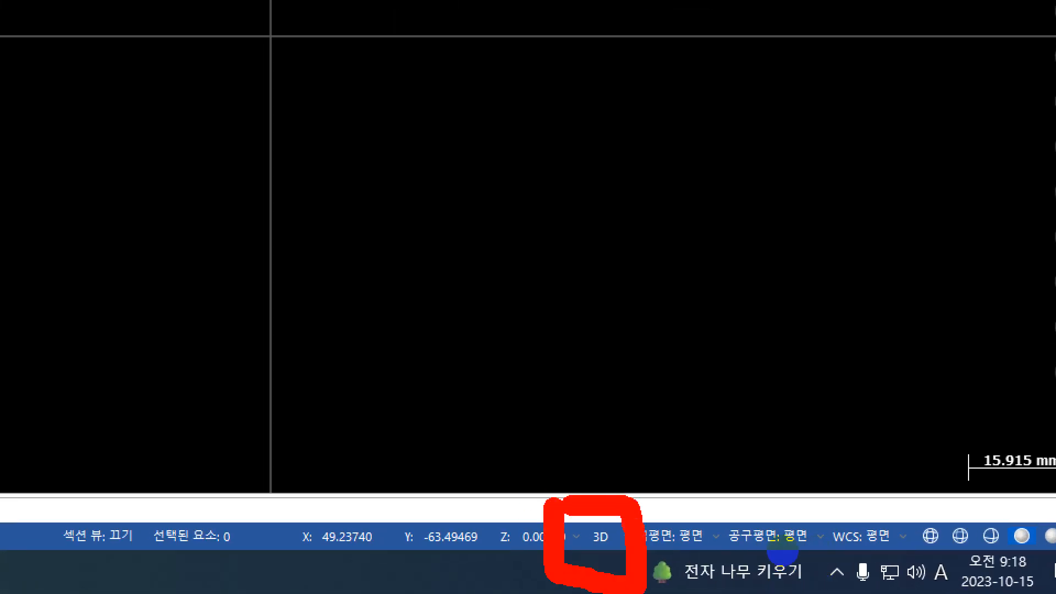
key(Escape)
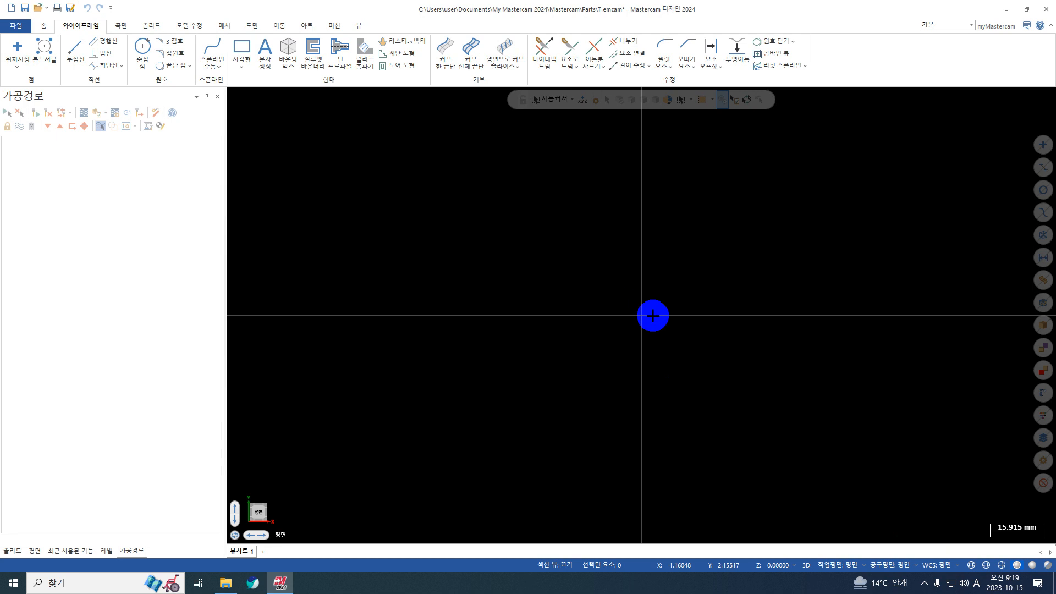
Step: Draw a two-point line from X-50 Y50 to X50 Y50 by entering the coordinates of both endpoints
click(72, 55)
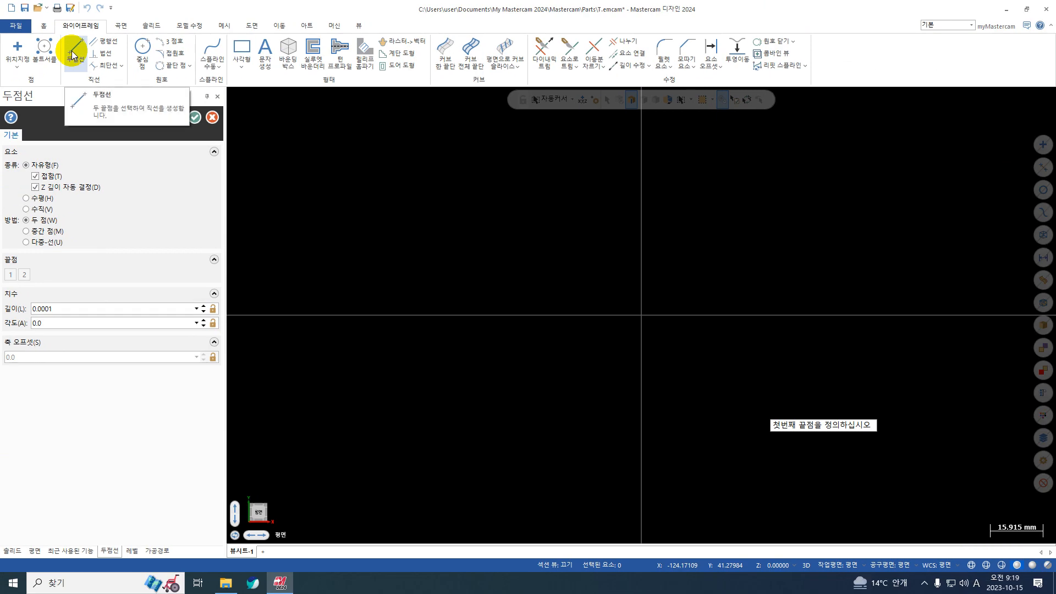
text(X)
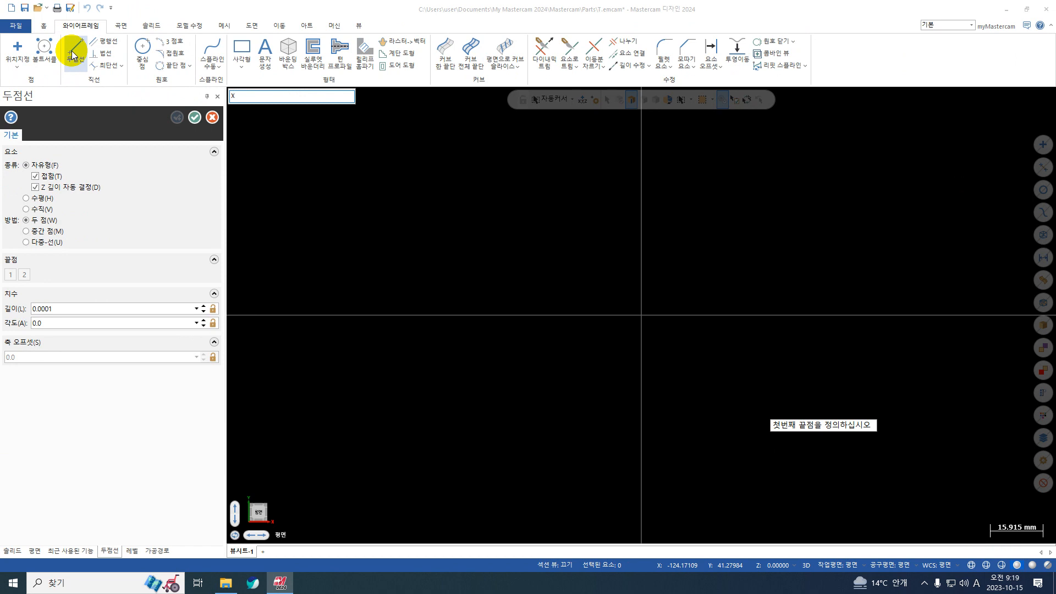
click(245, 97)
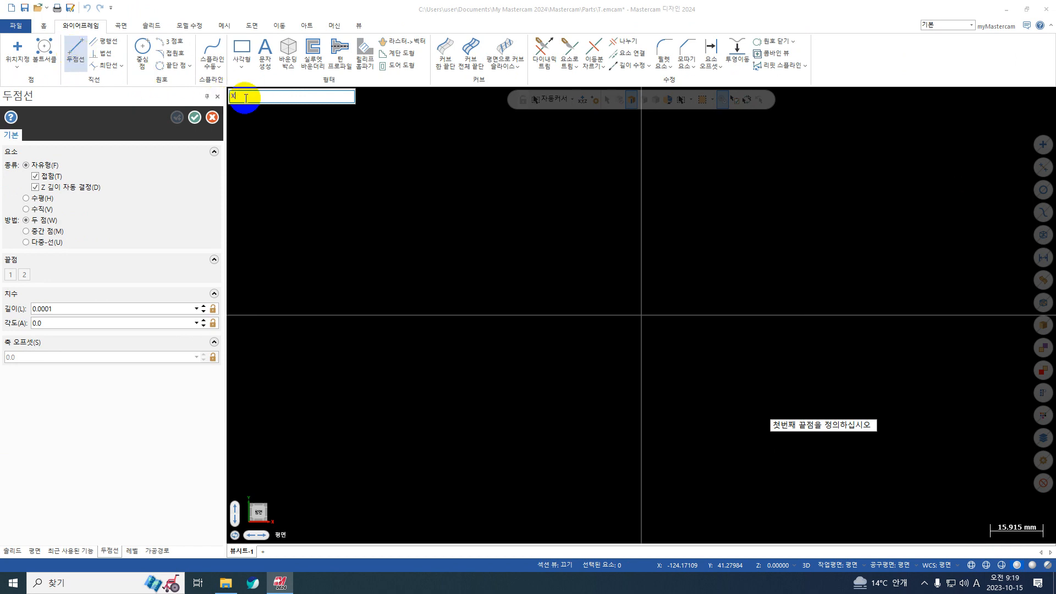
text(-50y50)
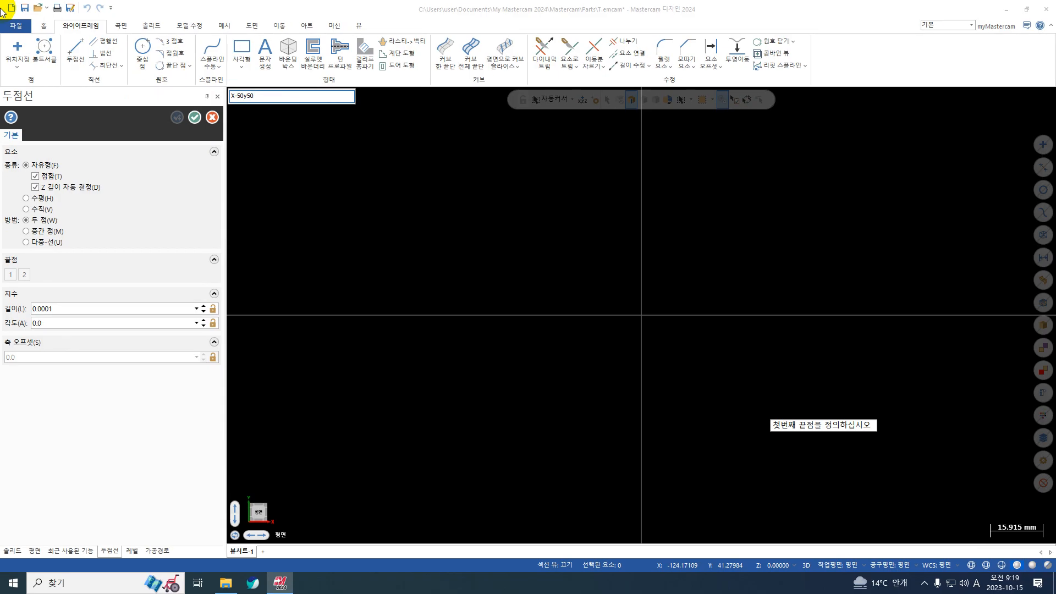
key(Return)
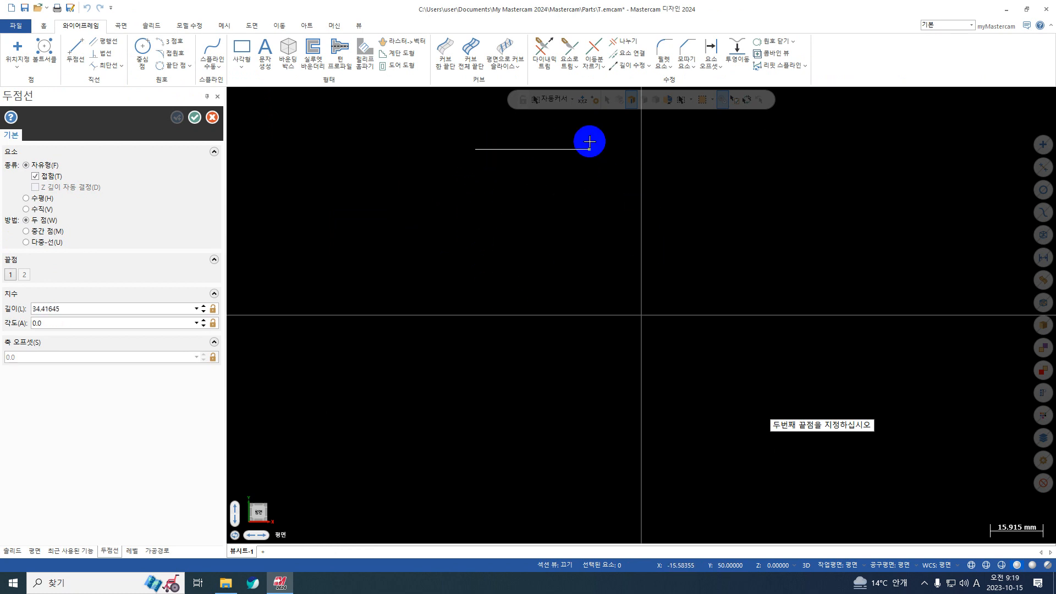
text(X50)
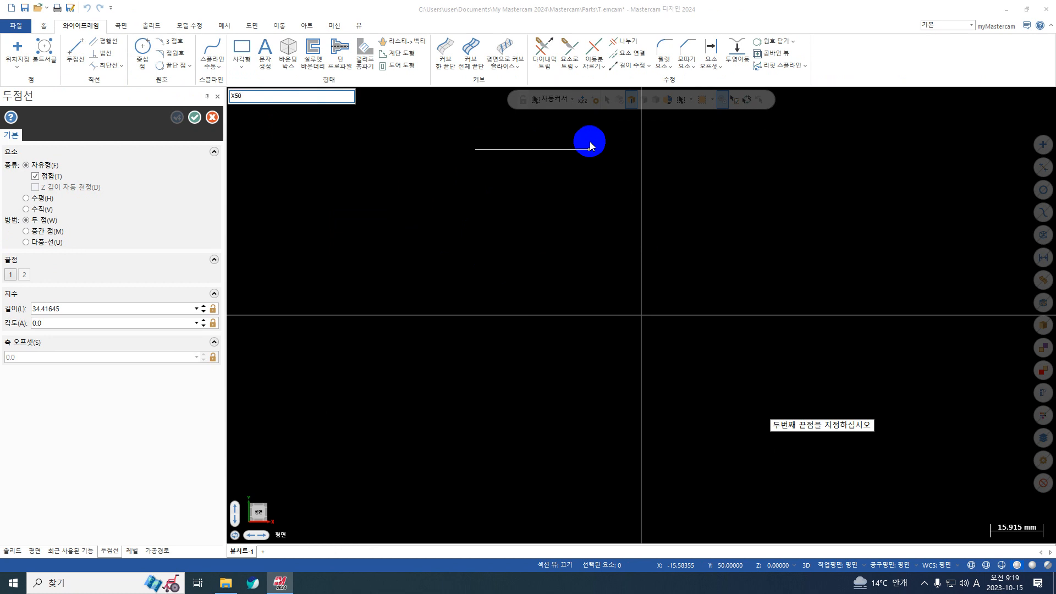
text(Y50)
key(Return)
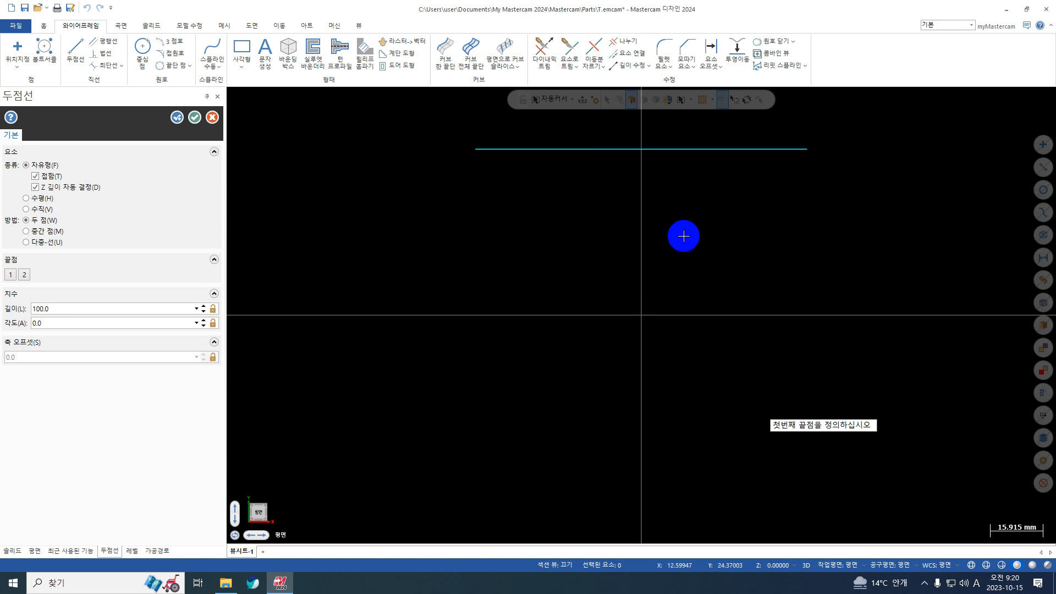
Step: Accept the horizontal line and change the line creation method to multi-line (다중-선)
middle_drag(683, 235, 650, 158)
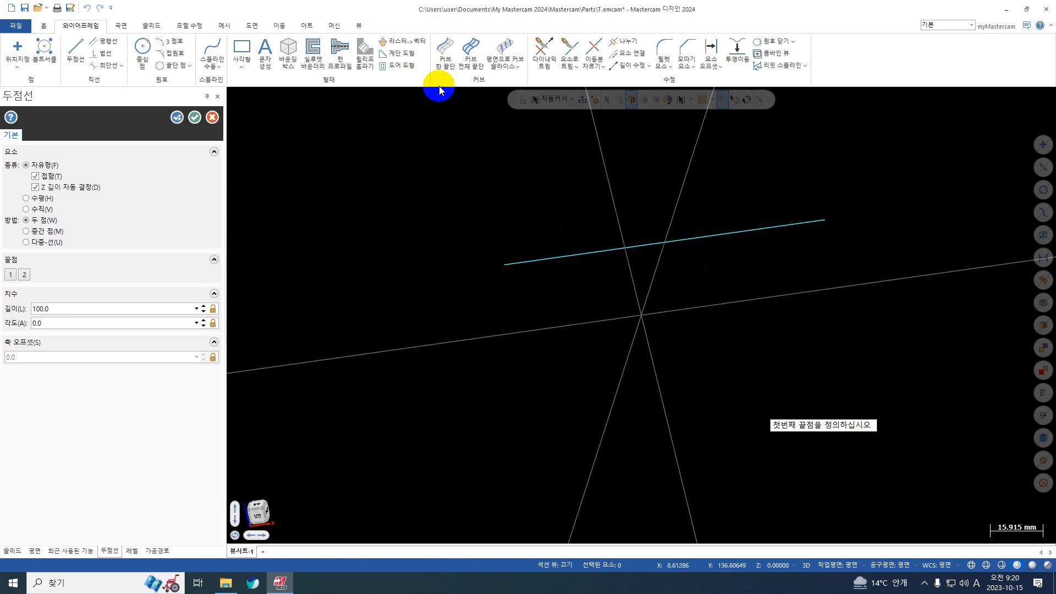
scroll(464, 264, down, 2)
scroll(810, 355, down, 1)
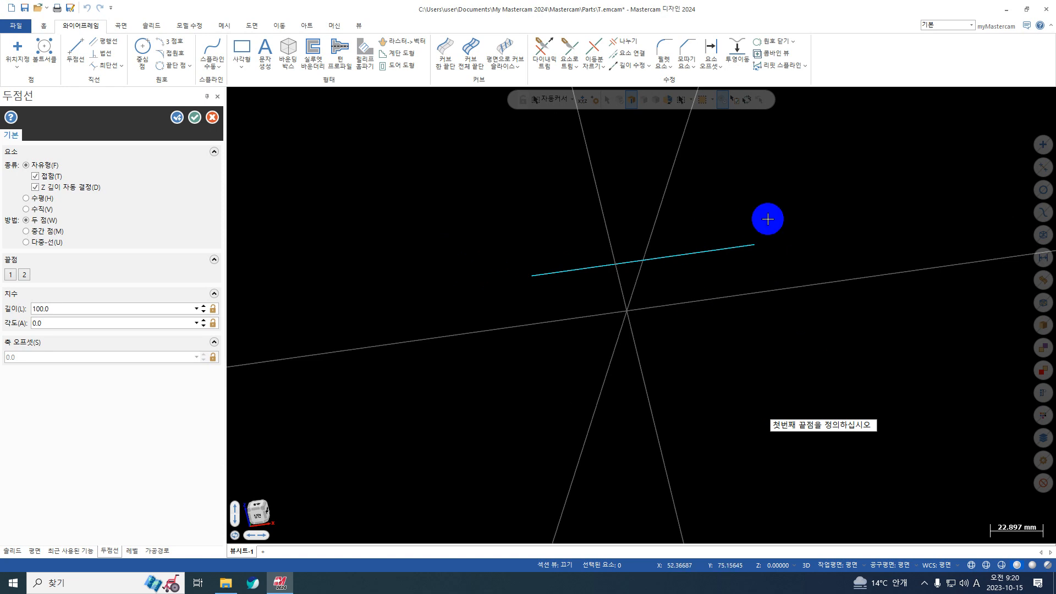
click(759, 251)
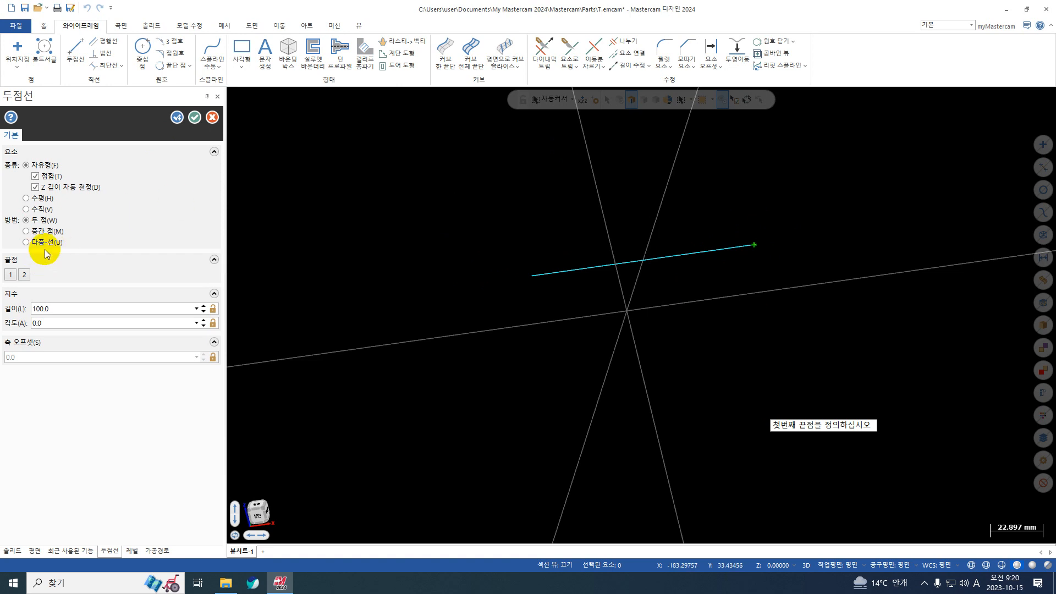
click(177, 118)
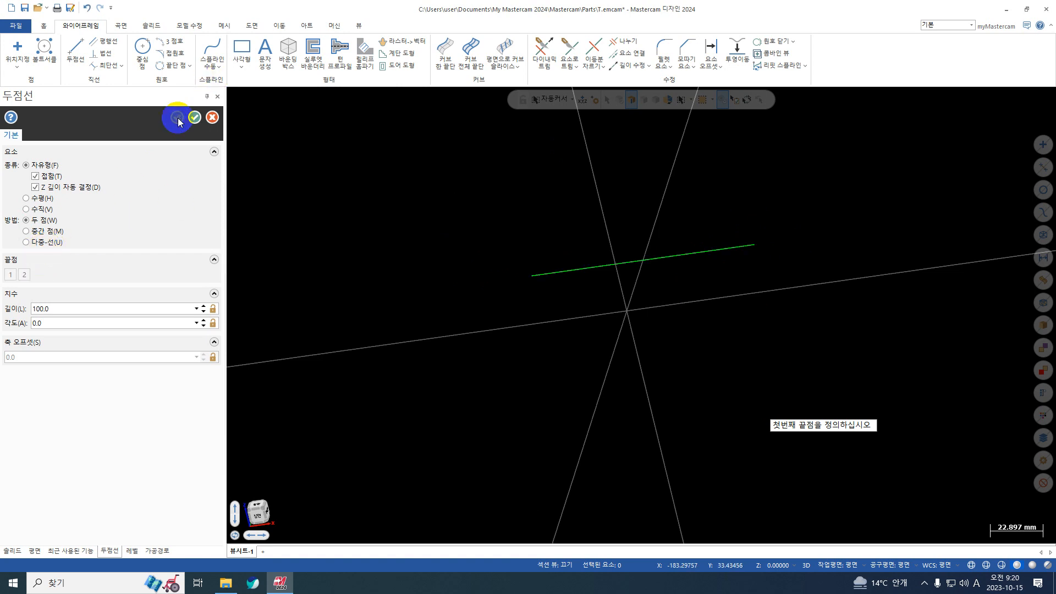
click(42, 245)
Step: Try to draw a line from the existing line's X50 Y50 endpoint to X50Y50Z100, and leave the line command
mouse_move(813, 223)
middle_down()
mouse_move(853, 304)
mouse_move(777, 250)
mouse_move(737, 238)
middle_up()
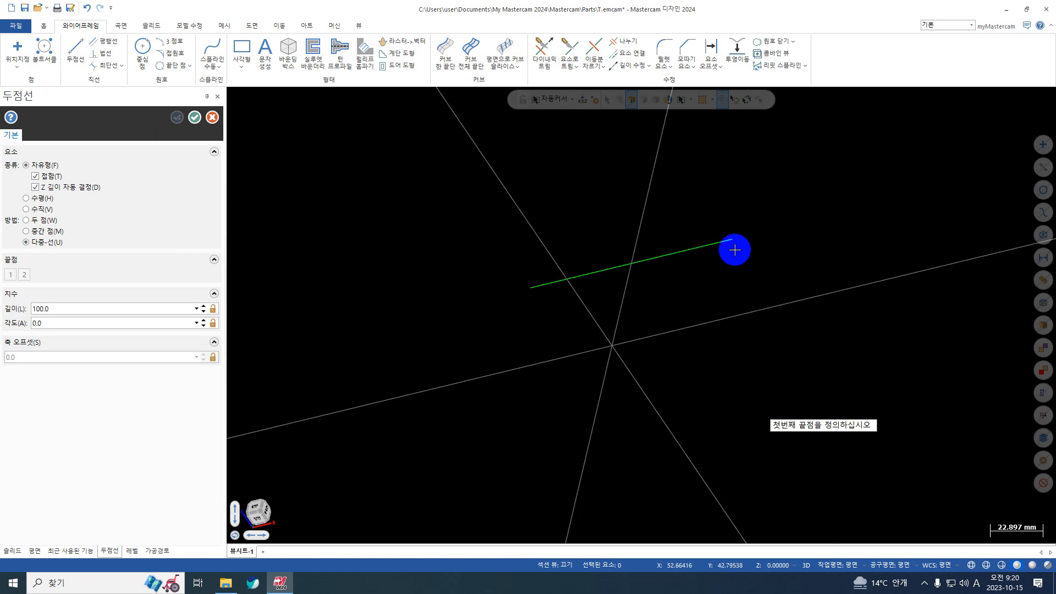
click(731, 240)
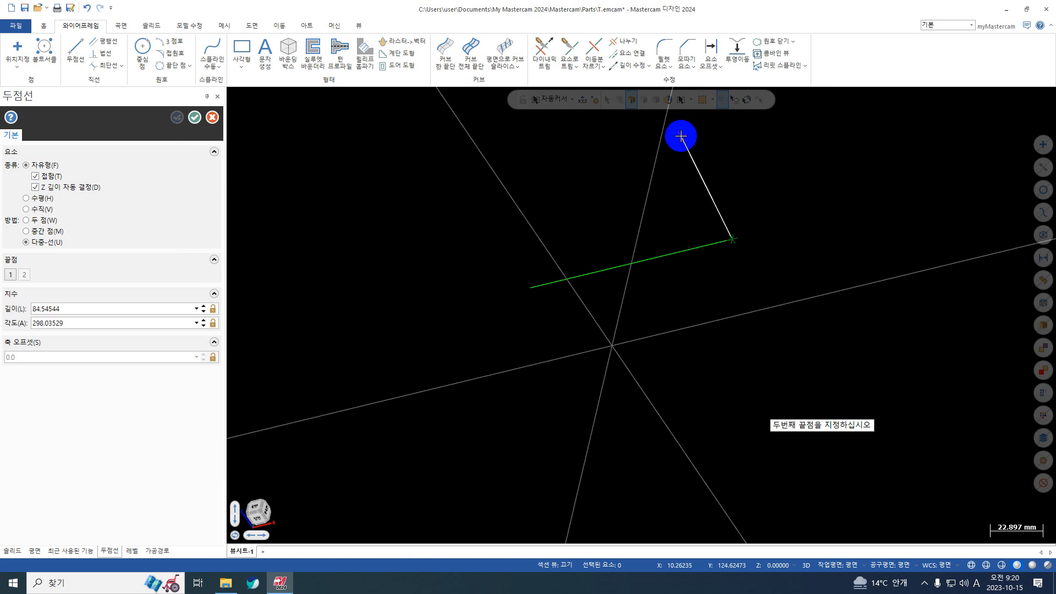
text(X)
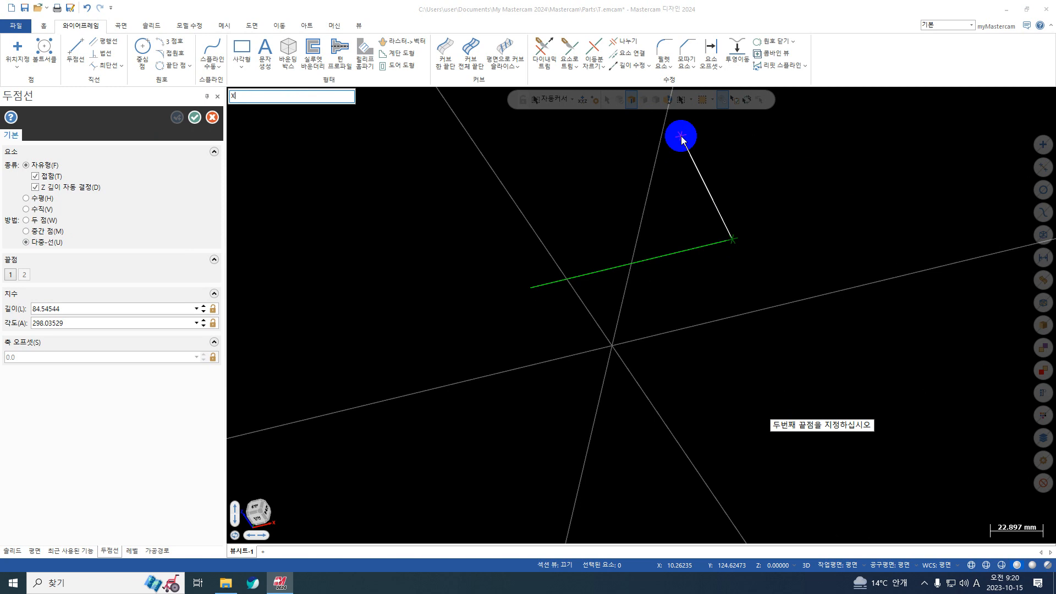
text(50Y50Z100)
key(Return)
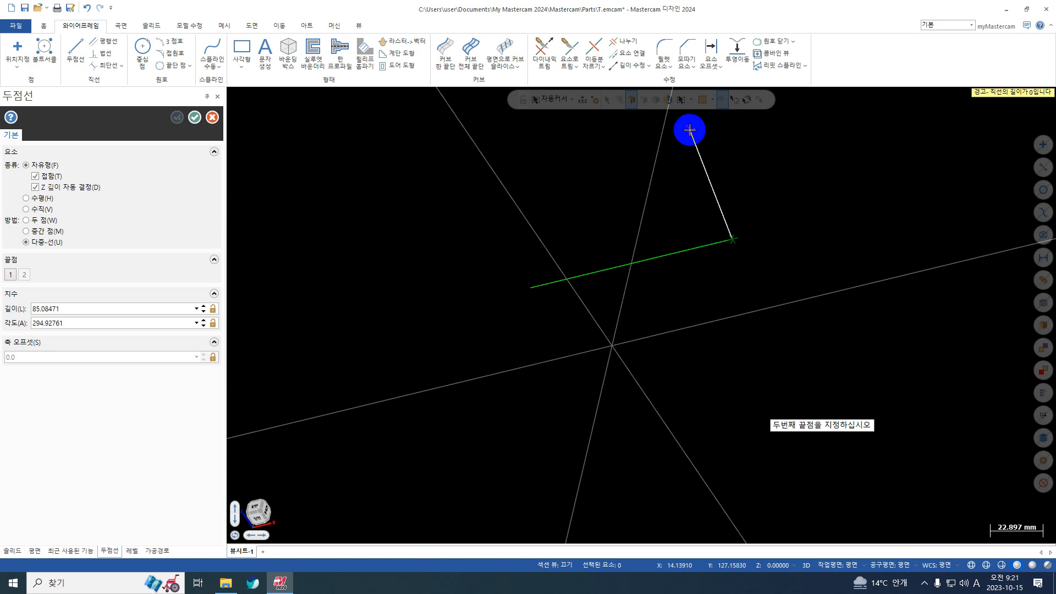
key(Escape)
key(Escape)
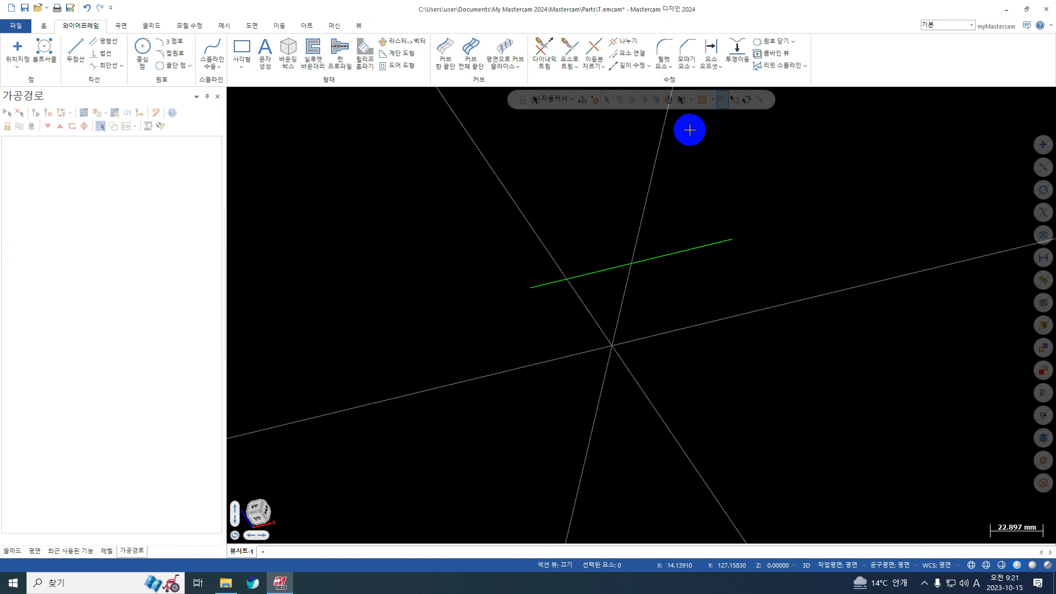
Step: Restart the line at the X50 Y50 endpoint and retry its second point with X50Y50Z100 and X50Y50Z10
click(100, 40)
click(77, 53)
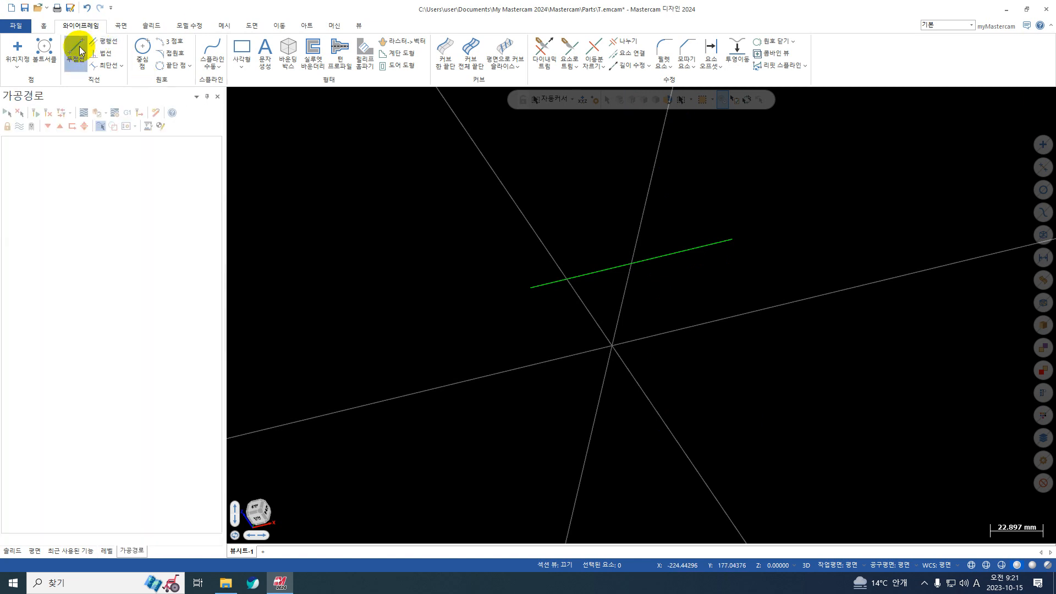
click(732, 240)
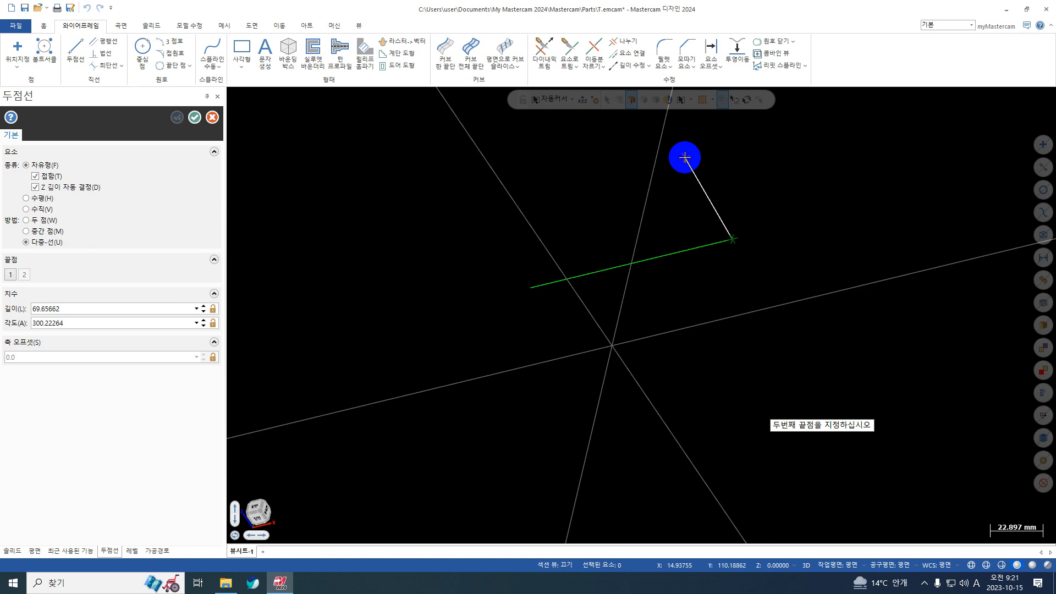
text(X50Y)
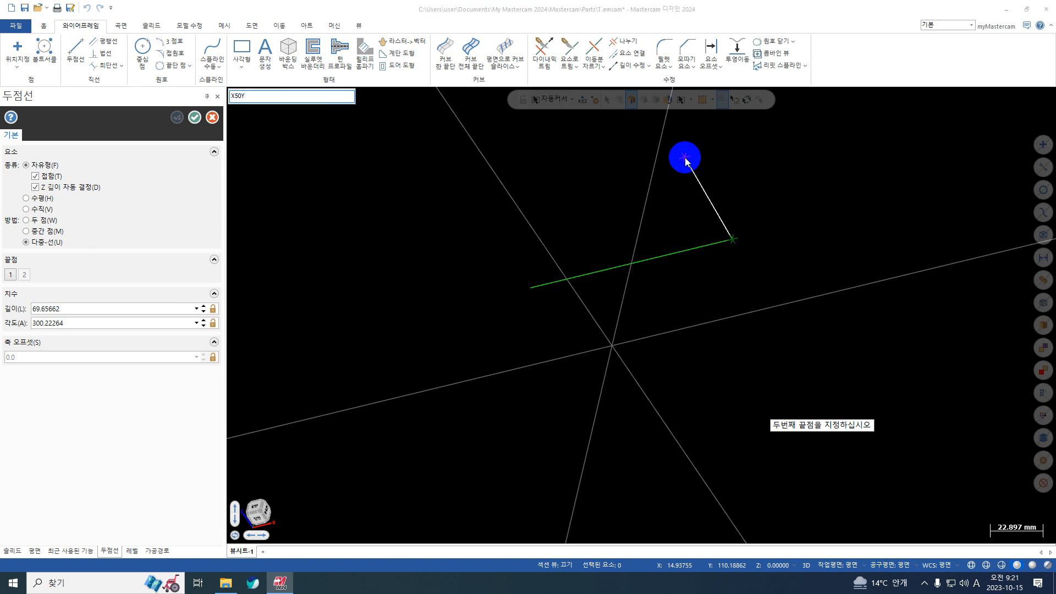
text(50Z100)
key(Return)
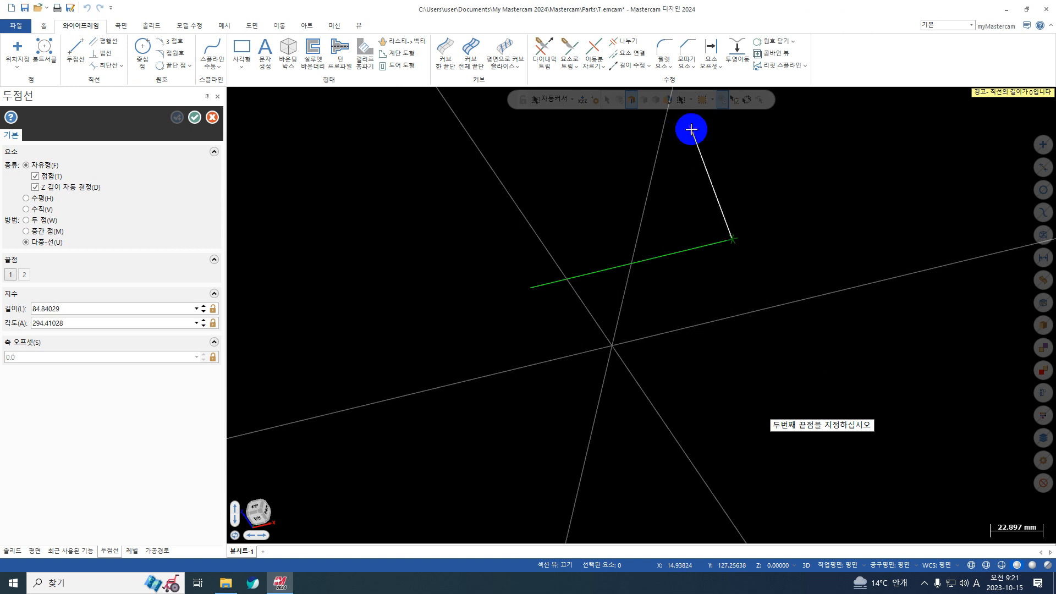
text(X)
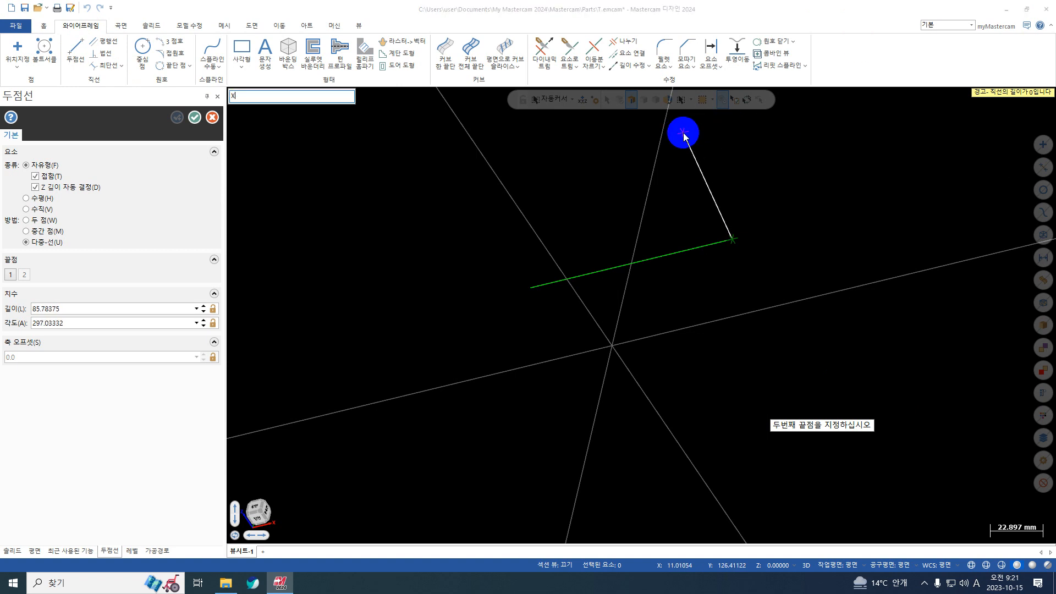
text(50Y50Z10)
key(Return)
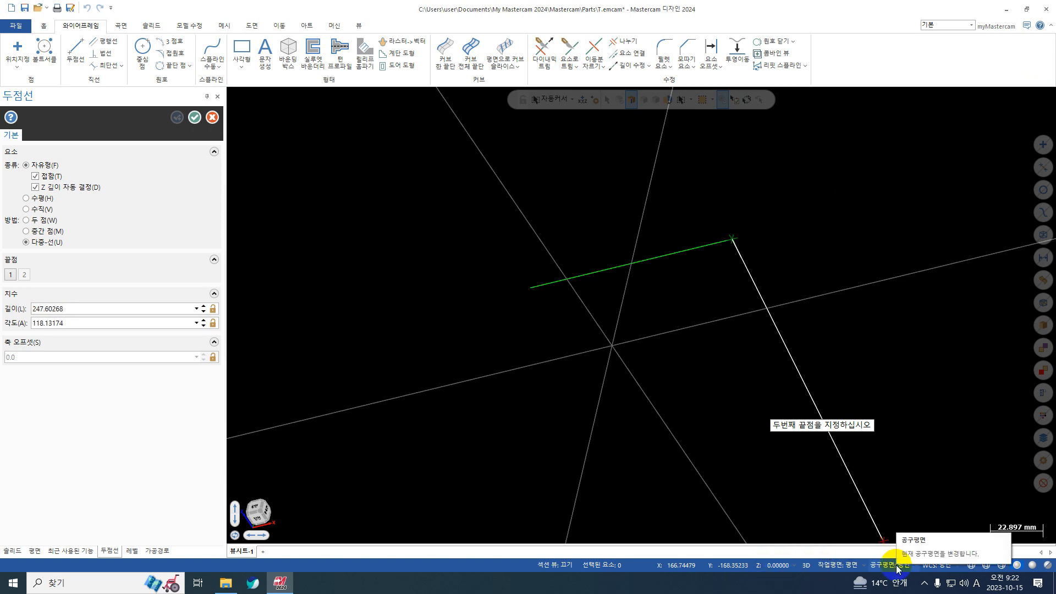
Step: Set the construction plane (작업평면) to 입체, the tool plane (공구평면) to 역입체 and the WCS to 입체
click(958, 567)
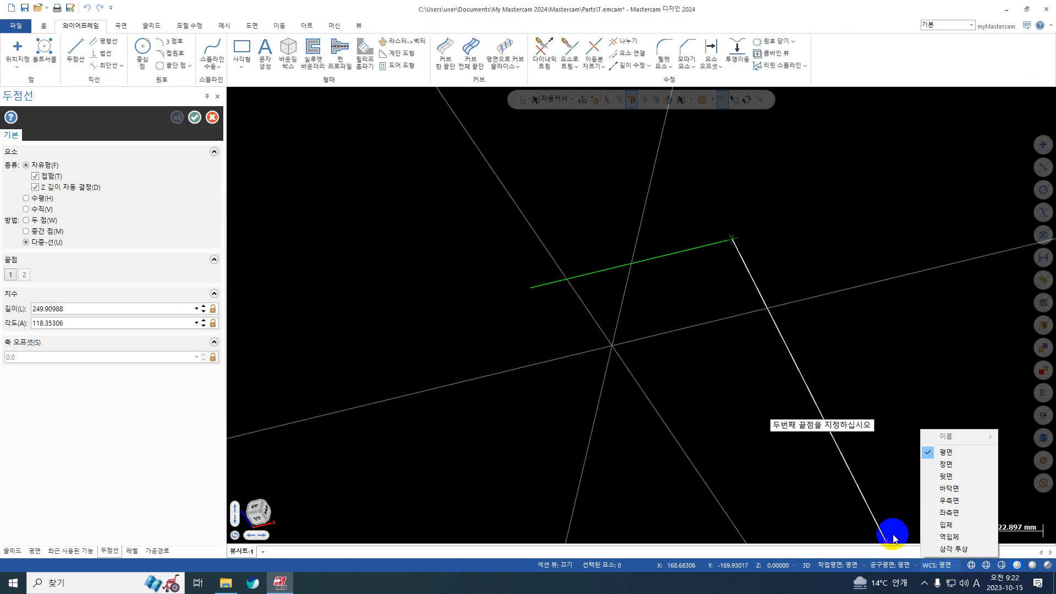
click(852, 565)
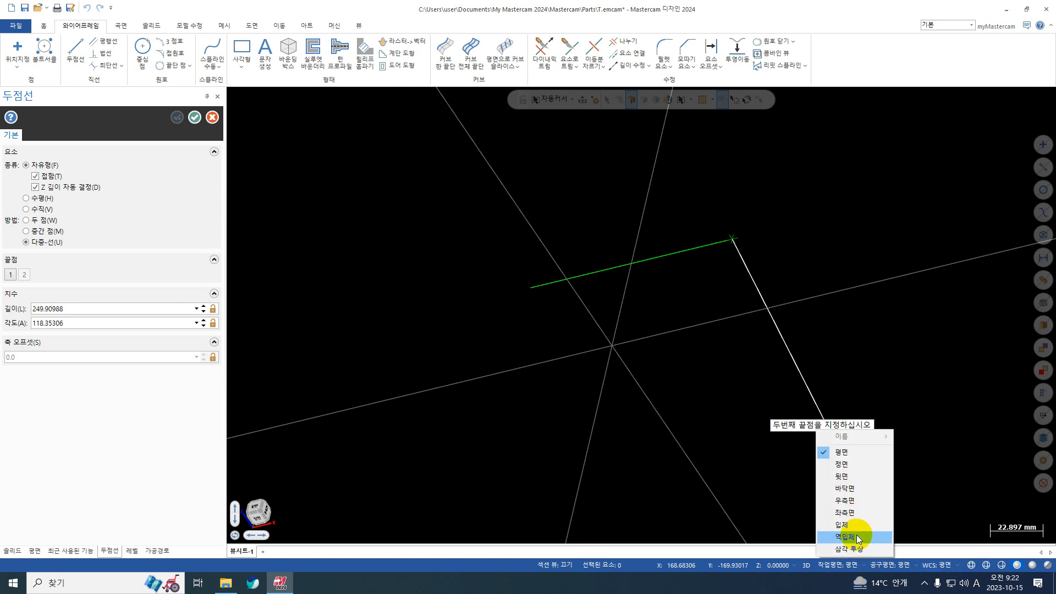
click(885, 333)
right_click(886, 333)
click(892, 406)
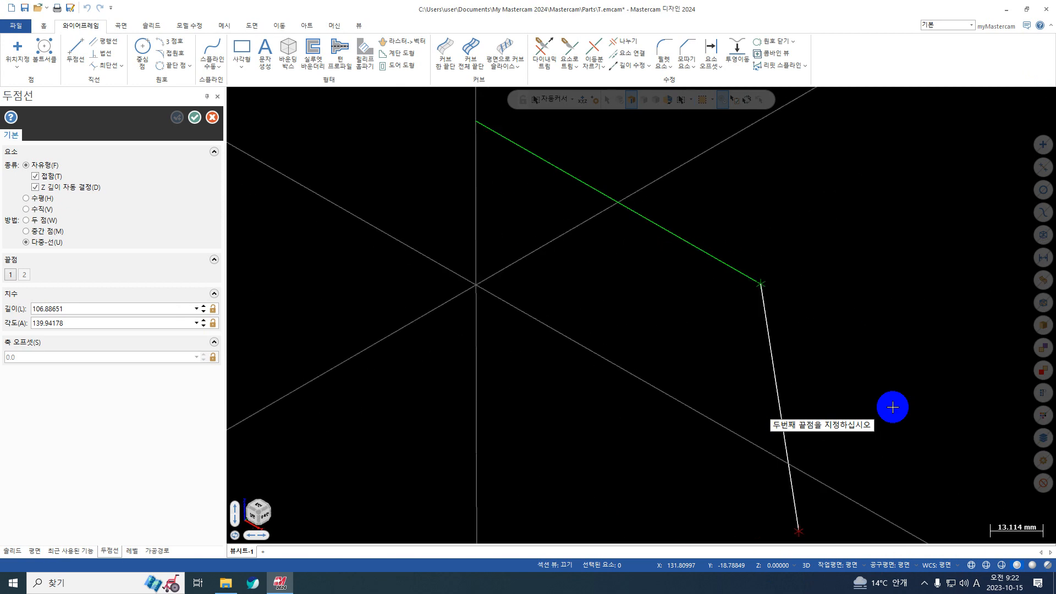
click(857, 564)
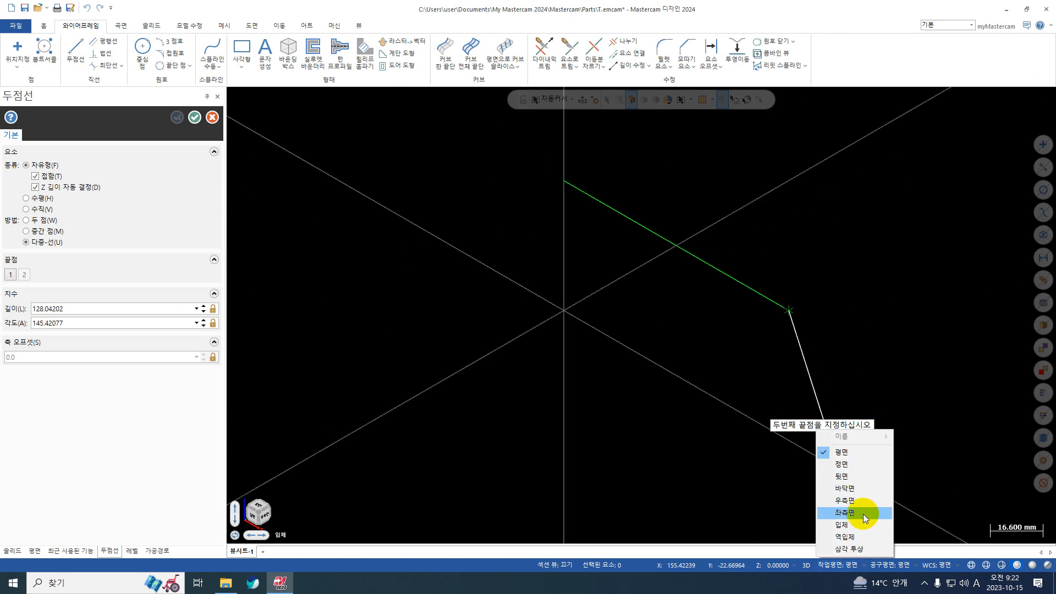
click(857, 521)
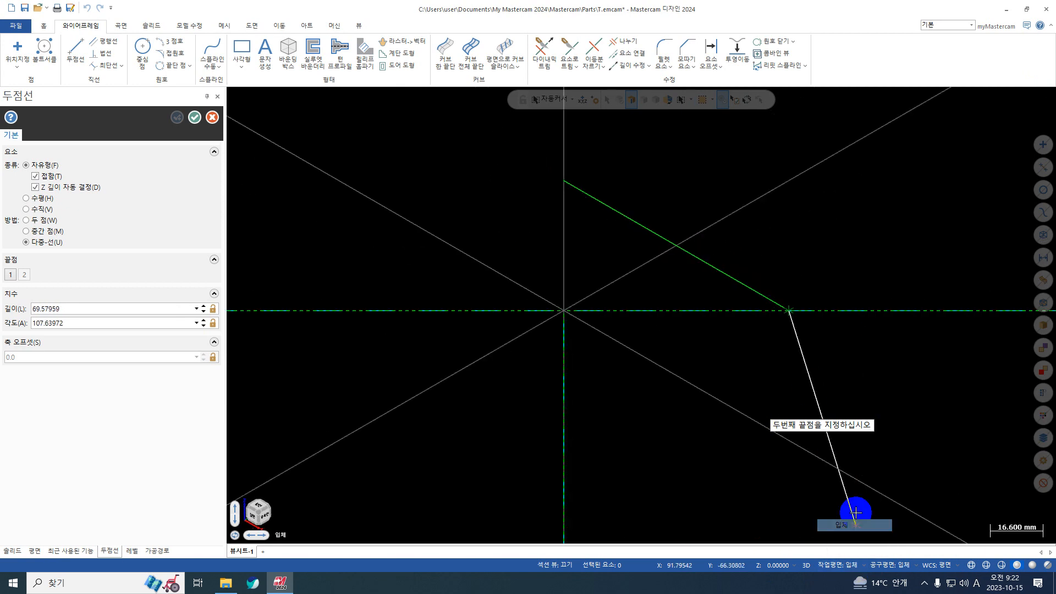
click(902, 565)
click(913, 536)
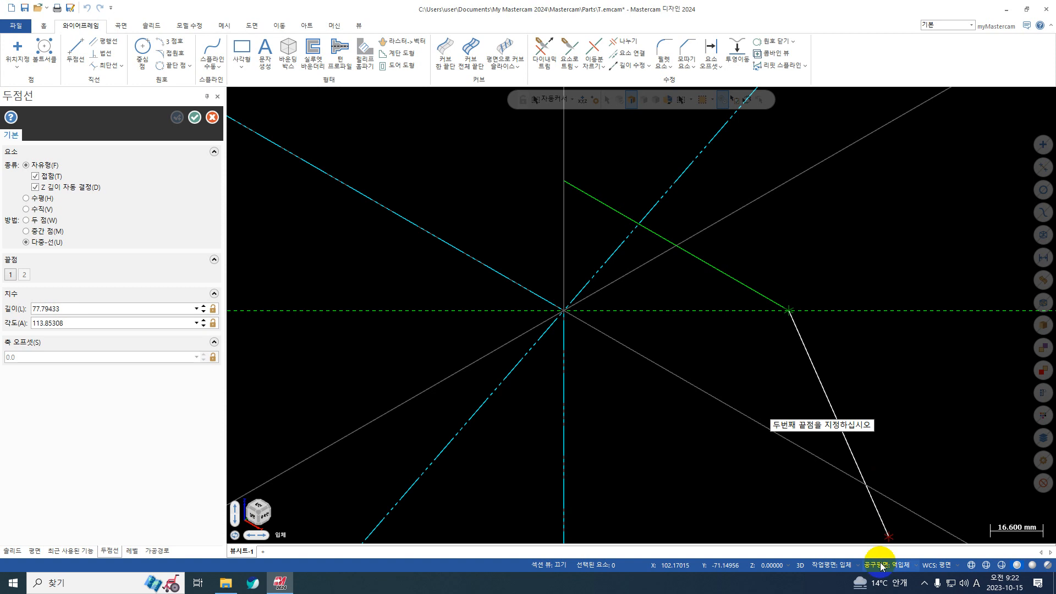
click(947, 565)
click(948, 525)
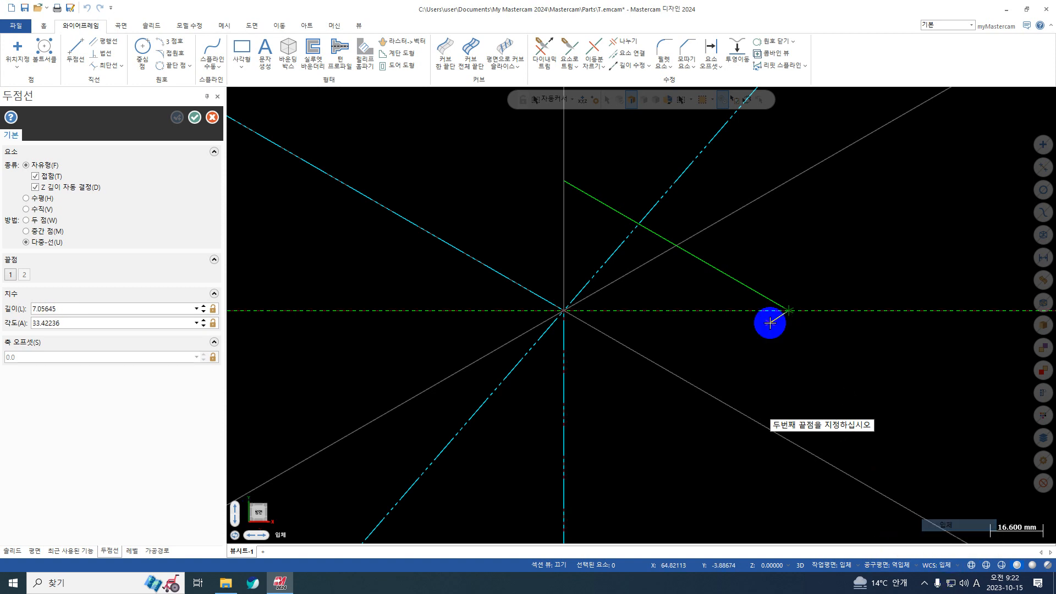
Step: Make 입체 the checked plane in the planes list, assign it as the tool plane and enable its display
scroll(546, 235, down, 7)
right_click(749, 254)
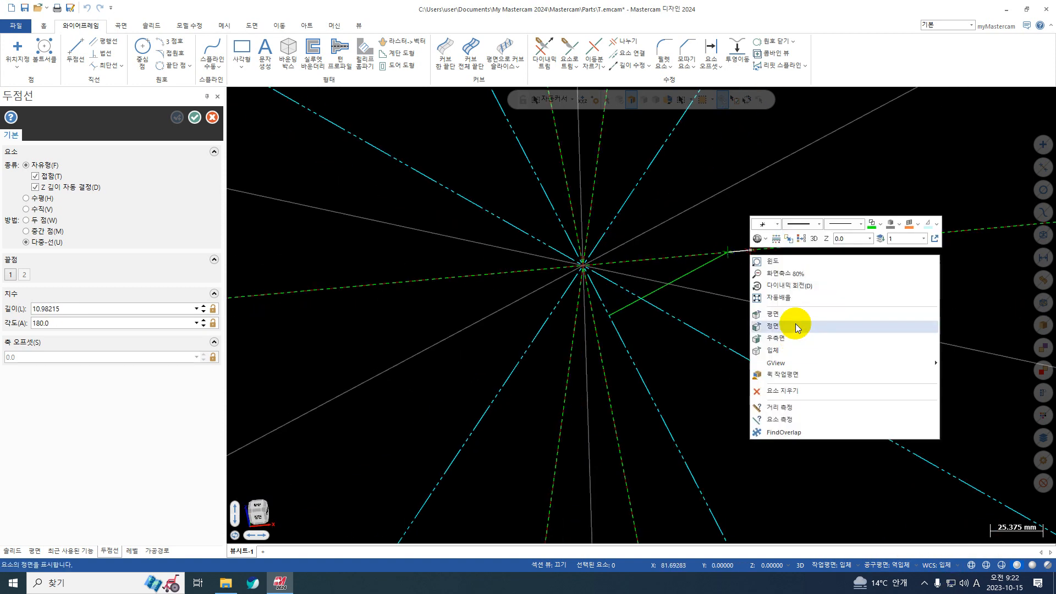
click(796, 323)
click(36, 551)
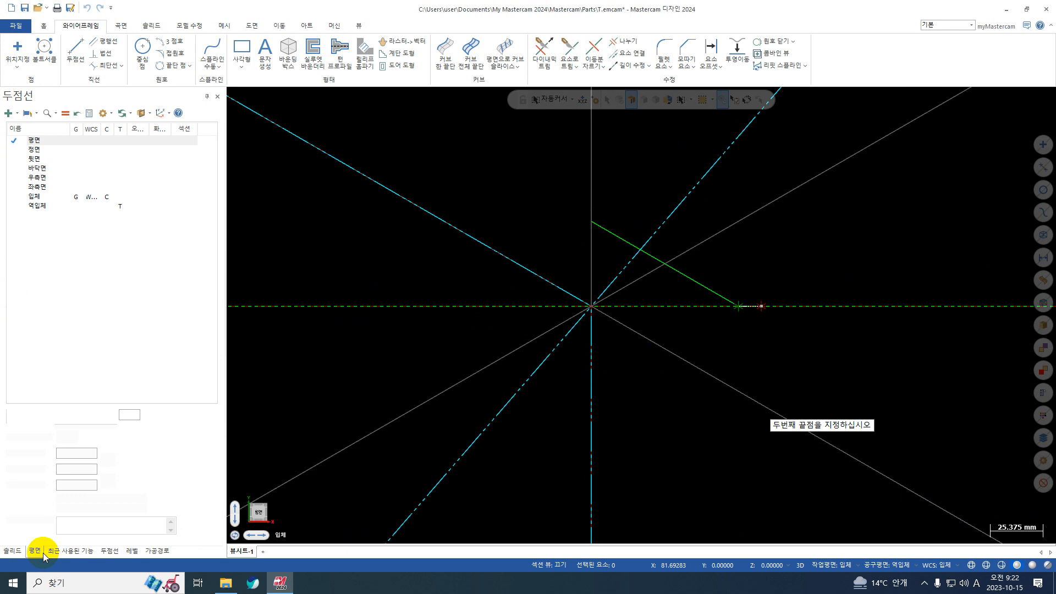
click(20, 197)
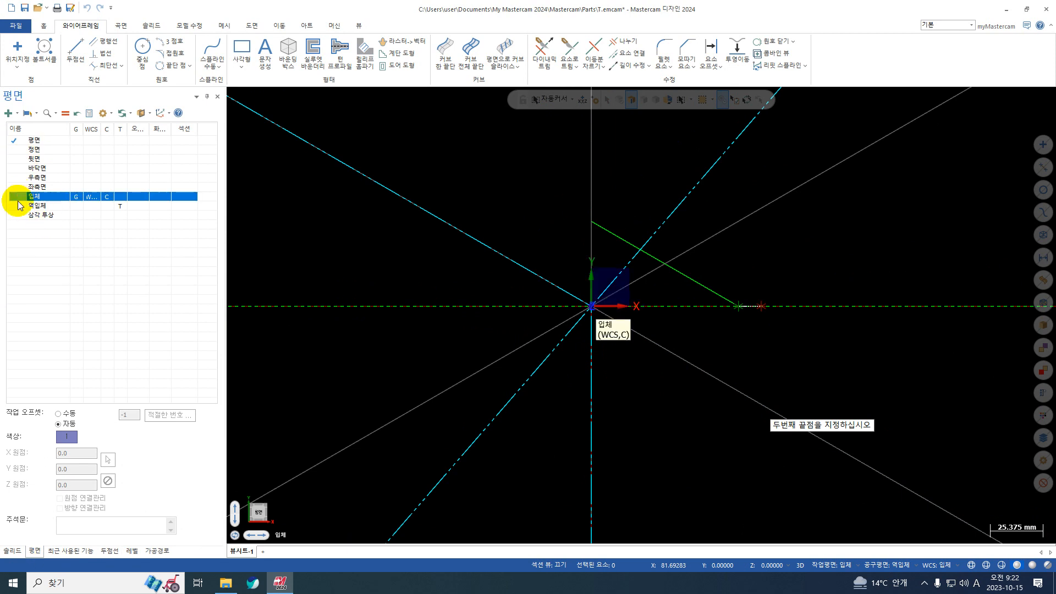
click(130, 197)
click(155, 198)
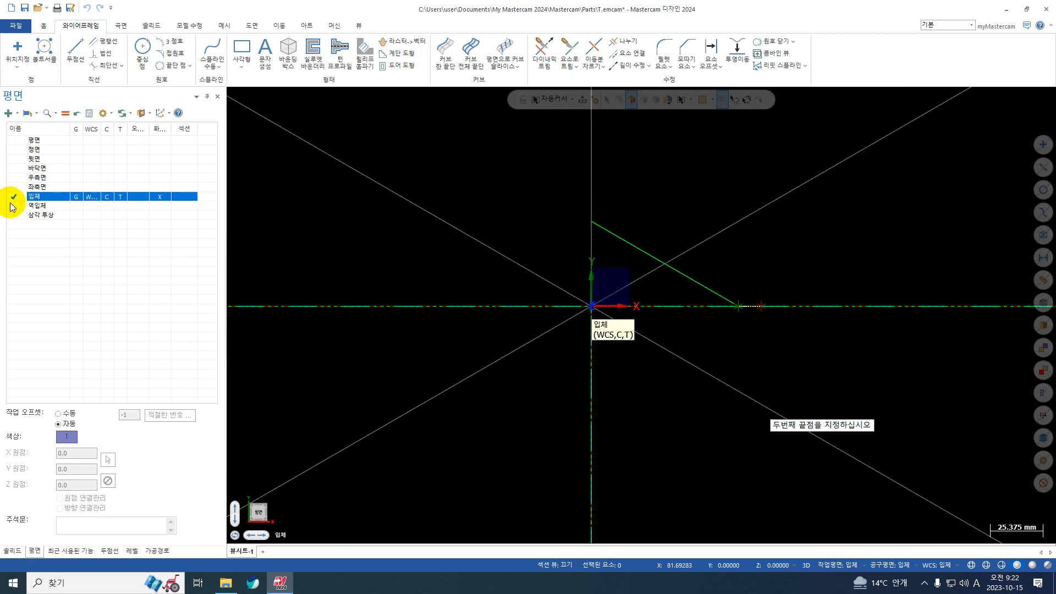
Step: Return the graphics view to 평면 and turn off the on-screen display of the 입체 plane
right_click(690, 186)
click(735, 297)
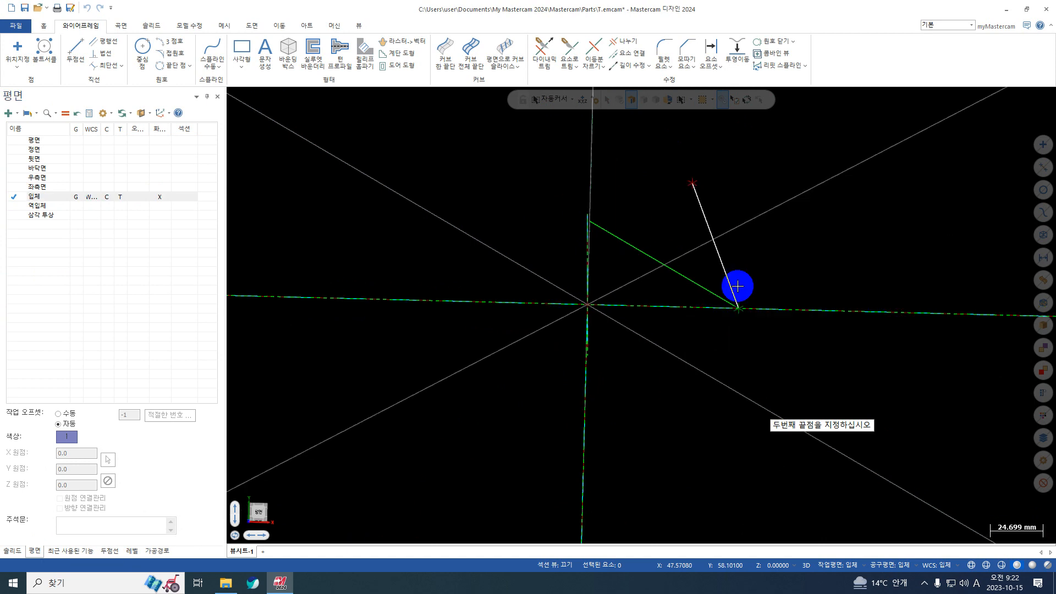
right_click(678, 320)
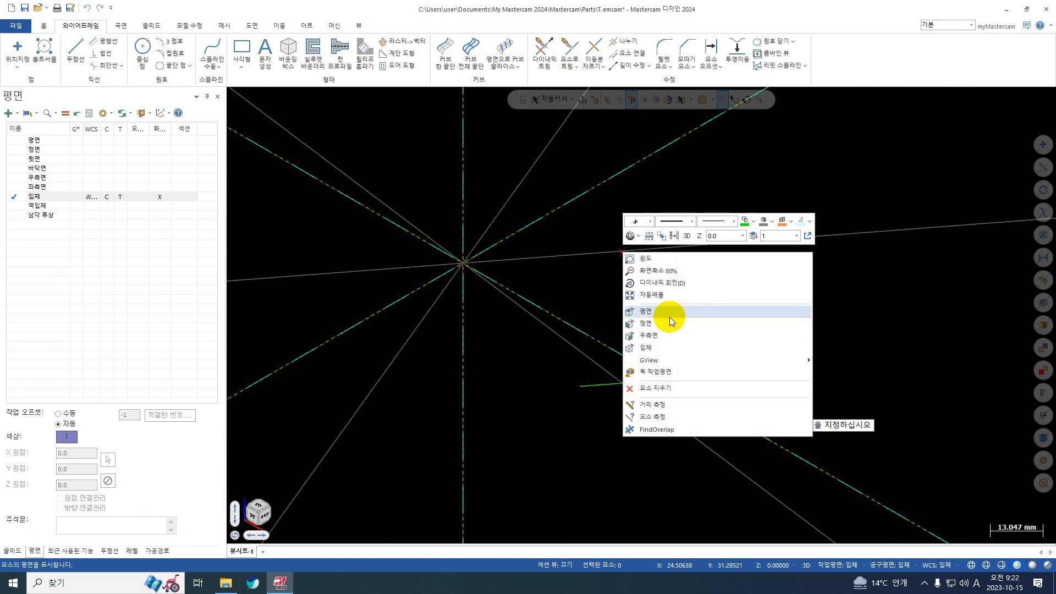
click(666, 313)
click(229, 302)
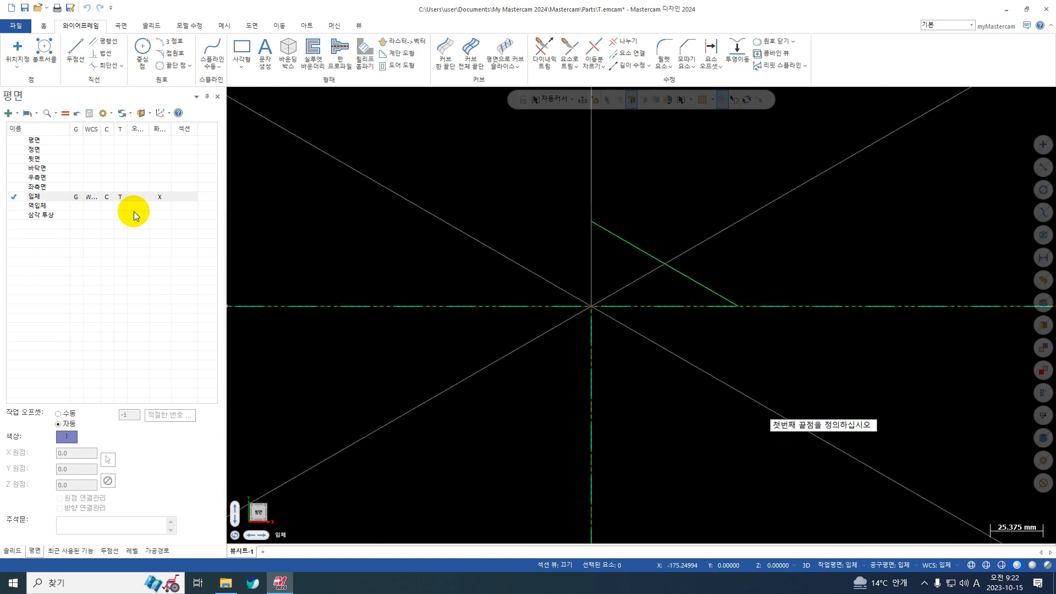
click(163, 199)
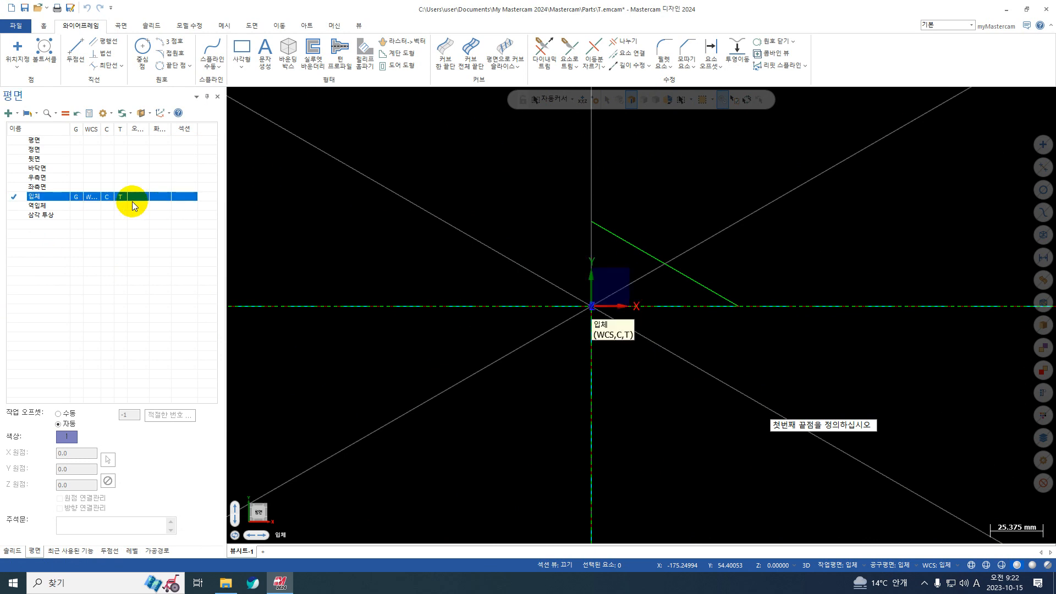
Step: Leave the line command and reset the rotated graphics view to 평면
middle_drag(350, 260, 744, 254)
right_click(749, 214)
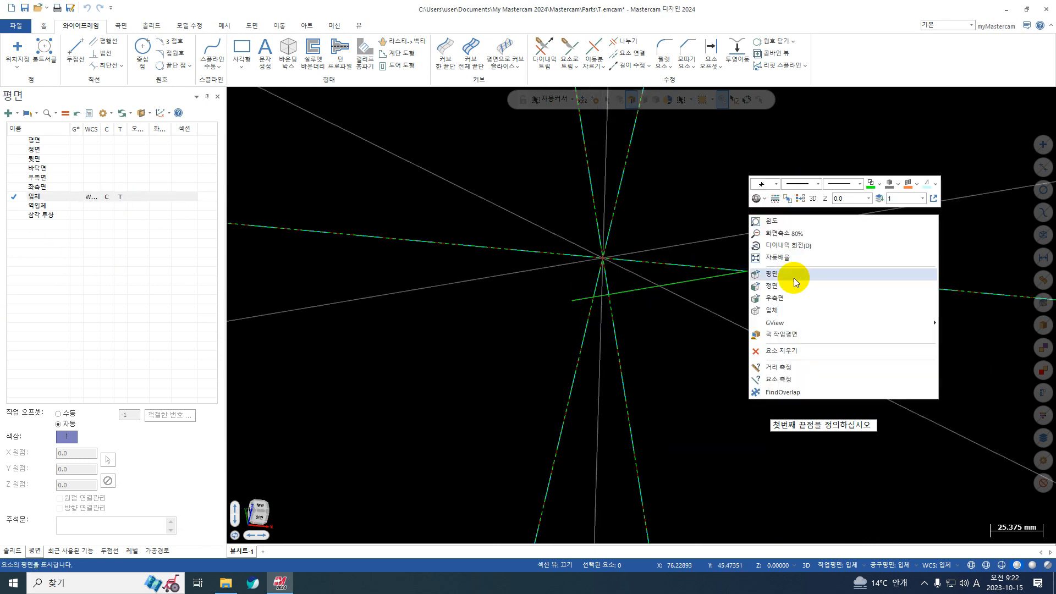
click(797, 276)
middle_drag(641, 313, 709, 283)
key(Escape)
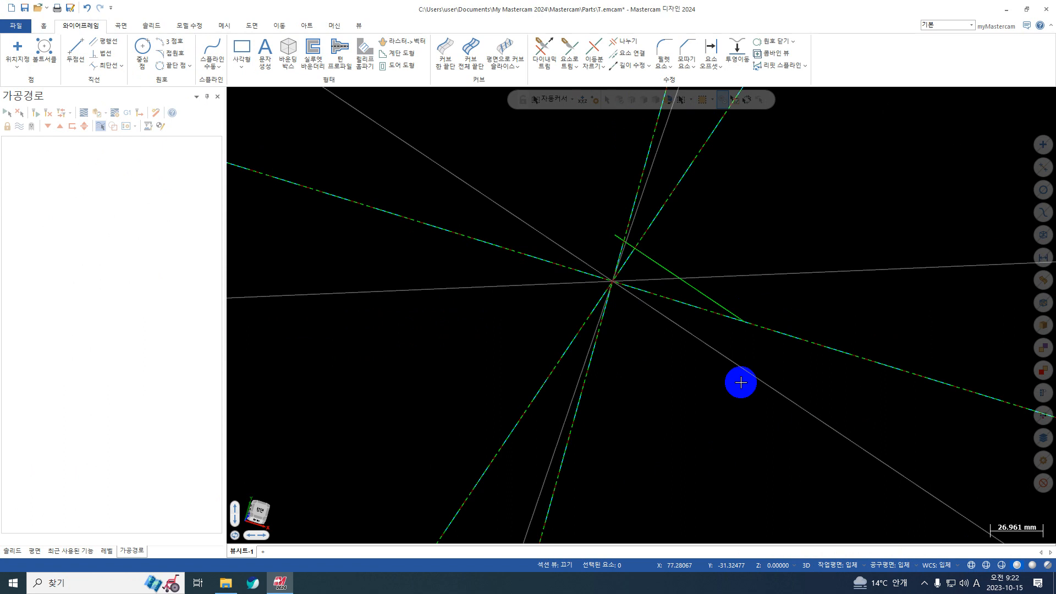
right_click(778, 189)
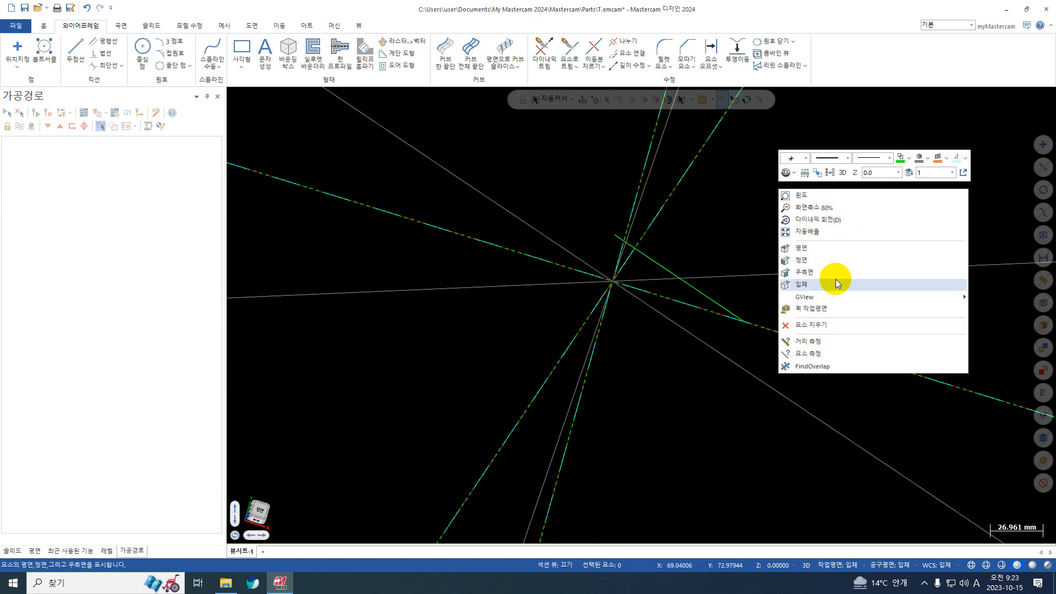
click(820, 249)
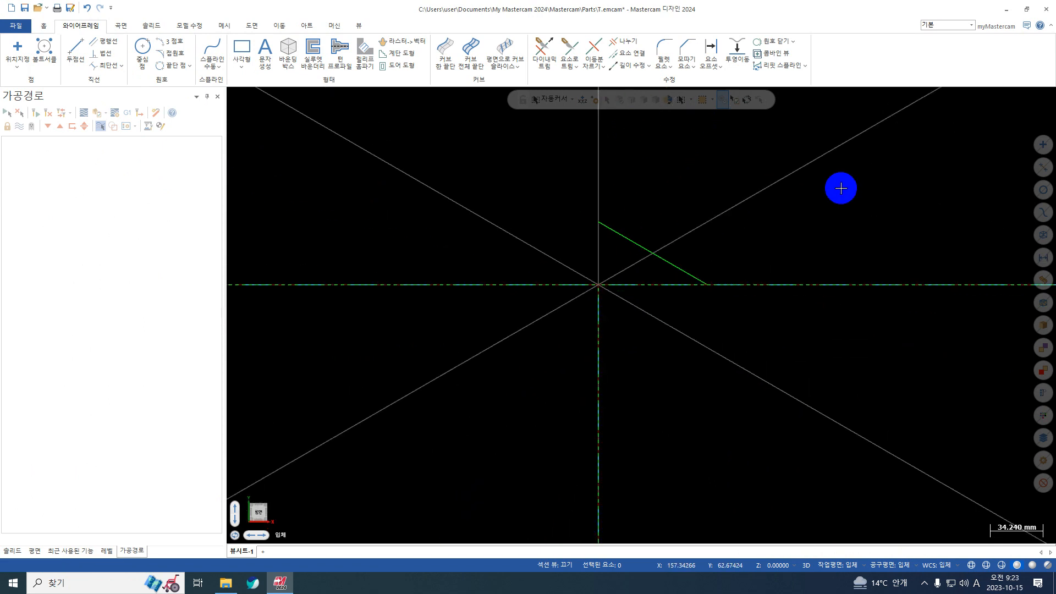
Step: Make 평면 the active plane for the WCS, construction plane and tool plane, with the graphics view set to 평면
click(39, 551)
click(19, 142)
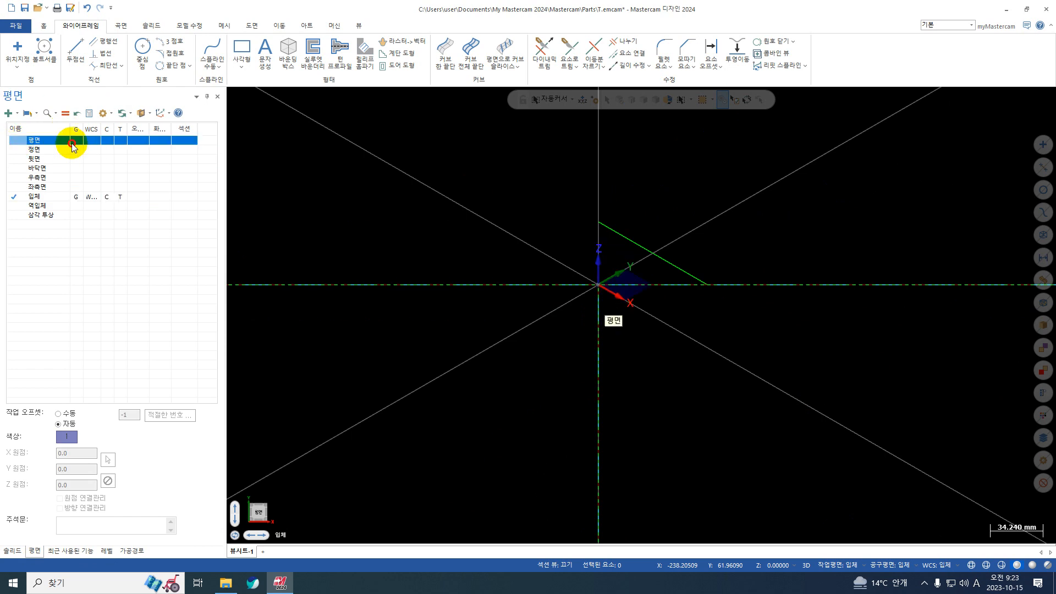
right_click(596, 175)
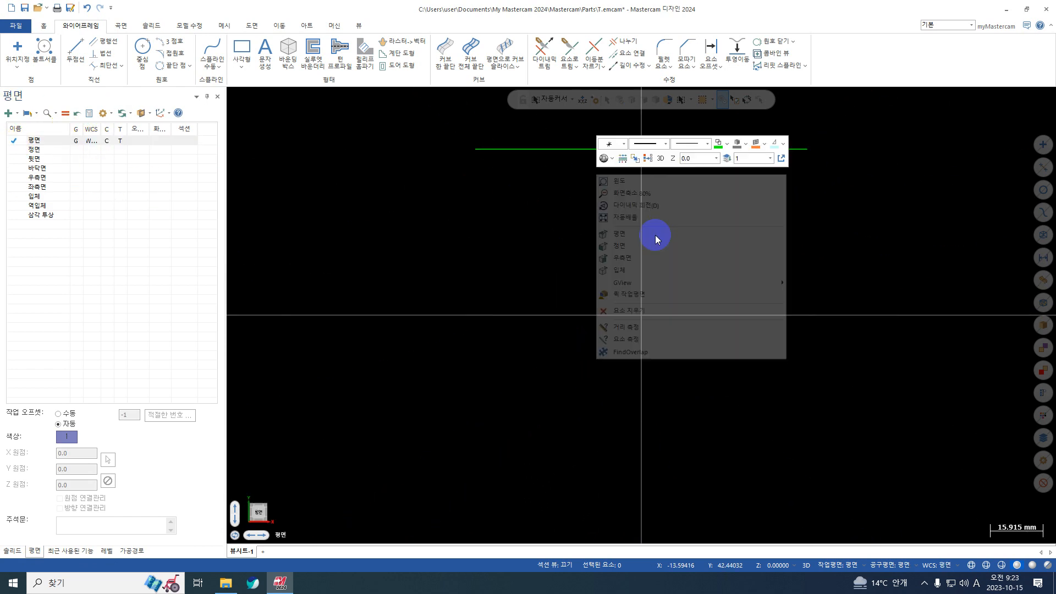
click(644, 234)
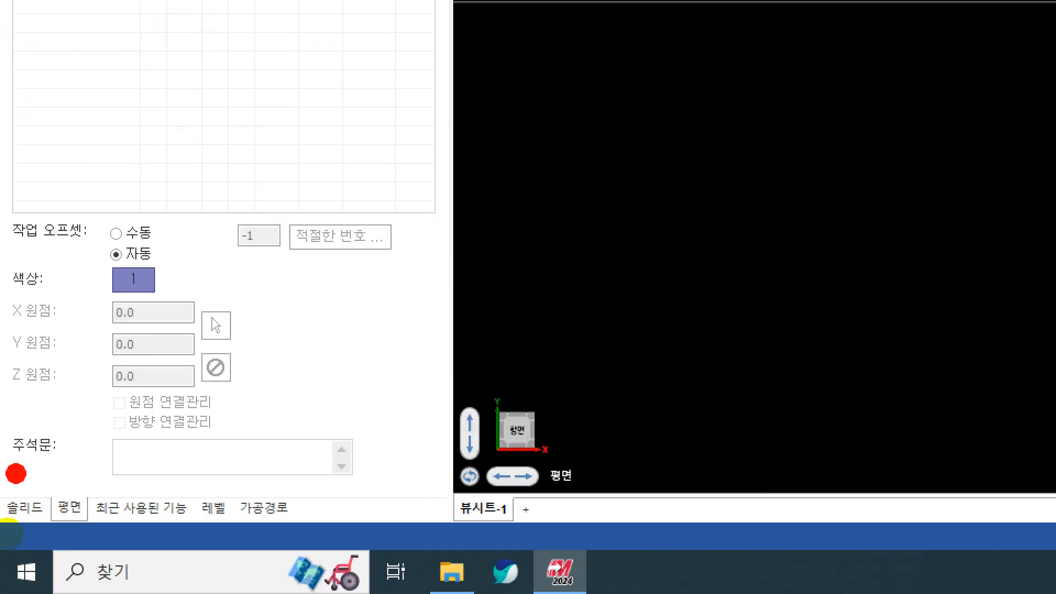
mouse_move(16, 474)
mouse_down()
mouse_move(24, 488)
mouse_move(37, 466)
mouse_move(64, 477)
mouse_move(91, 448)
mouse_move(132, 476)
mouse_move(164, 455)
mouse_up()
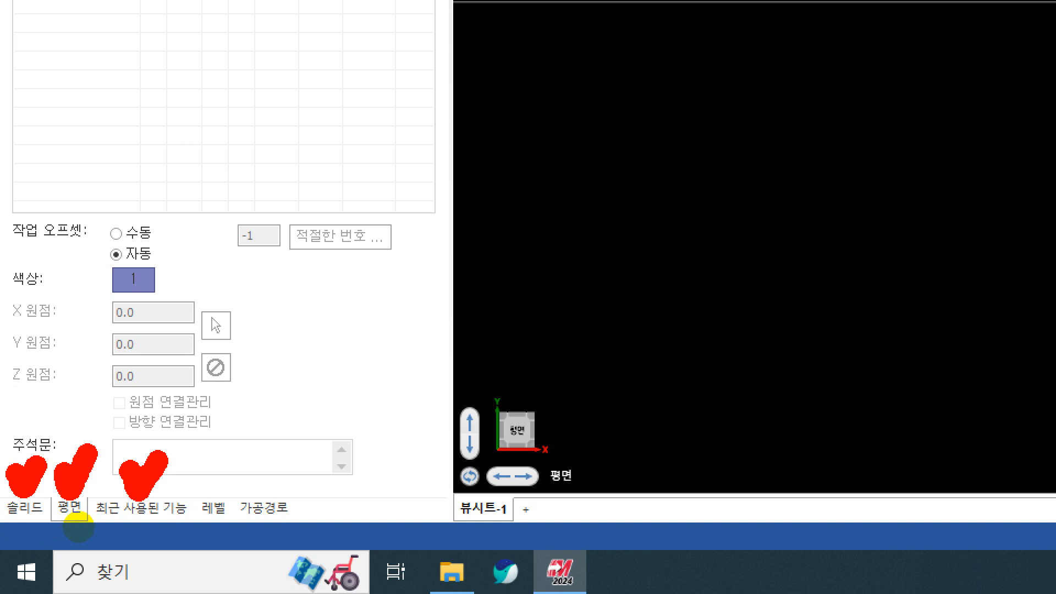
drag(210, 480, 236, 448)
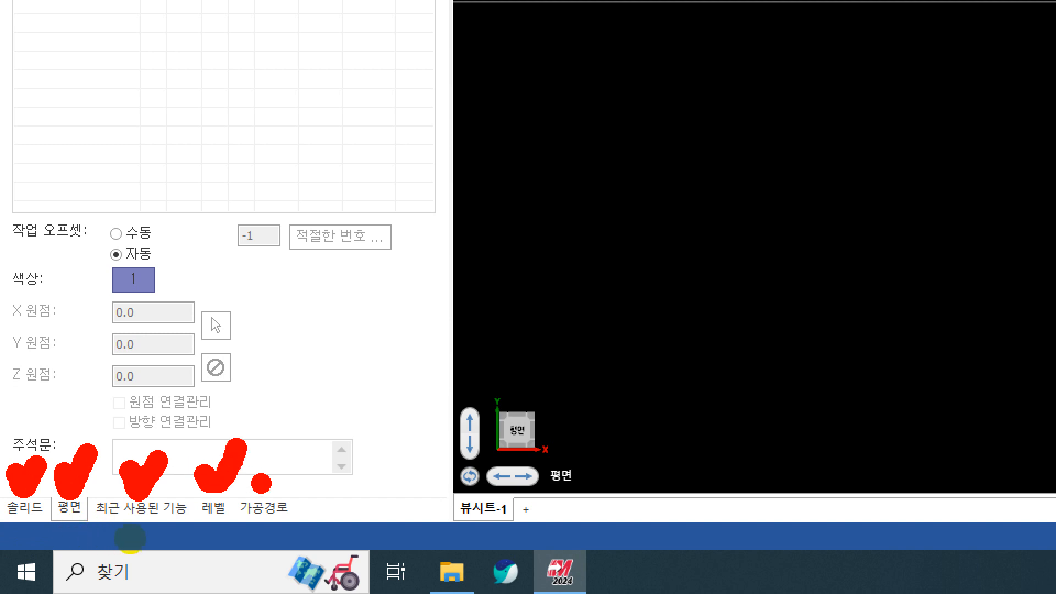
drag(261, 483, 306, 448)
drag(349, 421, 329, 530)
mouse_move(5, 527)
mouse_down()
mouse_move(6, 481)
mouse_move(393, 394)
mouse_move(494, 402)
mouse_up()
key(Escape)
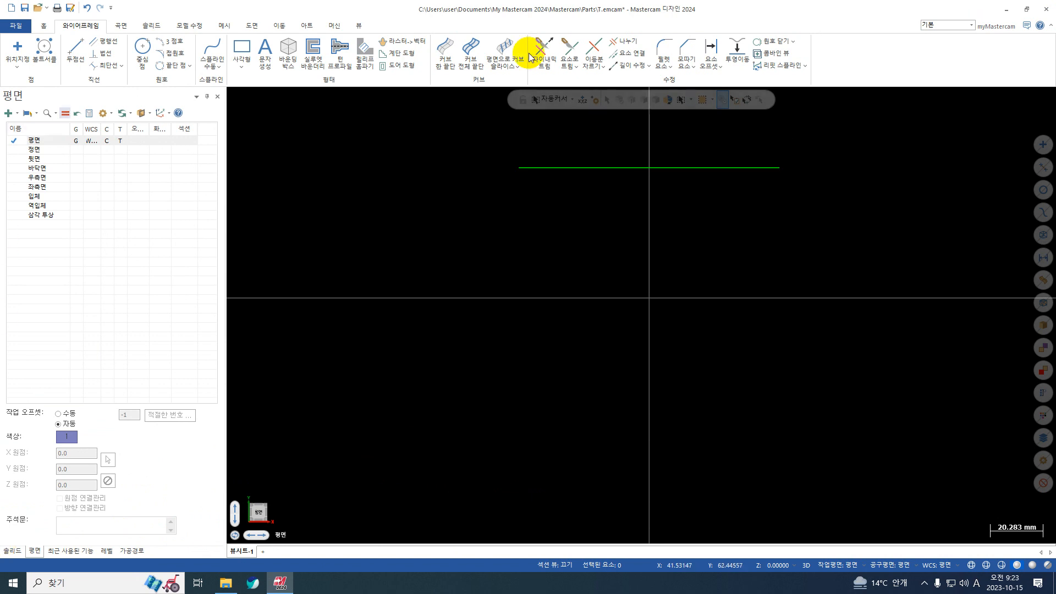
Step: Examine the view settings that show or hide the toolpath, solids, planes, levels and recently used function managers
click(359, 28)
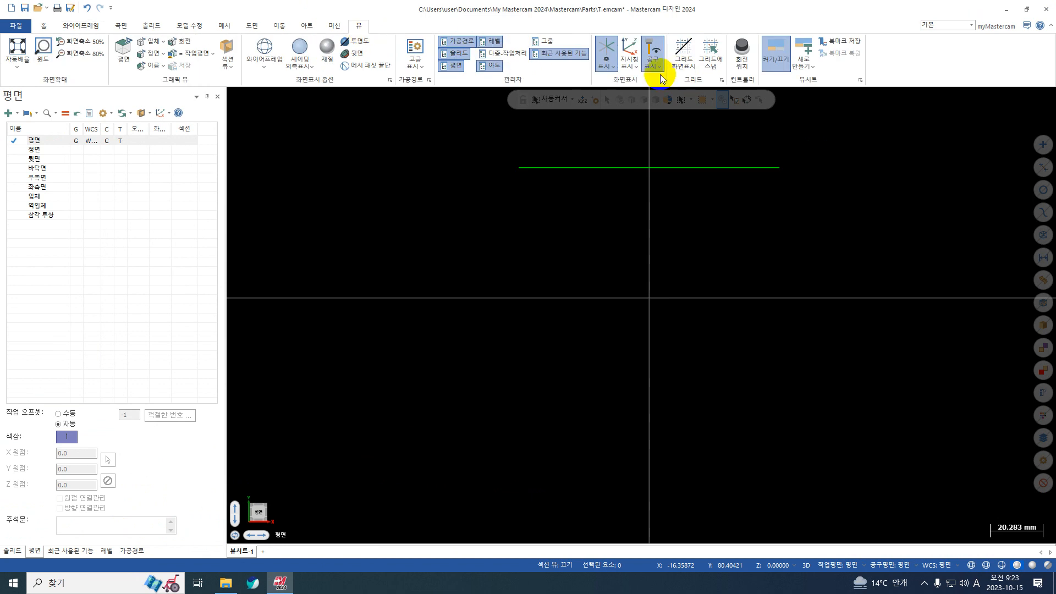
key(ctrl+1)
click(493, 54)
drag(393, 90, 430, 90)
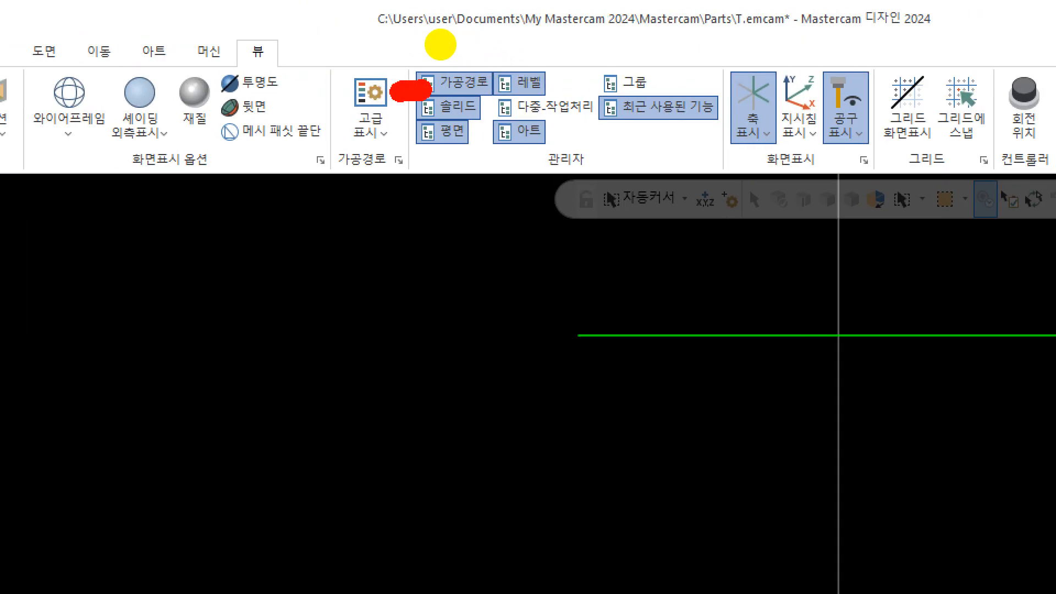
mouse_move(383, 122)
mouse_down()
mouse_move(412, 122)
mouse_move(407, 150)
mouse_move(444, 147)
mouse_up()
drag(660, 133, 697, 120)
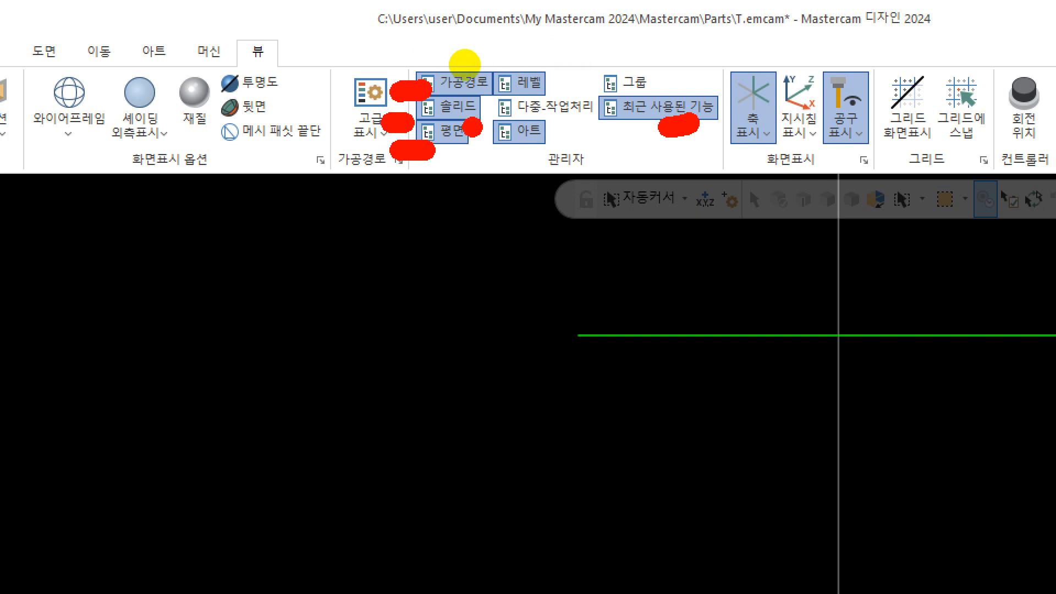
mouse_move(434, 154)
mouse_down()
mouse_move(491, 153)
mouse_move(501, 126)
mouse_up()
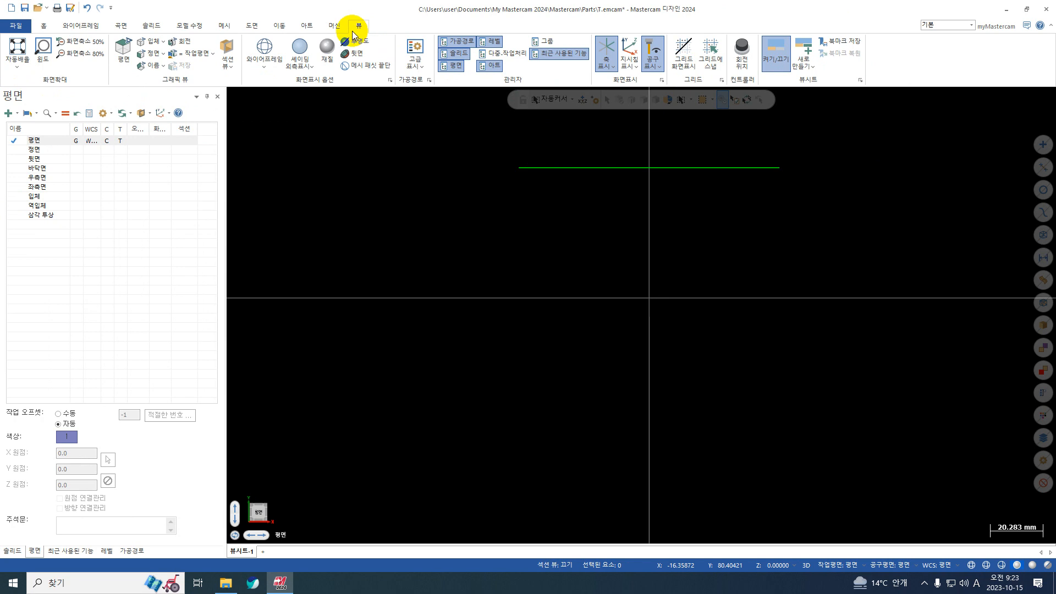
key(XF86AudioRaiseVolume)
Step: Delete the existing green line and switch the construction mode from 3D to 2D
click(687, 167)
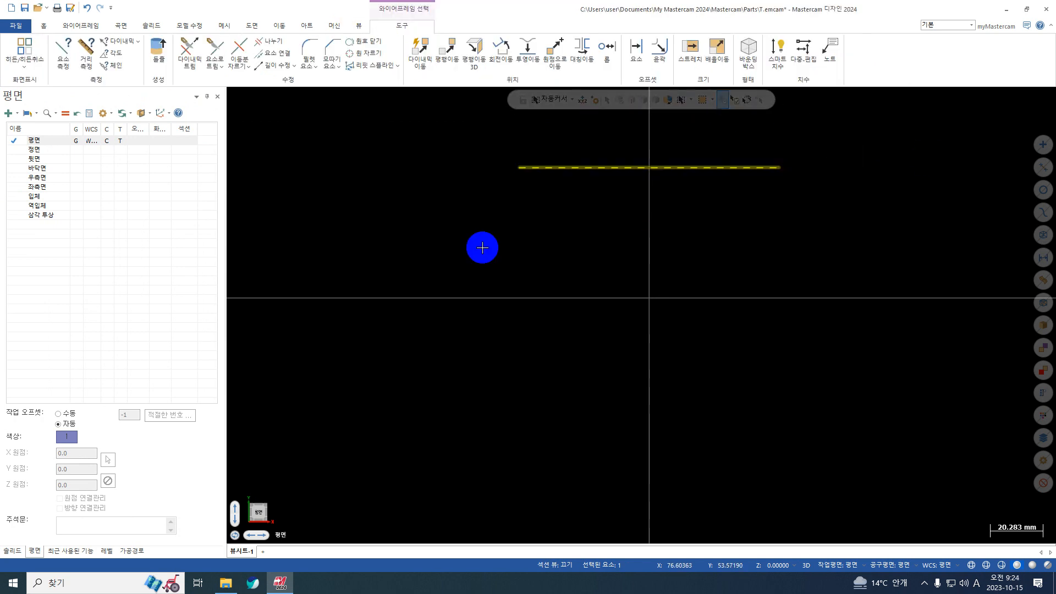
key(Delete)
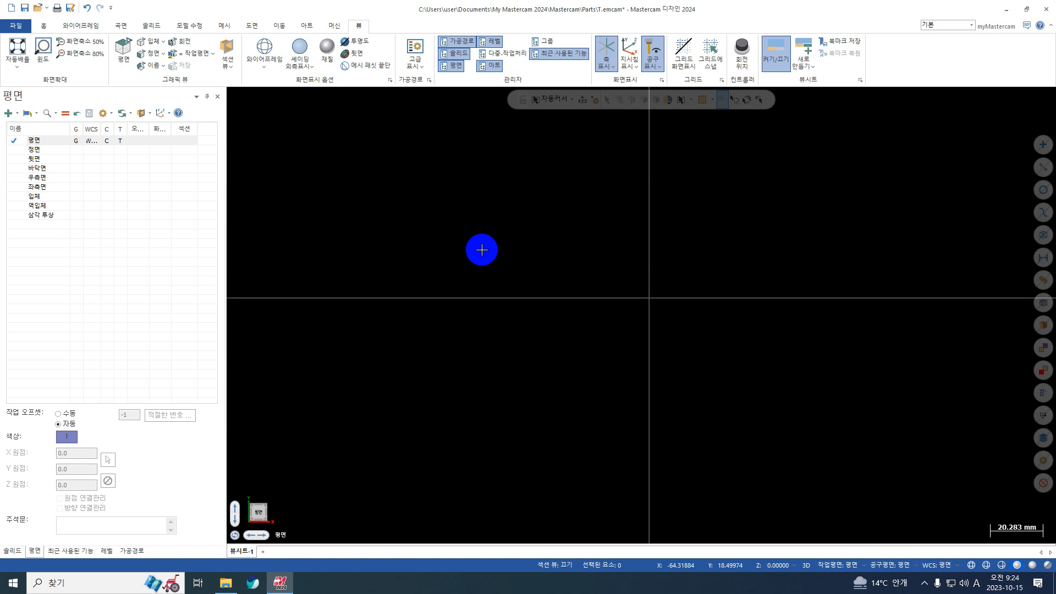
click(808, 565)
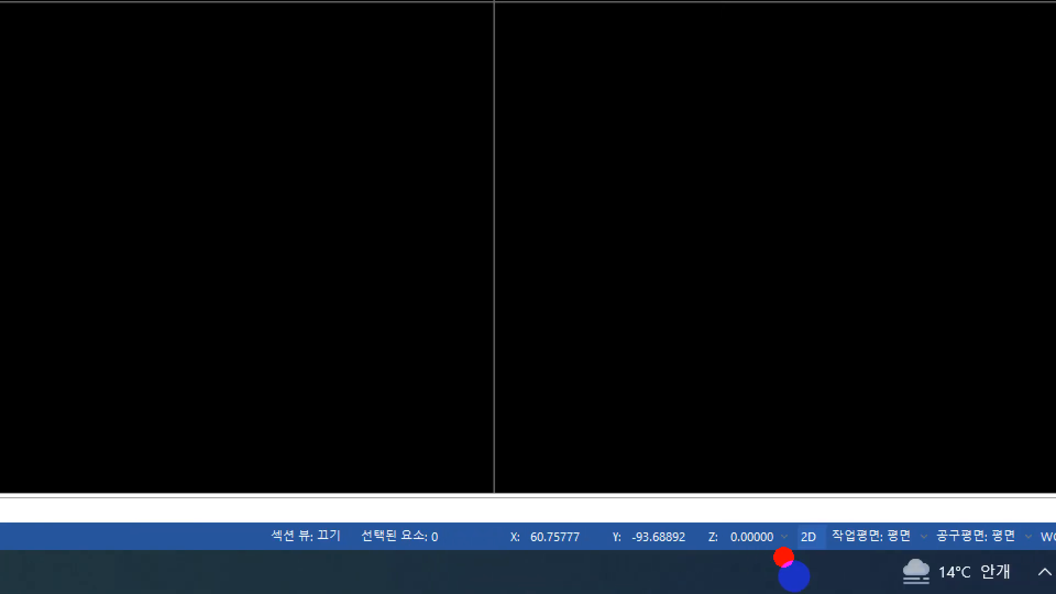
drag(781, 574, 774, 557)
mouse_move(867, 562)
mouse_down()
mouse_move(818, 562)
mouse_move(816, 515)
mouse_up()
drag(946, 514, 949, 525)
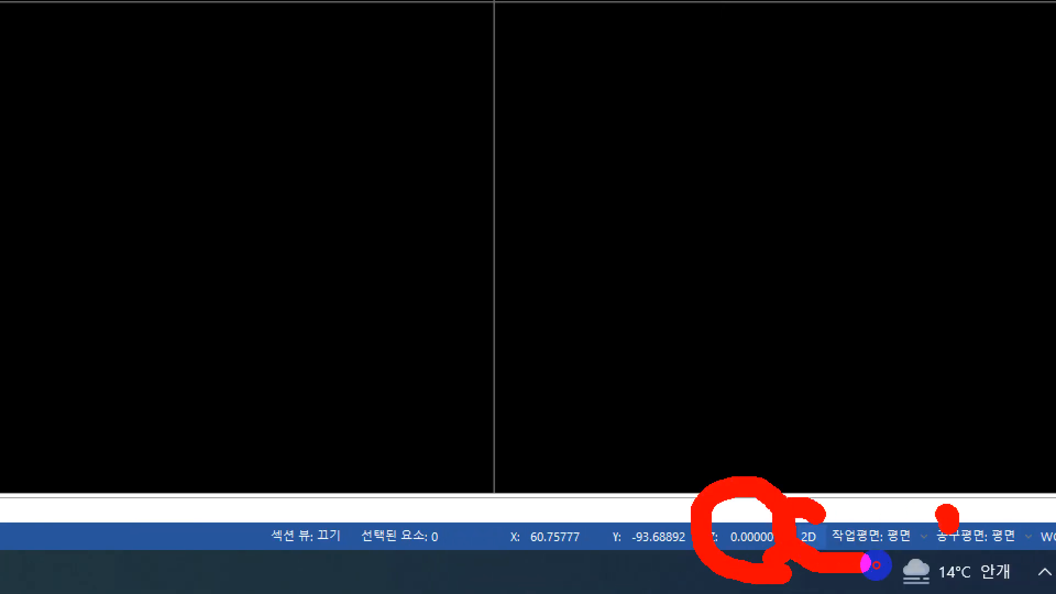
drag(876, 565, 827, 547)
drag(906, 561, 903, 555)
key(Escape)
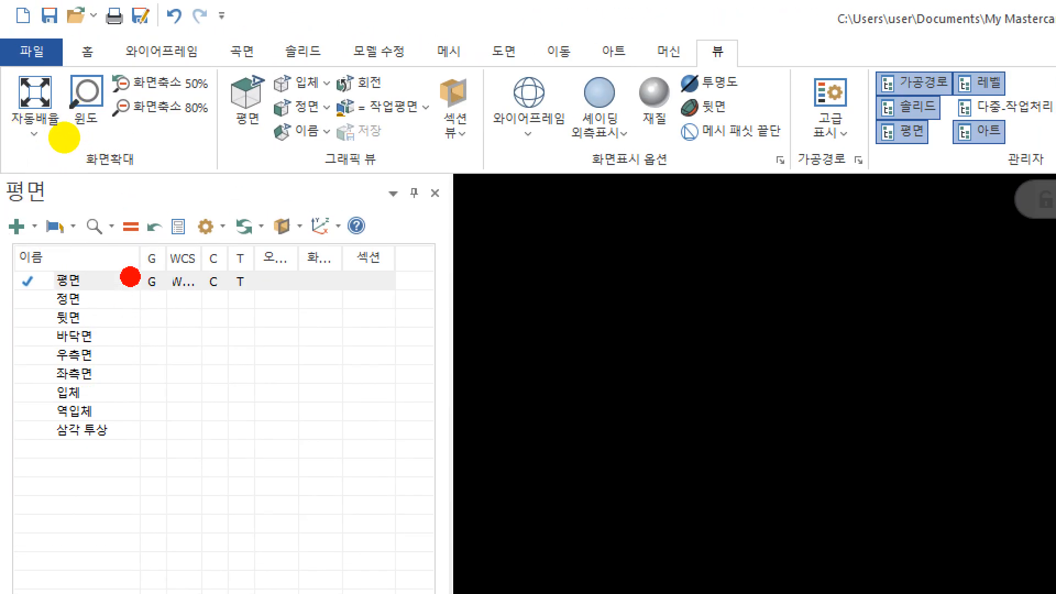
mouse_move(253, 142)
mouse_down()
mouse_move(168, 228)
mouse_move(212, 230)
mouse_up()
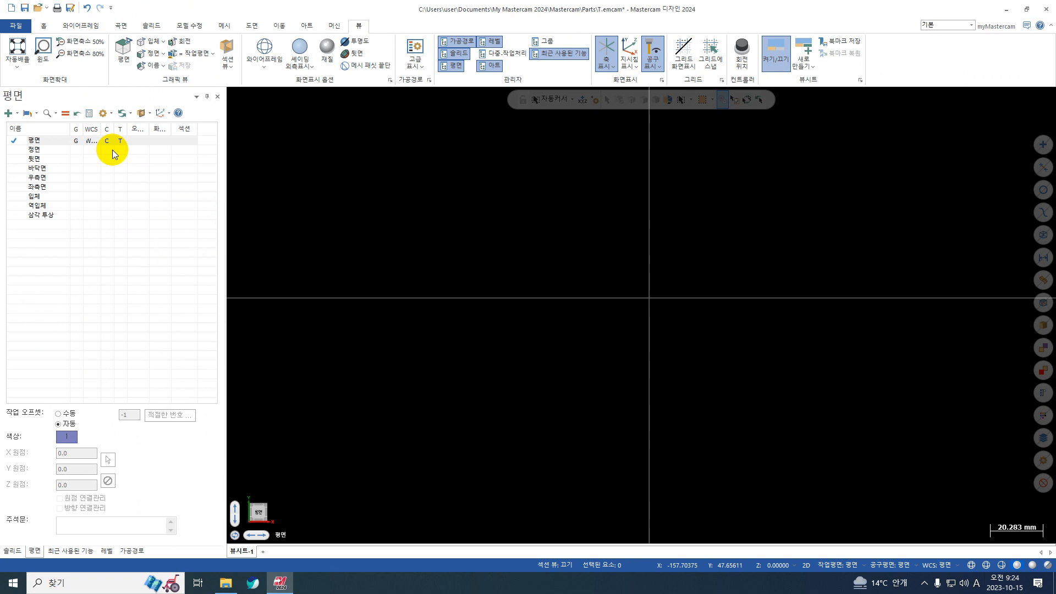
Step: Draw a center-point circle at the origin with a diameter of 50 mm
click(82, 24)
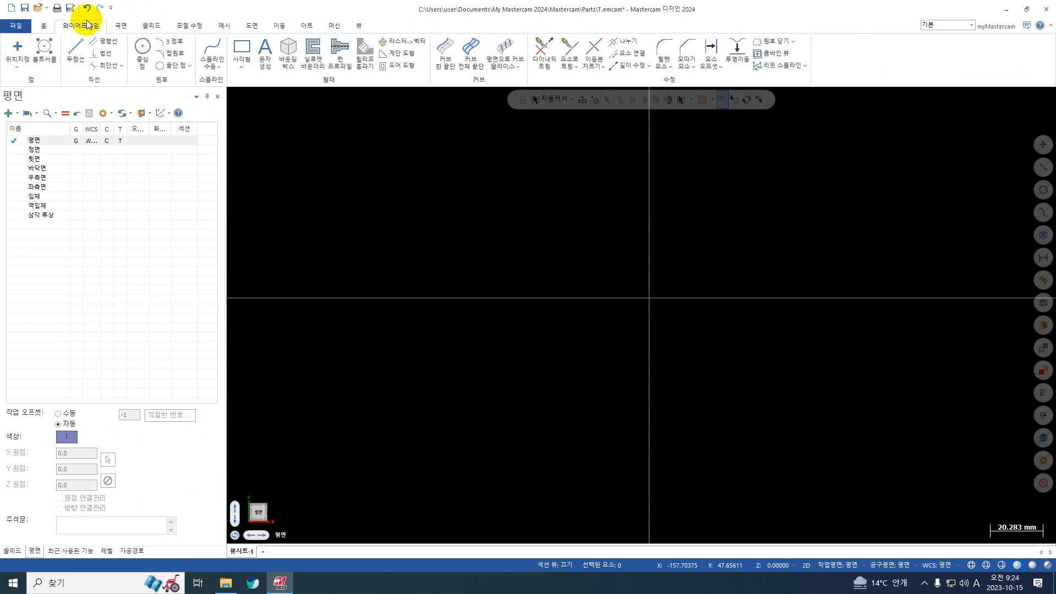
click(142, 51)
click(648, 298)
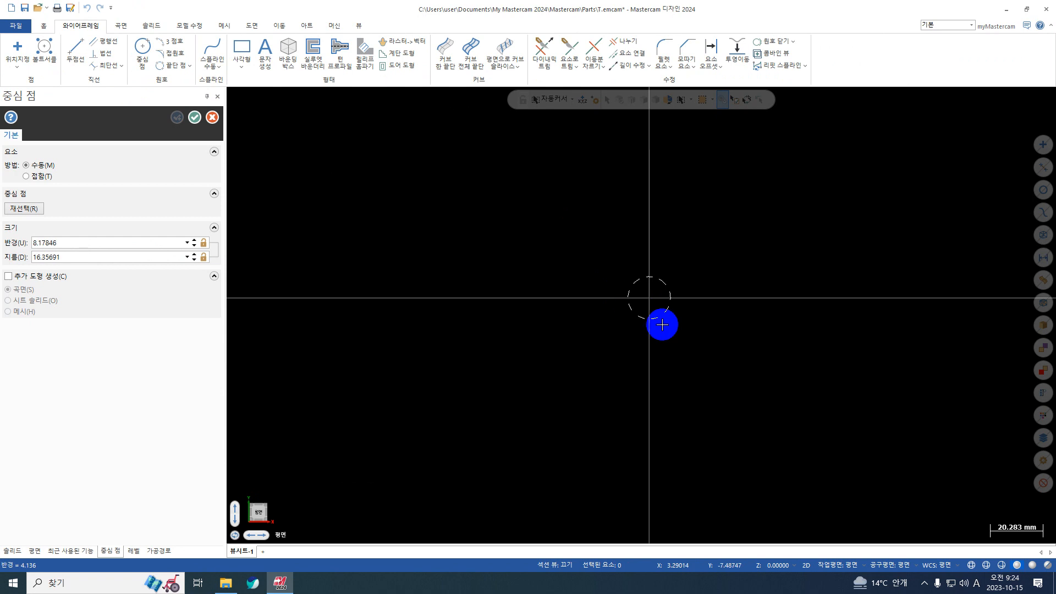
click(676, 341)
double_click(61, 258)
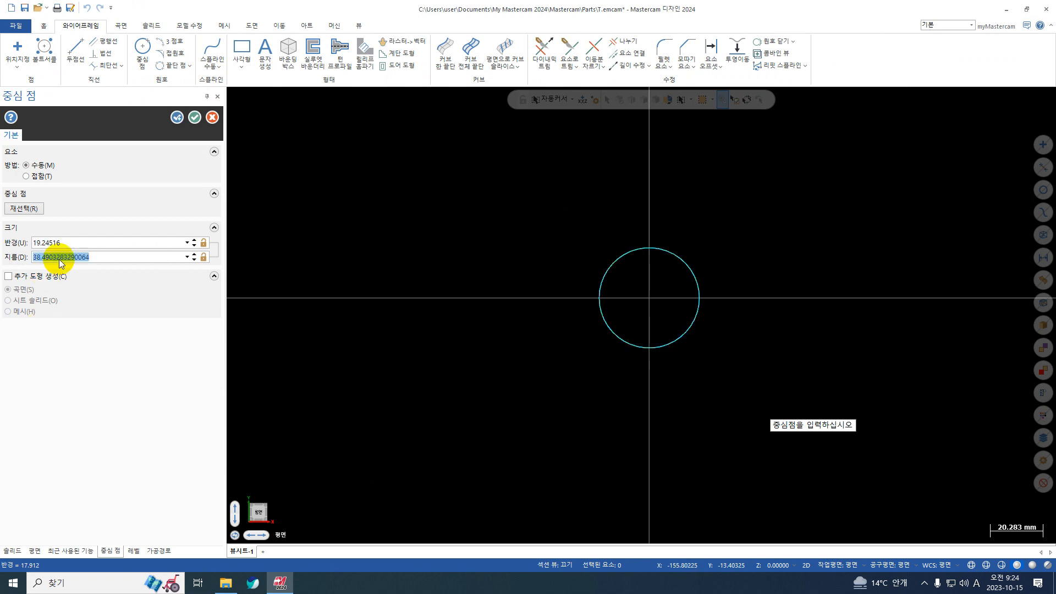
text(50)
key(Return)
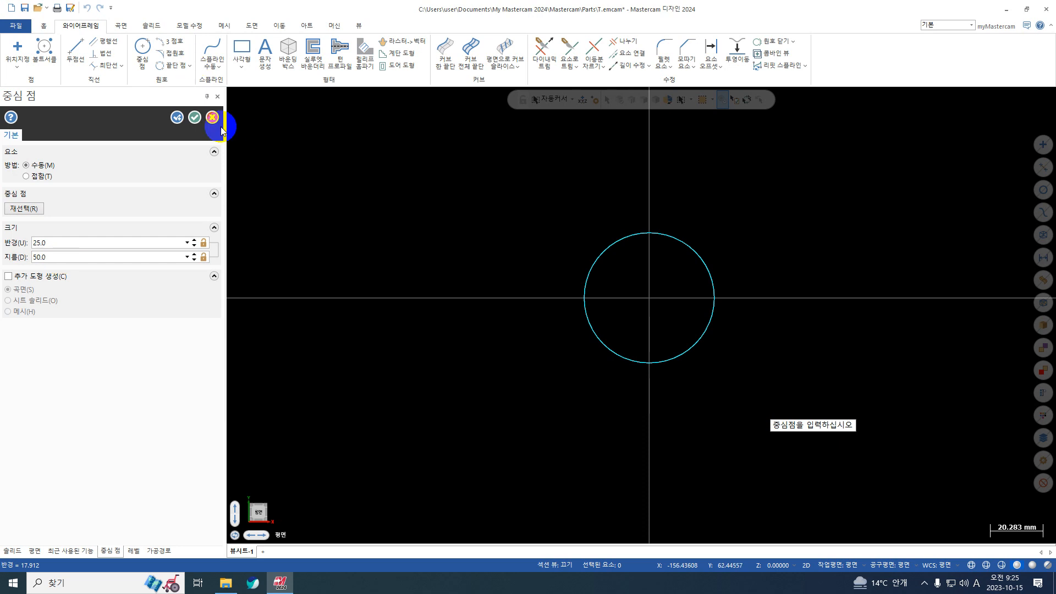
click(177, 117)
scroll(833, 284, down, 1)
scroll(833, 285, down, 1)
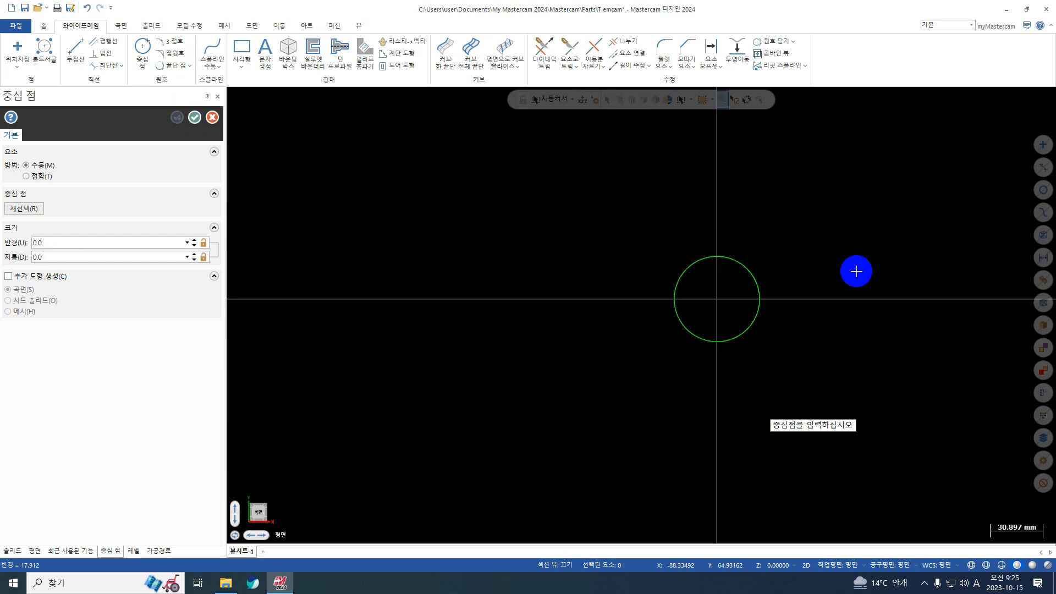
Step: Set the graphics view to 입체 and make 우측면 the construction and tool plane, keeping the WCS on 평면
right_click(836, 142)
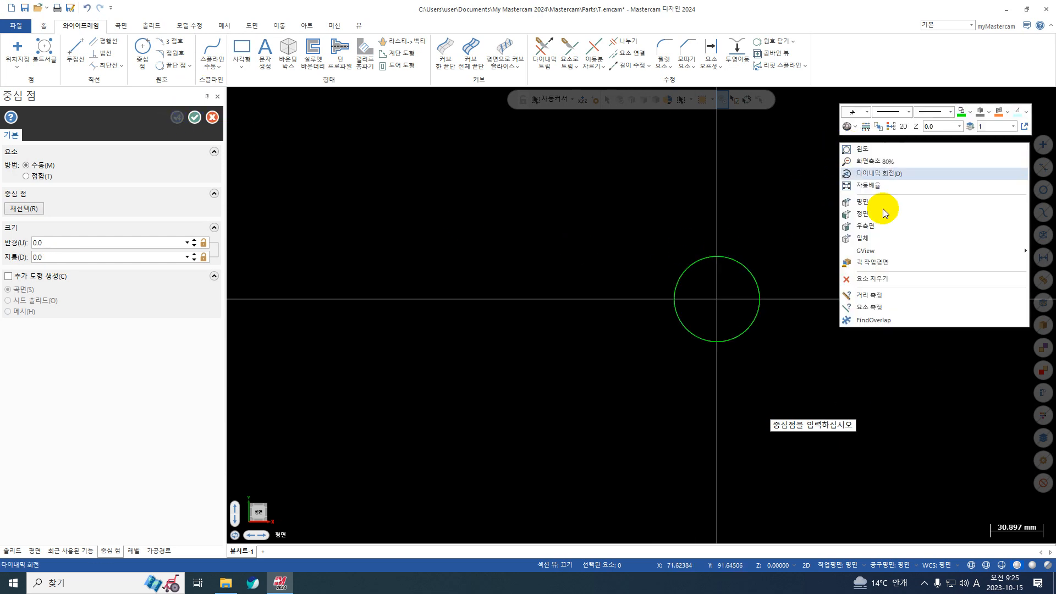
click(890, 238)
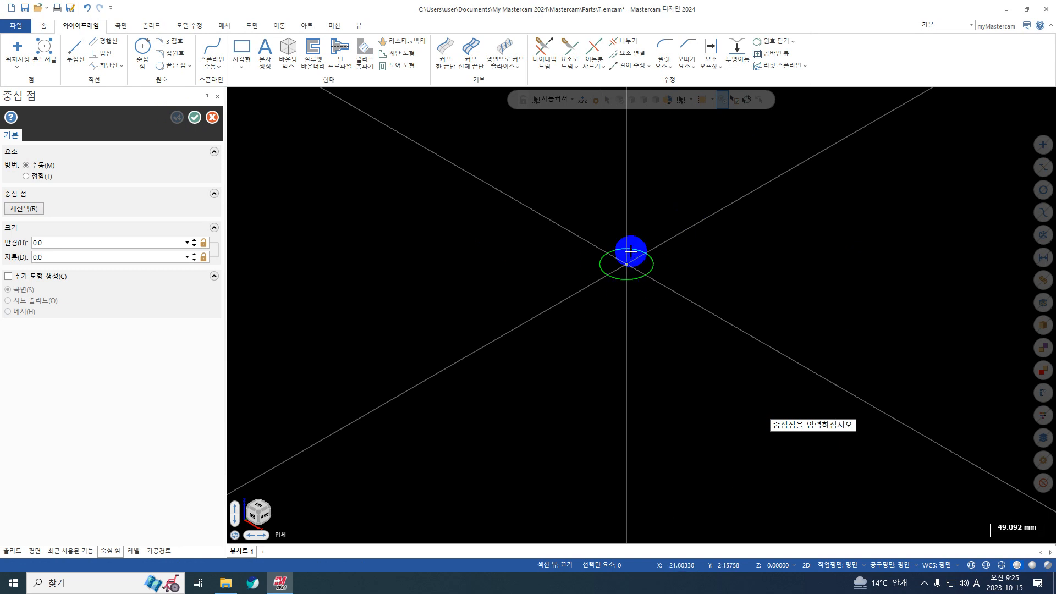
right_click(866, 154)
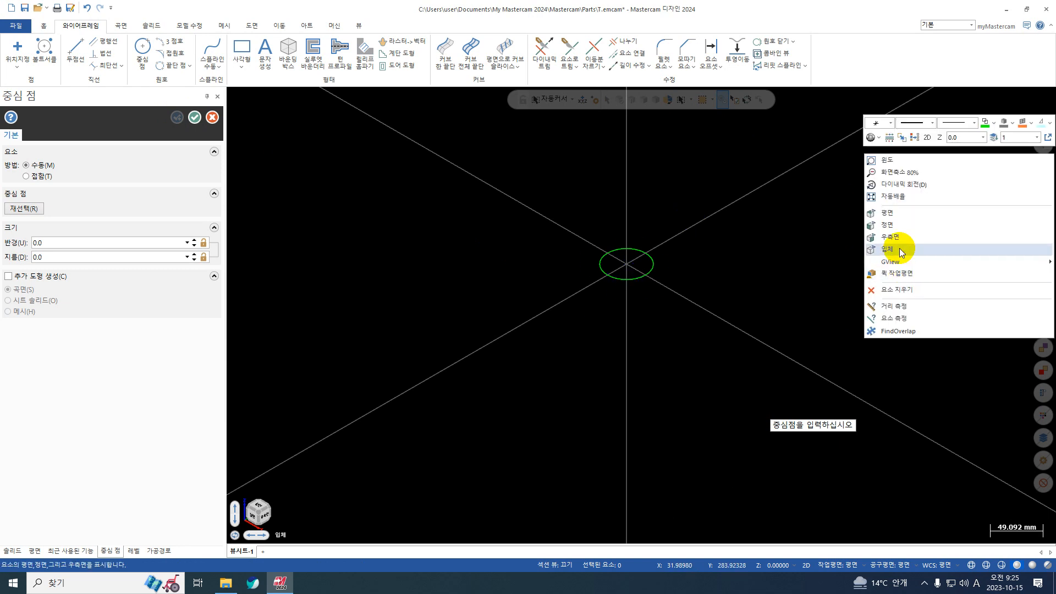
click(906, 249)
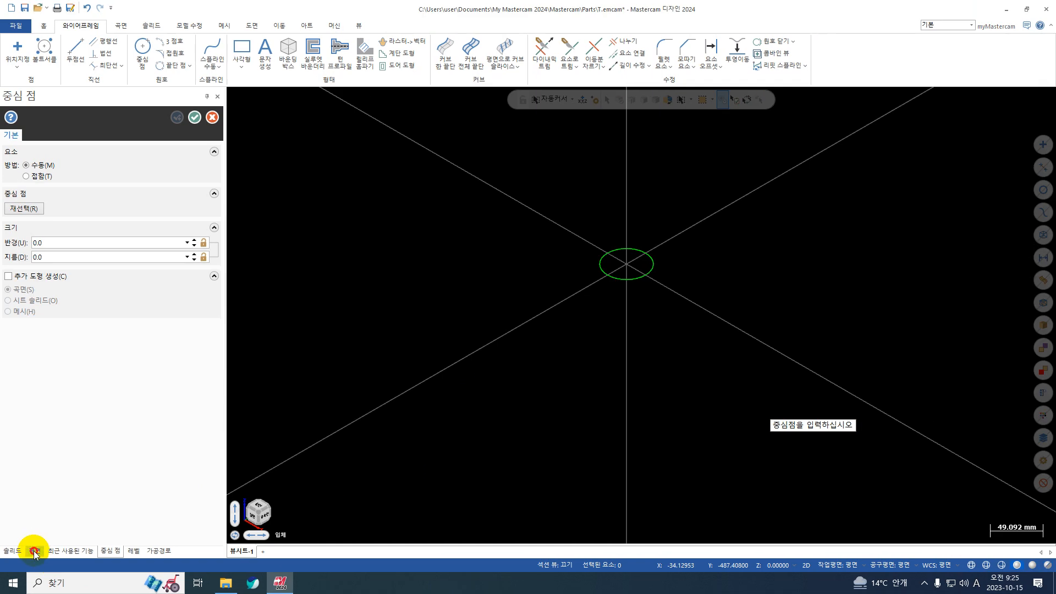
click(34, 550)
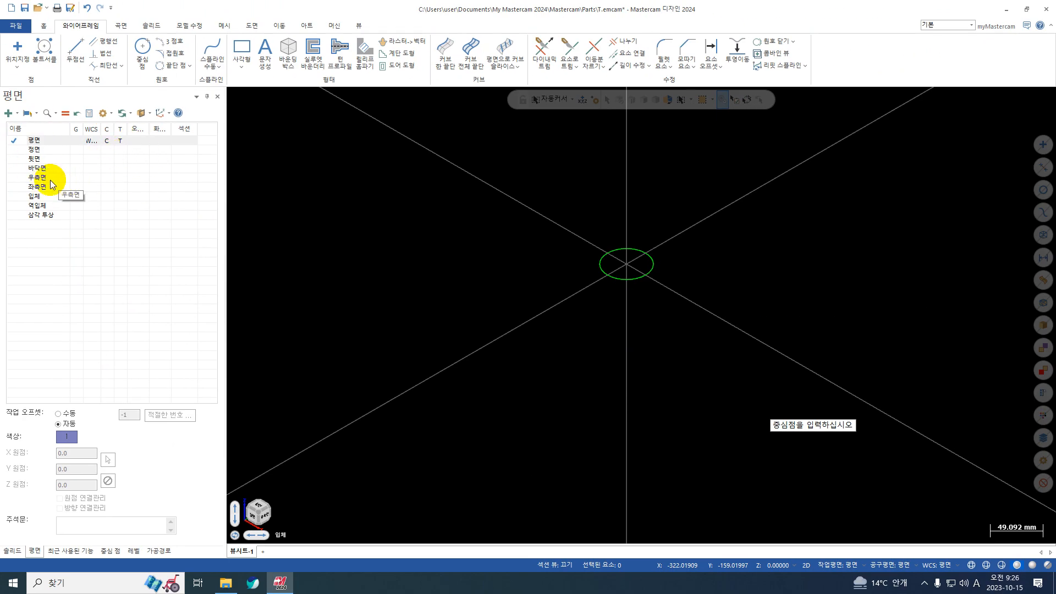
click(110, 177)
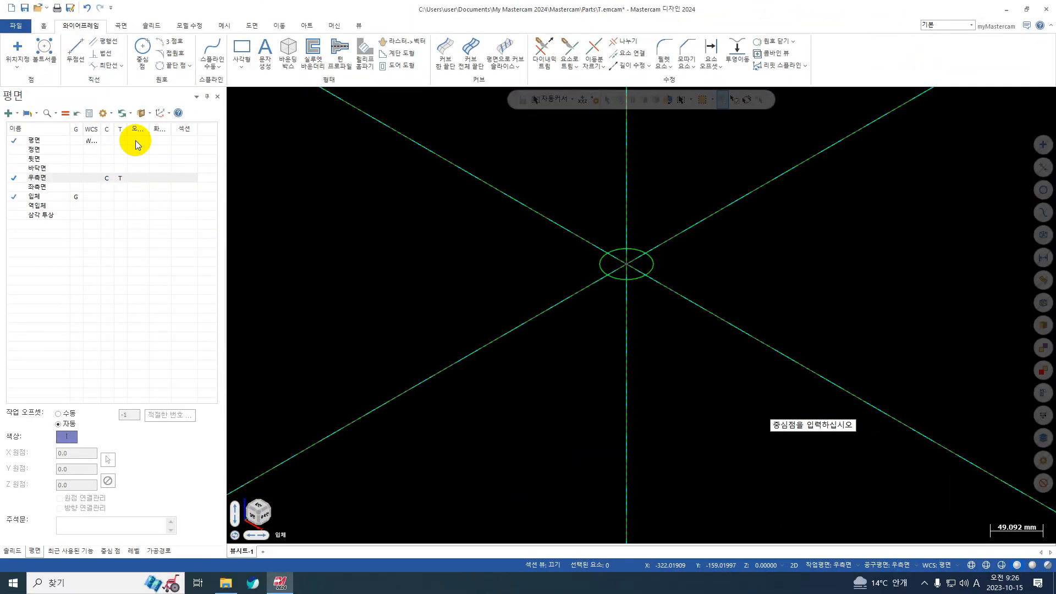
Step: Examine the options that make the construction plane follow the graphics view and the tool plane follow the construction plane
click(130, 112)
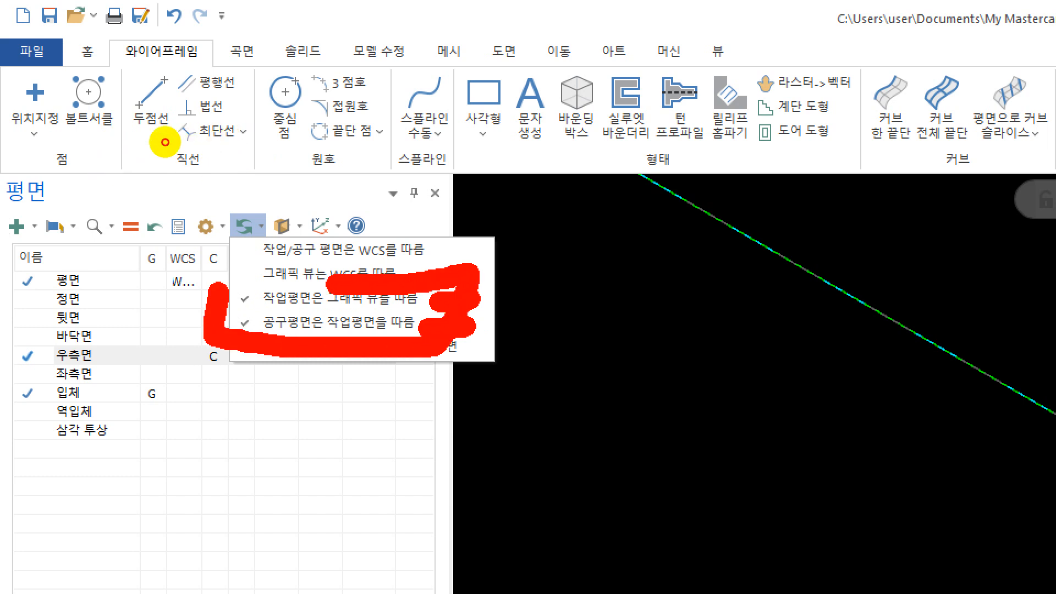
drag(116, 146, 123, 160)
key(Escape)
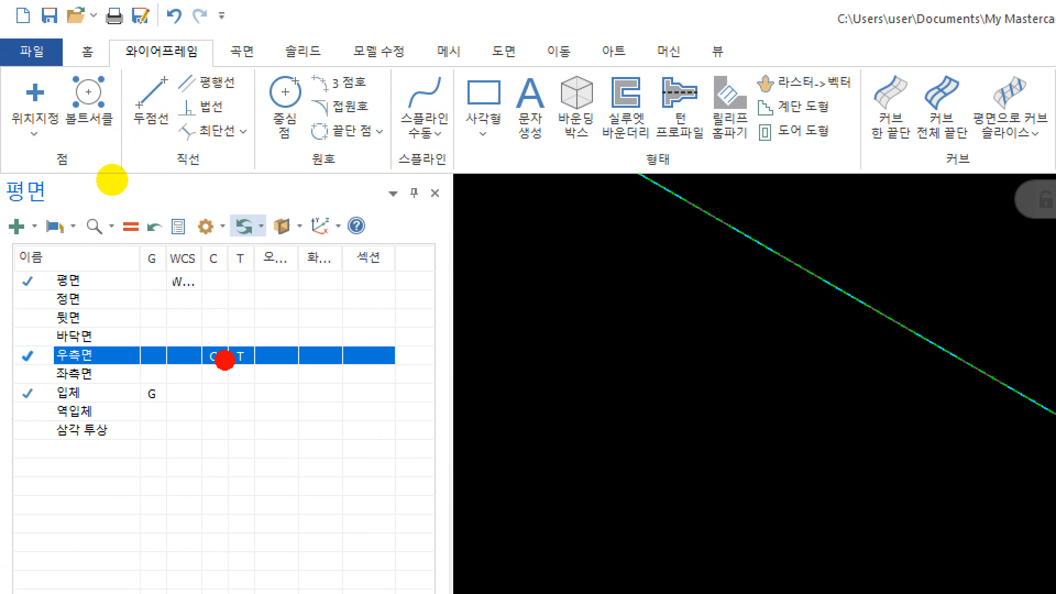
key(Escape)
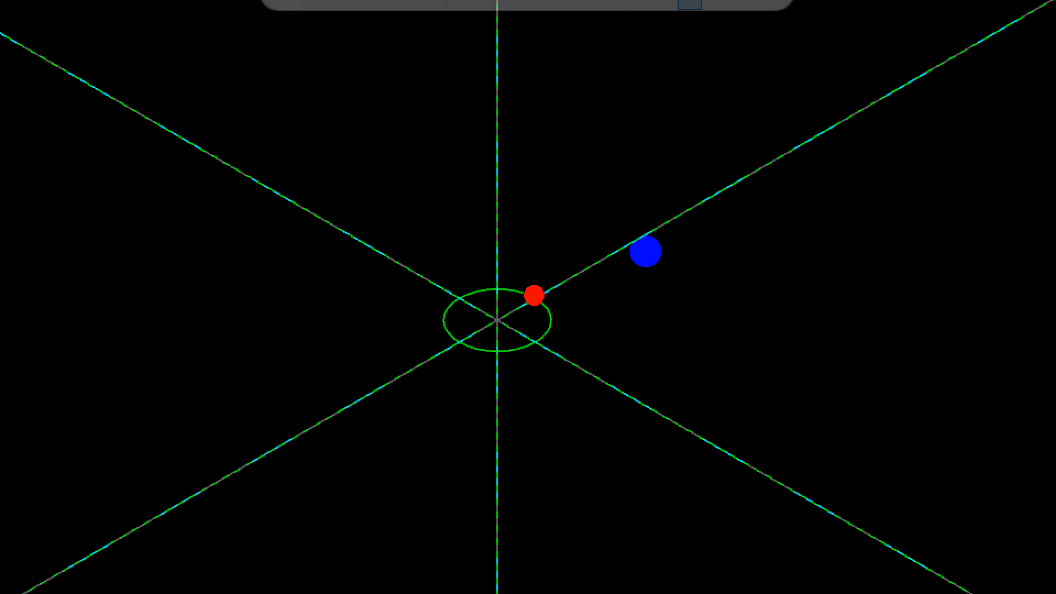
mouse_move(659, 333)
mouse_down()
mouse_move(616, 359)
mouse_move(655, 364)
mouse_up()
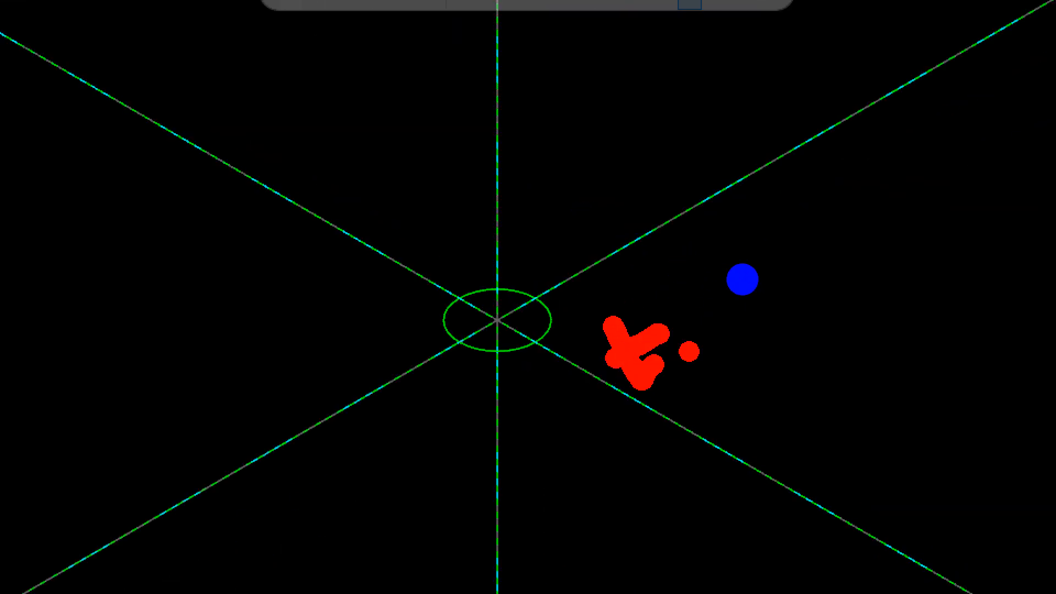
drag(742, 359, 786, 422)
mouse_move(702, 218)
mouse_down()
mouse_move(726, 246)
mouse_move(709, 277)
mouse_move(584, 331)
mouse_up()
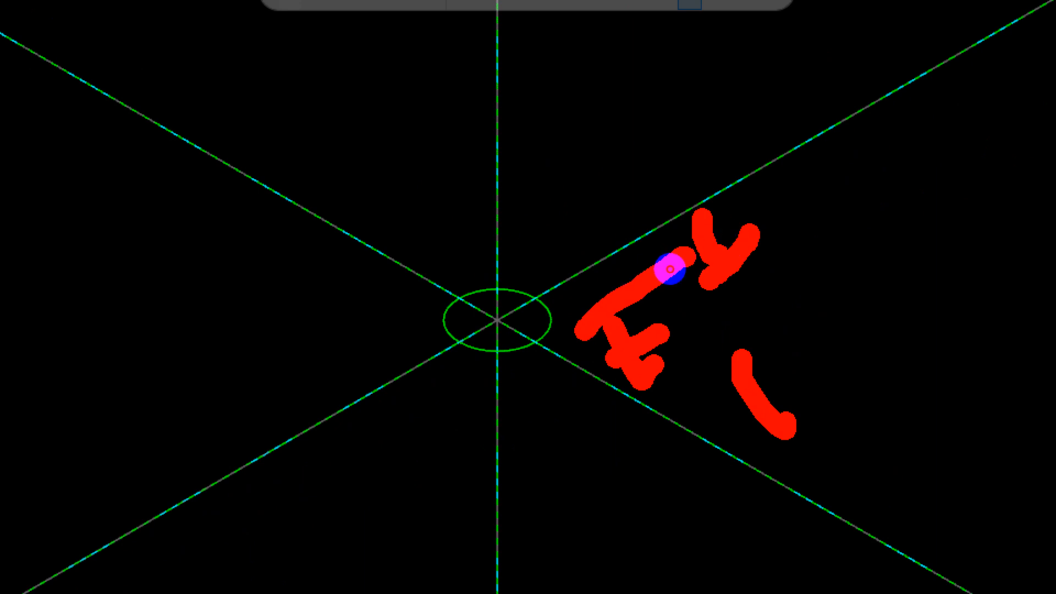
mouse_move(647, 506)
mouse_down()
mouse_move(594, 358)
mouse_move(724, 486)
mouse_move(653, 509)
mouse_up()
key(Escape)
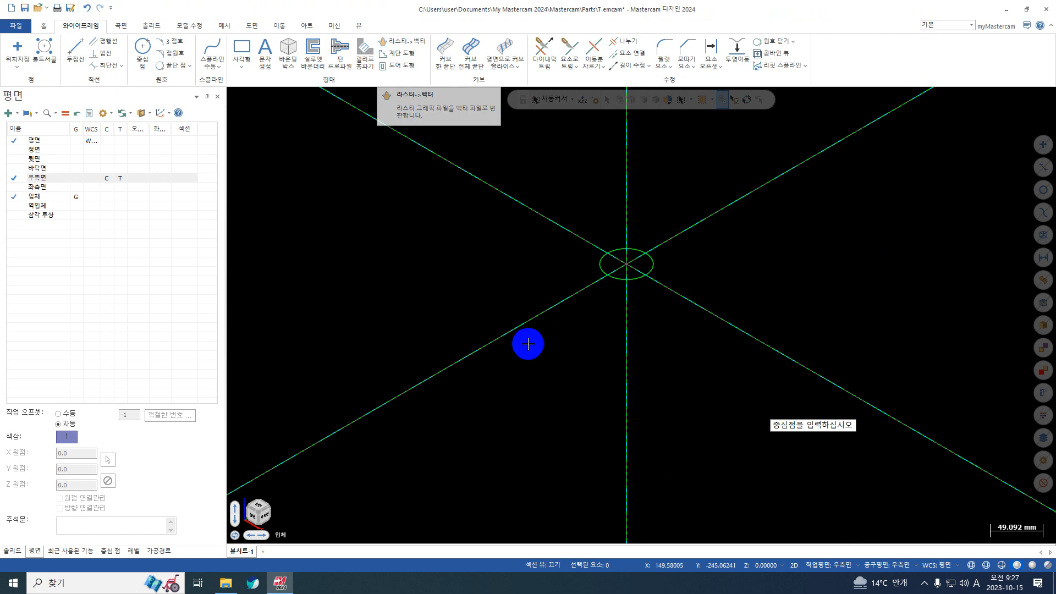
Step: Turn on the gnomon display (지시침 표시) to show the axes of the WCS, construction and tool planes
click(359, 25)
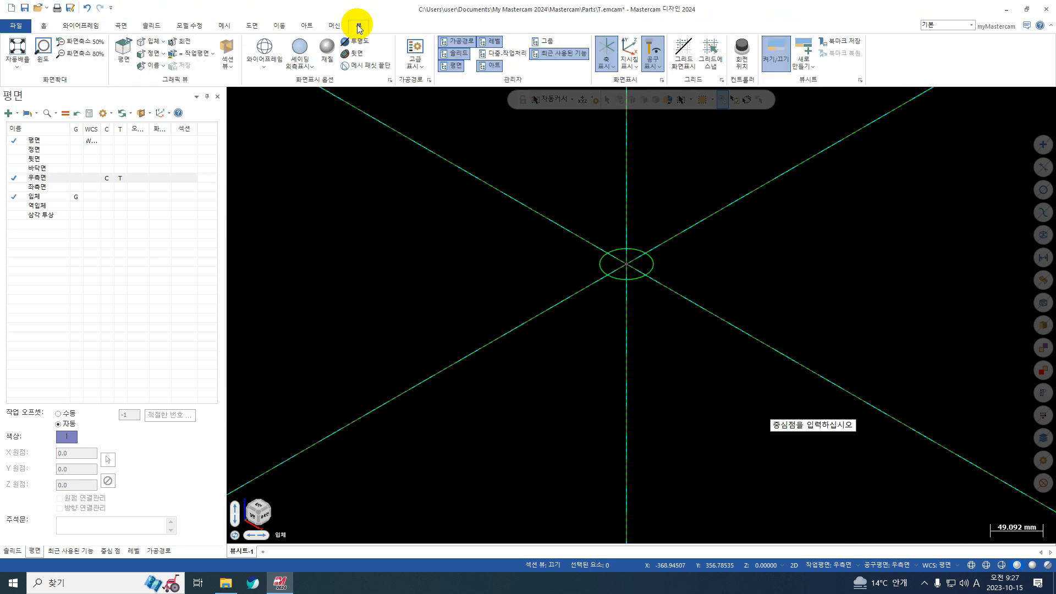
click(630, 59)
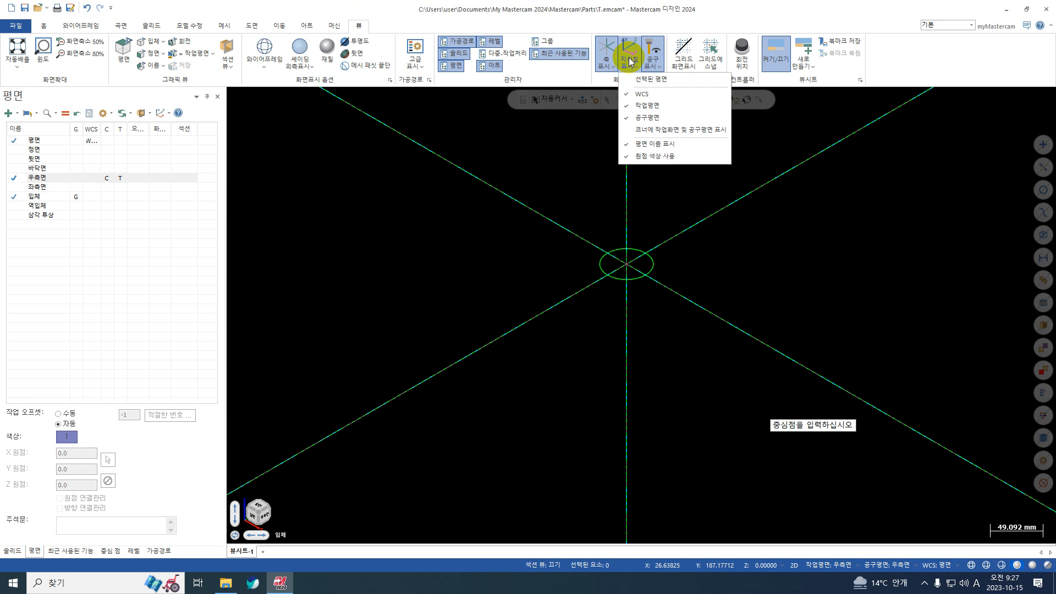
click(632, 47)
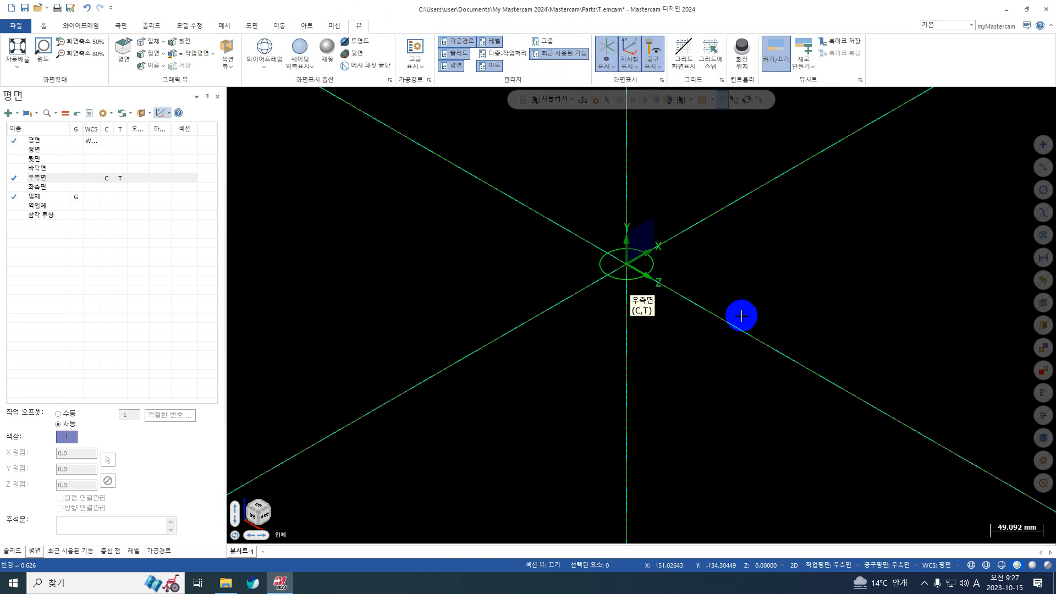
scroll(669, 303, up, 1)
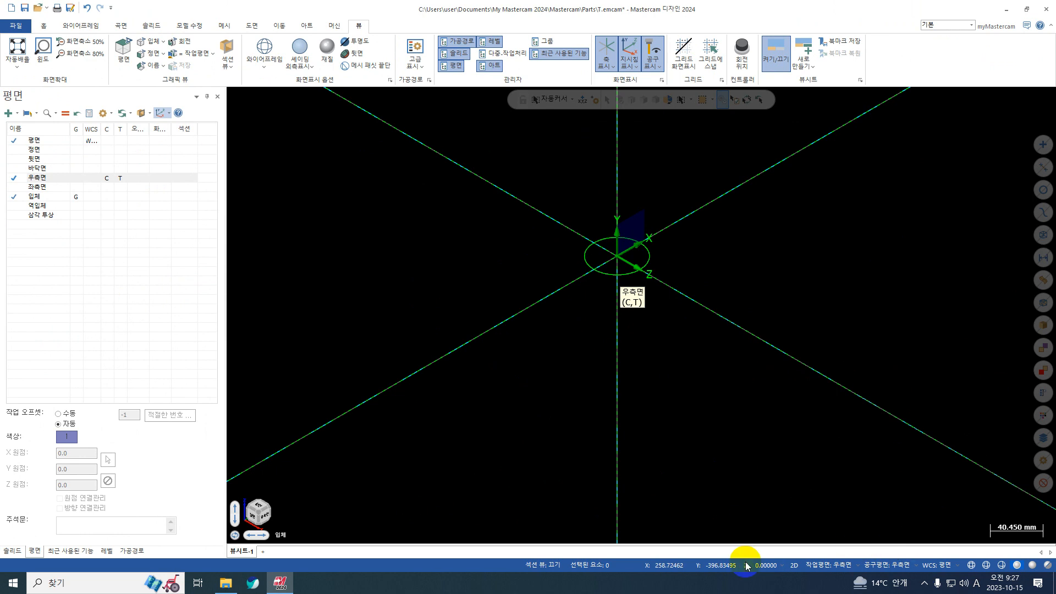
Step: Set the construction depth Z to 100 and place a center-point circle with a locked 50 mm diameter at the 우측면 origin
click(766, 565)
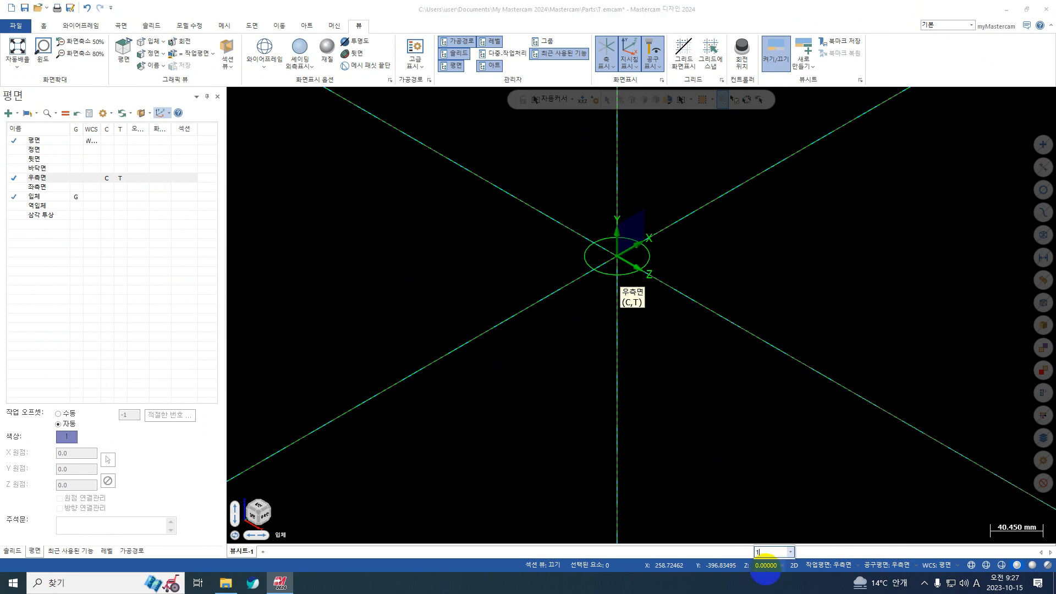
key(Return)
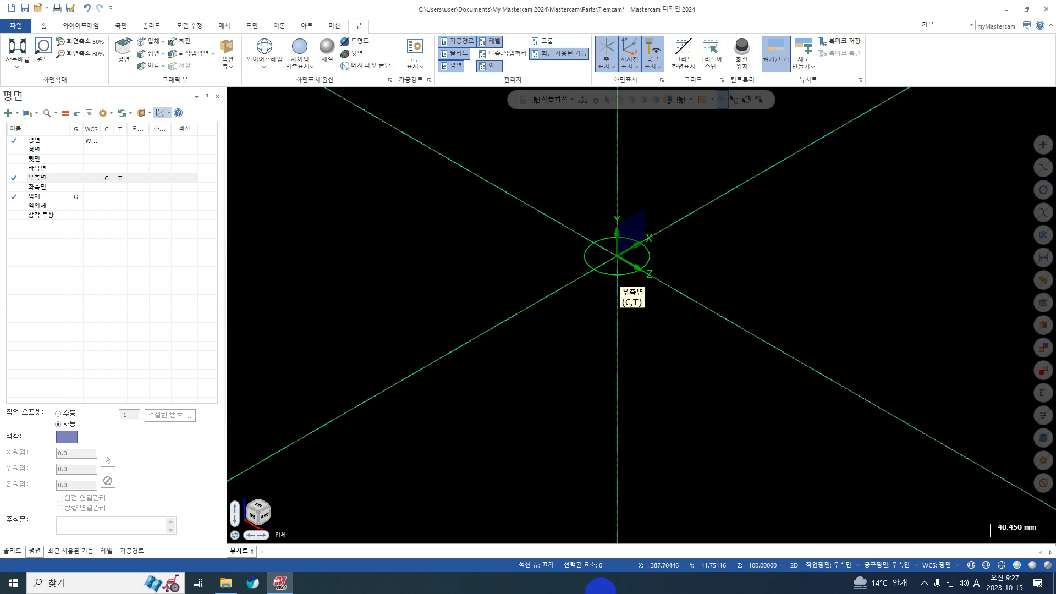
click(88, 25)
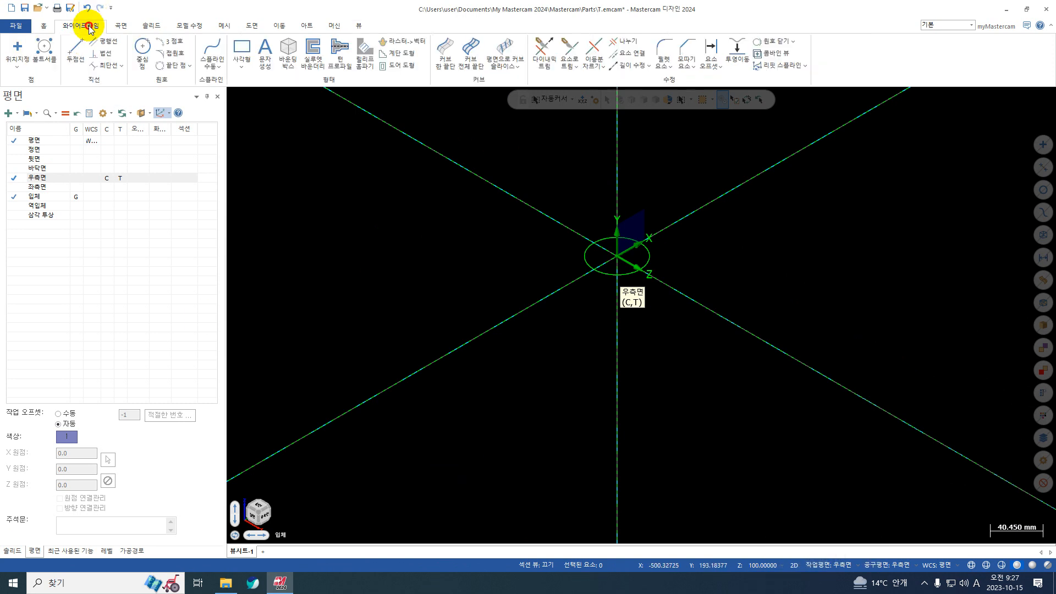
click(143, 53)
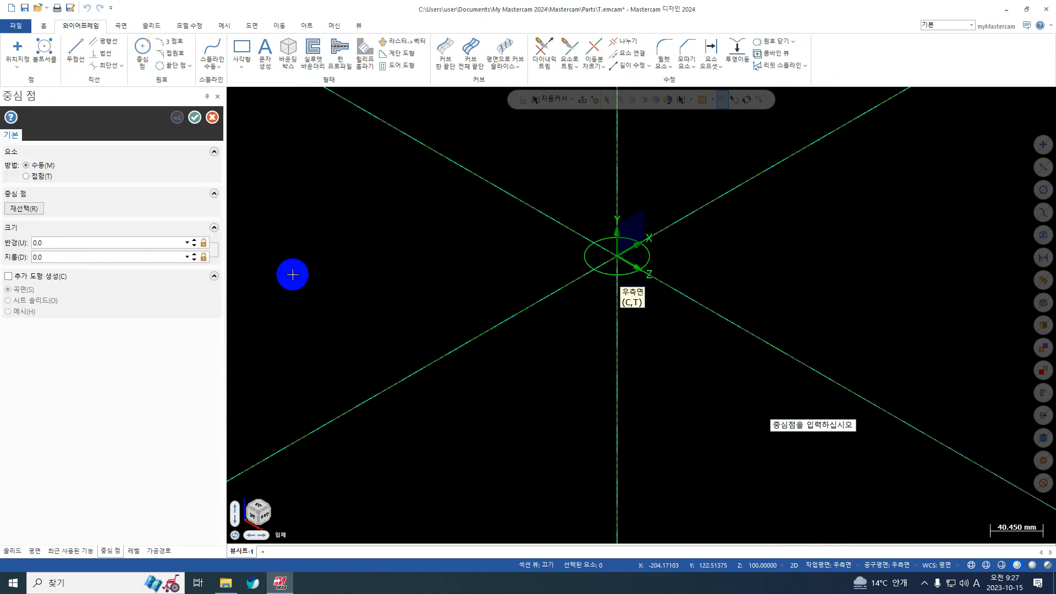
click(71, 257)
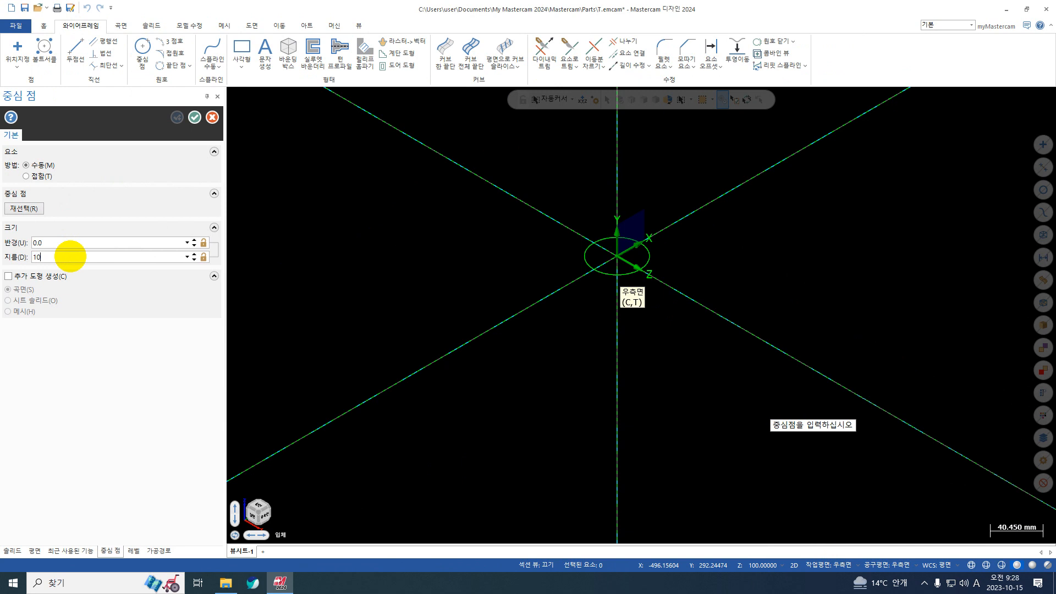
text(50)
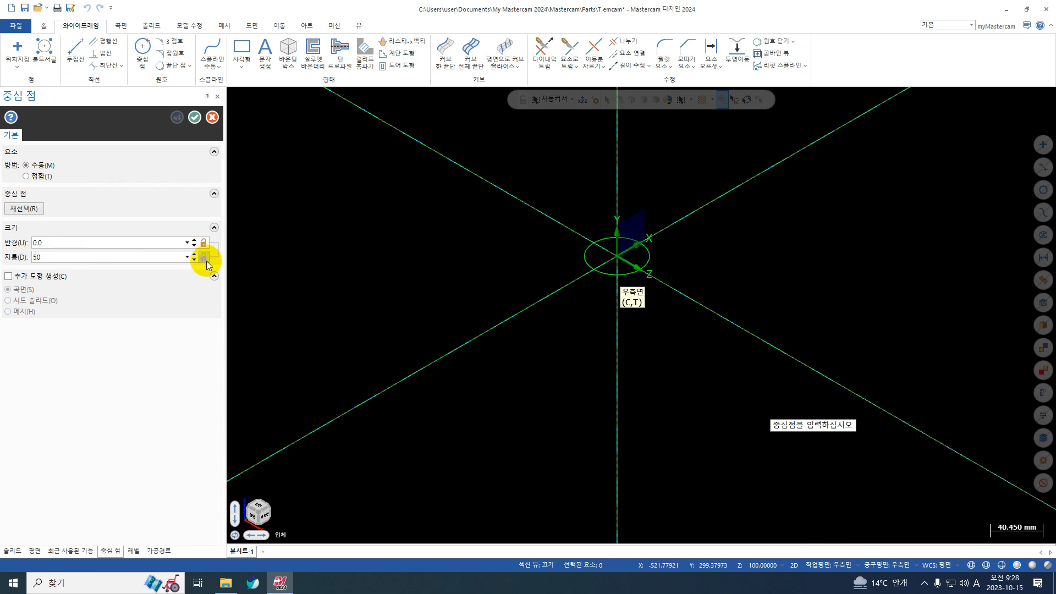
click(204, 257)
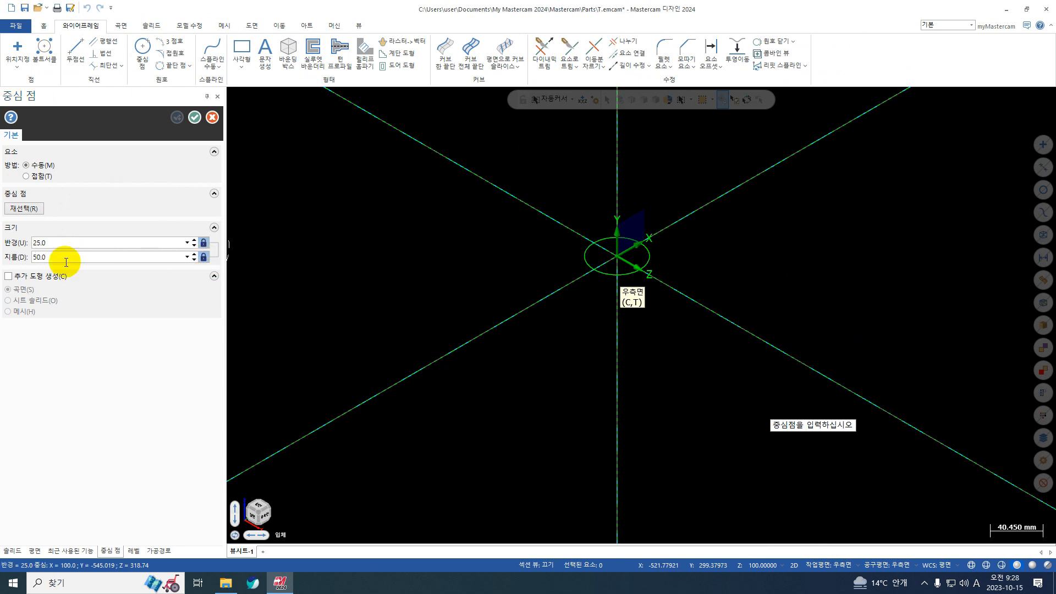
click(619, 258)
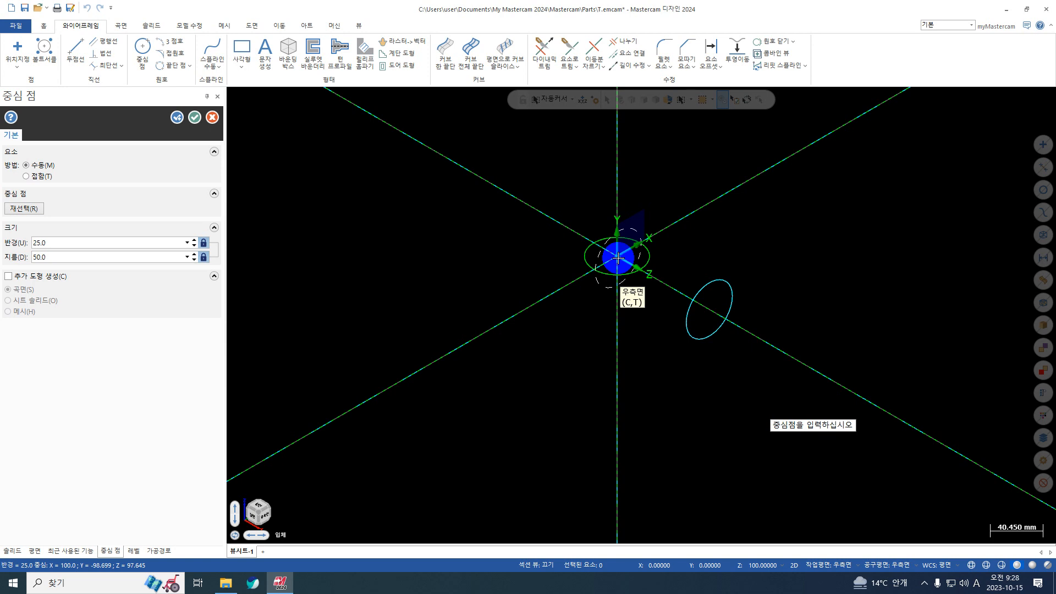
Step: Preview the pending circle with 정면 as the construction and tool plane, and return both planes to 우측면
click(34, 550)
click(115, 178)
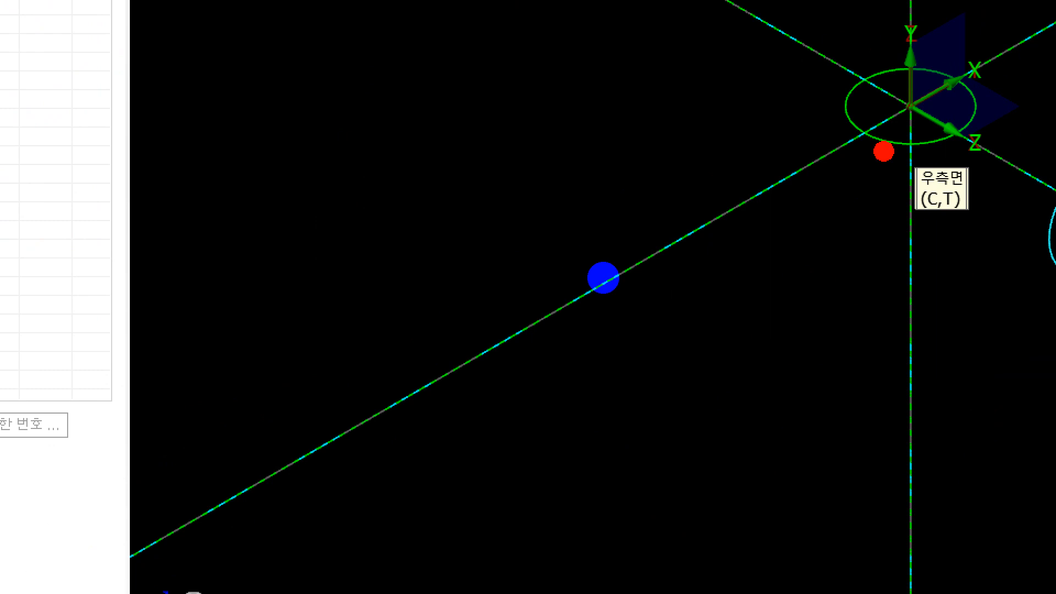
drag(883, 151, 731, 281)
mouse_move(748, 167)
mouse_down()
mouse_move(740, 179)
mouse_move(836, 344)
mouse_up()
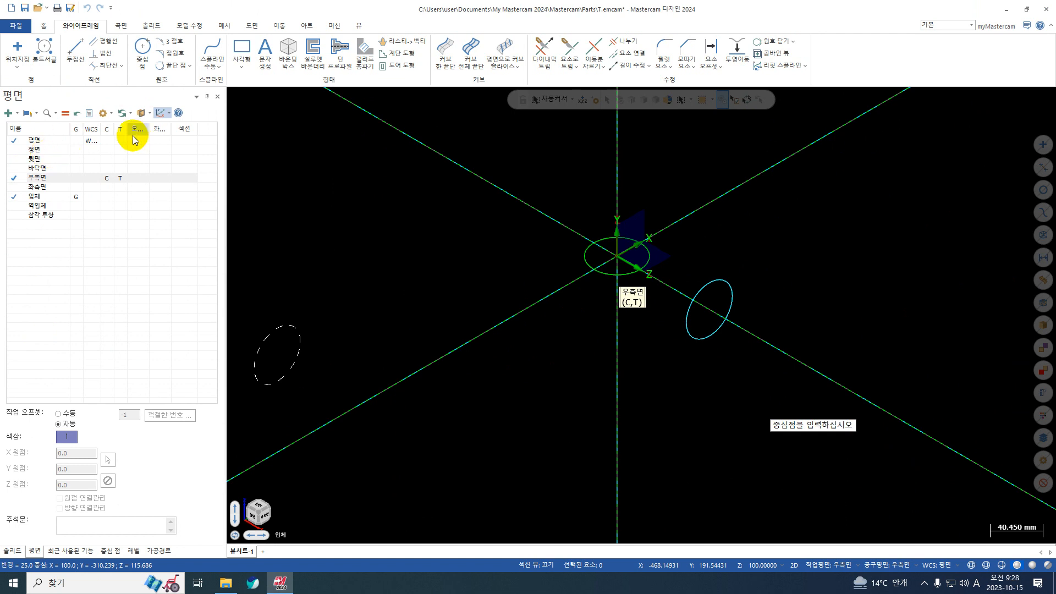
click(108, 151)
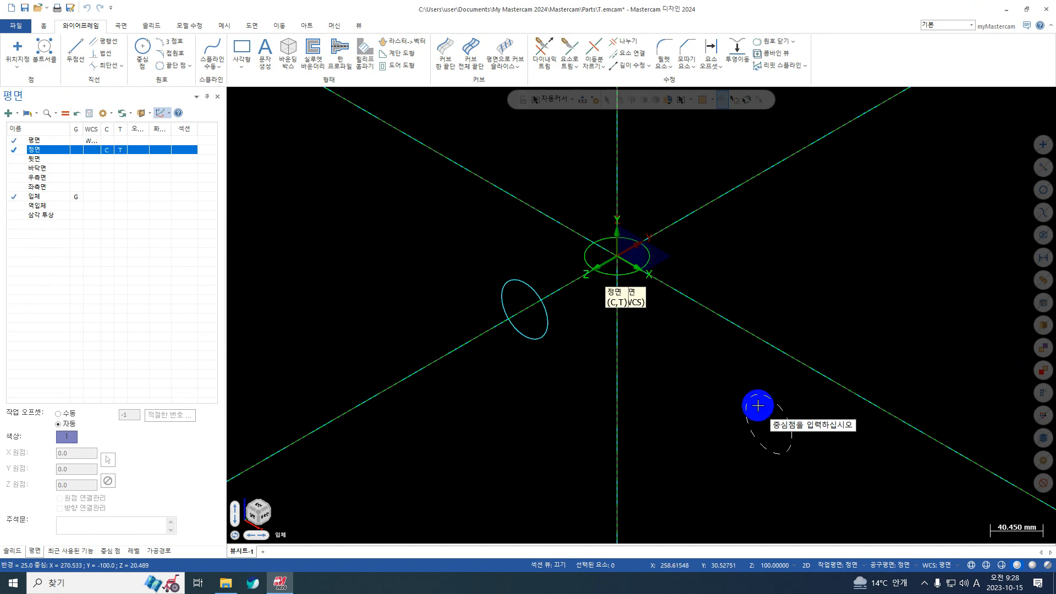
click(114, 177)
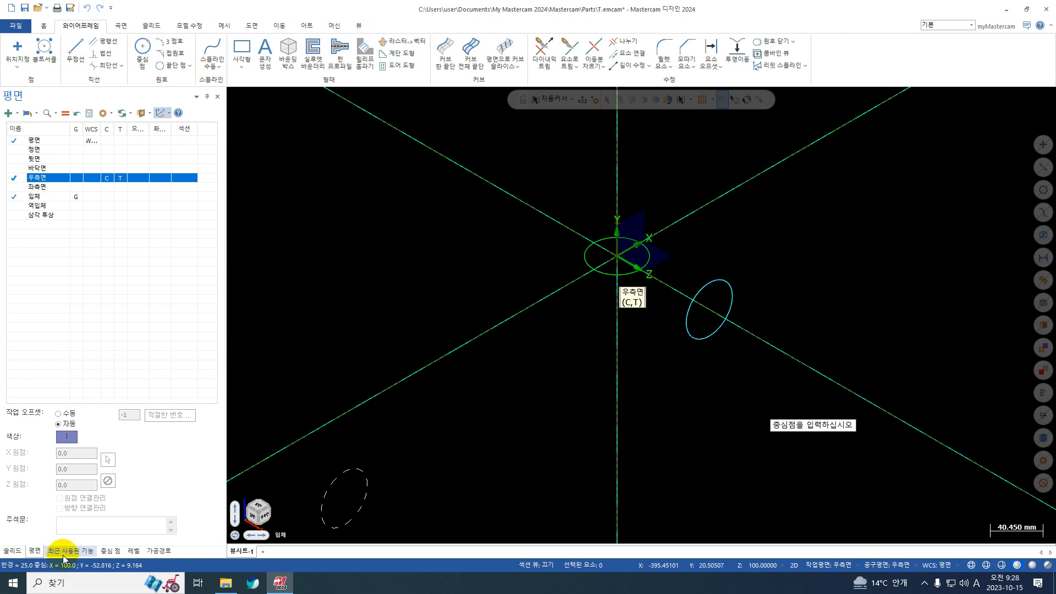
Step: Accept the pending circle on 우측면 and close the center-point circle command
click(111, 551)
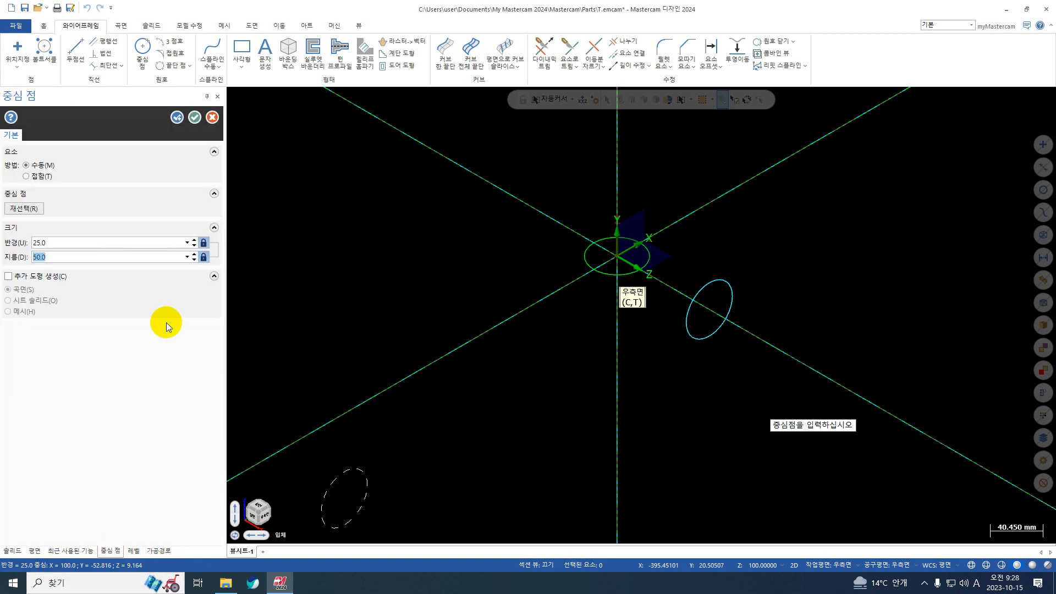
click(178, 121)
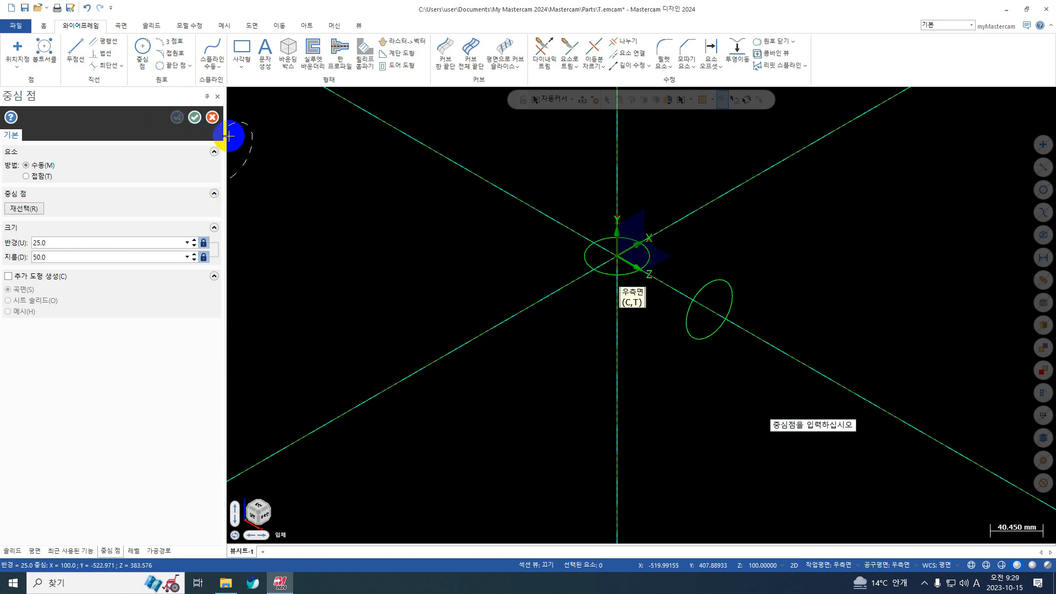
click(194, 117)
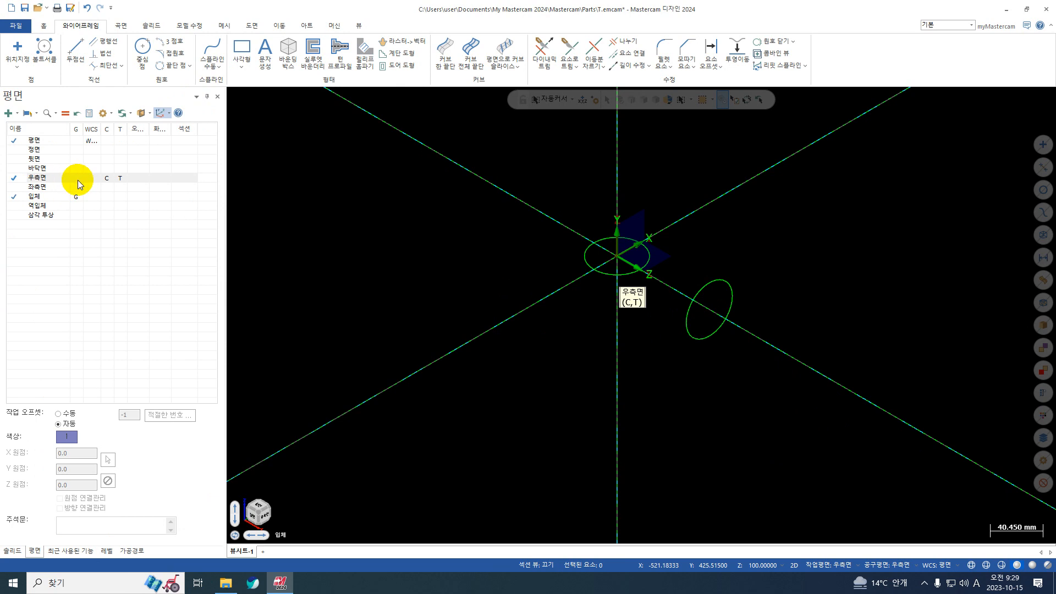
Step: Make 정면 the construction and tool plane and draw a 50 mm diameter center-point circle at its origin at depth Z 100
click(107, 149)
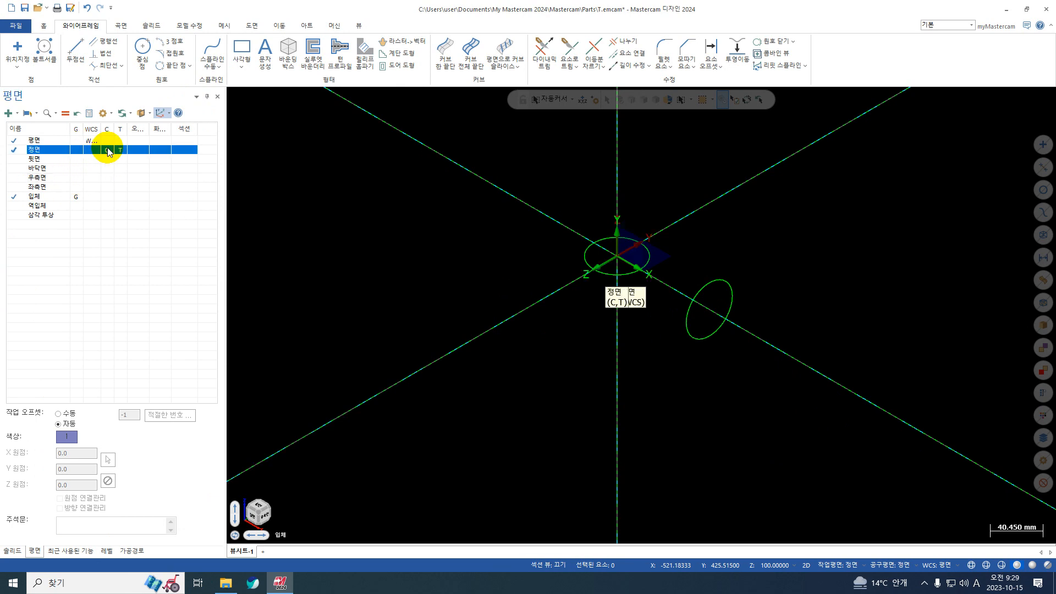
click(142, 55)
click(525, 309)
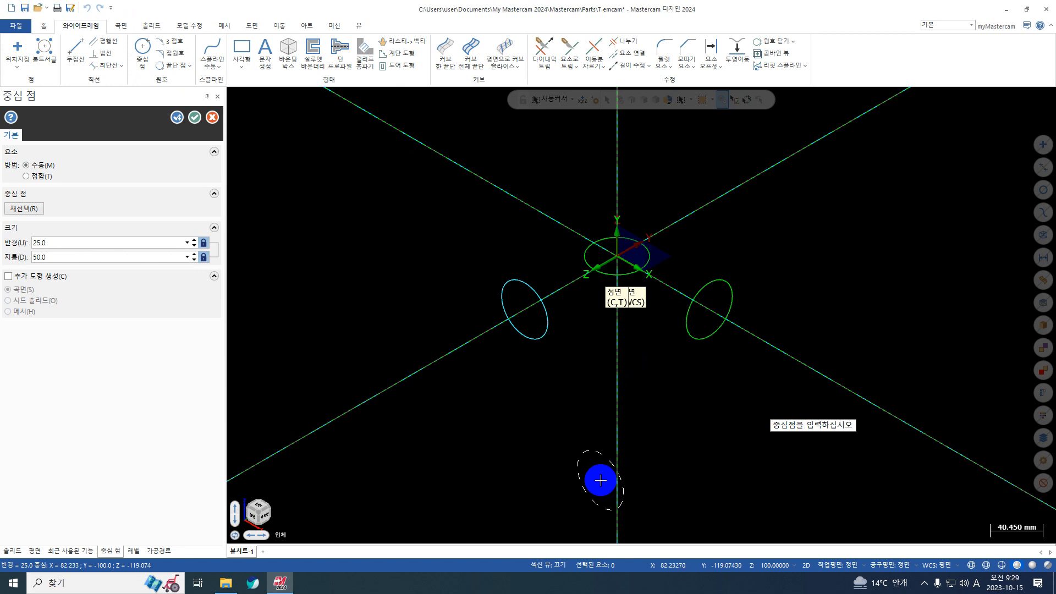
click(193, 116)
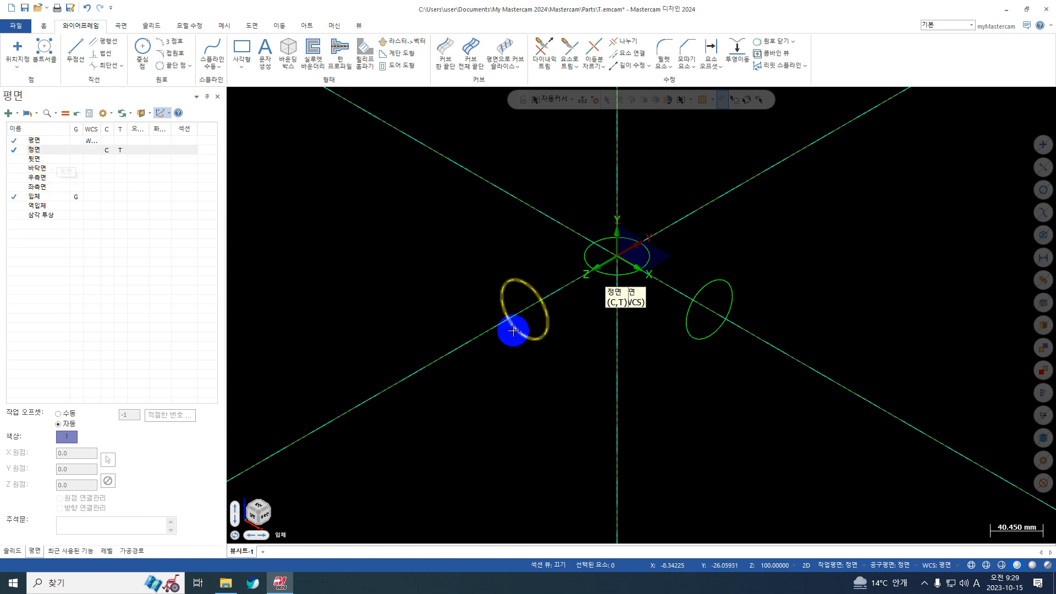
Step: Set the graphics view to 정면, make 우측면 the WCS, and inspect the plane gnomons at the origin
click(79, 152)
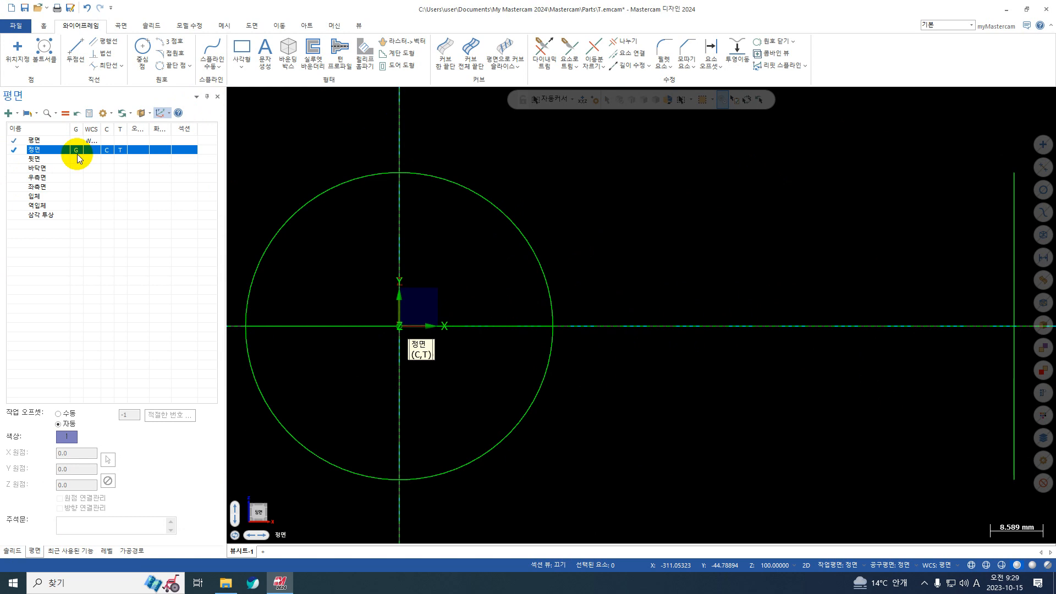
scroll(277, 174, down, 5)
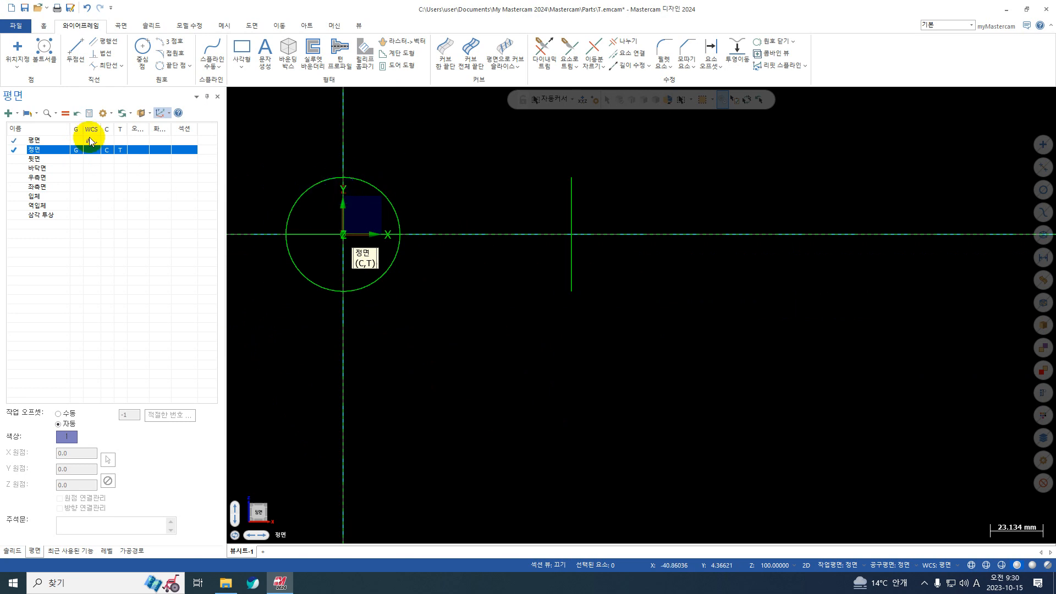
click(91, 180)
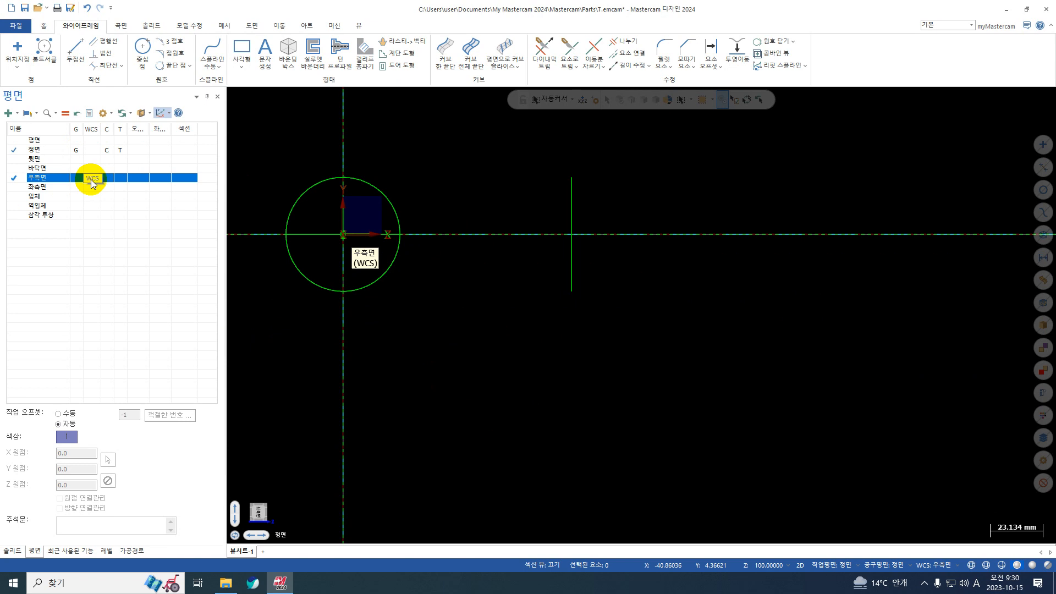
middle_drag(353, 263, 426, 194)
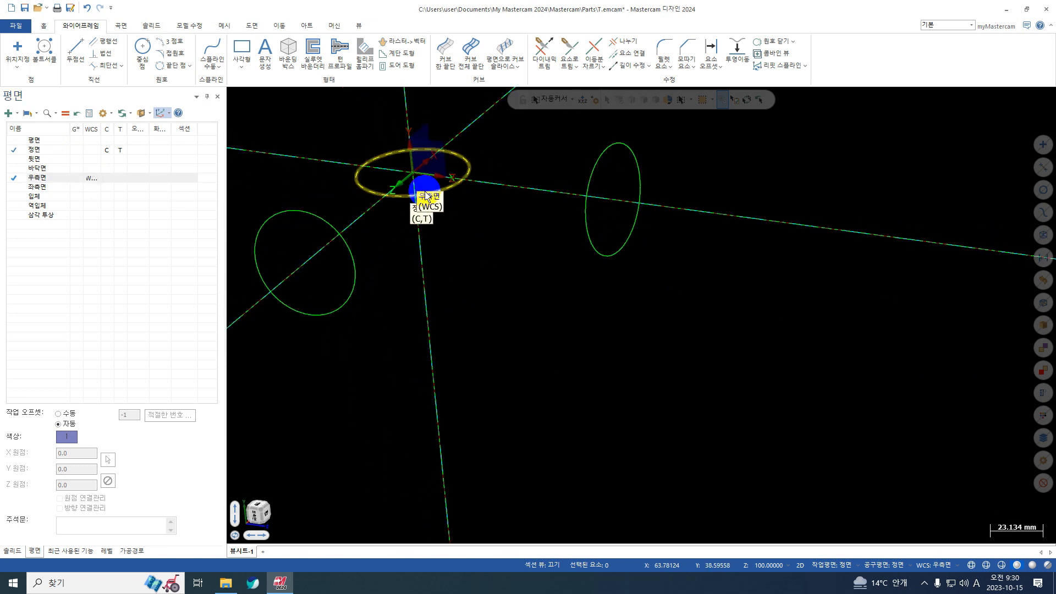
scroll(418, 181, up, 3)
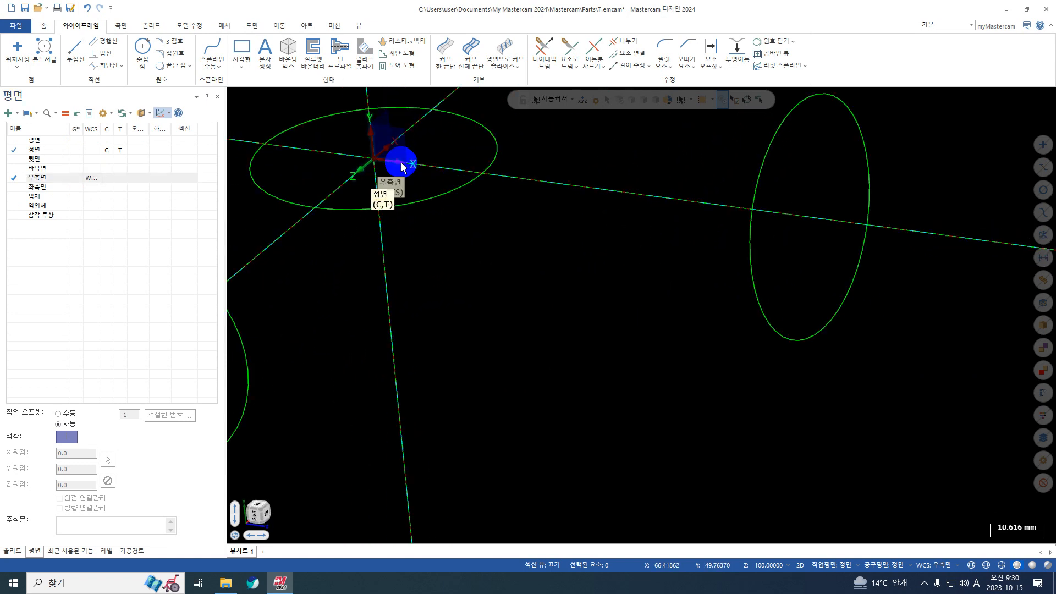
scroll(415, 167, up, 2)
scroll(430, 188, down, 2)
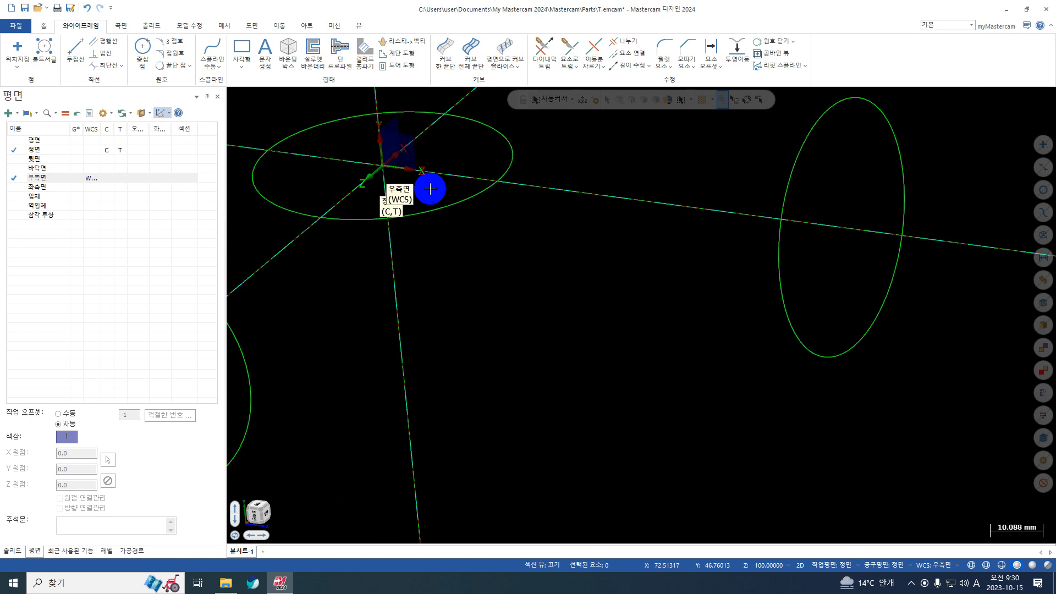
scroll(430, 189, down, 2)
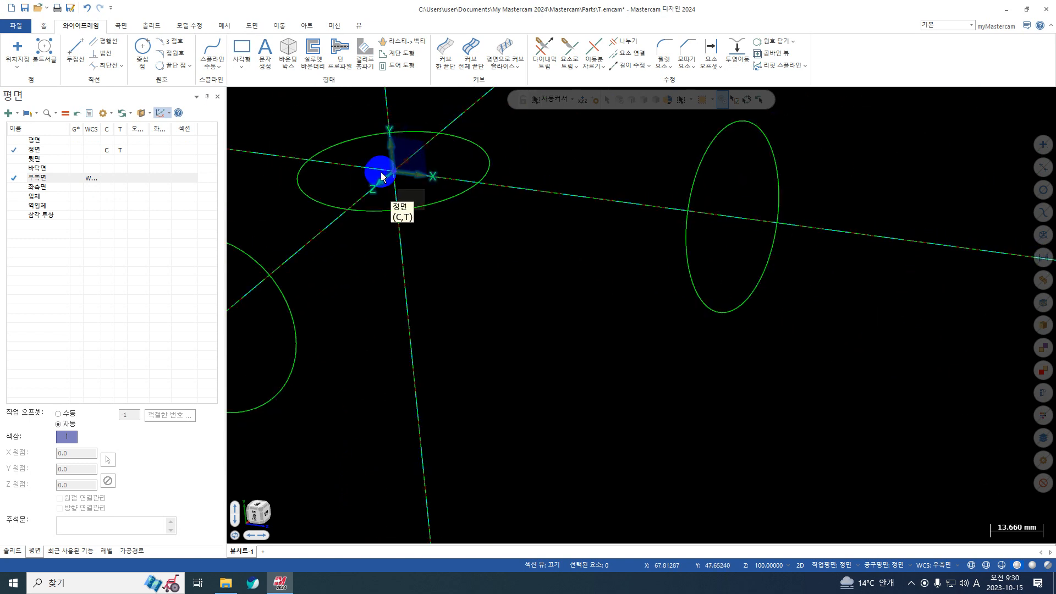
Step: Make 우측면 the construction and tool plane and set the graphics view to 우측면
click(108, 180)
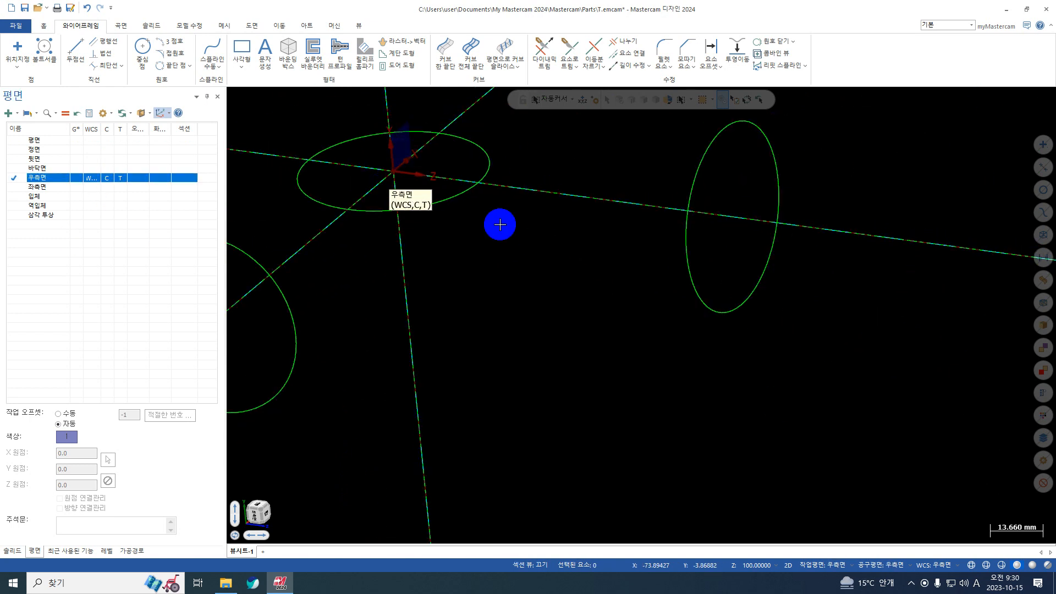
right_click(639, 143)
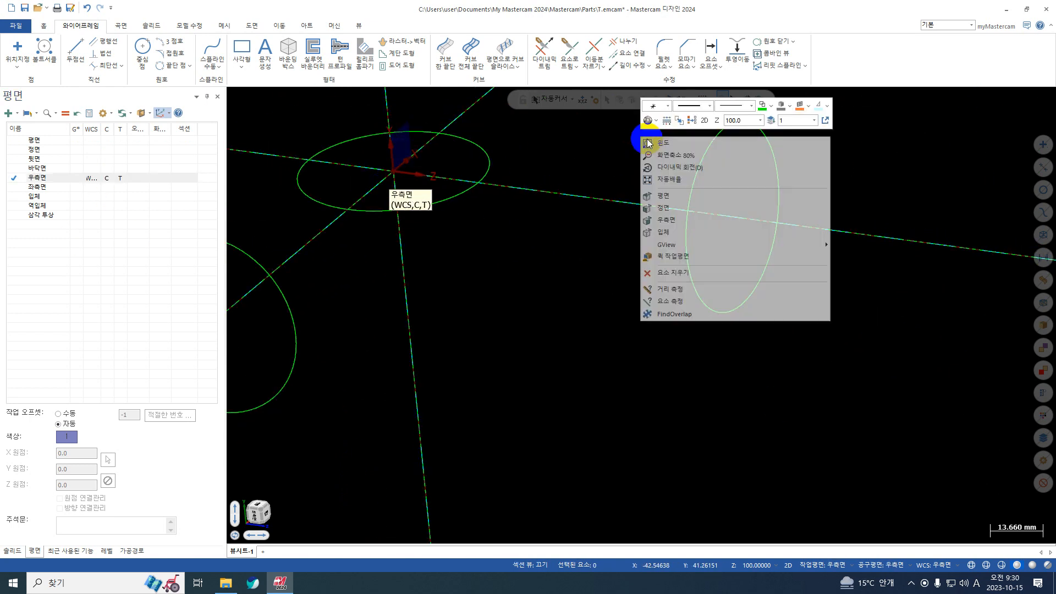
click(694, 193)
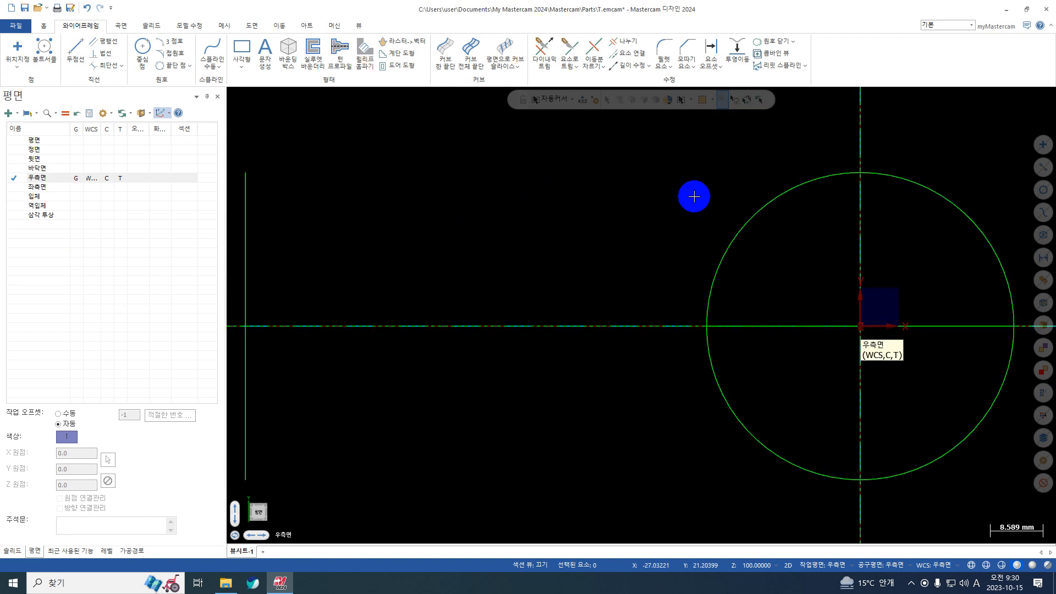
right_drag(694, 197, 632, 183)
click(521, 264)
scroll(455, 274, down, 6)
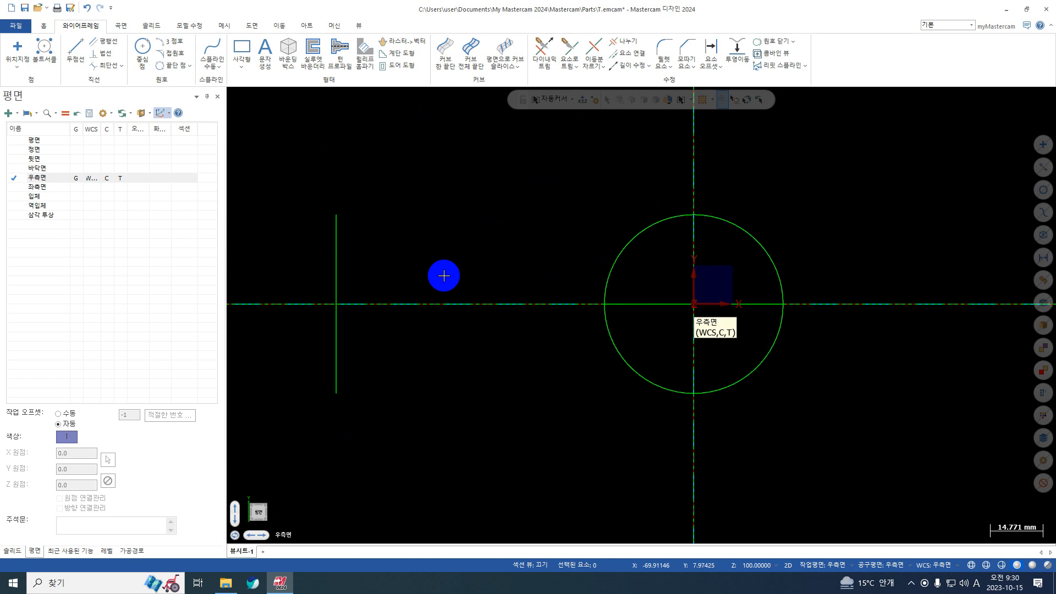
Step: Inspect the circles and the plane gnomon in a rotated 3D view, and return the graphics view to 우측면
middle_drag(542, 271, 430, 144)
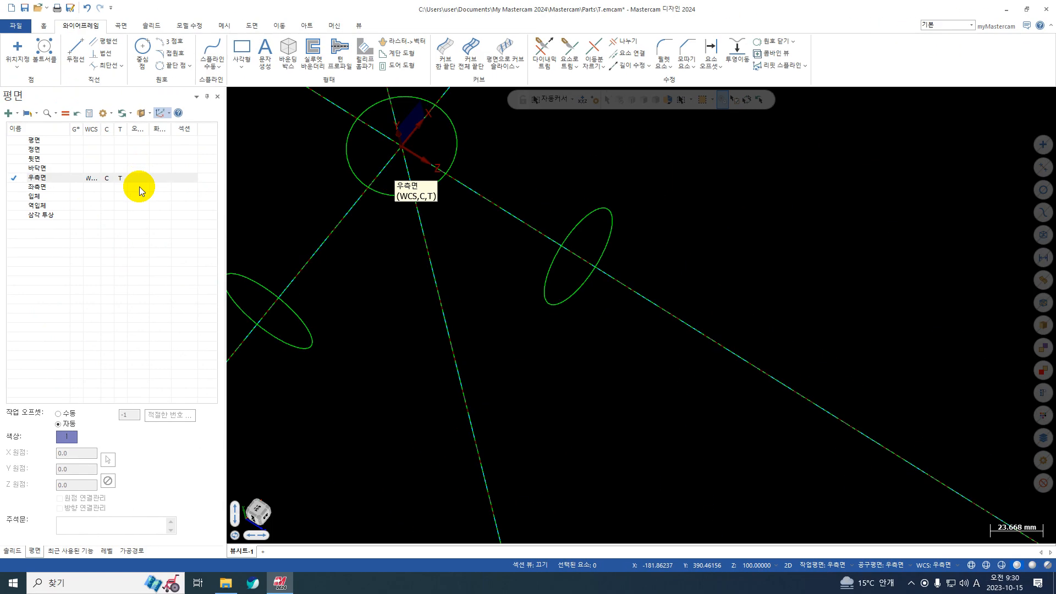
scroll(140, 187, up, 3)
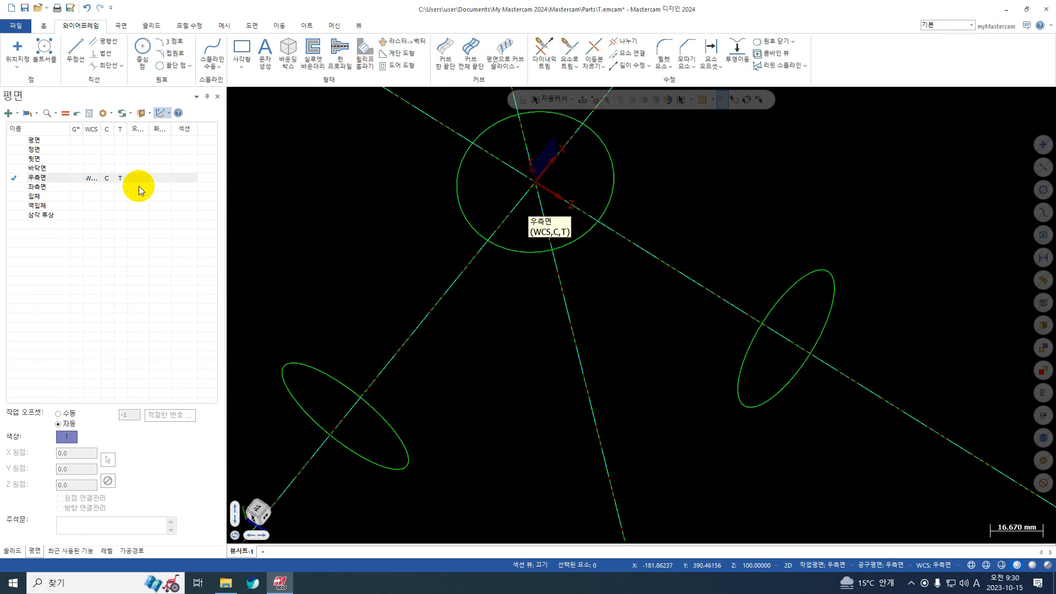
scroll(414, 265, down, 1)
scroll(414, 265, down, 1)
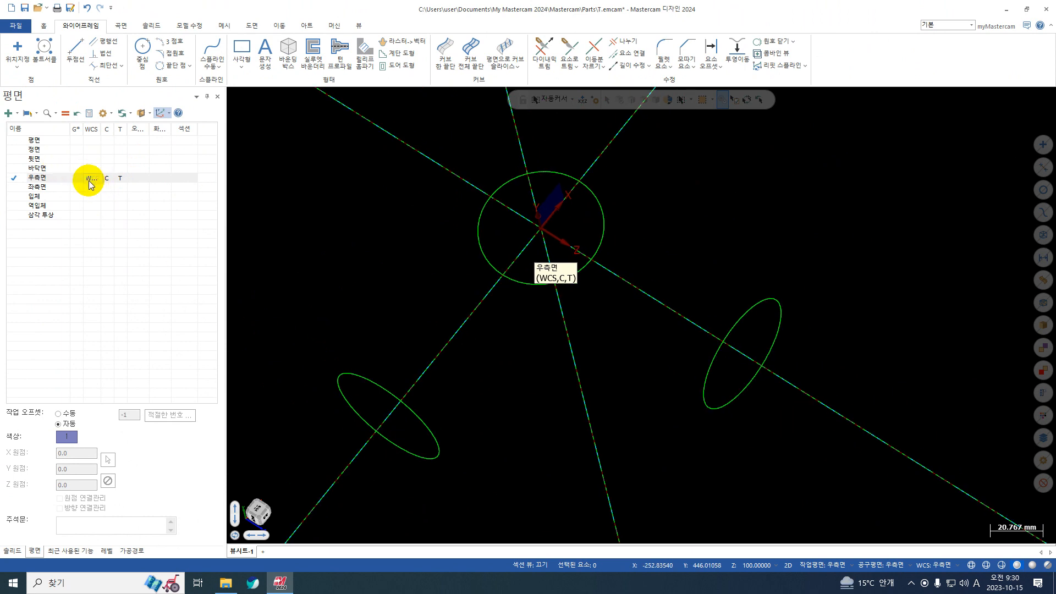
right_drag(739, 231, 754, 170)
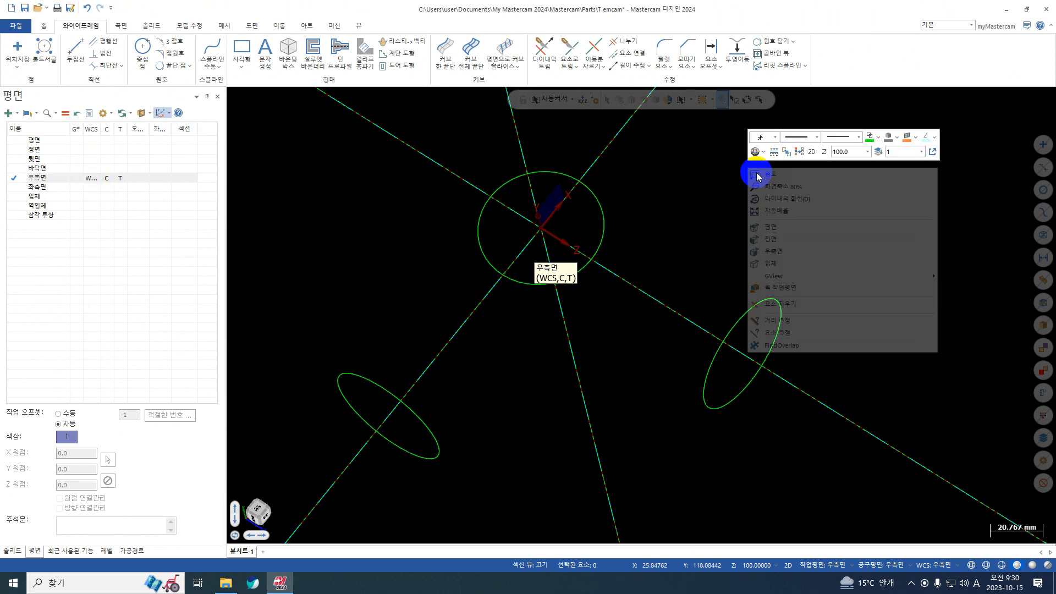
click(780, 233)
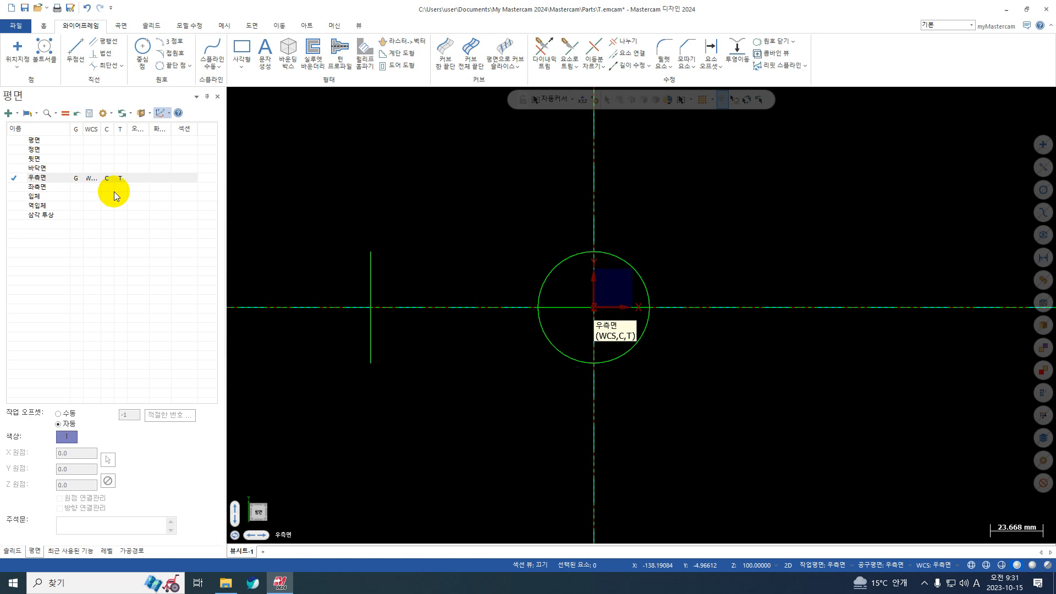
Step: Start a new part without saving the current one, and draw a 50 by 50 mm rectangle centered on the origin
click(11, 8)
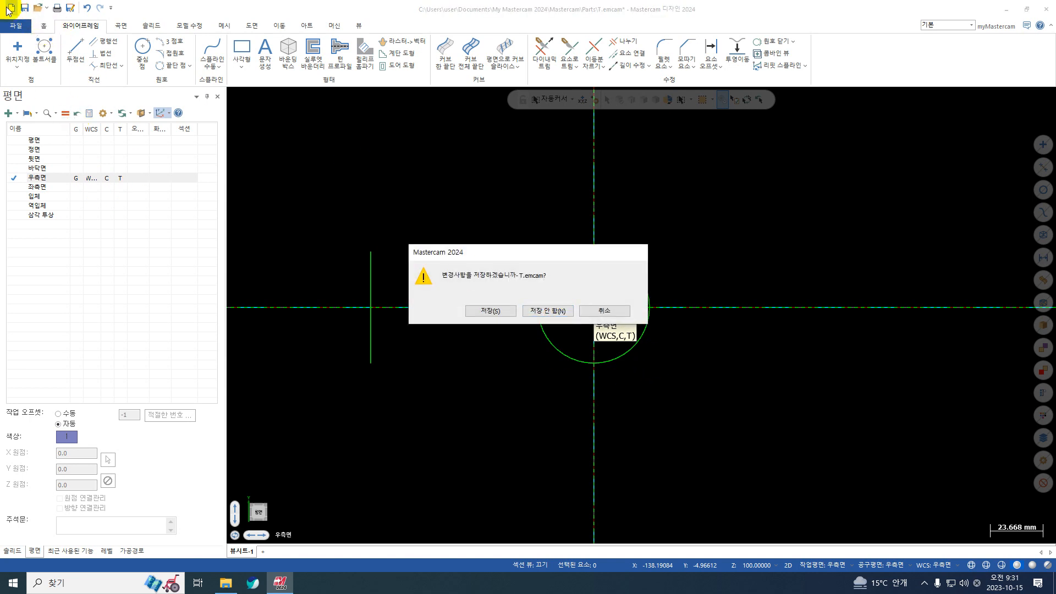
click(548, 311)
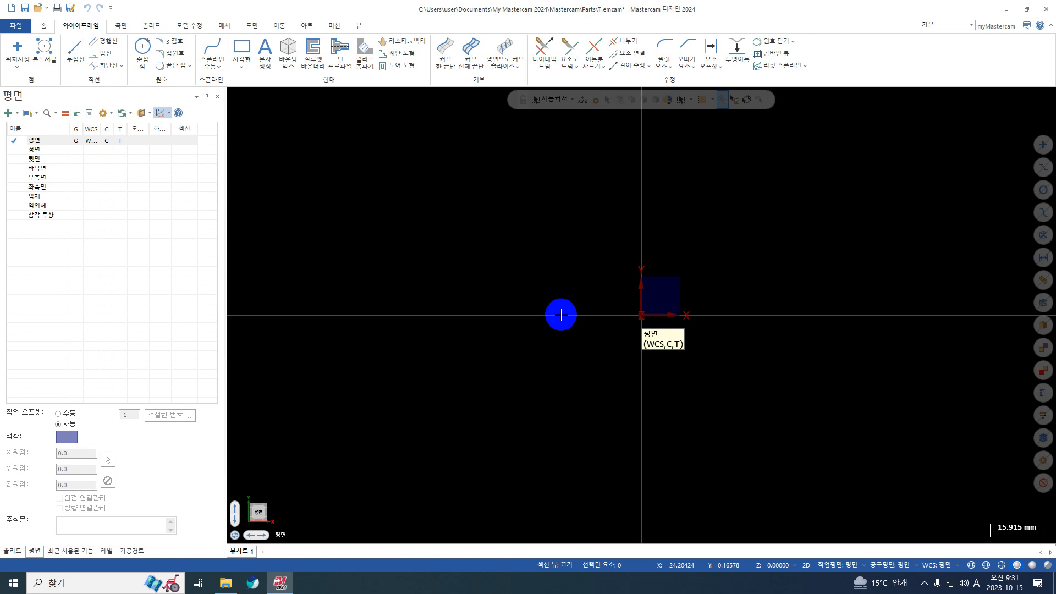
click(237, 55)
click(69, 205)
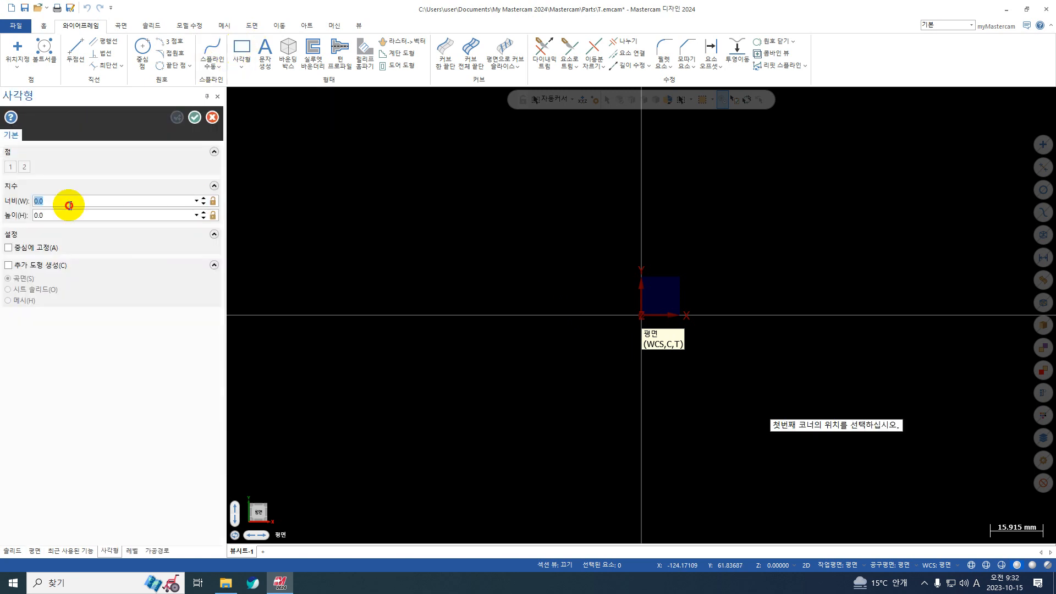
text(50)
click(70, 215)
text(50)
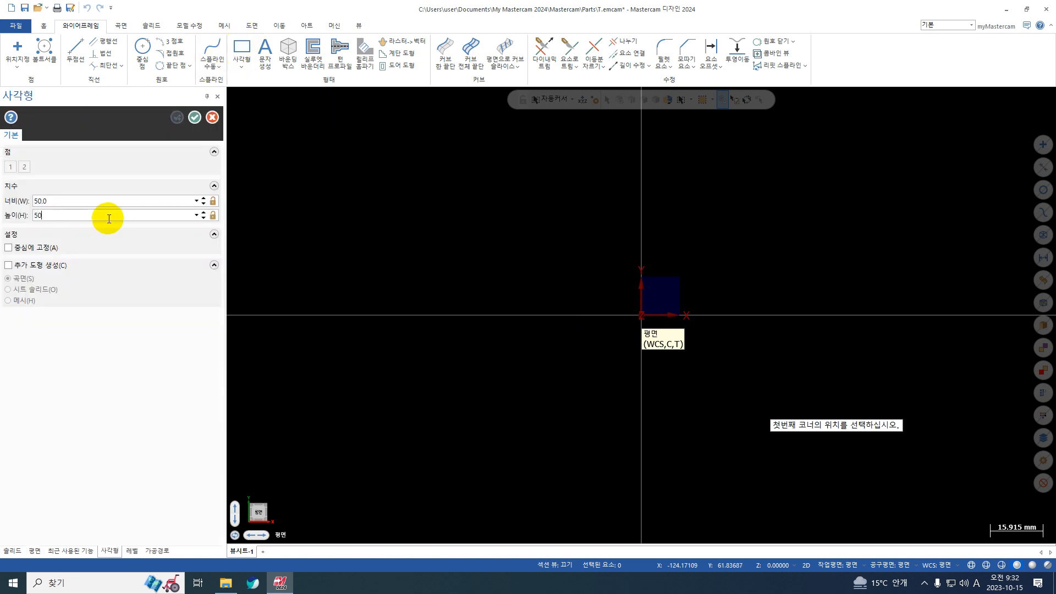
click(46, 252)
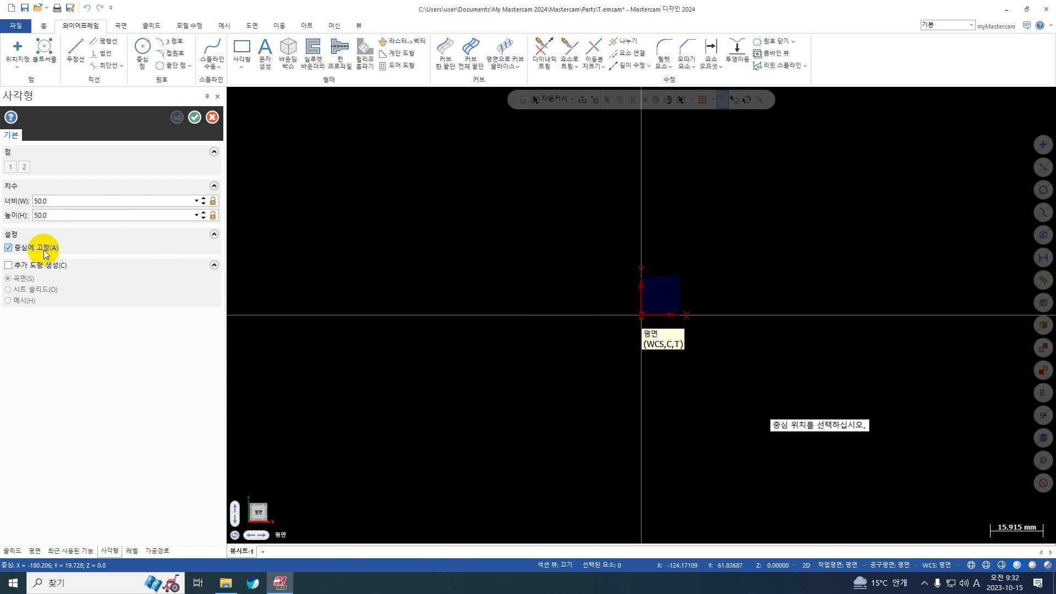
click(640, 317)
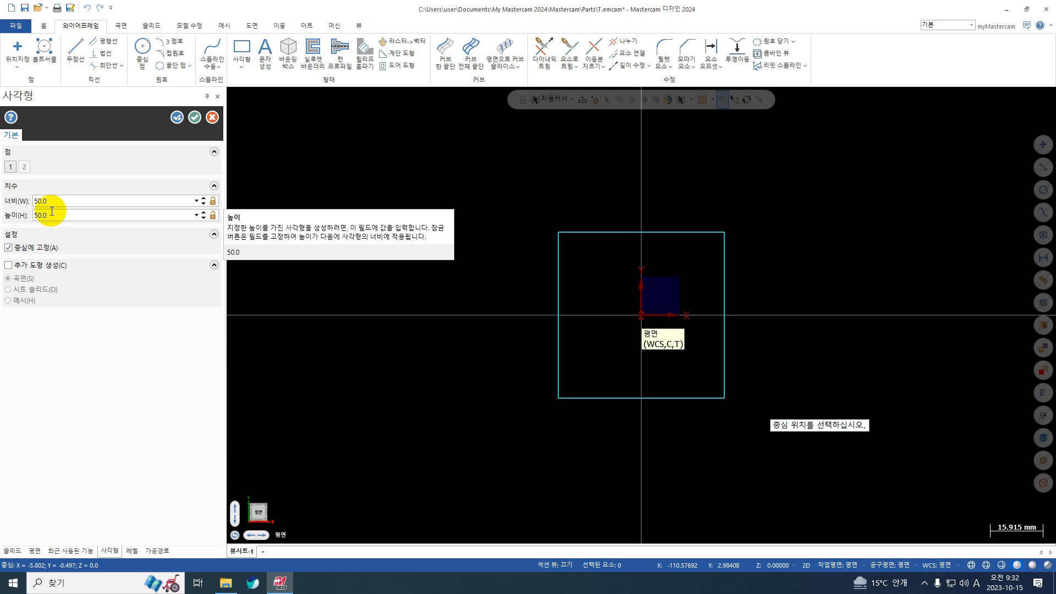
click(195, 117)
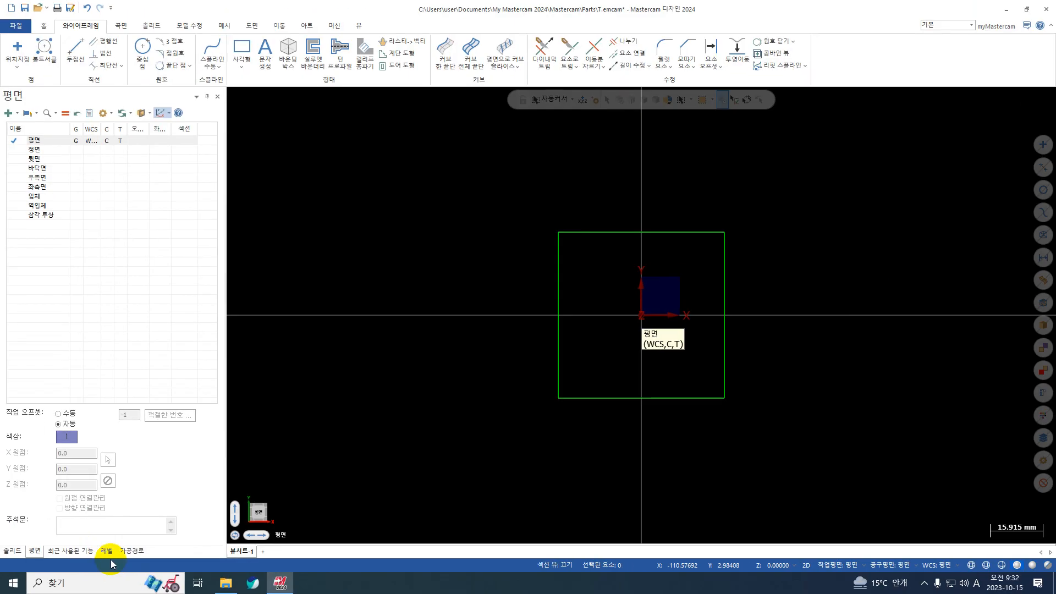
Step: Create level 10 and make it the active level
click(169, 525)
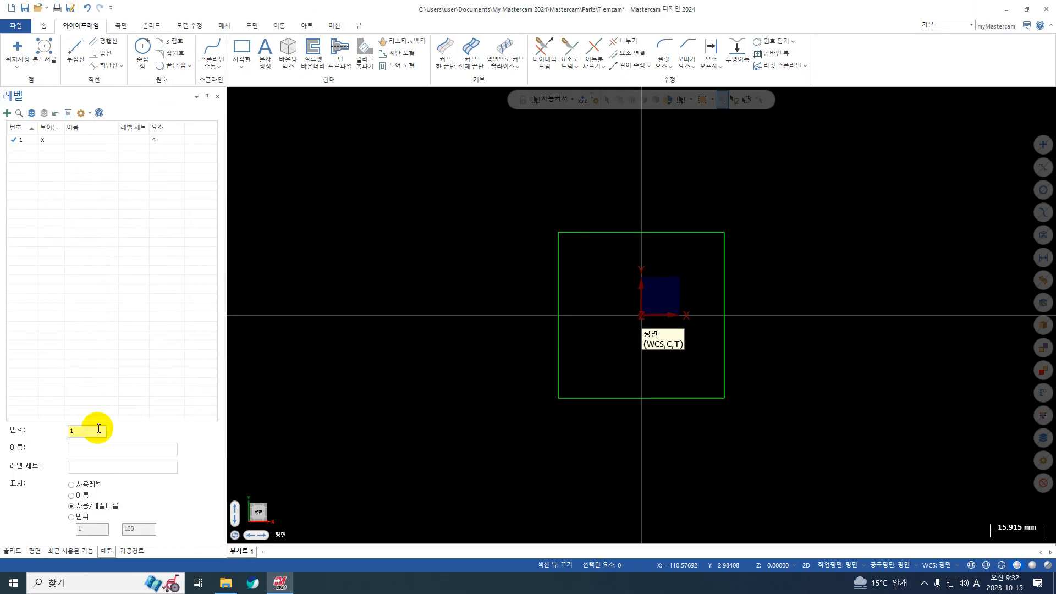
double_click(78, 431)
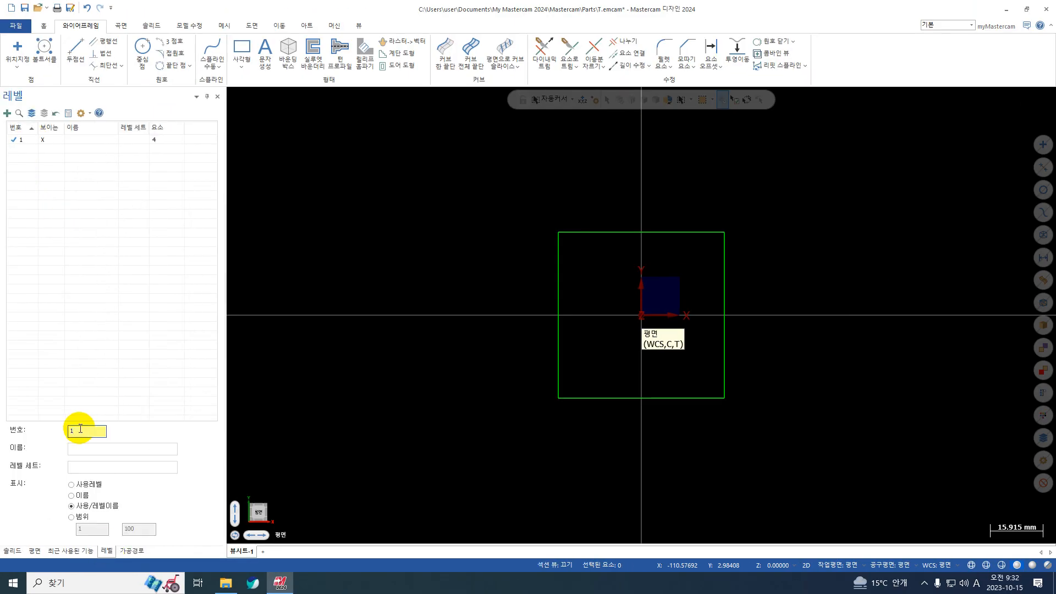
text(10)
key(Return)
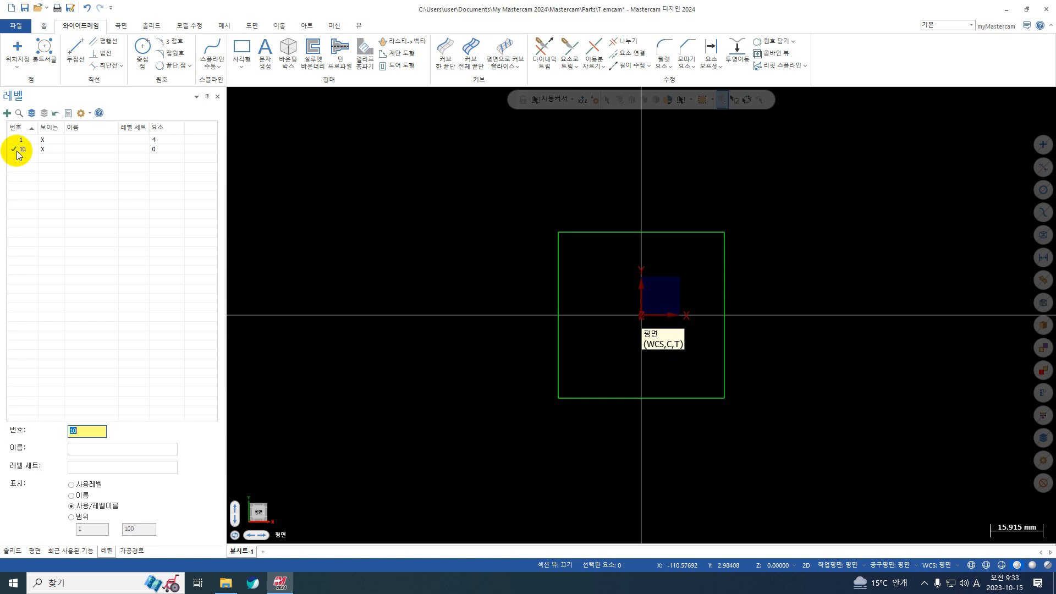
Step: Extrude the rectangle's chain 50 mm upward along Z as a new solid body
middle_drag(550, 380, 633, 382)
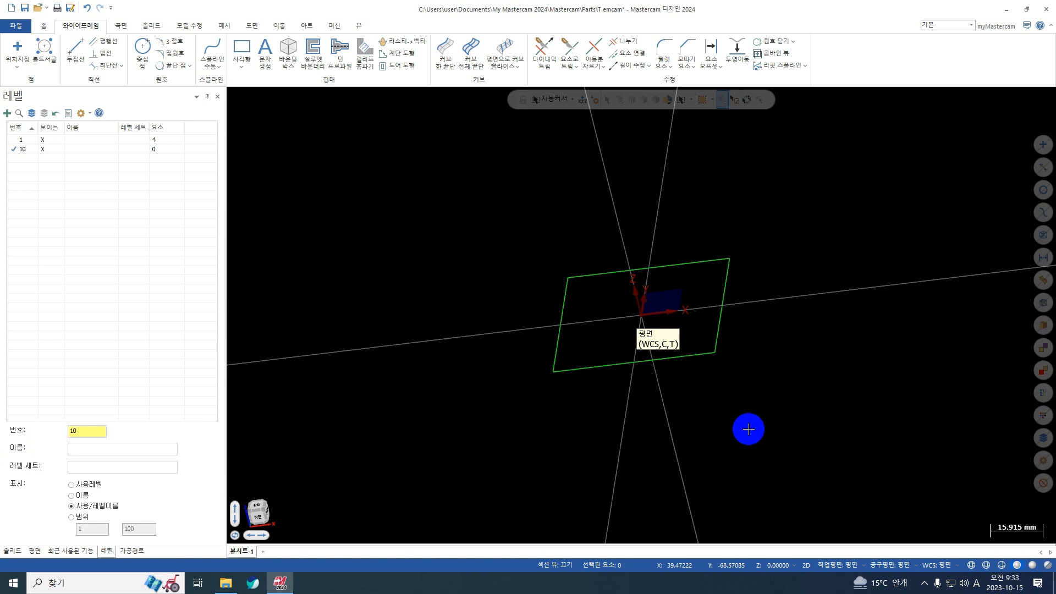
click(151, 25)
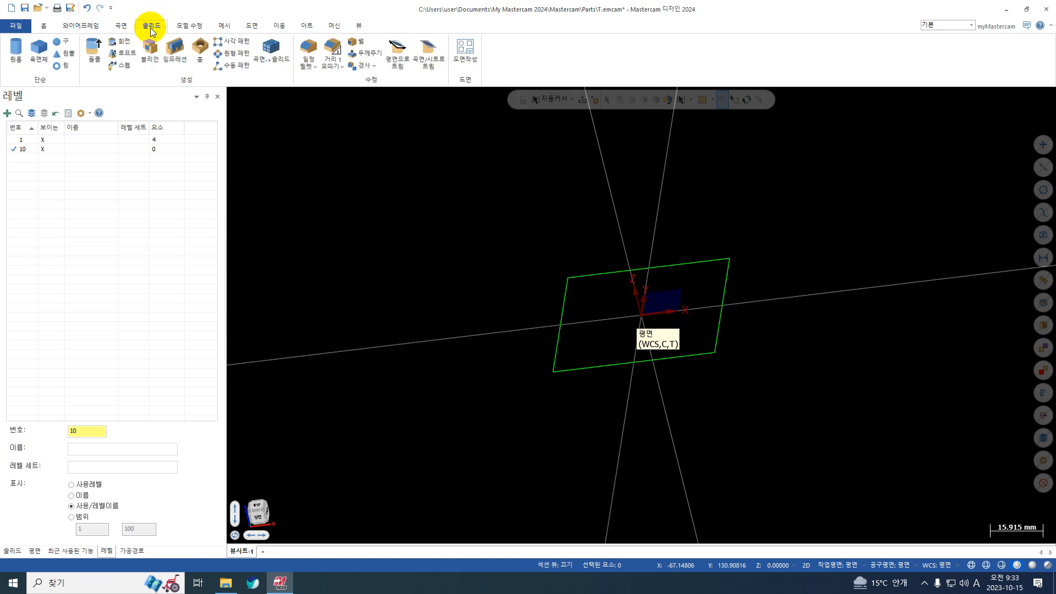
click(100, 62)
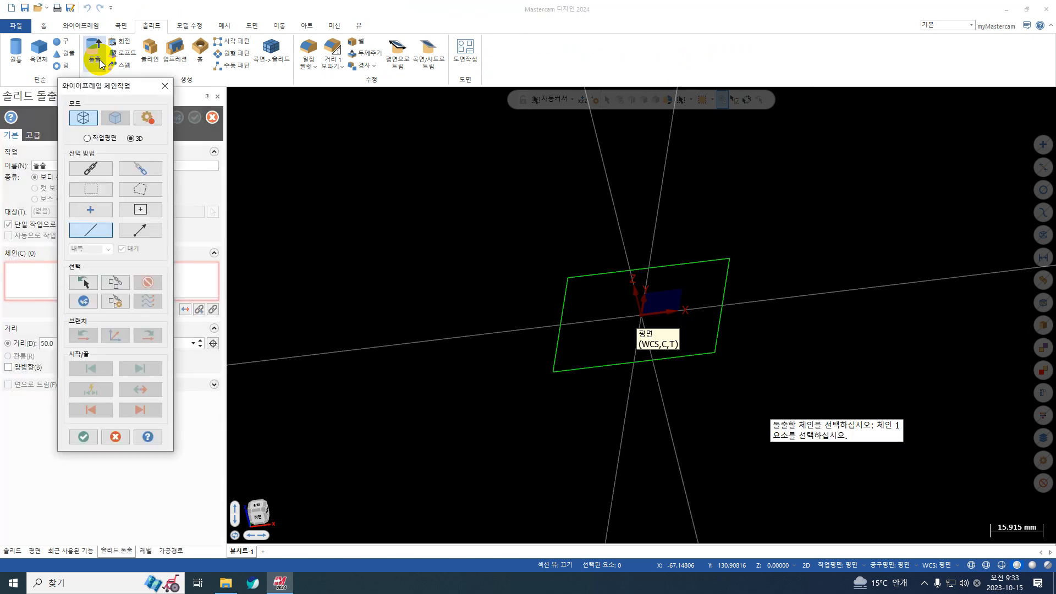
click(88, 170)
mouse_move(118, 152)
mouse_down()
mouse_move(120, 184)
mouse_move(55, 160)
mouse_up()
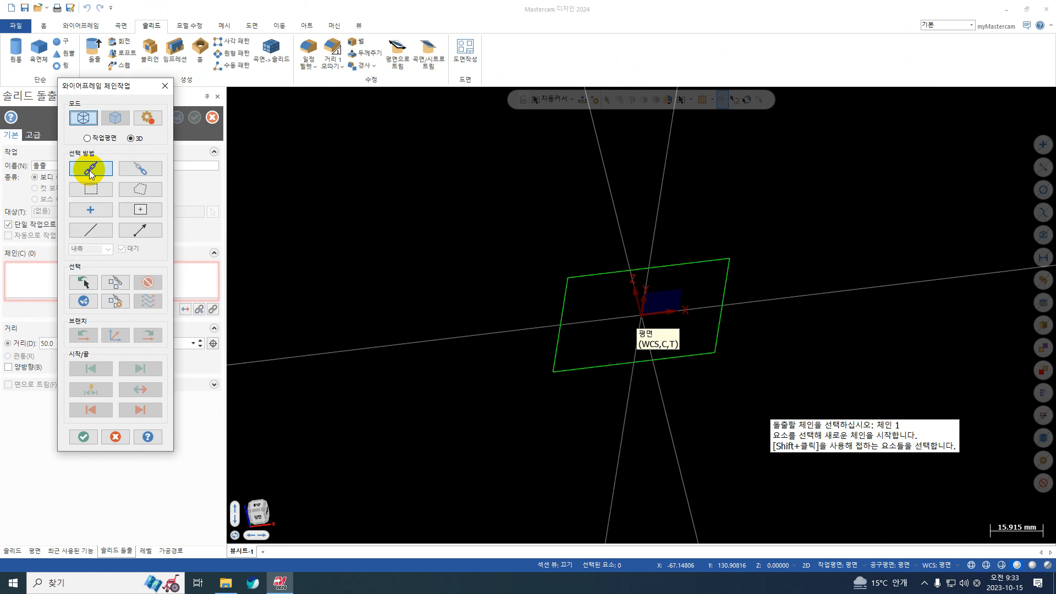
click(612, 276)
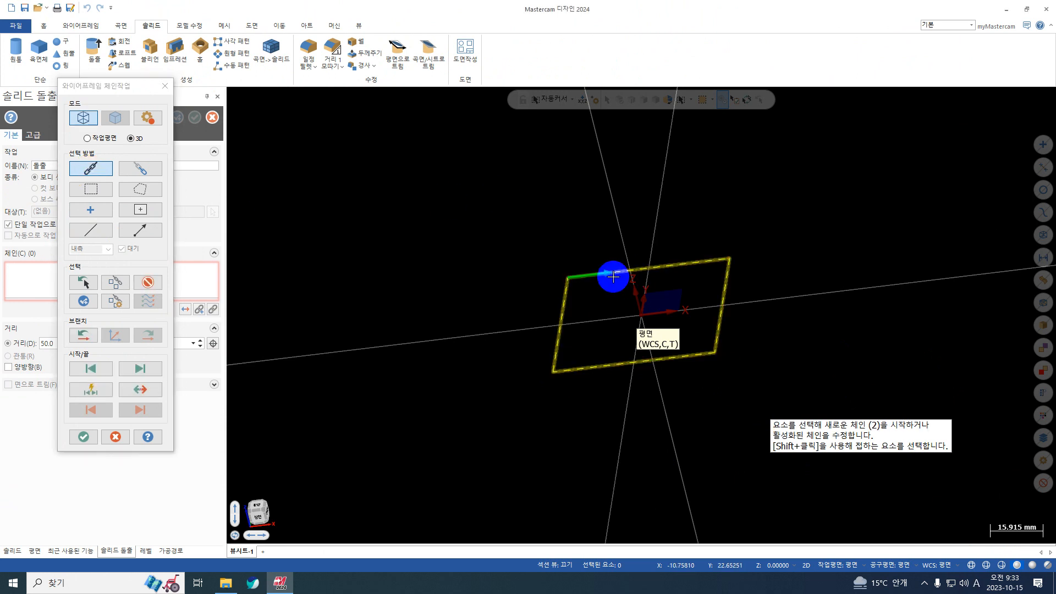
key(Return)
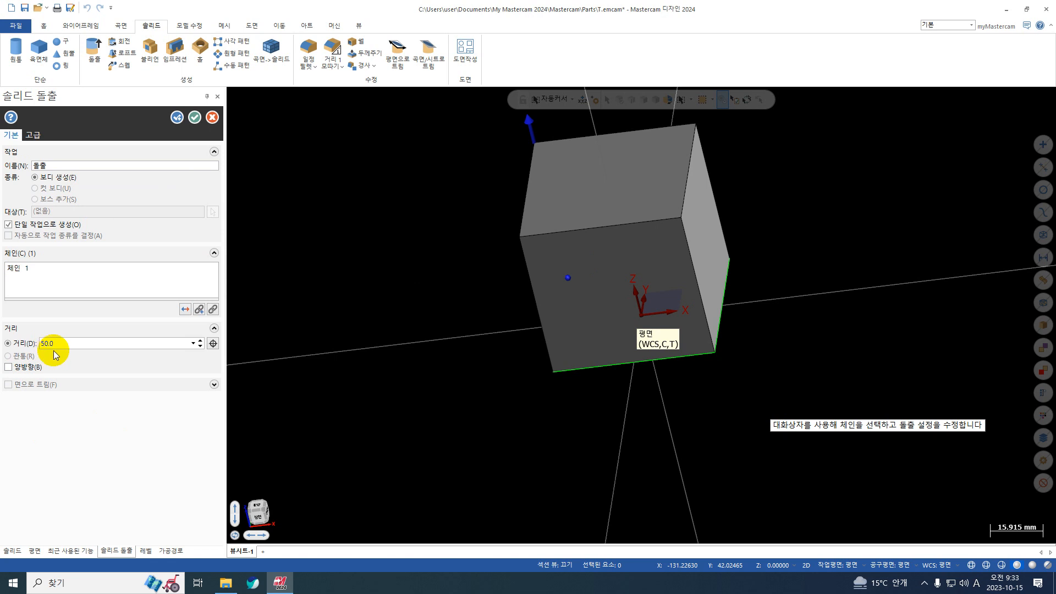
click(186, 310)
click(186, 310)
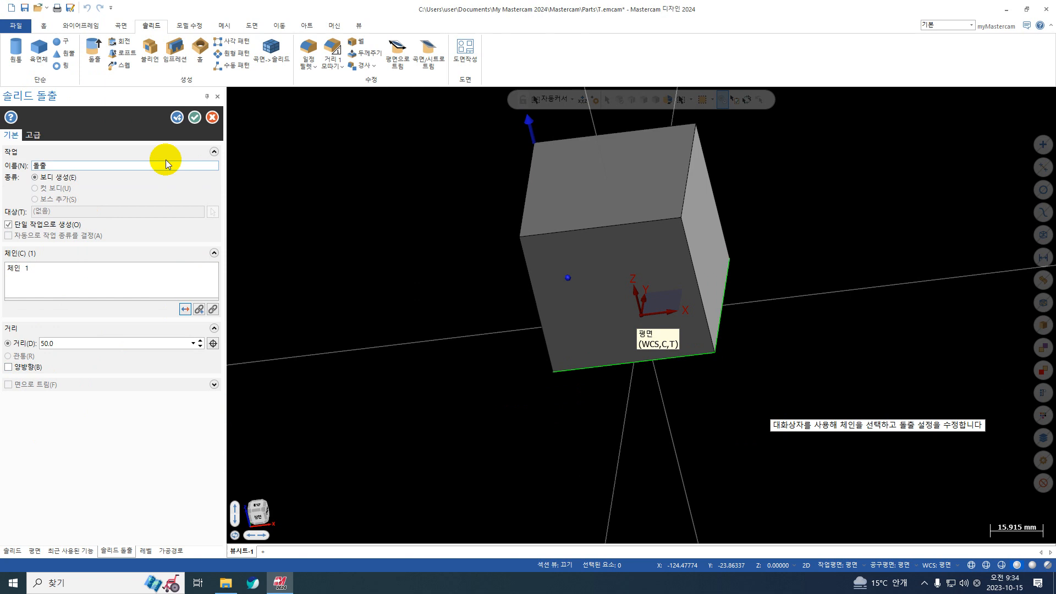
click(198, 121)
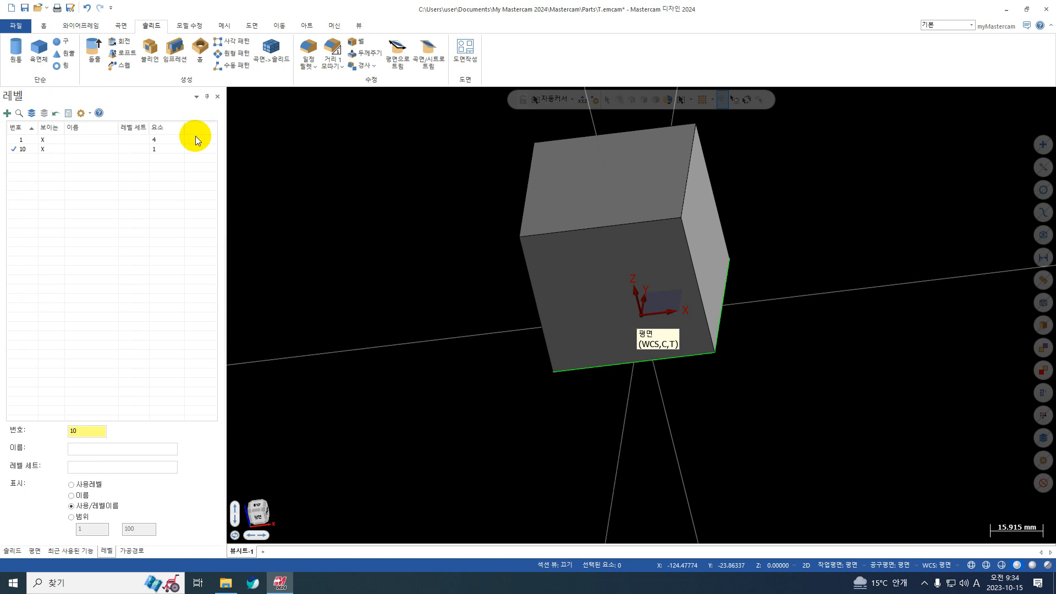
Step: Start a new plane from a solid face and select the cube's upper face as its reference
click(32, 550)
middle_drag(679, 272, 616, 316)
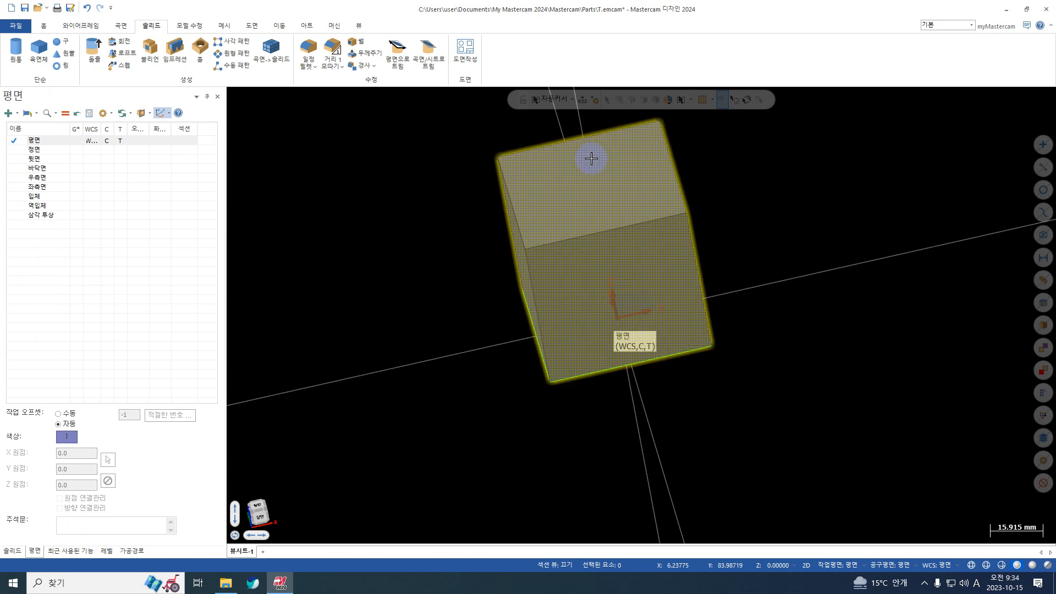
mouse_move(611, 221)
middle_down()
mouse_move(787, 203)
mouse_move(711, 204)
middle_up()
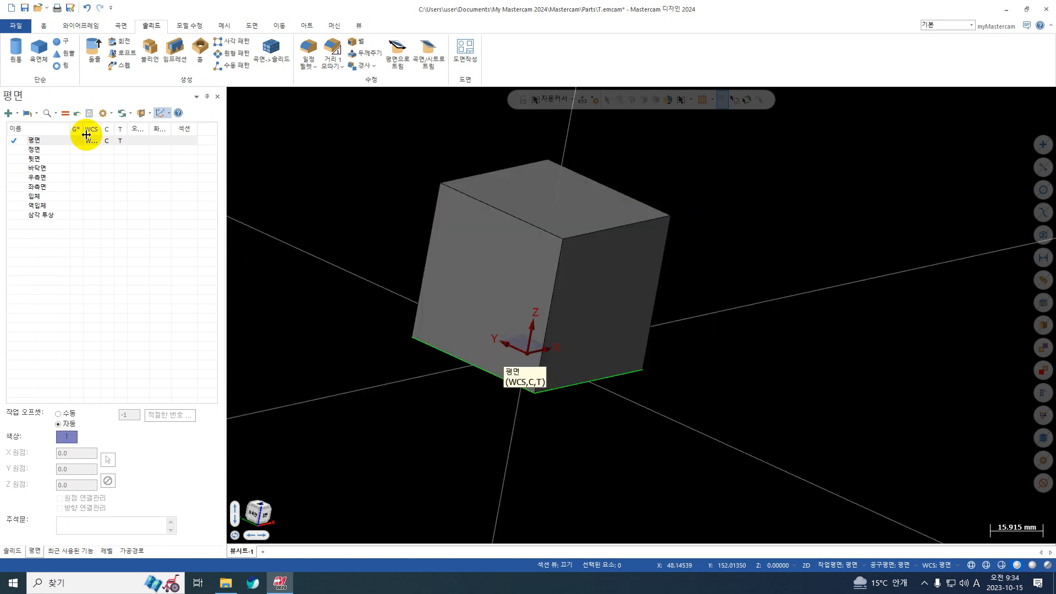
middle_drag(519, 390, 408, 391)
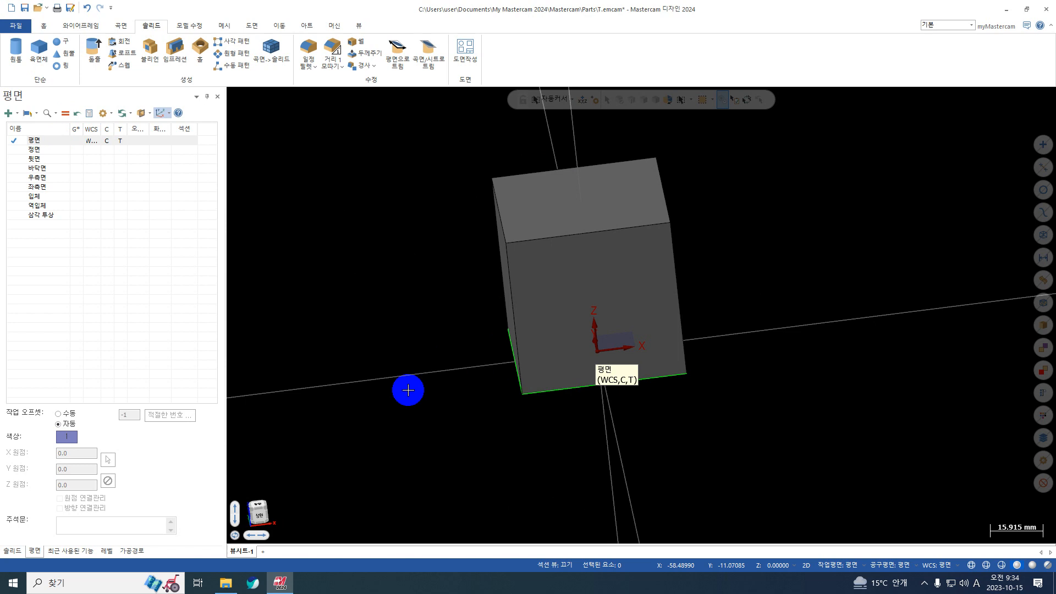
click(17, 115)
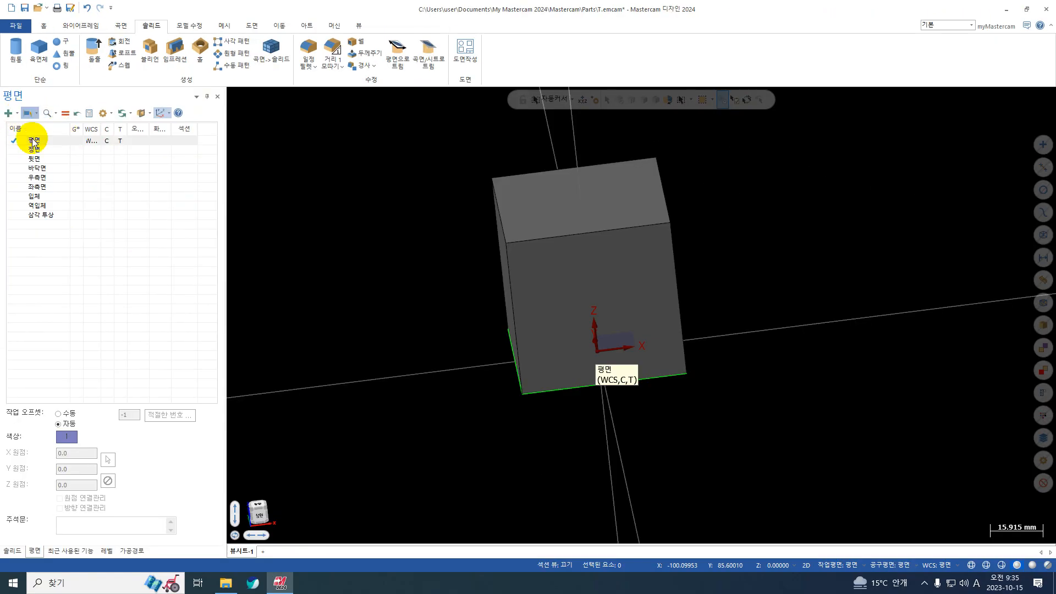
click(57, 226)
click(11, 113)
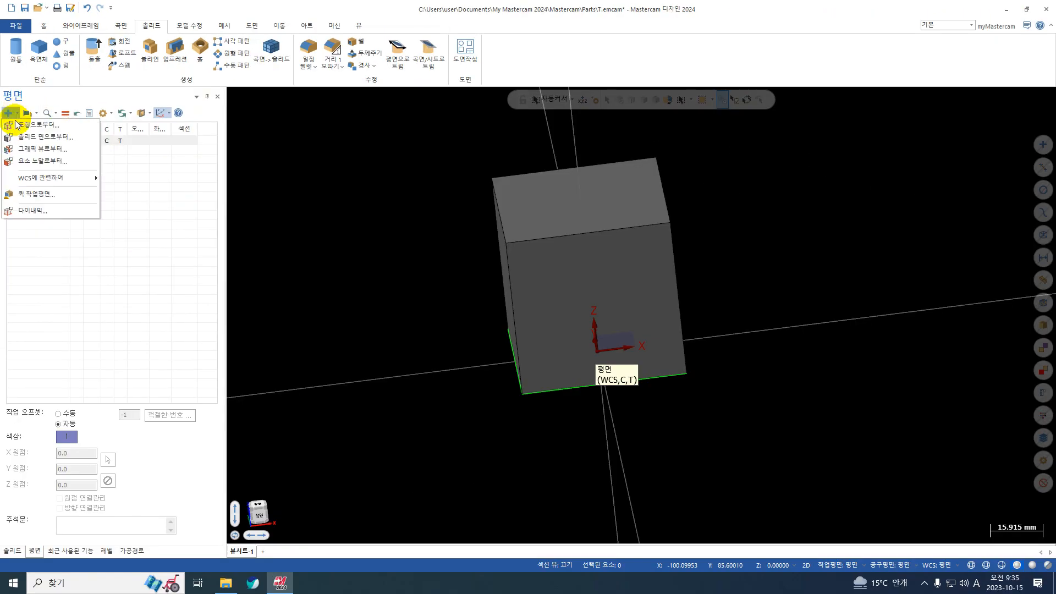
click(18, 141)
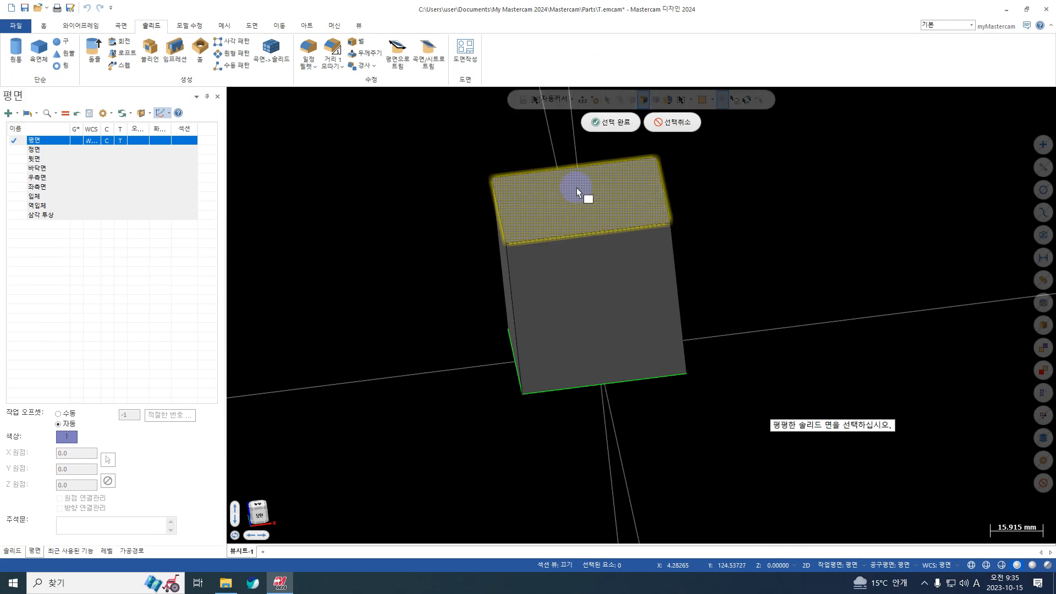
middle_drag(576, 187, 501, 263)
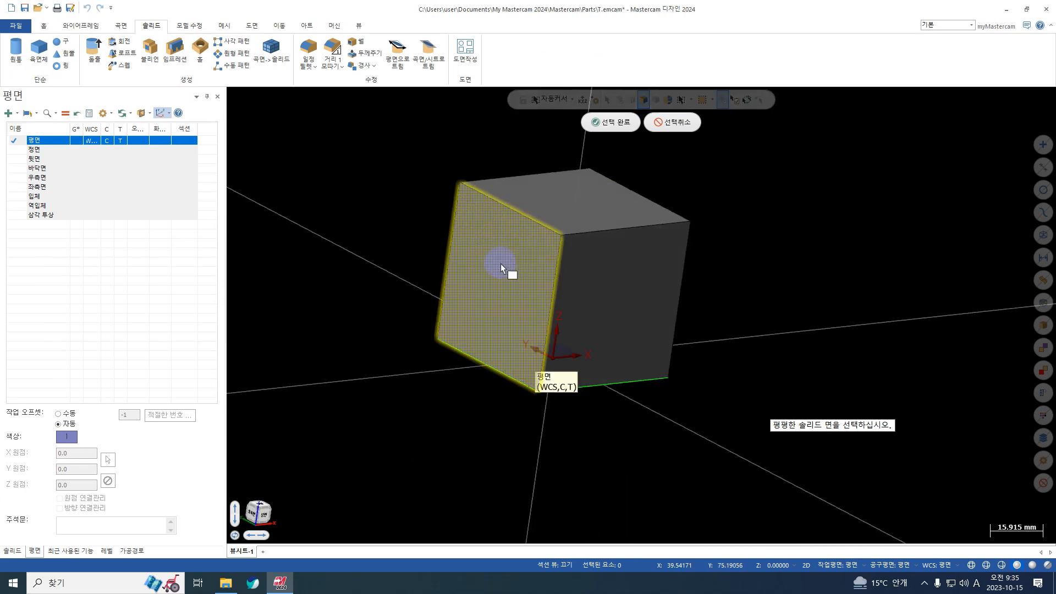
click(572, 188)
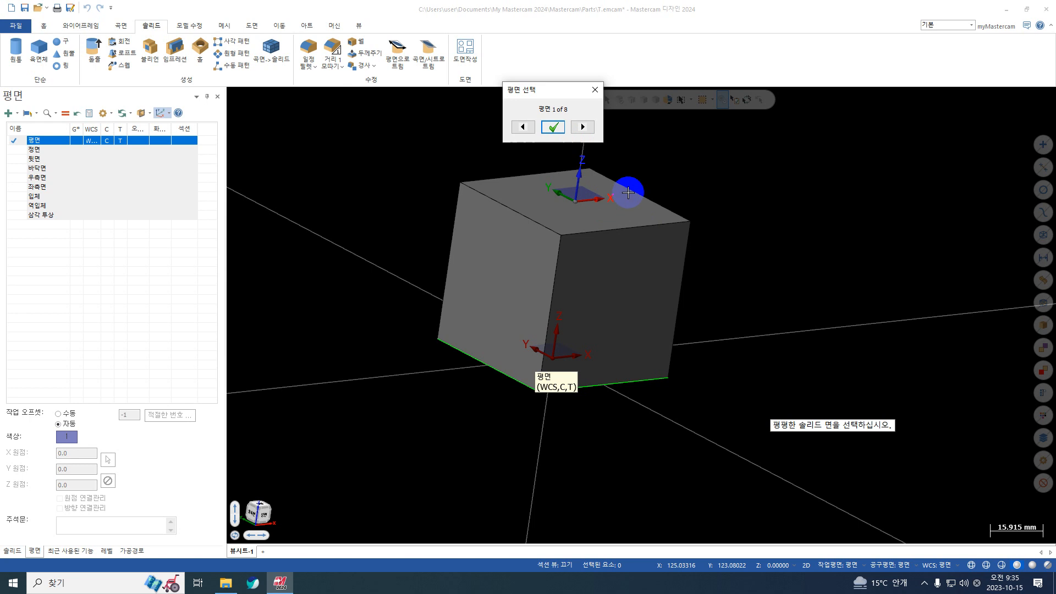
Step: Cycle through all eight candidate axis orientations for the plane on the cube's upper face
middle_drag(586, 171, 557, 174)
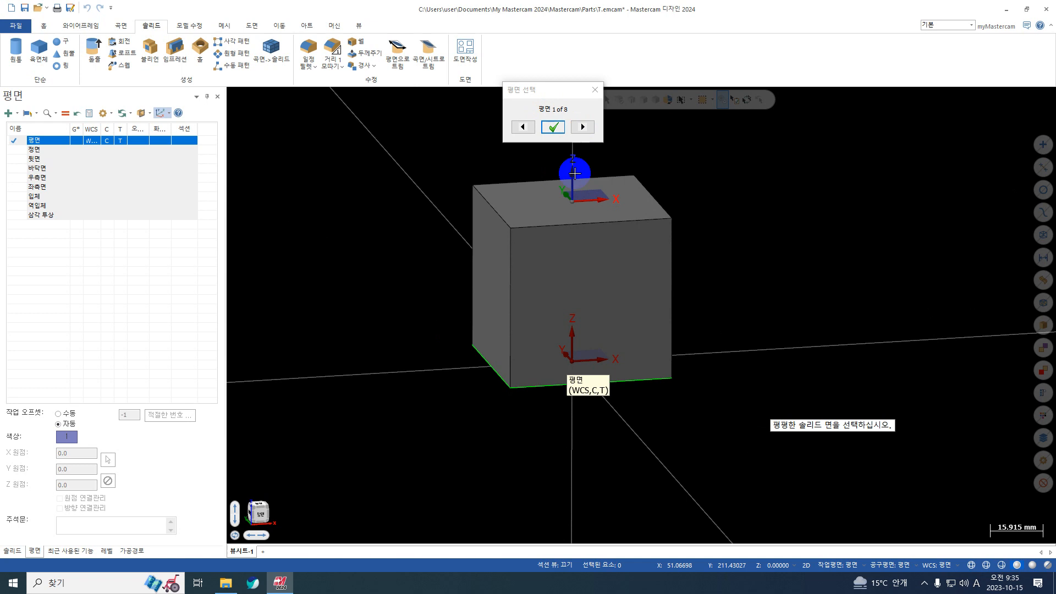
click(583, 127)
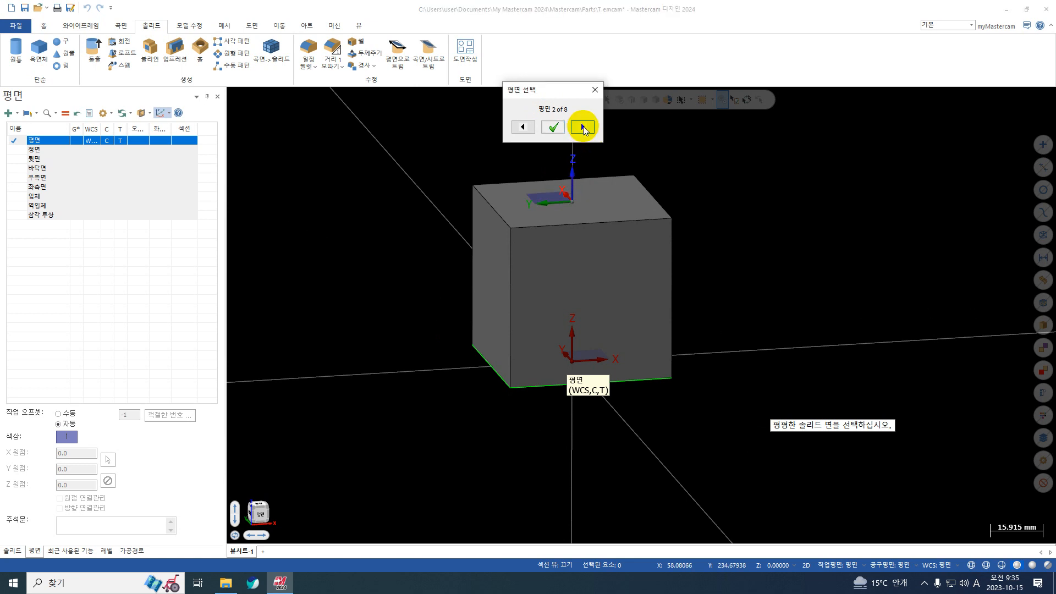
click(584, 128)
click(584, 127)
click(584, 128)
click(584, 127)
click(584, 128)
click(583, 128)
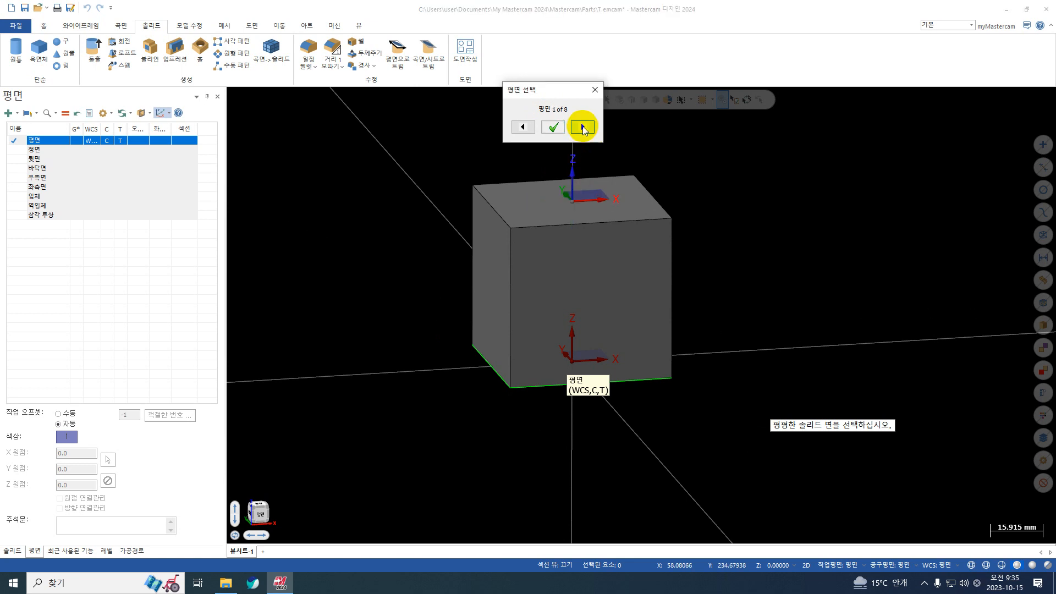
click(584, 127)
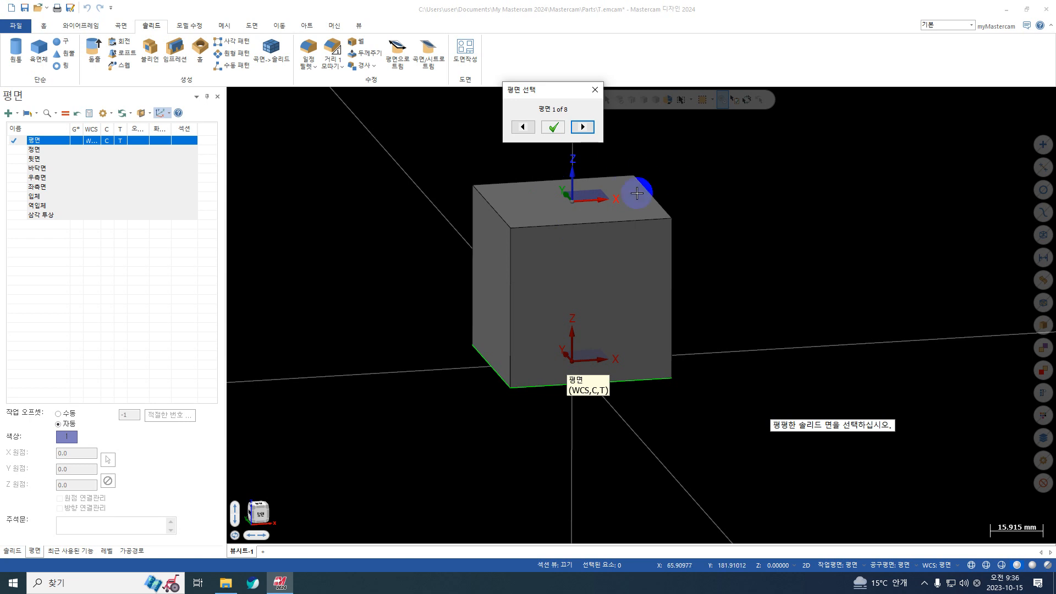
Step: Accept axis orientation 4 of 8 for the new plane on the cube's upper face
click(583, 127)
click(583, 127)
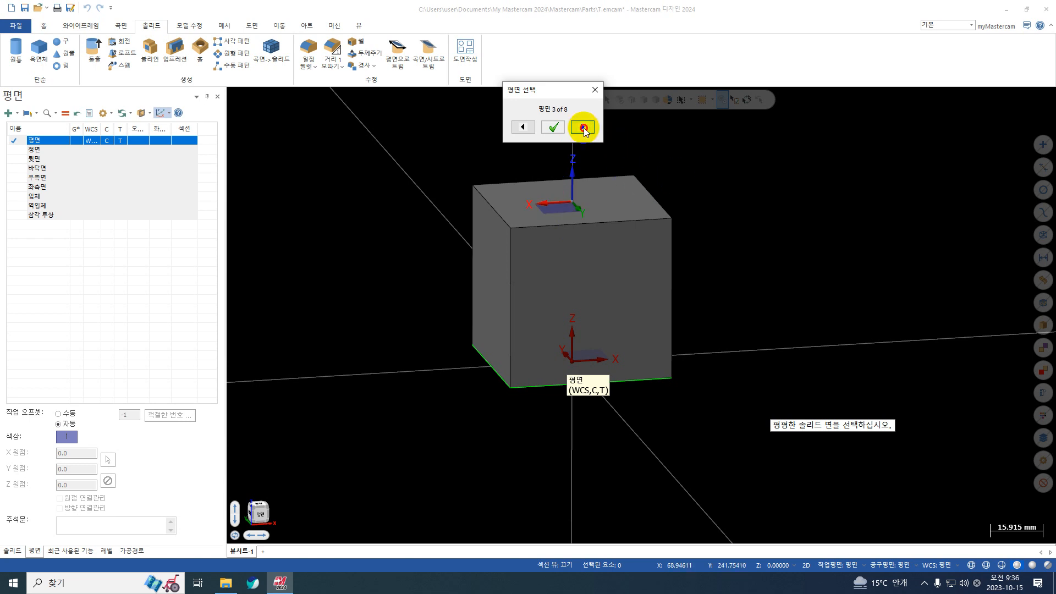
click(583, 128)
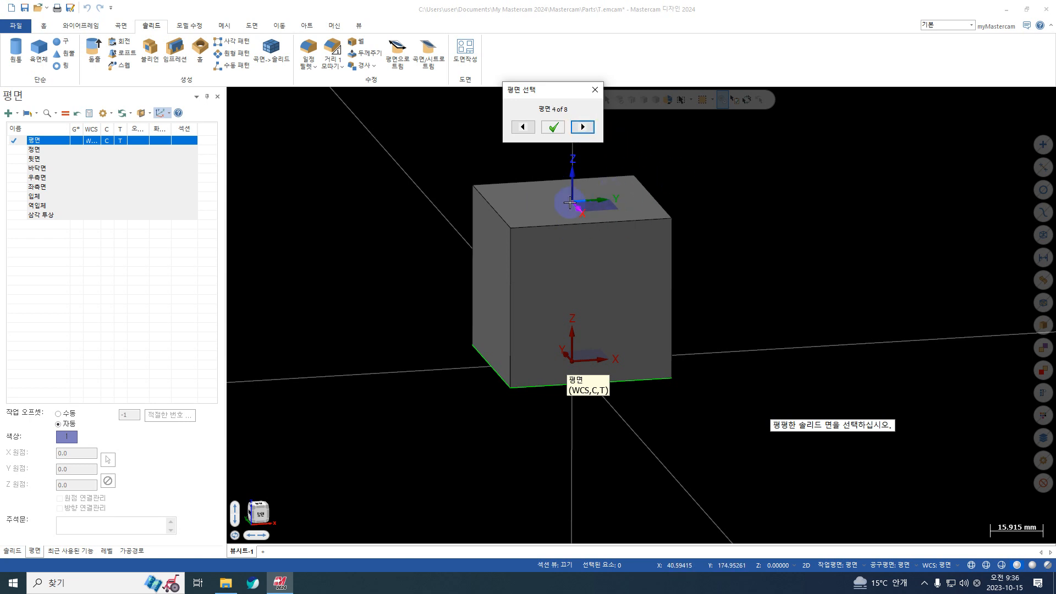
click(604, 243)
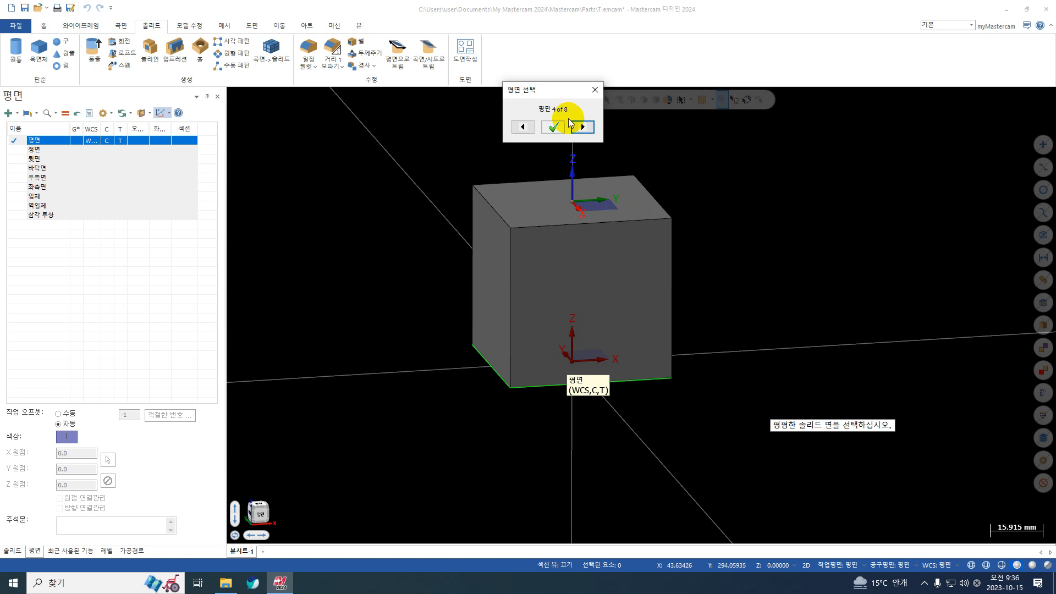
click(553, 128)
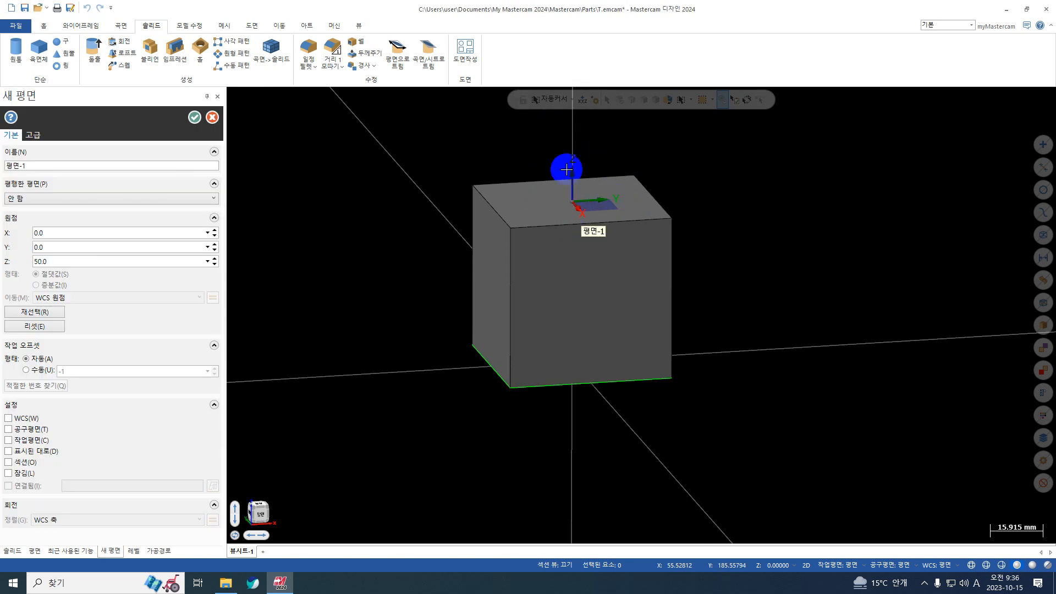
Step: Relocate the new plane's origin to the upper face's corner at X 25, Y 25, Z 50 and create the plane
click(41, 166)
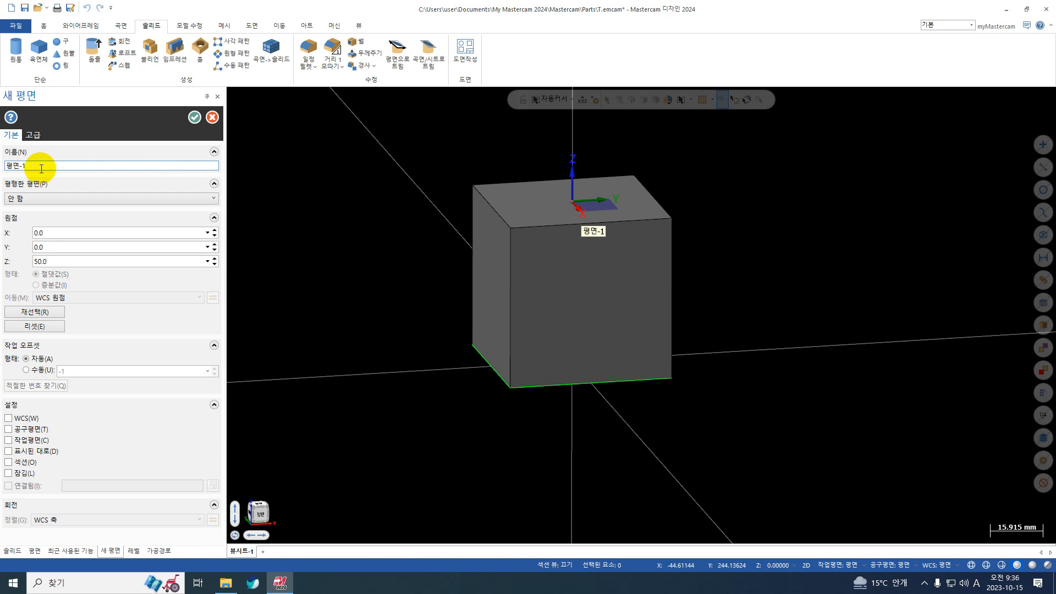
middle_drag(577, 200, 601, 213)
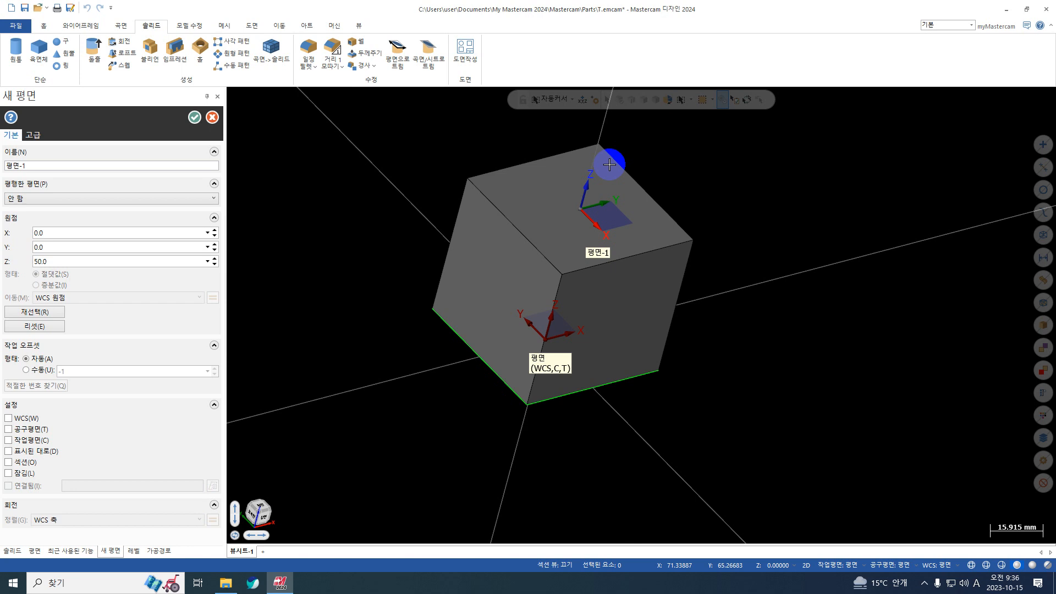
click(33, 317)
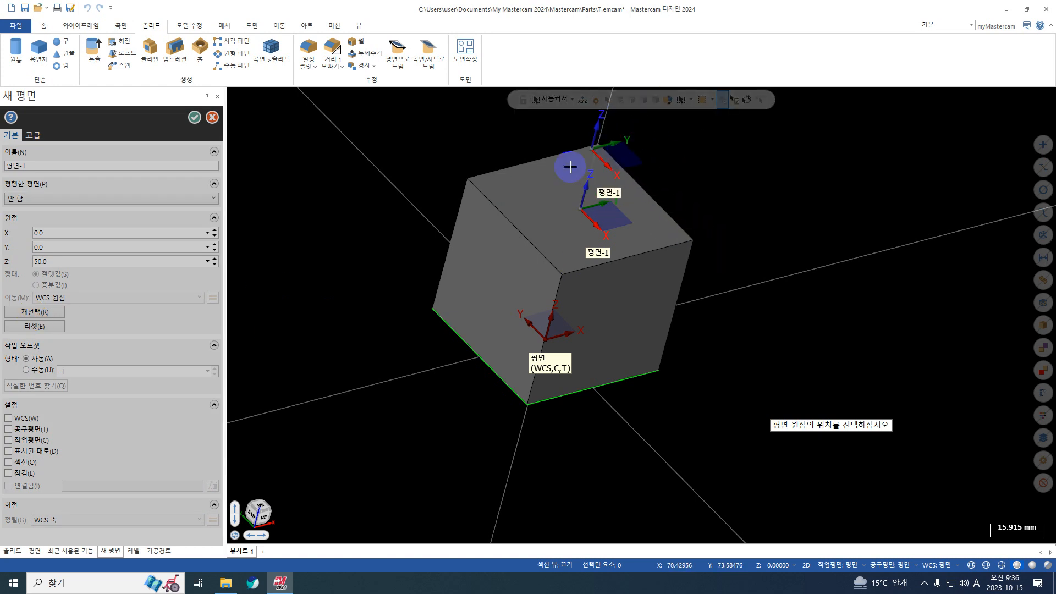
click(601, 146)
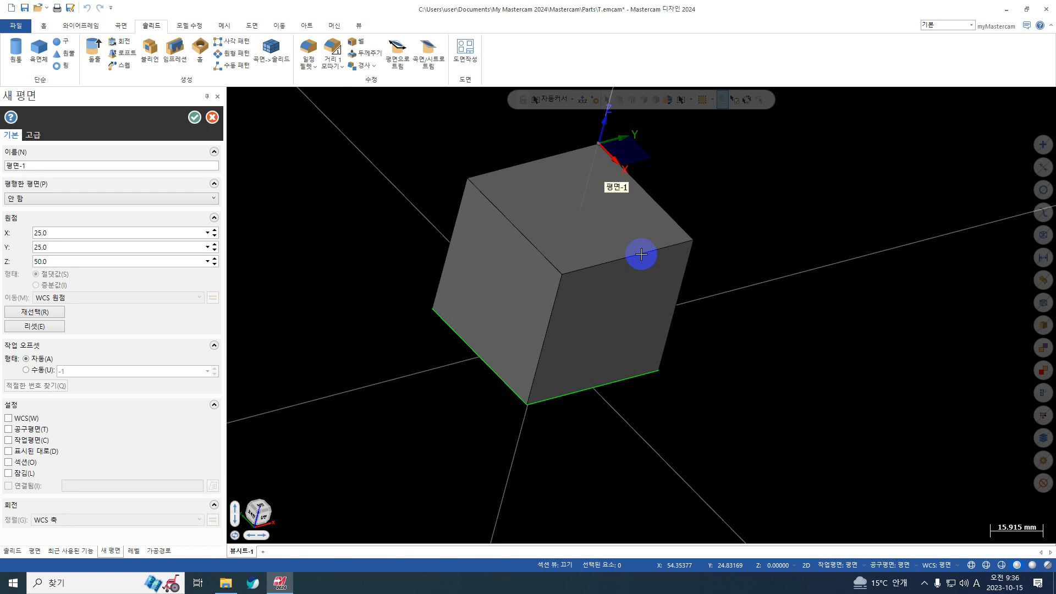
click(194, 118)
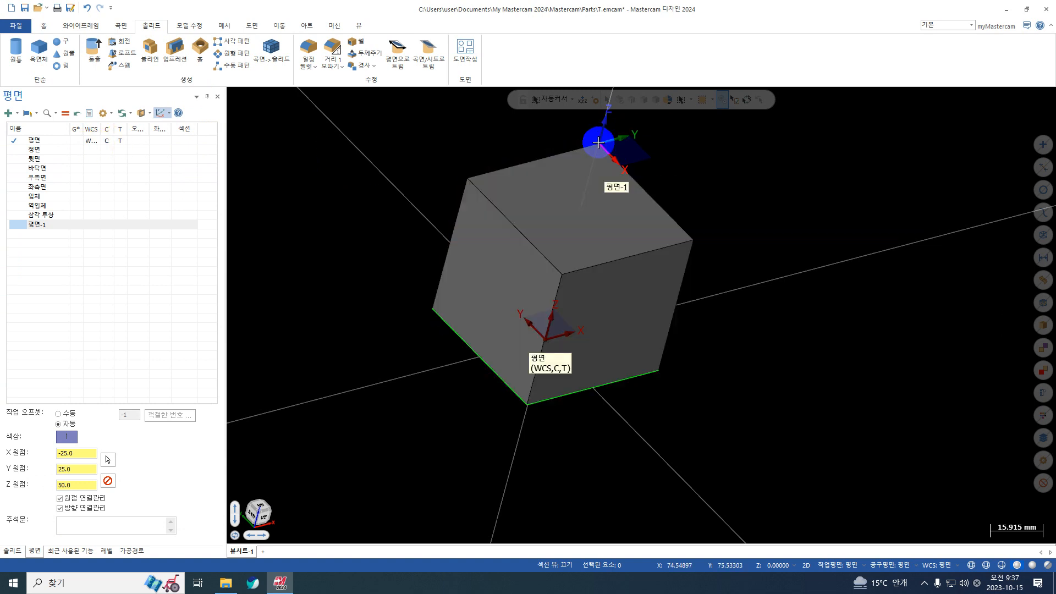
Step: Make 평면-1 the WCS, construction plane and tool plane, and look straight at it before rotating to a 3D view
click(92, 226)
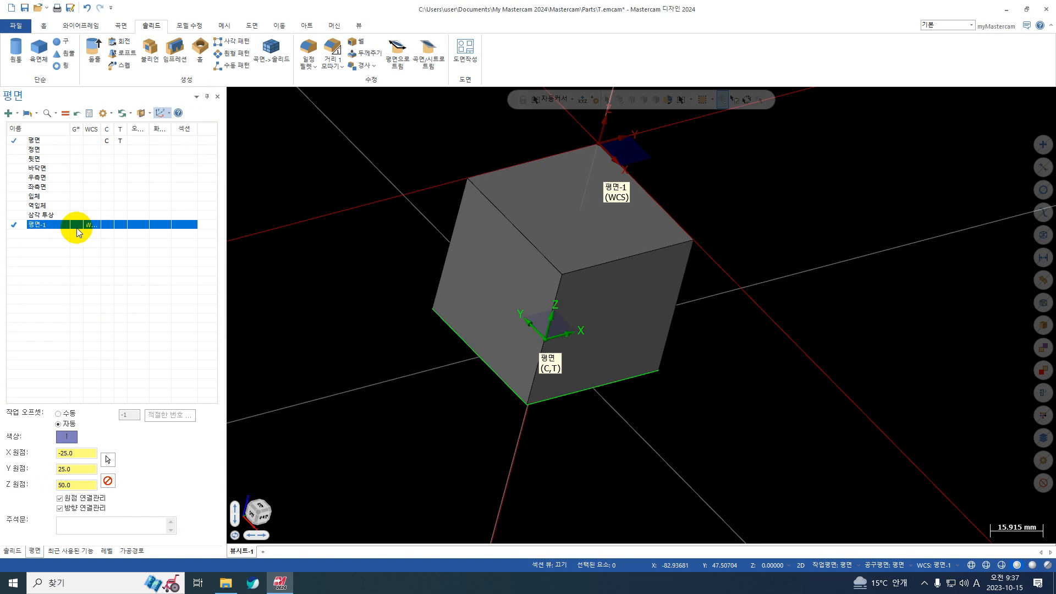
middle_drag(363, 170, 507, 238)
scroll(507, 238, down, 2)
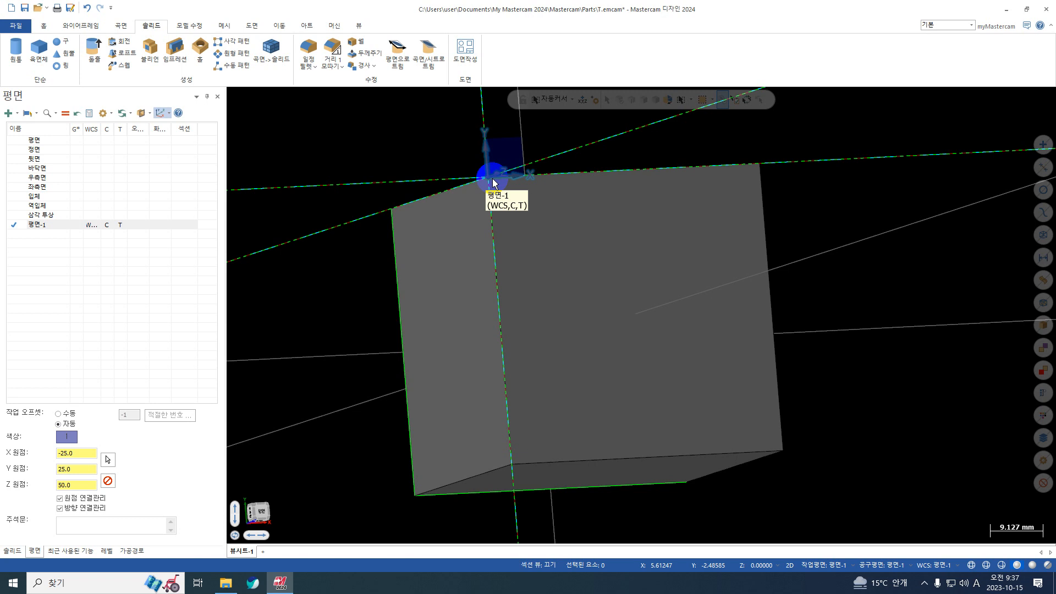
right_click(865, 294)
click(897, 332)
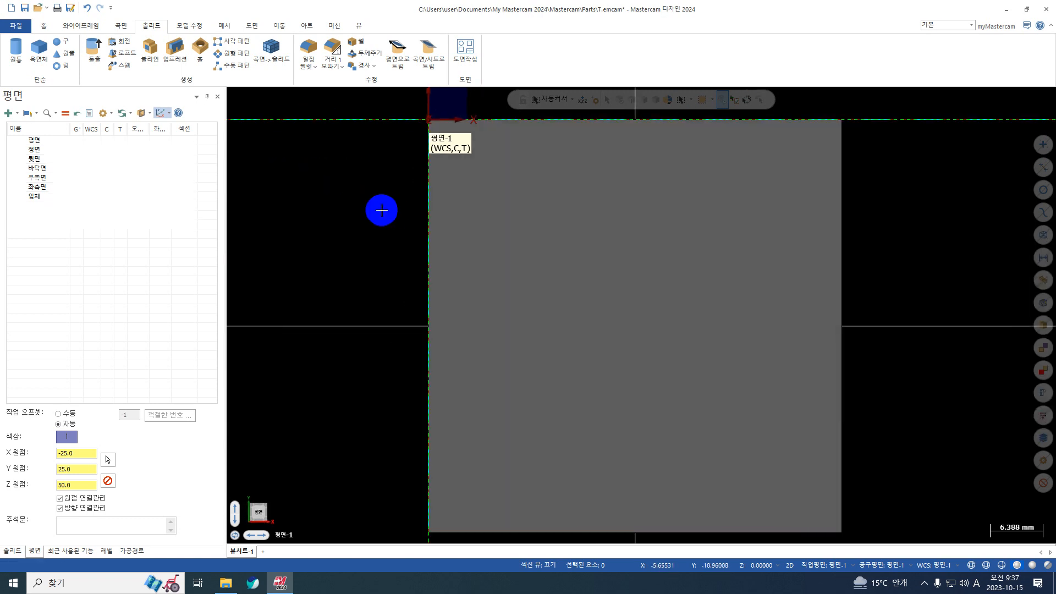
middle_drag(547, 215, 478, 200)
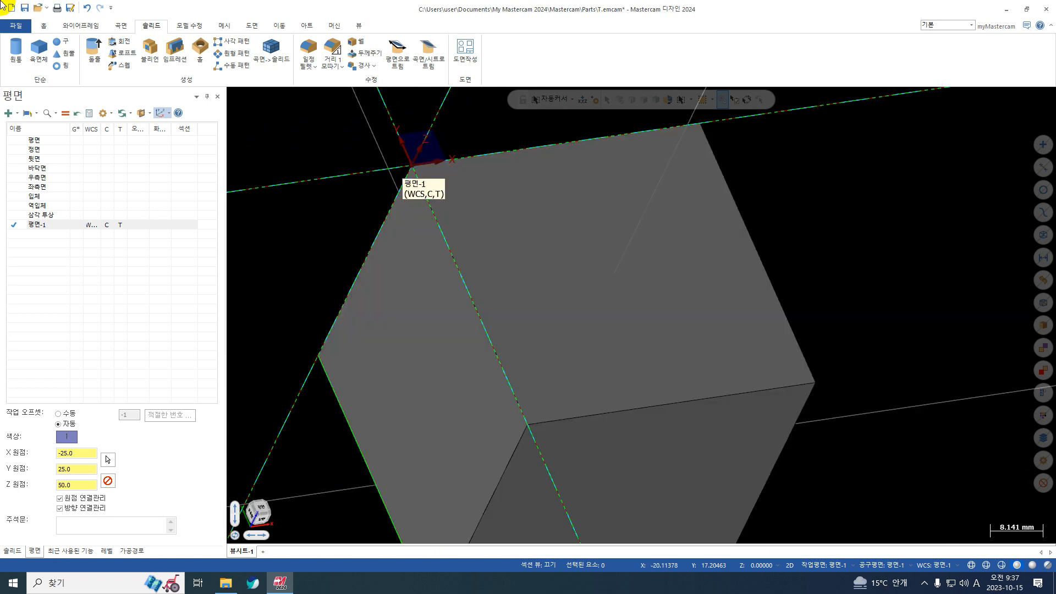
Step: Start a rectangle with center anchoring turned off and place its first corner at X25 Y0
click(79, 27)
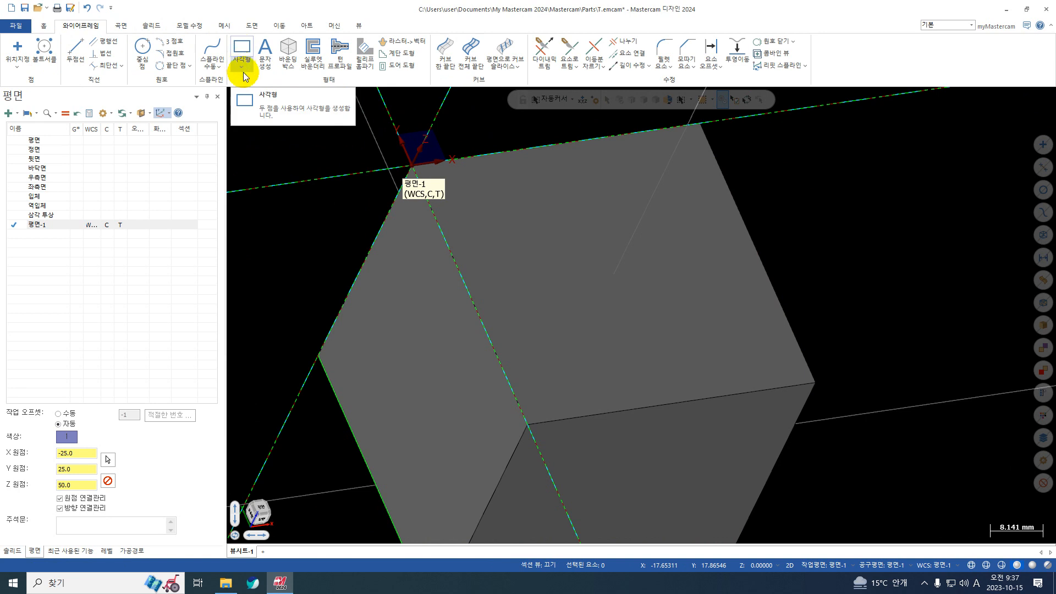
click(240, 44)
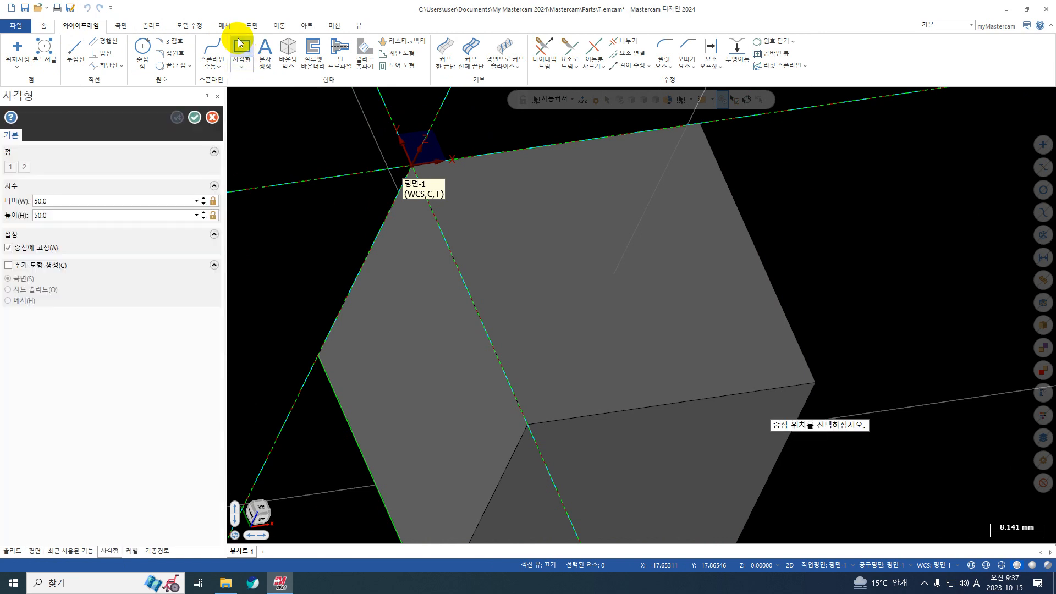
click(22, 247)
click(113, 202)
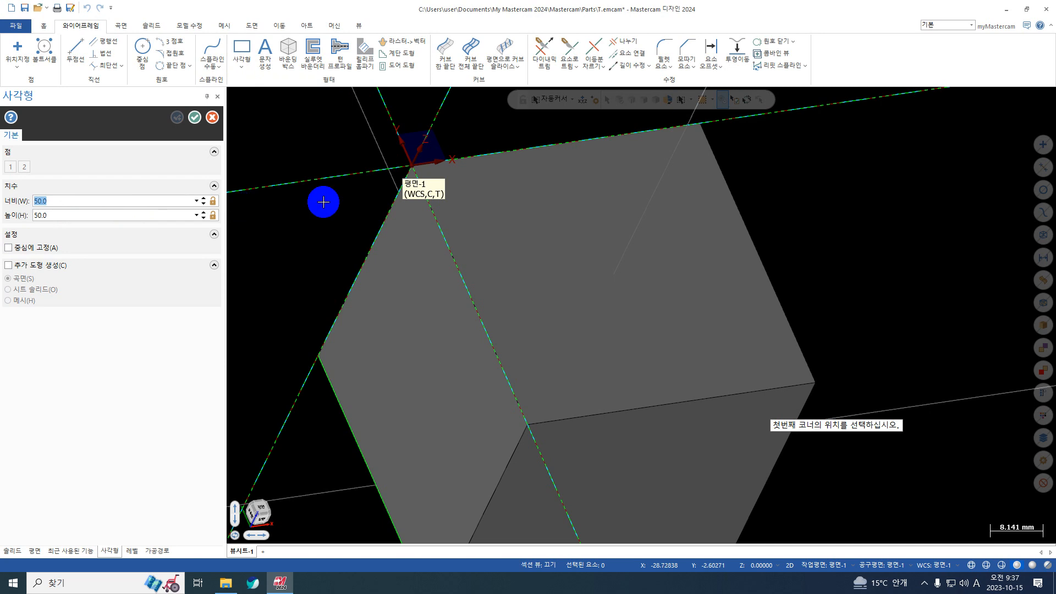
key(Escape)
click(240, 48)
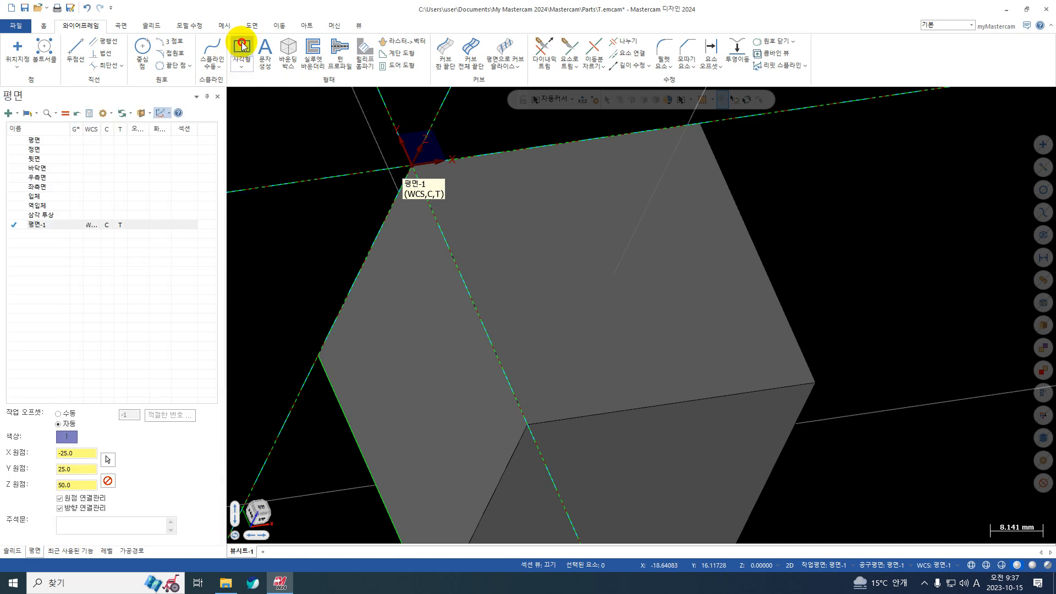
text(X)
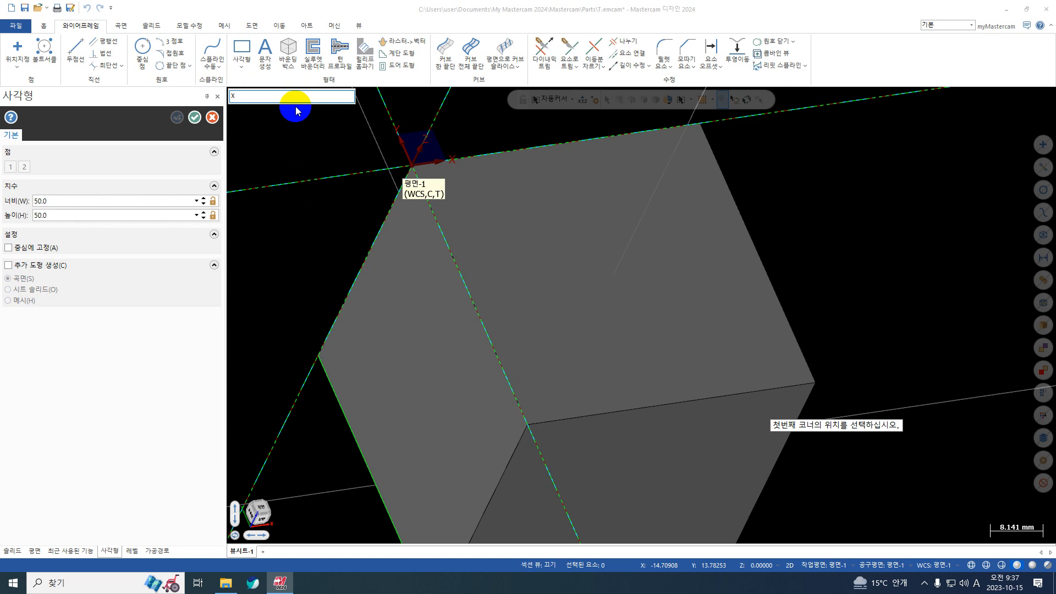
text(25Y0)
key(Return)
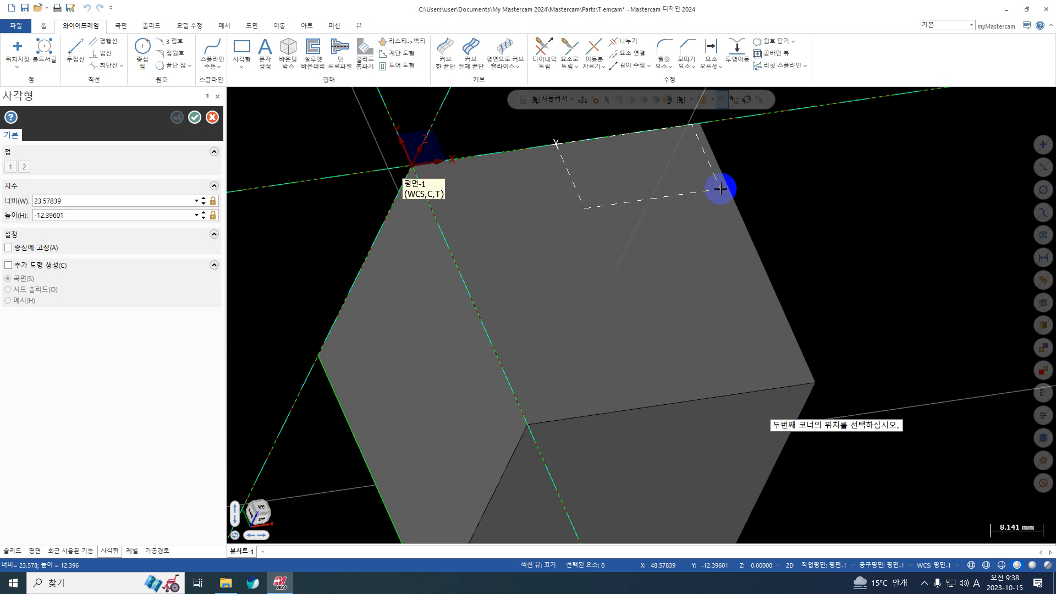
Step: Place the rectangle's second corner at X50 by coordinates, giving a width and height of 25 mm
text(X)
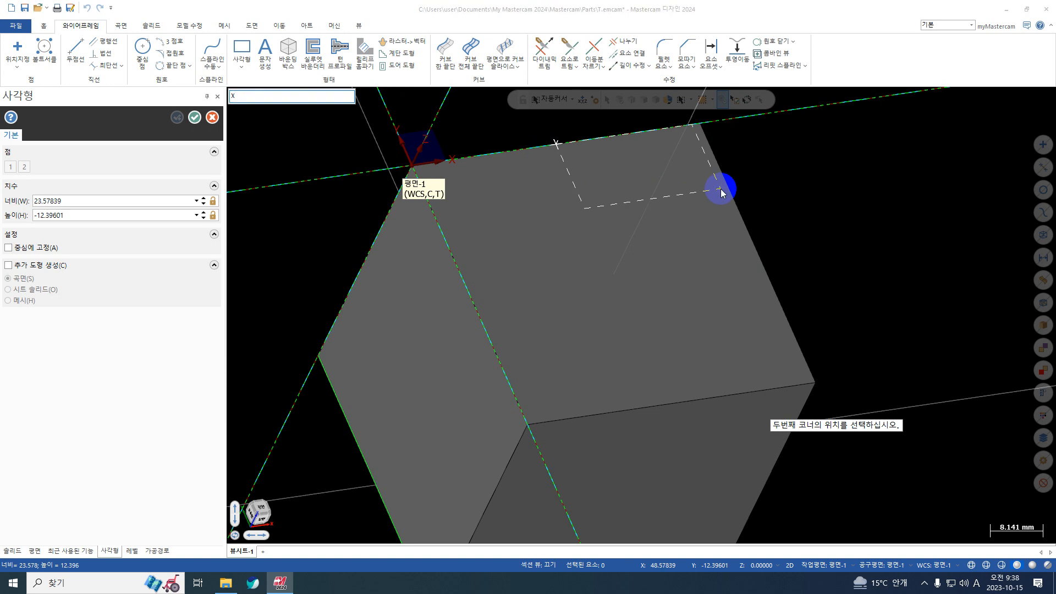
text(50TY)
key(BackSpace)
key(BackSpace)
text(T)
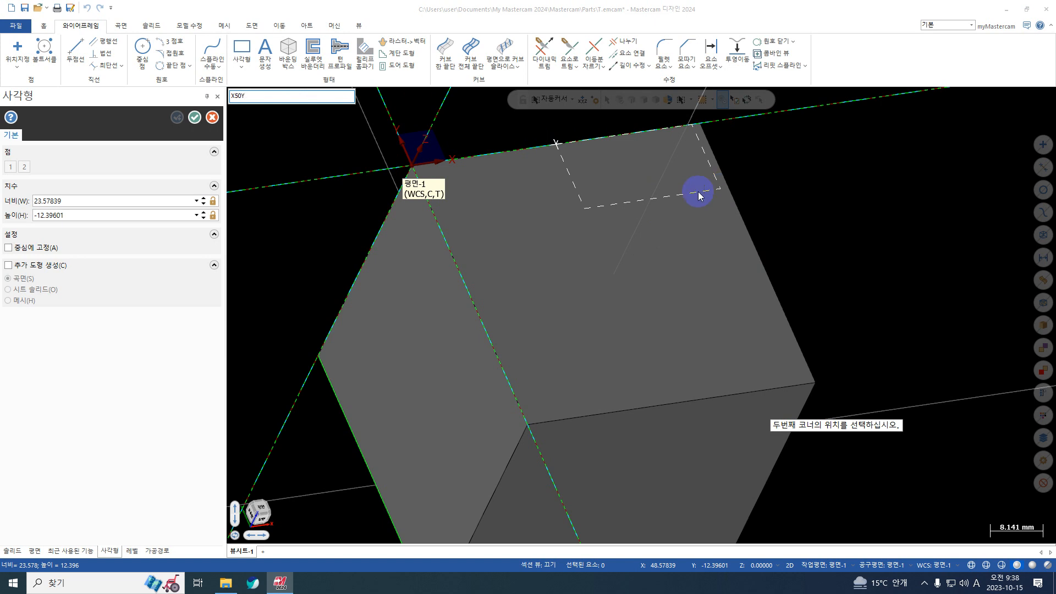
text(-25)
key(Return)
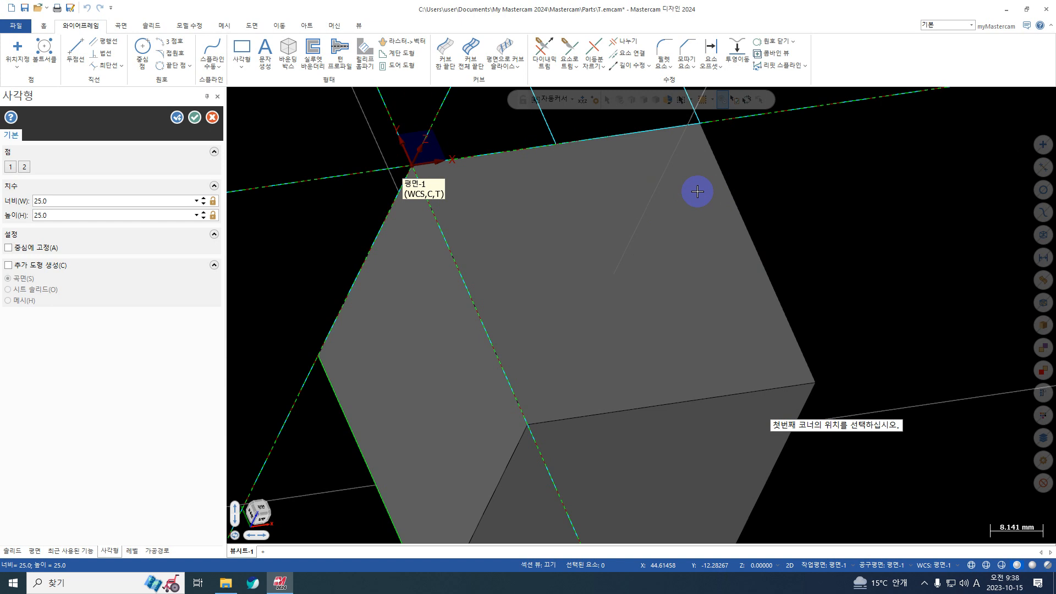
Step: Set the rectangle's height to -25 mm so it lies on the cube's face, and accept it
click(69, 215)
key(BackSpace)
text(-)
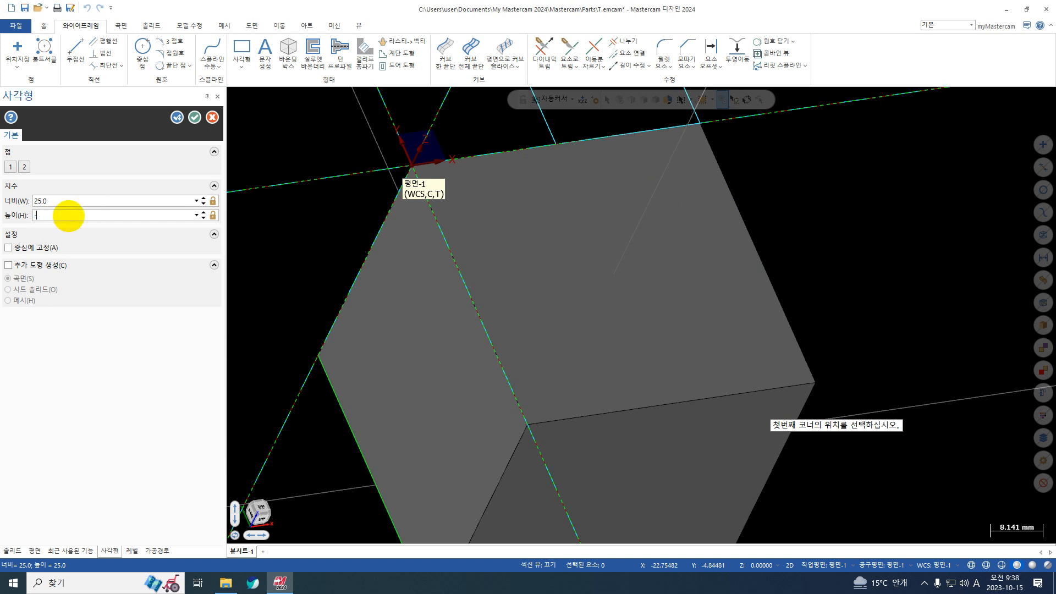
text(25)
key(Return)
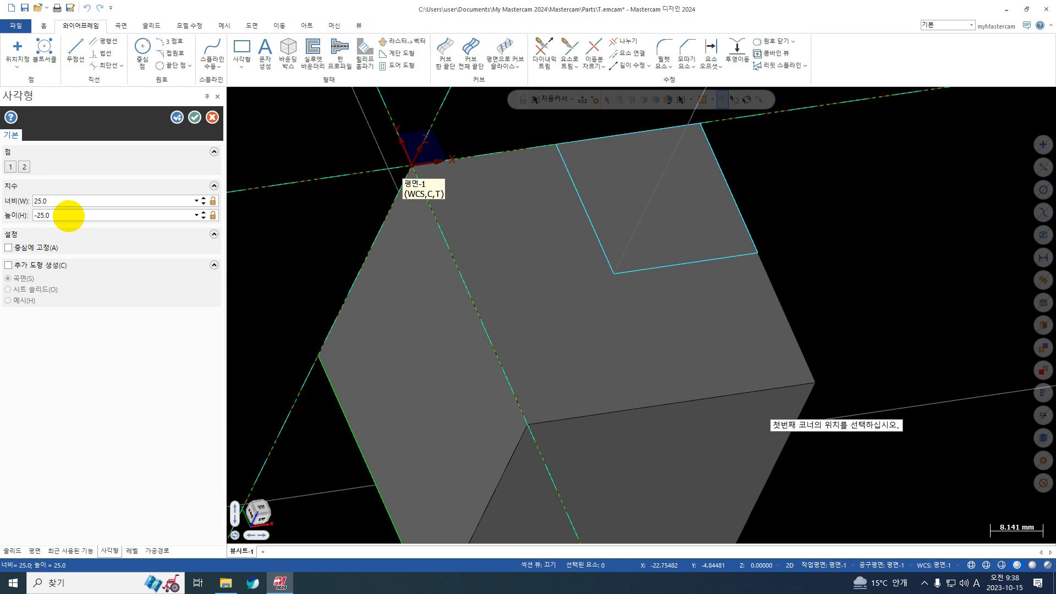
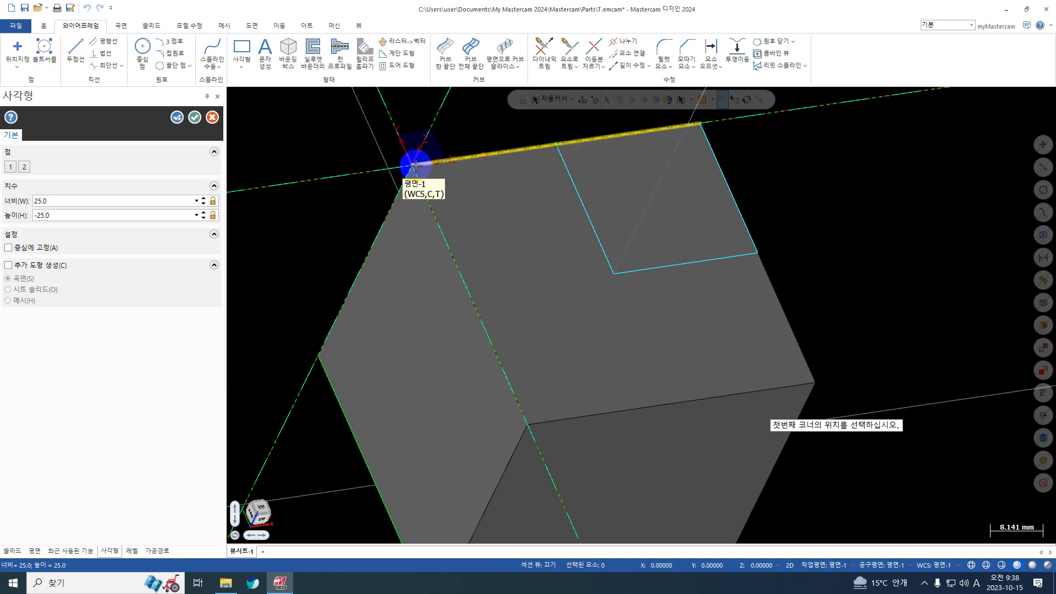
click(193, 118)
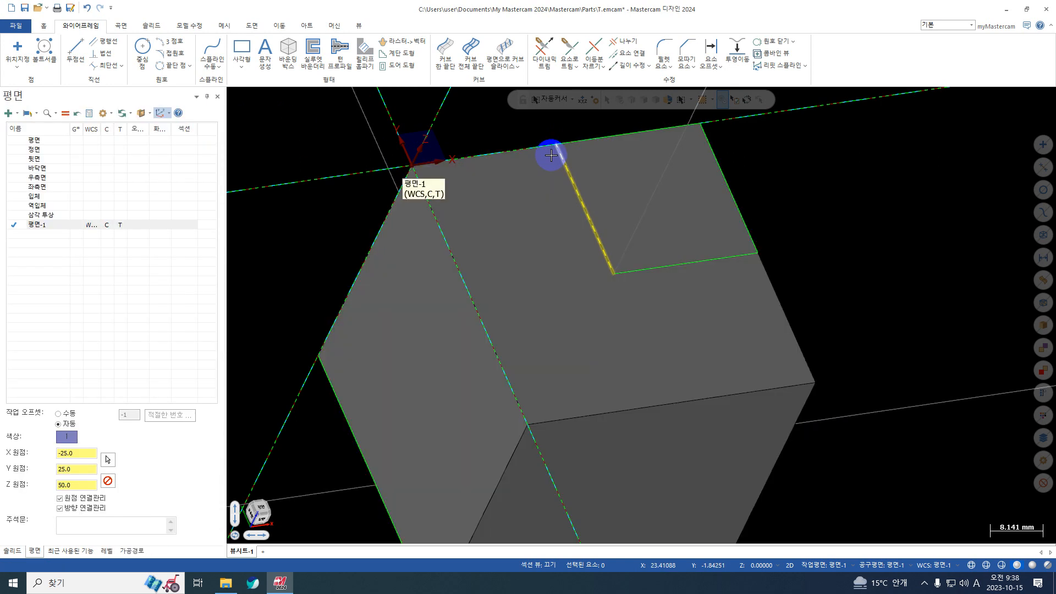
click(152, 25)
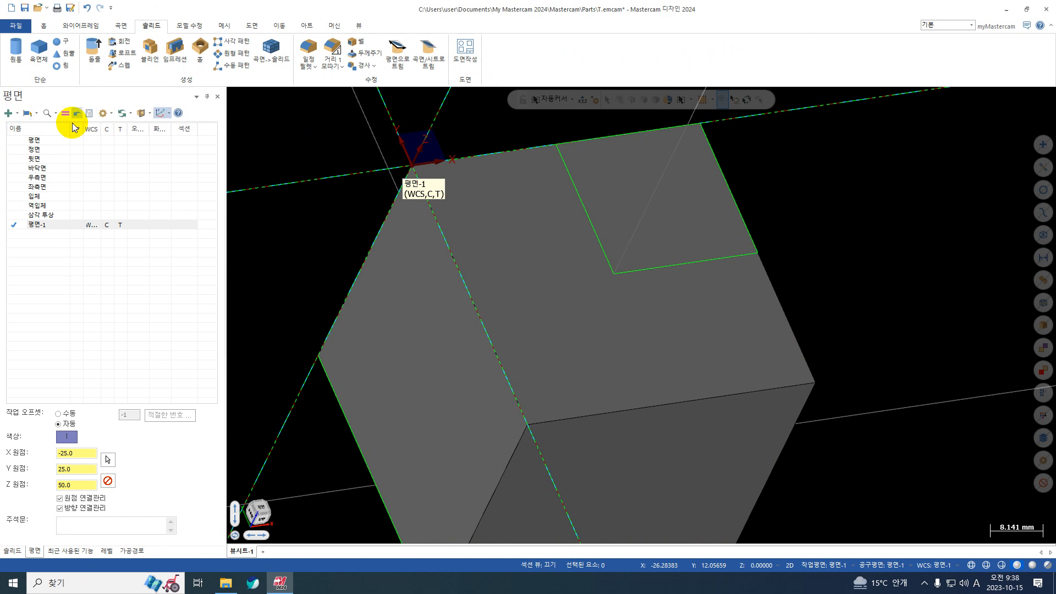
click(91, 57)
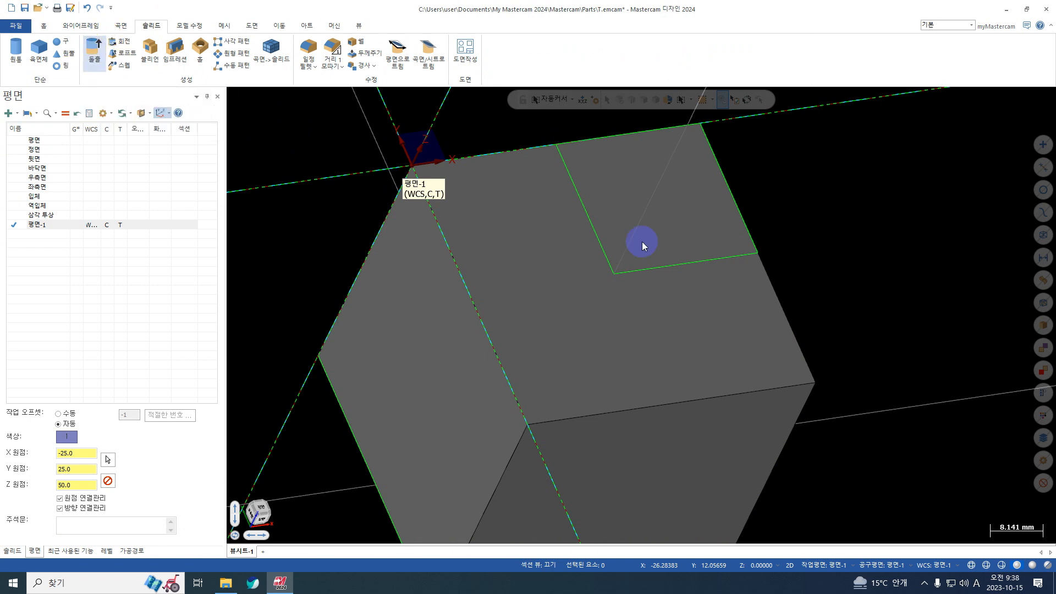
key(Return)
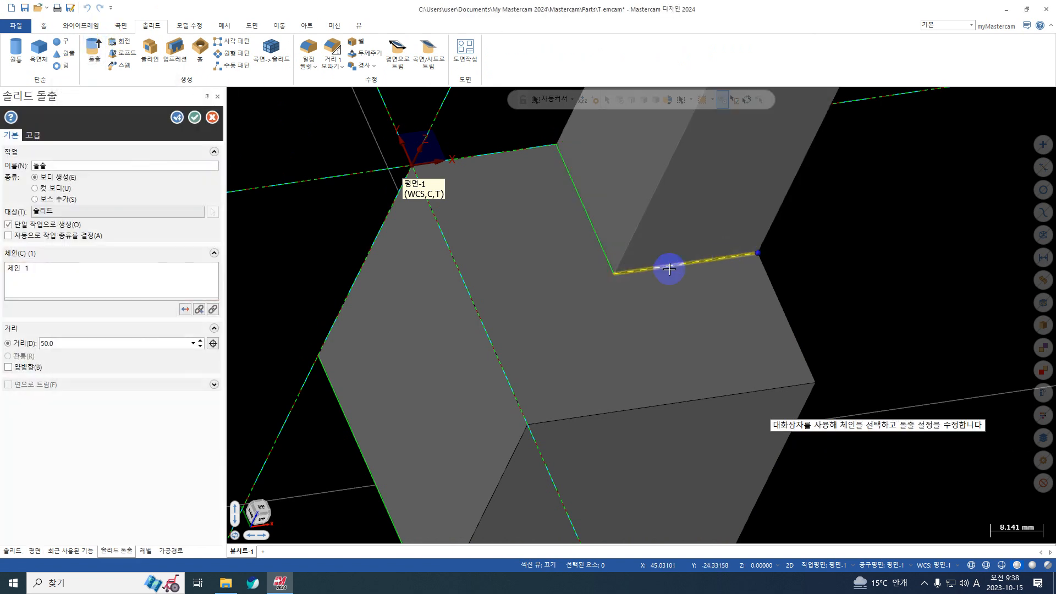
middle_drag(618, 270, 647, 229)
click(55, 188)
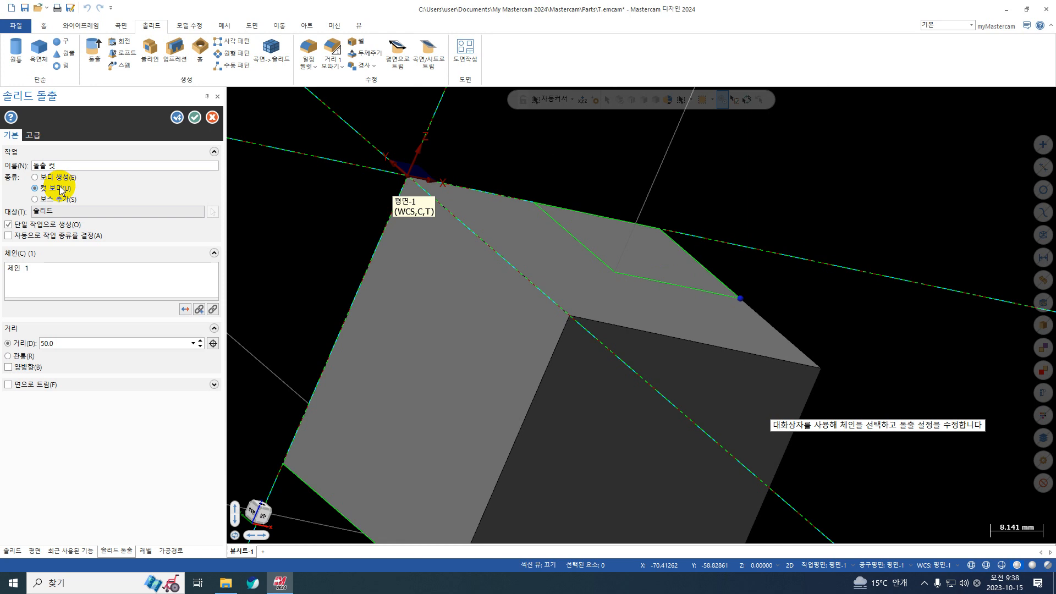
click(35, 199)
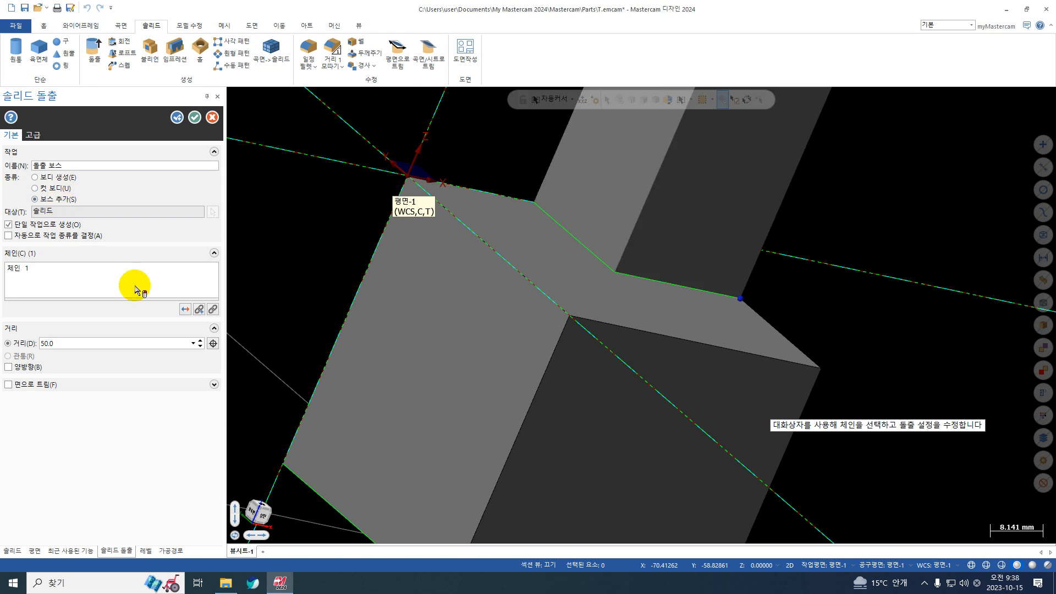
middle_drag(522, 286, 529, 334)
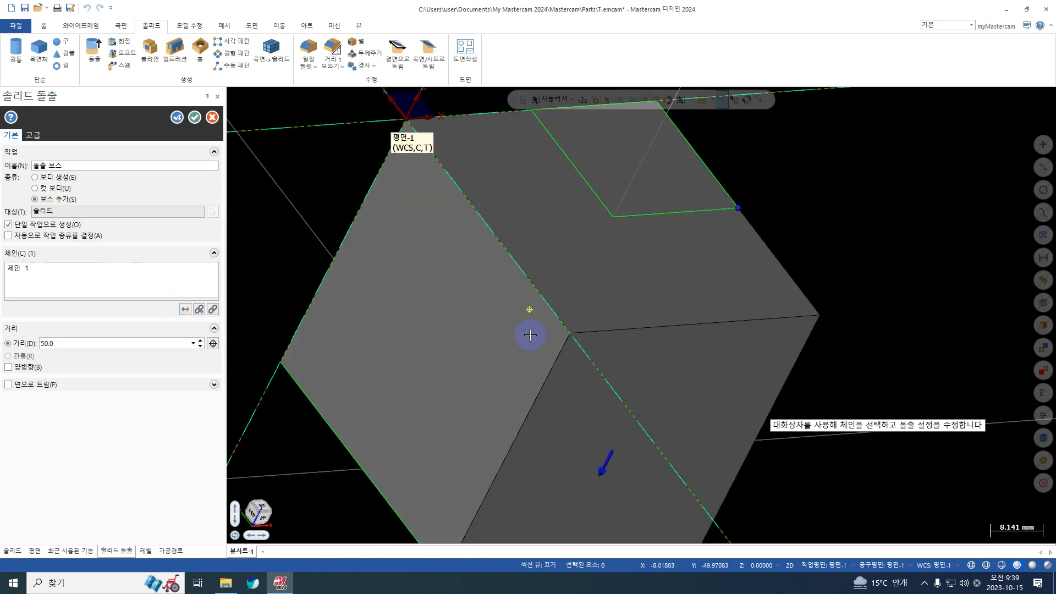
click(57, 188)
mouse_move(550, 288)
middle_down()
mouse_move(563, 264)
mouse_move(537, 265)
middle_up()
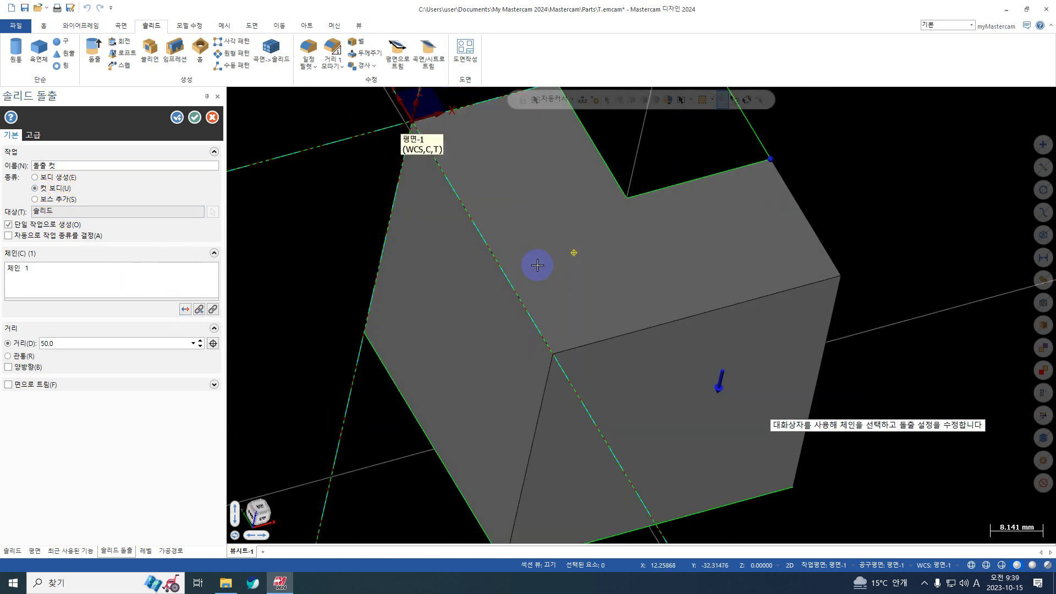
key(Escape)
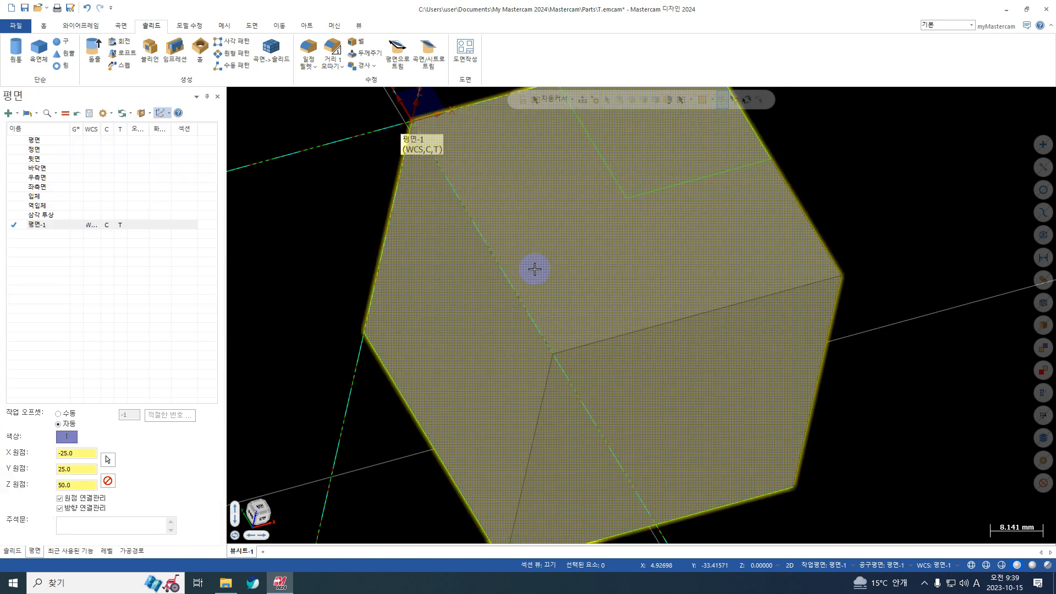
Step: Start a one-distance chamfer and, with only edge selection enabled, select the edge between the cube's upper and front faces
scroll(536, 270, down, 3)
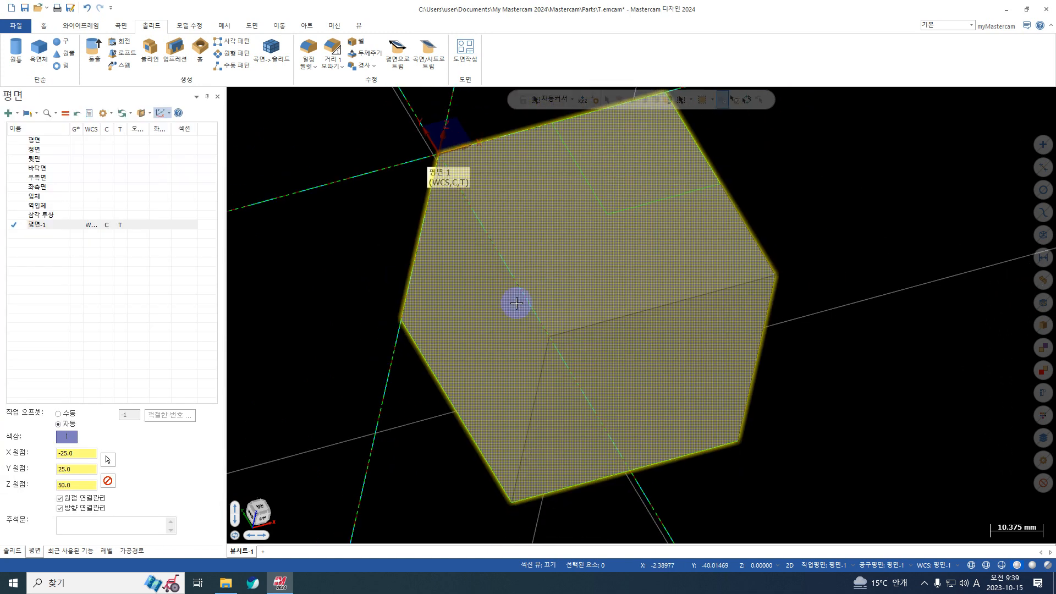
middle_drag(368, 203, 377, 184)
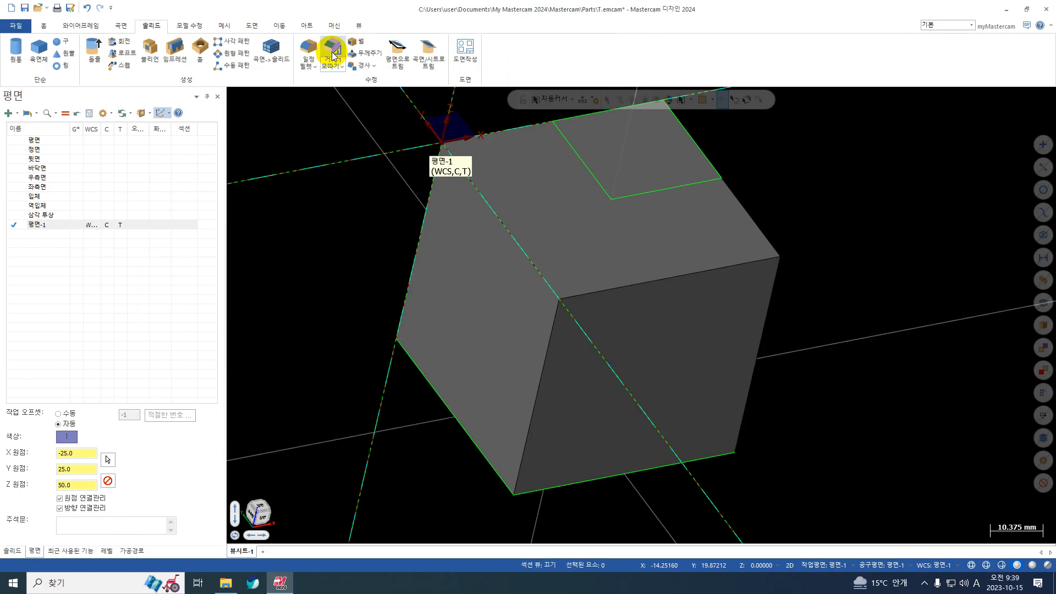
click(426, 65)
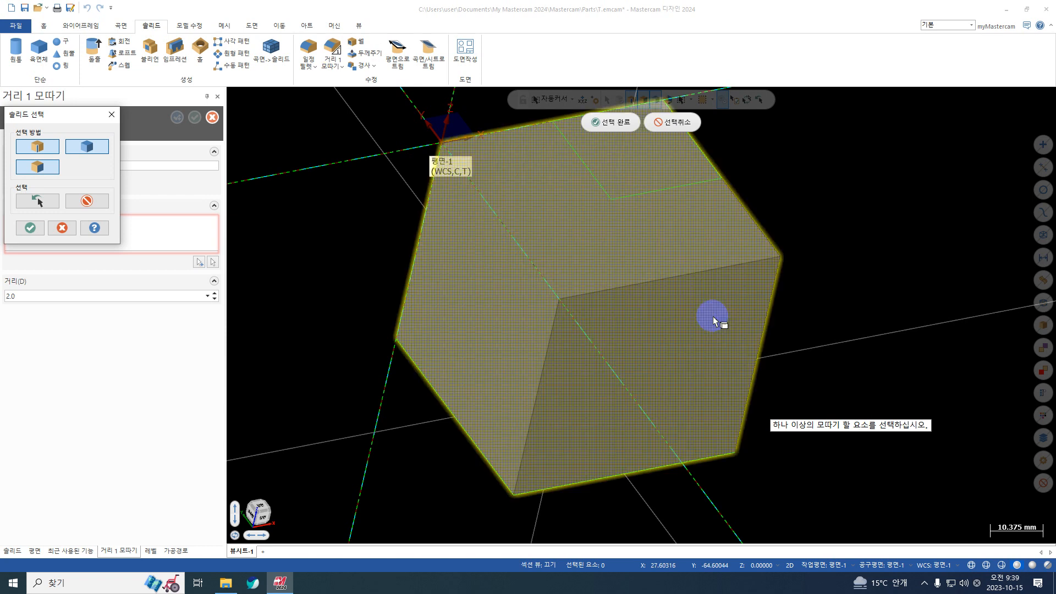
click(675, 275)
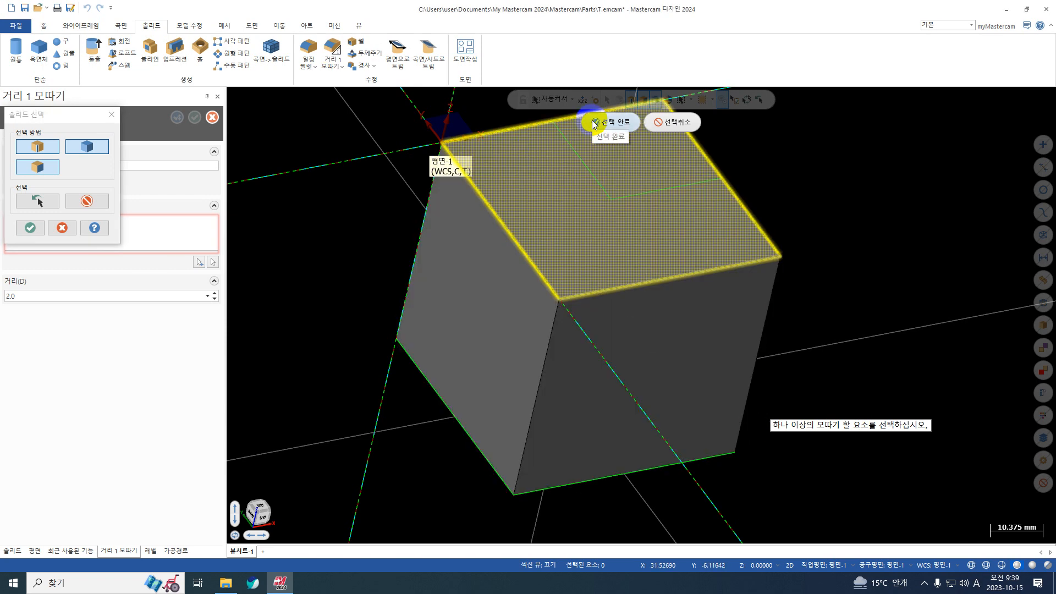
click(87, 201)
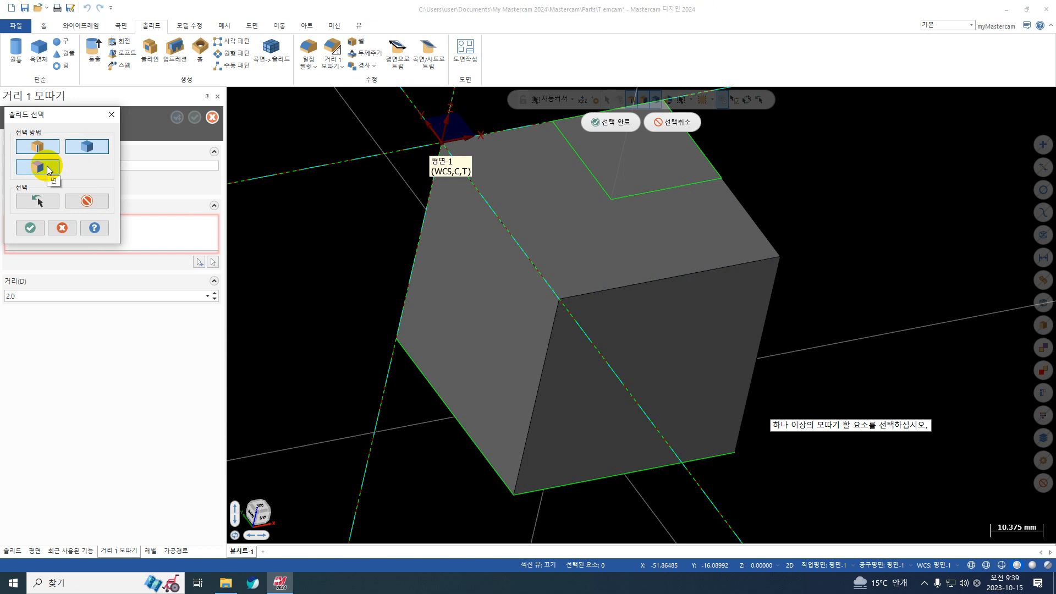
click(41, 147)
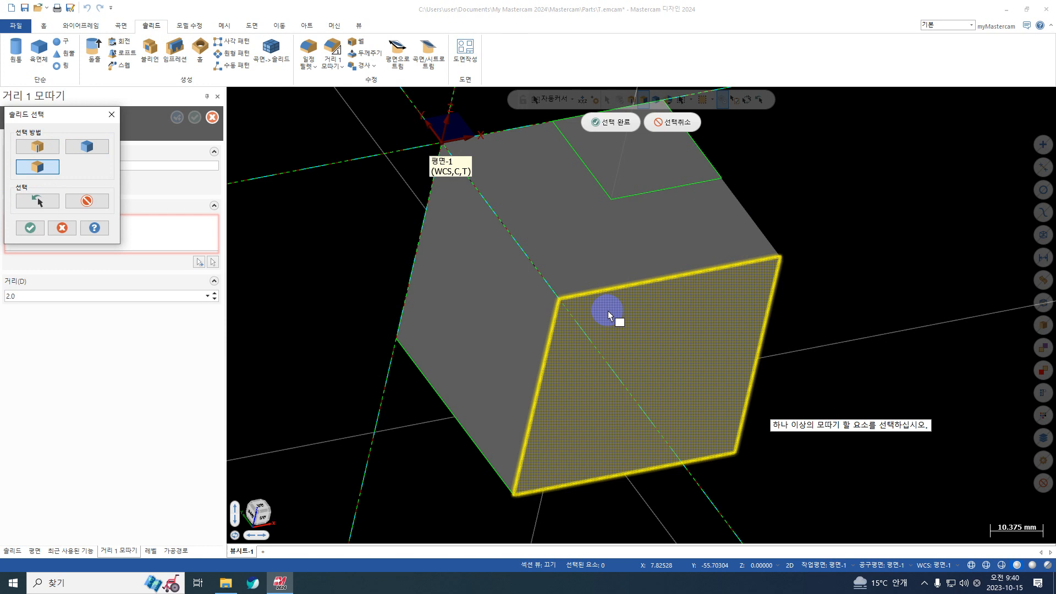
click(88, 146)
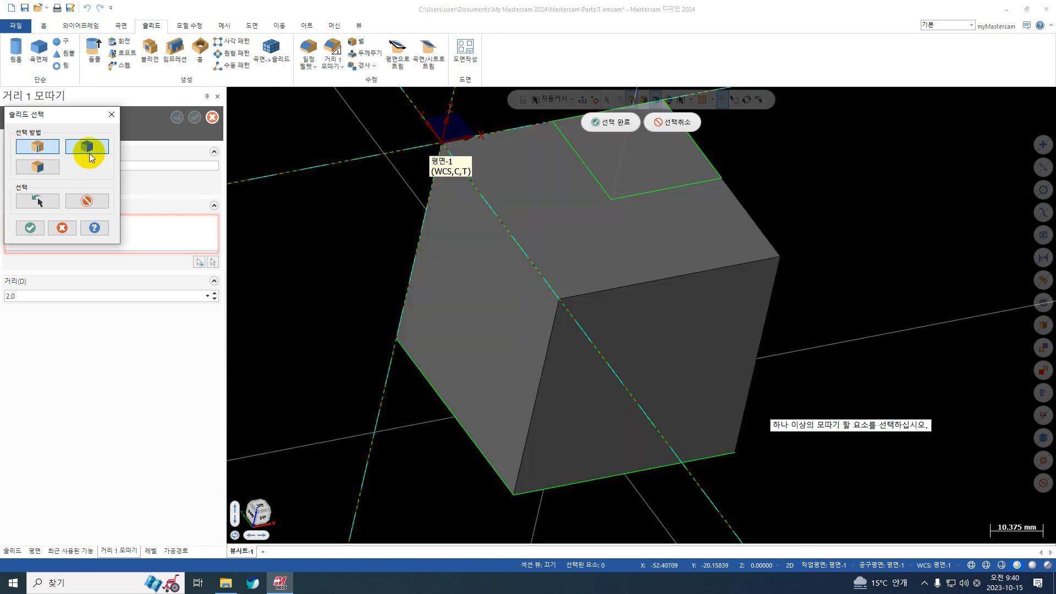
click(44, 160)
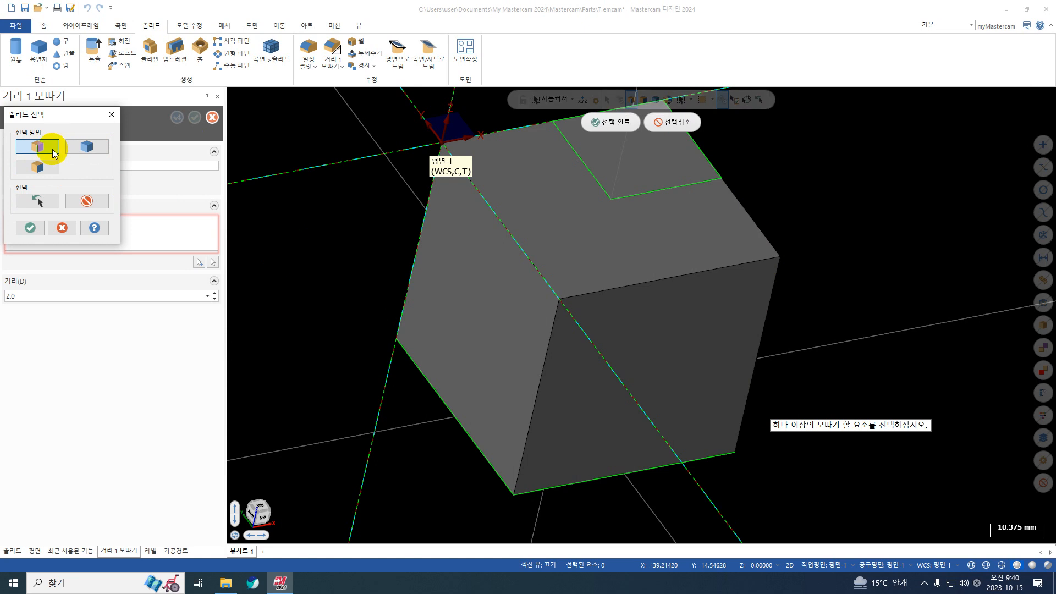
click(684, 279)
click(30, 228)
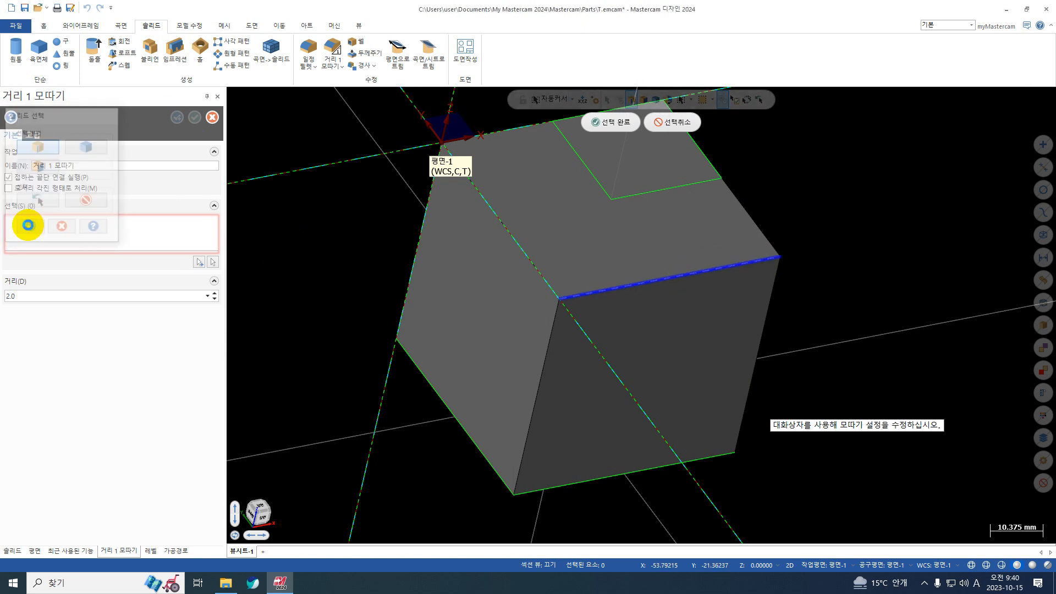
Step: Set the chamfer distance to 20 mm and apply the chamfer
click(69, 287)
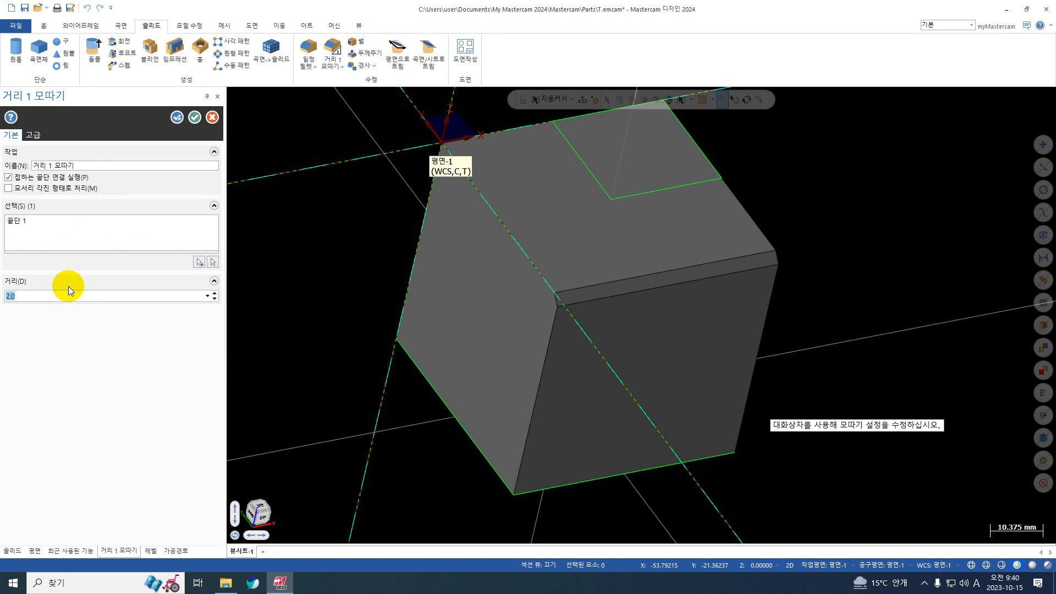
text(20)
key(Return)
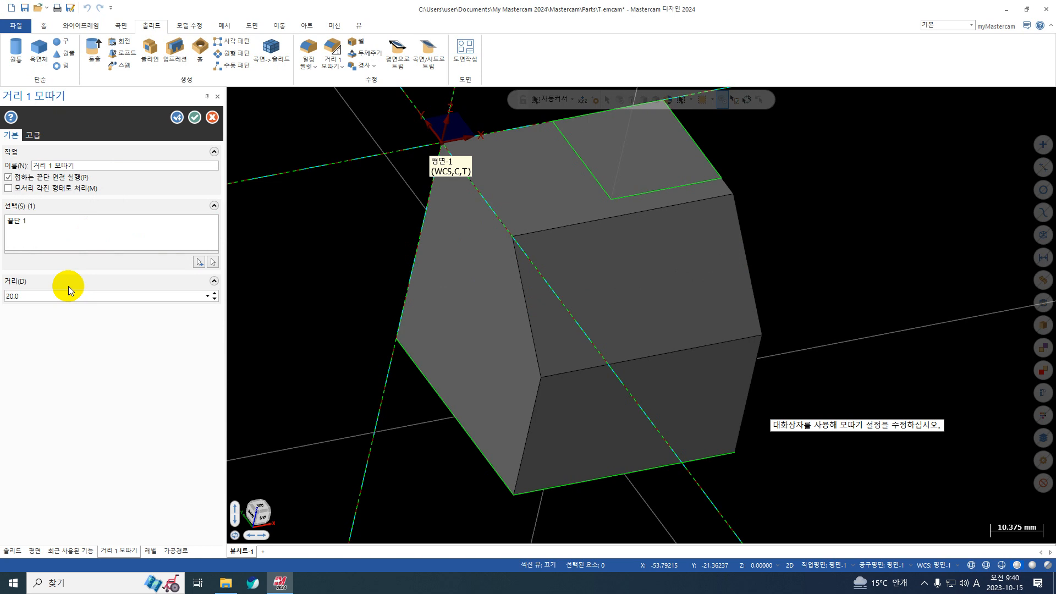
click(195, 117)
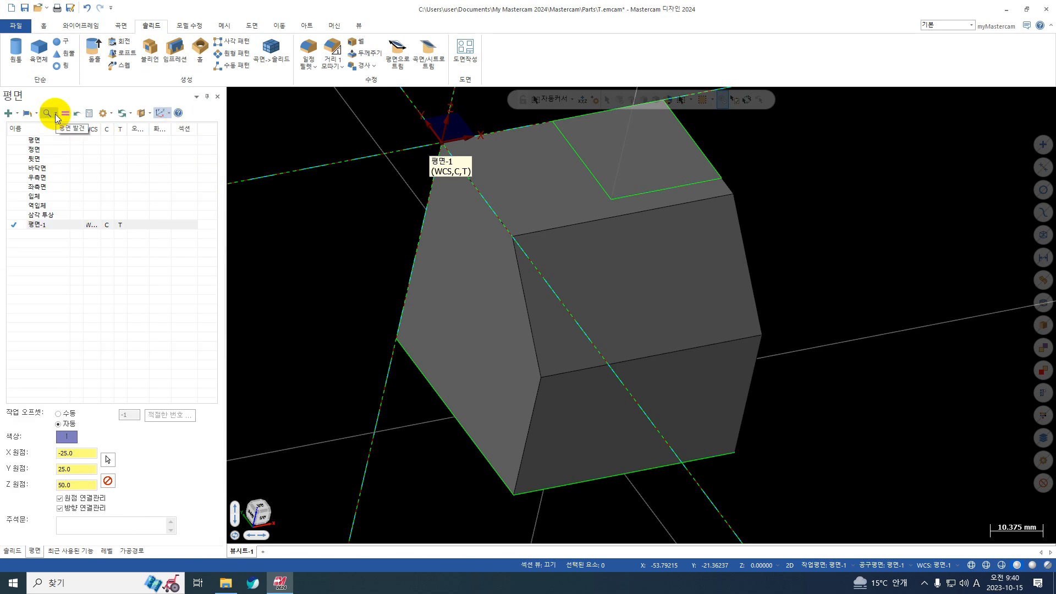
Step: Define a new plane from the sloped chamfer face of the solid, accepting the first of the offered orientations
middle_drag(749, 304, 810, 300)
middle_drag(827, 345, 720, 336)
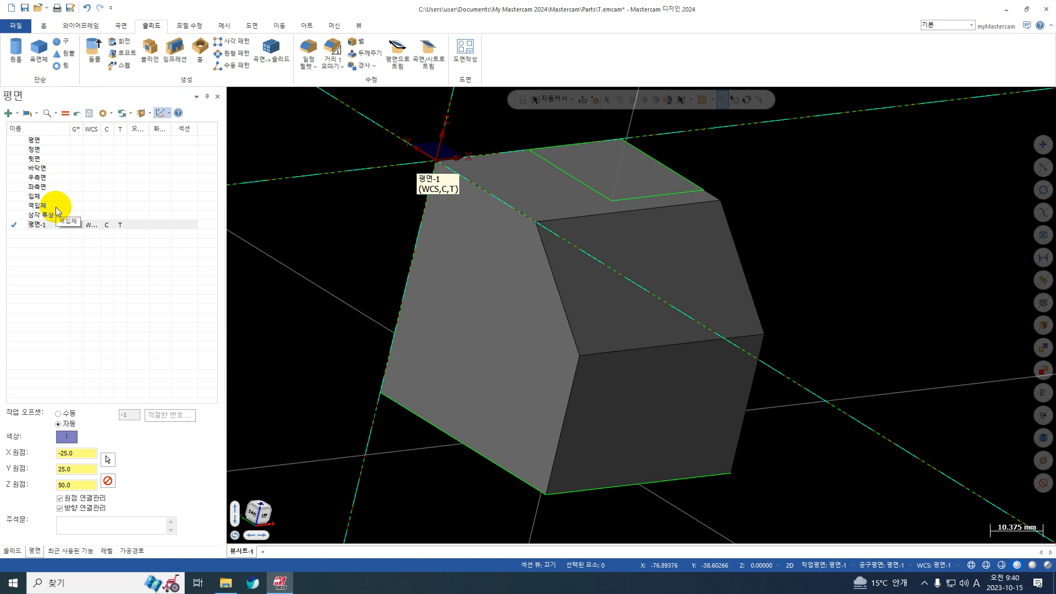
click(18, 113)
click(28, 116)
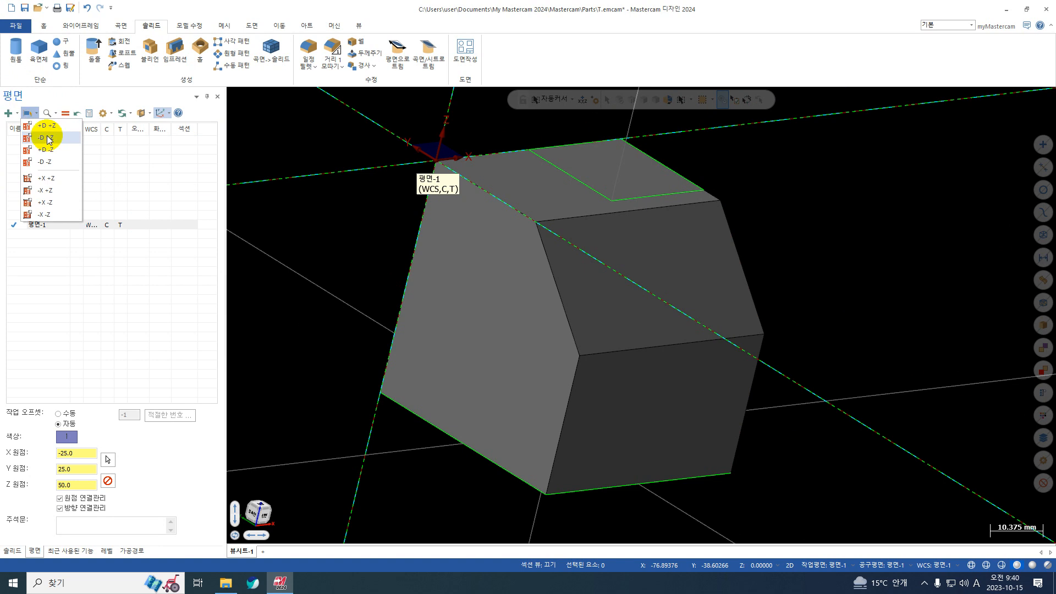
mouse_move(13, 115)
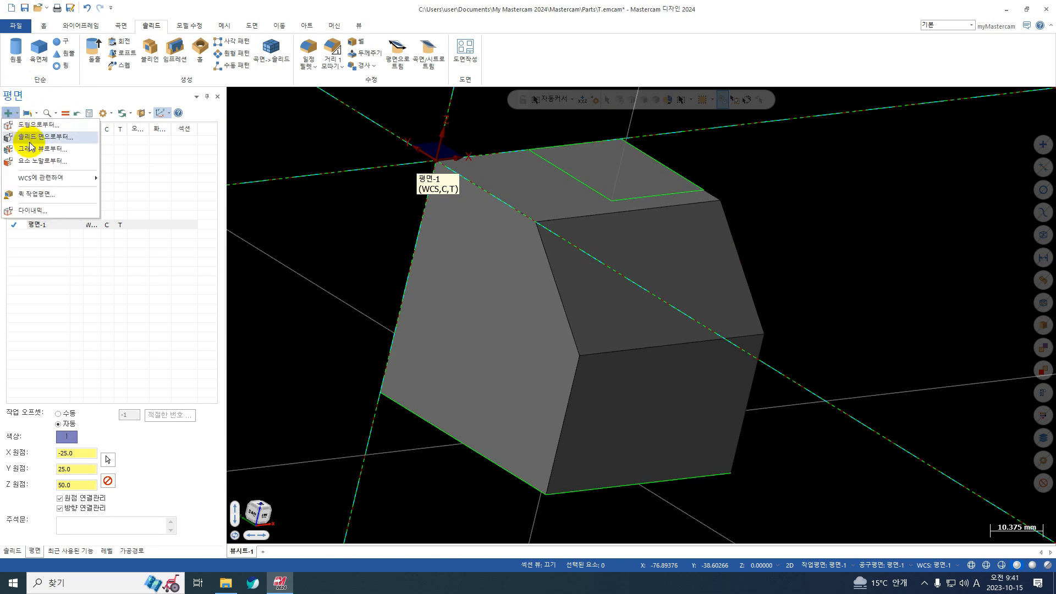
click(30, 139)
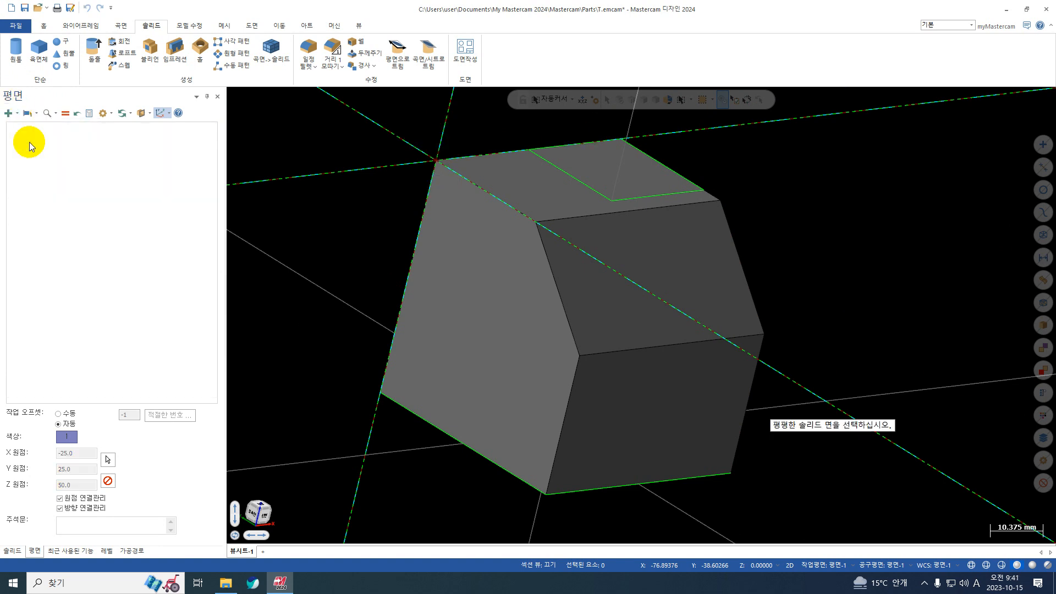
click(587, 281)
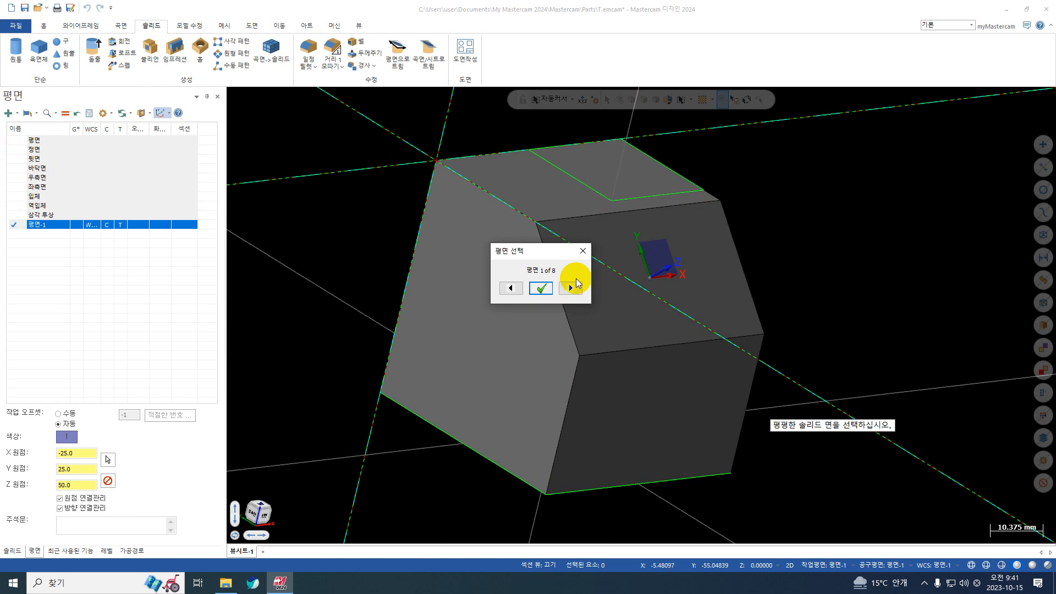
click(538, 292)
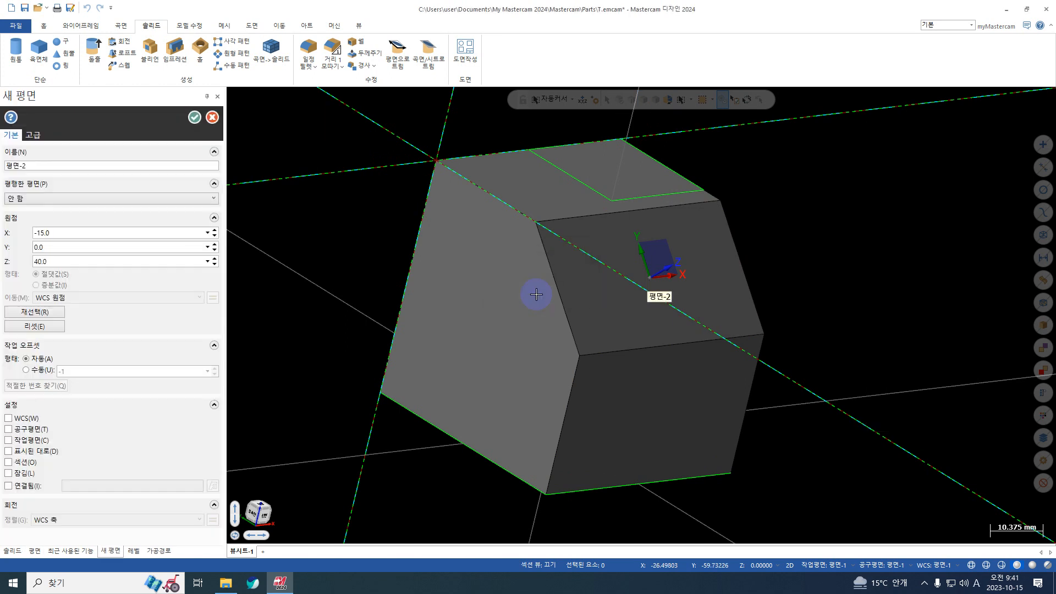
Step: Relocate the new plane's origin to the chamfer face's upper corner at X -5, Y -25, Z 50 and create it with the name C20
click(55, 315)
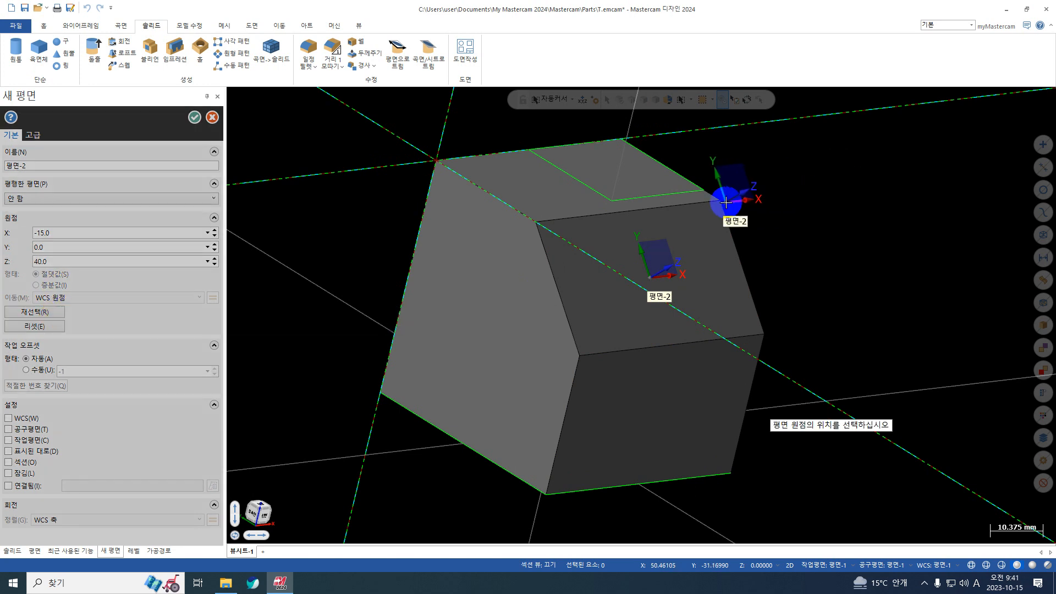
click(719, 206)
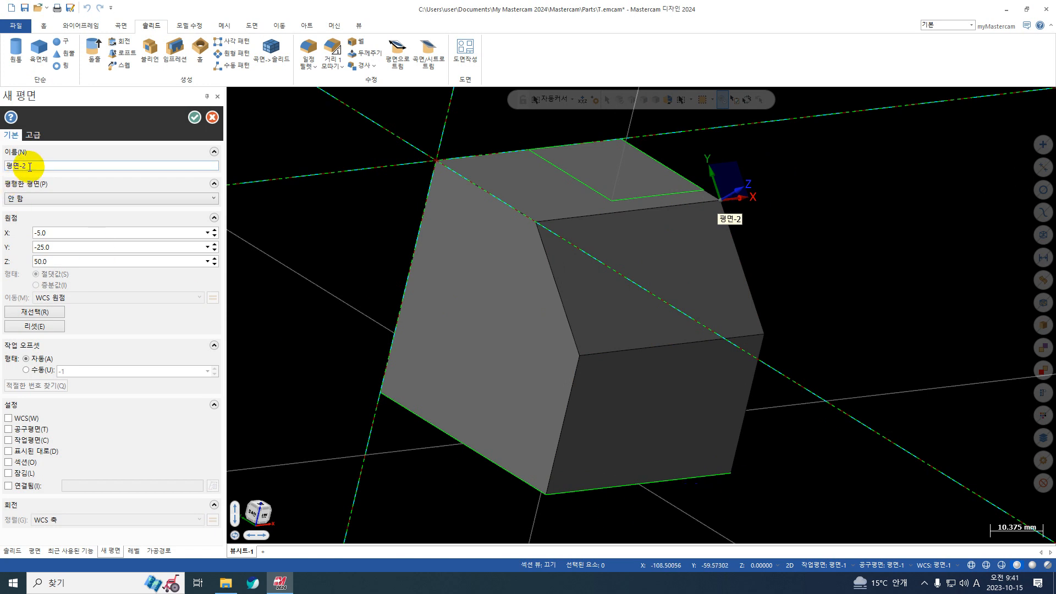
double_click(12, 166)
text(C)
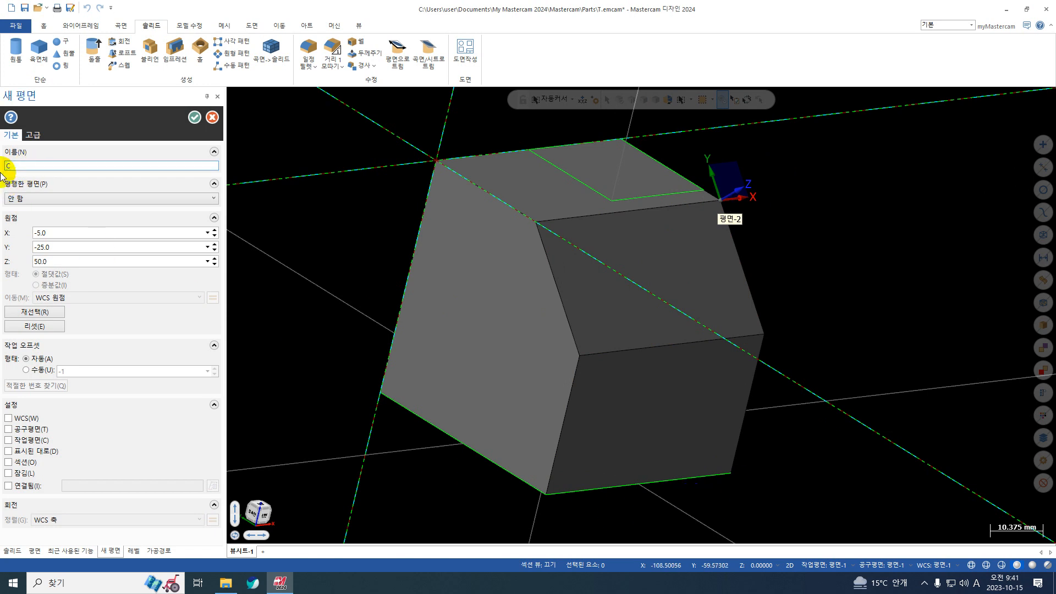
text(20)
click(195, 118)
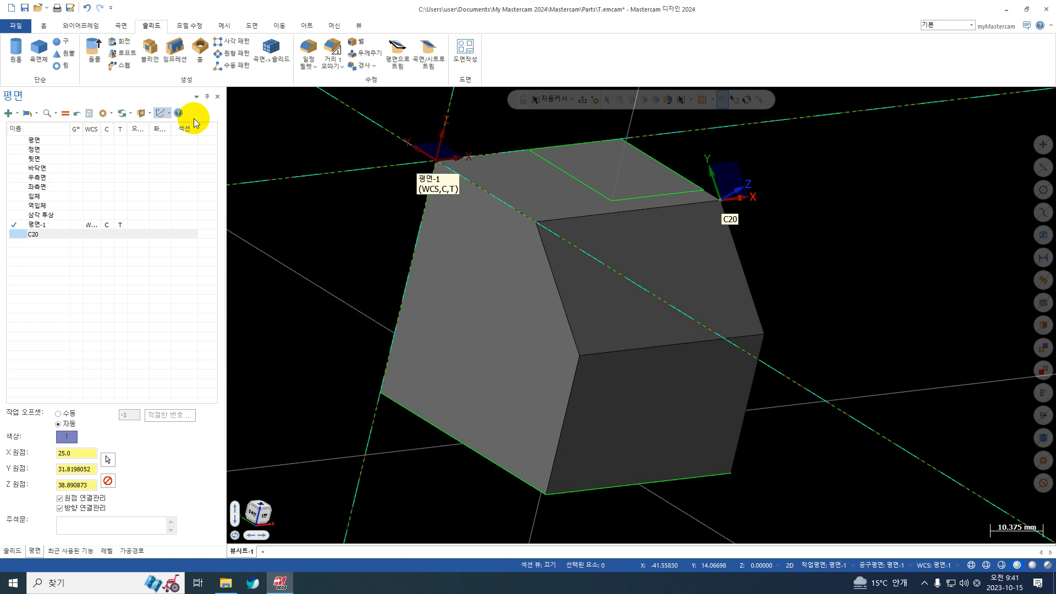
Step: Make C20 the WCS, construction plane and tool plane, and orient the graphics view to it
click(90, 236)
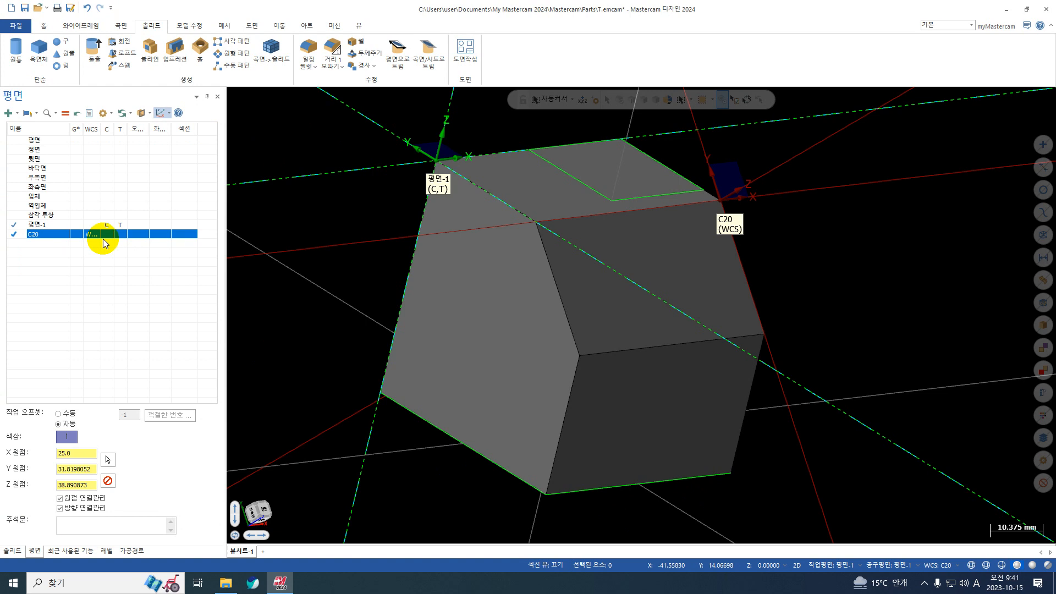
click(118, 236)
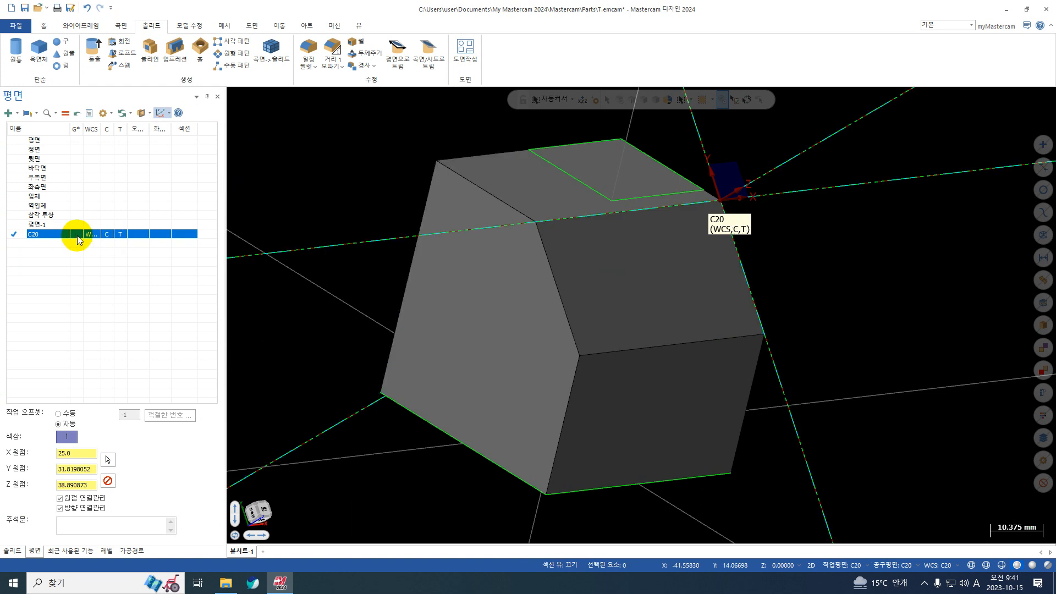
click(77, 235)
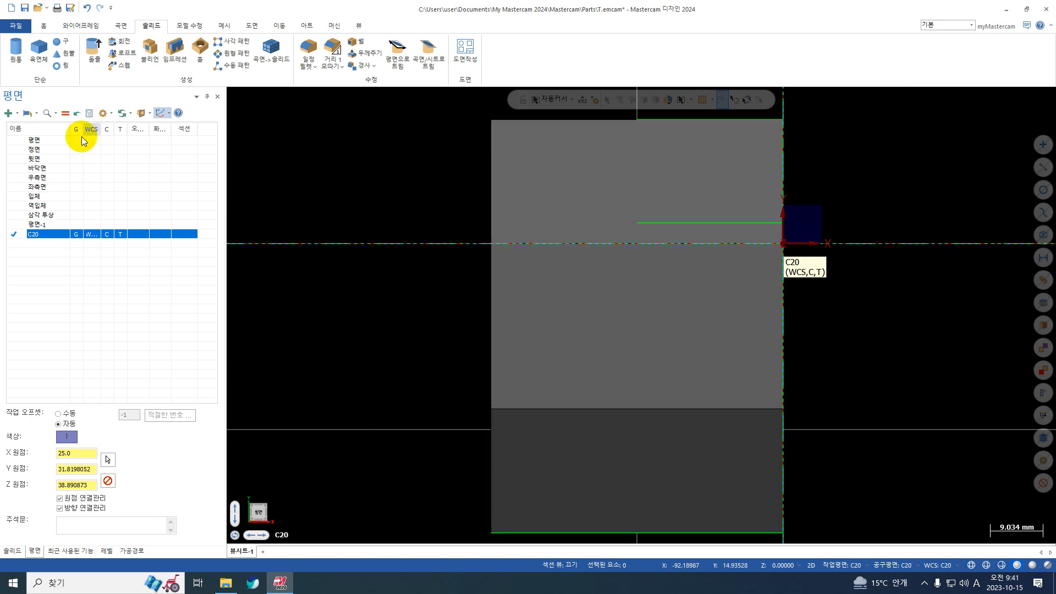
Step: Return the graphics view, WCS, construction plane and tool plane to the standard Top plane (평면)
click(77, 137)
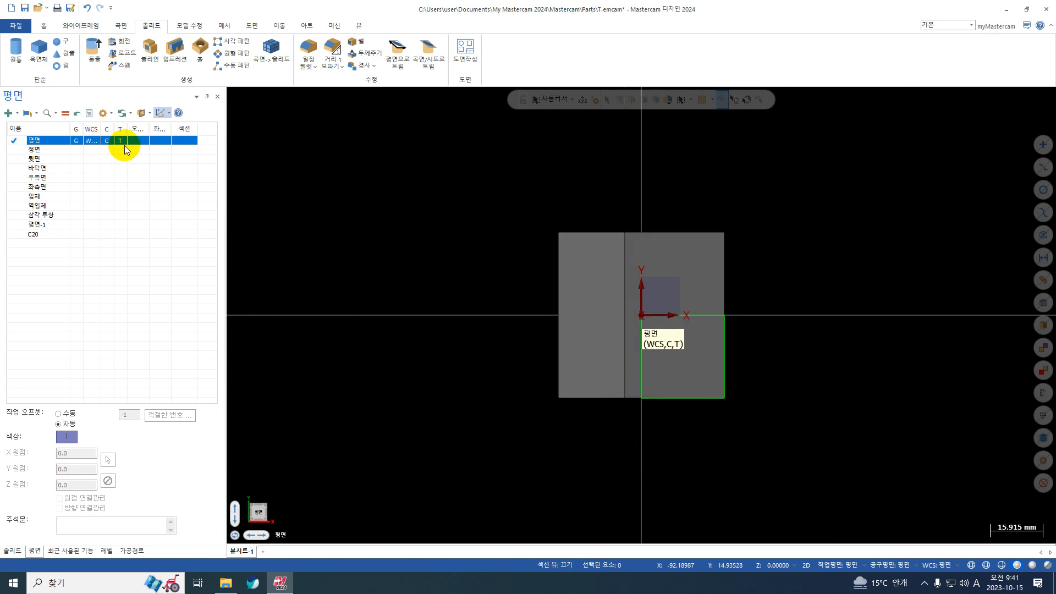
mouse_move(627, 405)
middle_down()
mouse_move(566, 413)
mouse_move(561, 344)
mouse_move(618, 285)
mouse_move(570, 292)
mouse_move(603, 312)
middle_up()
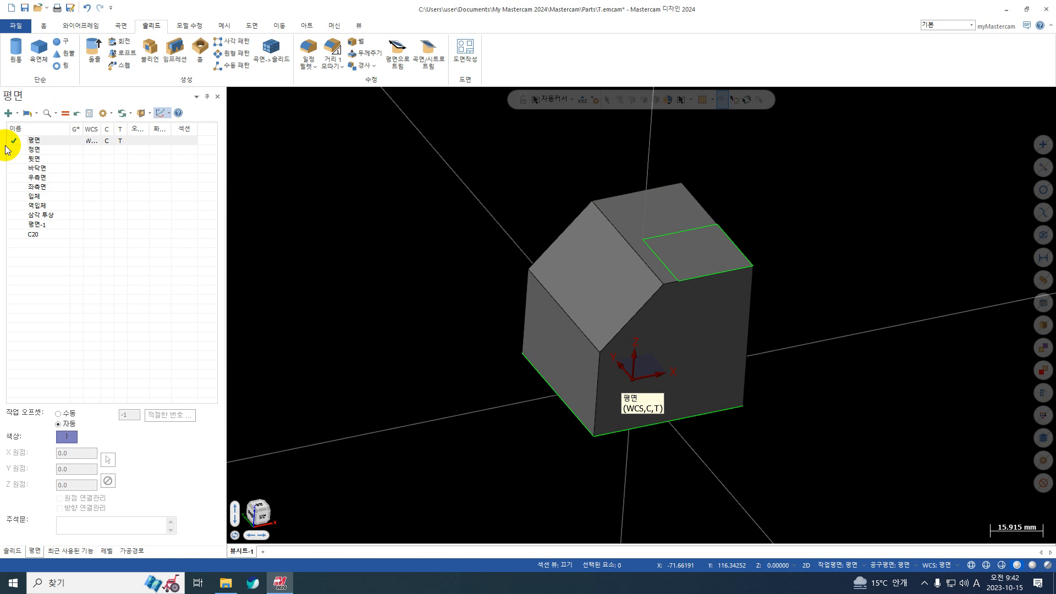
click(23, 115)
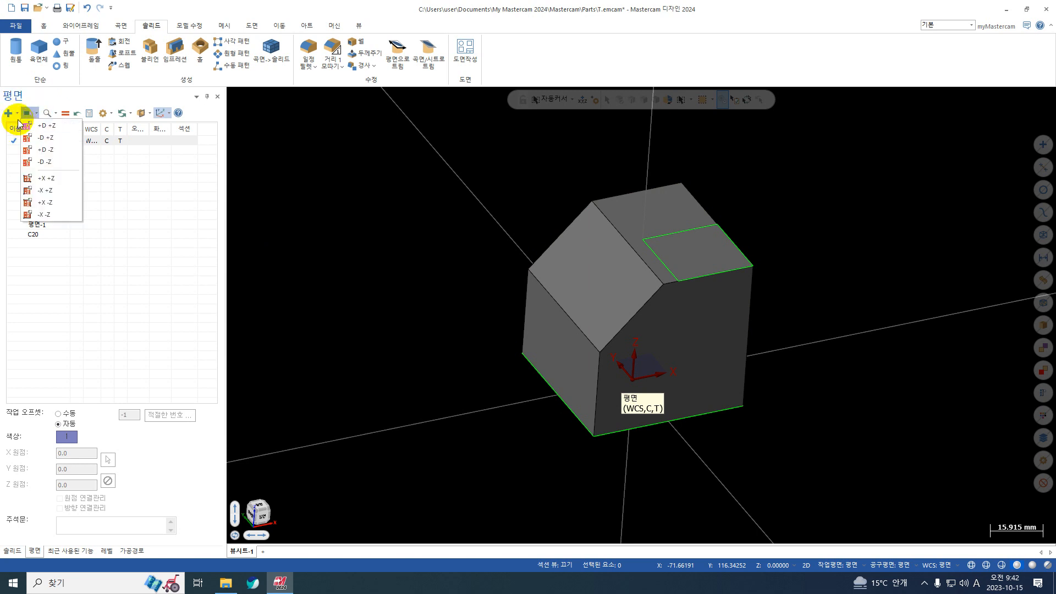
click(13, 112)
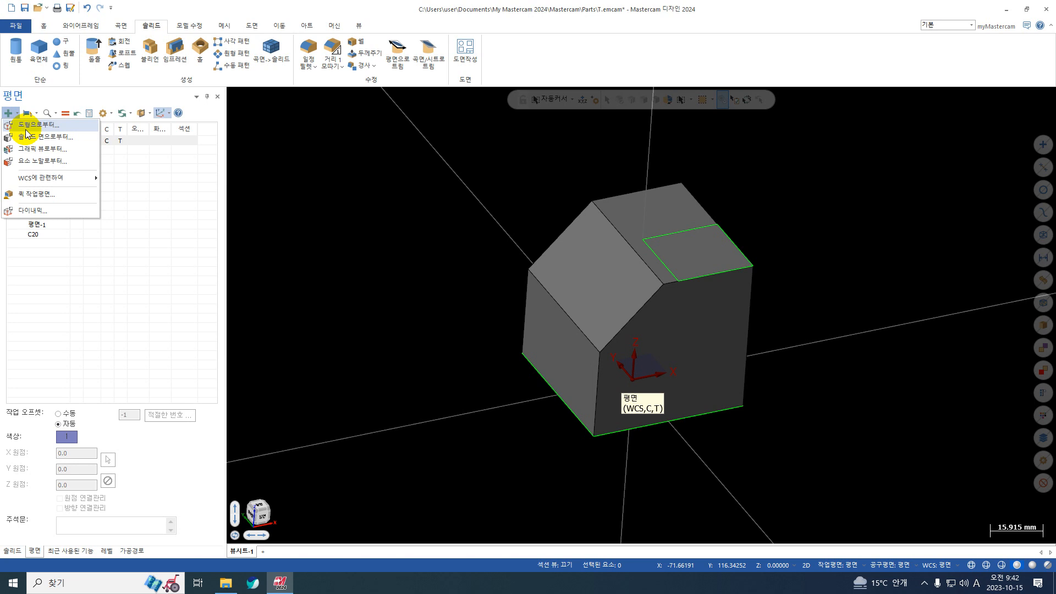
click(290, 166)
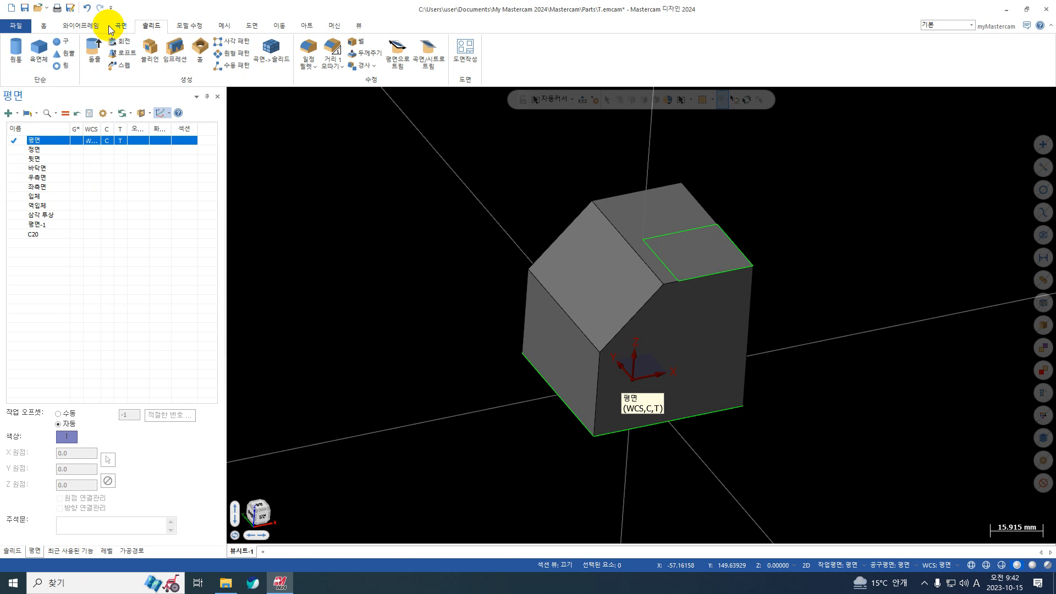
Step: Start the wireframe Curve All Edges command for the solid
click(82, 25)
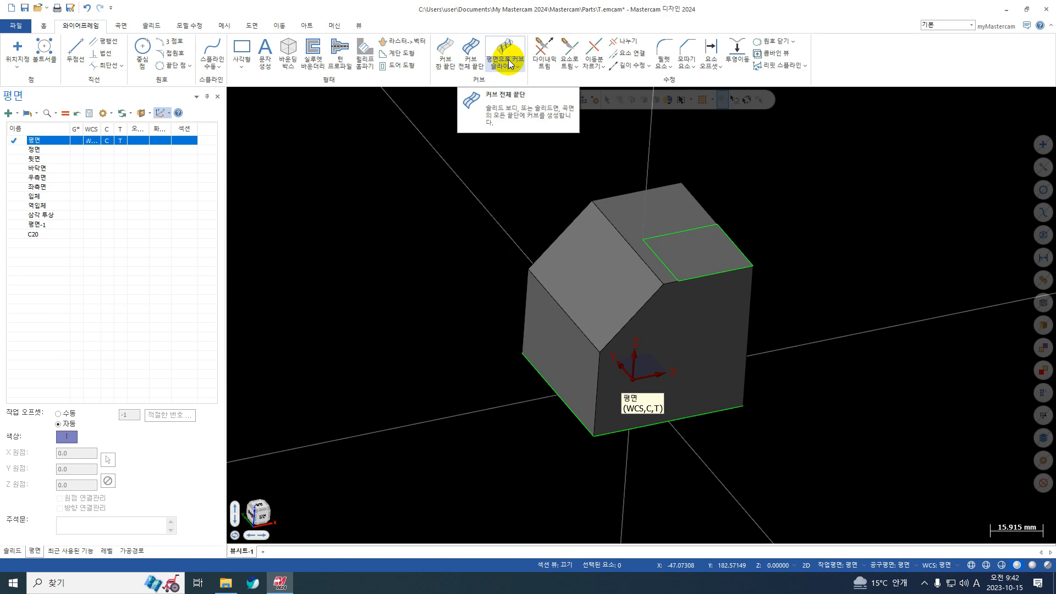
click(471, 51)
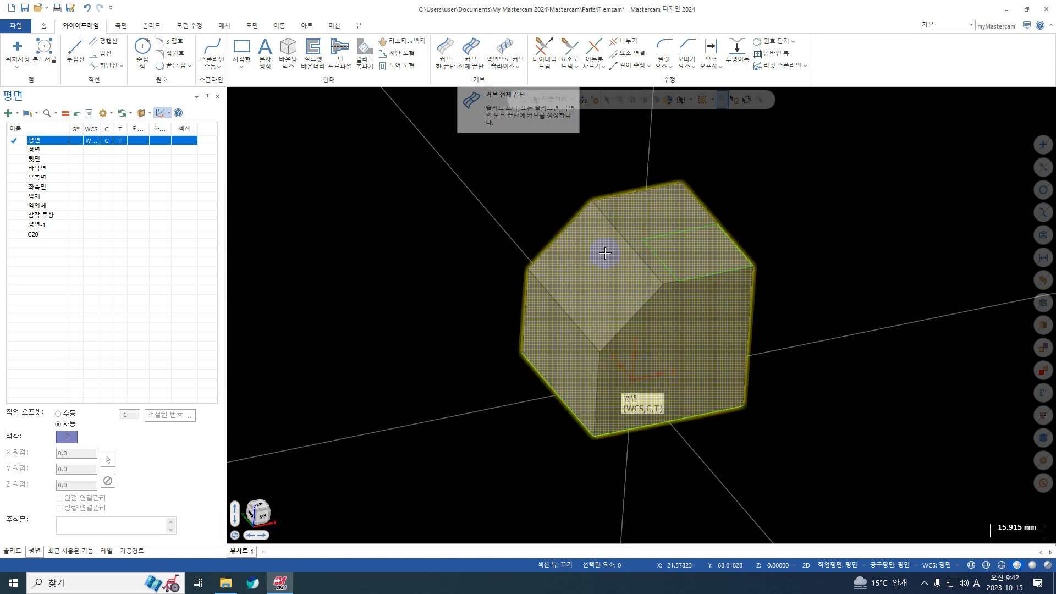
click(471, 53)
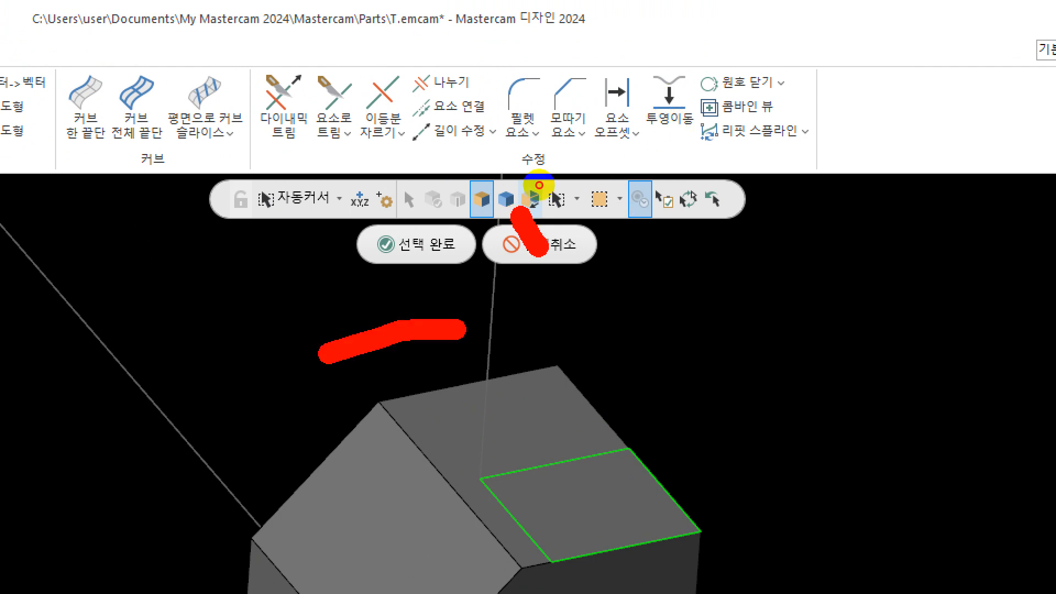
mouse_move(329, 353)
mouse_down()
mouse_move(530, 588)
mouse_move(541, 568)
mouse_up()
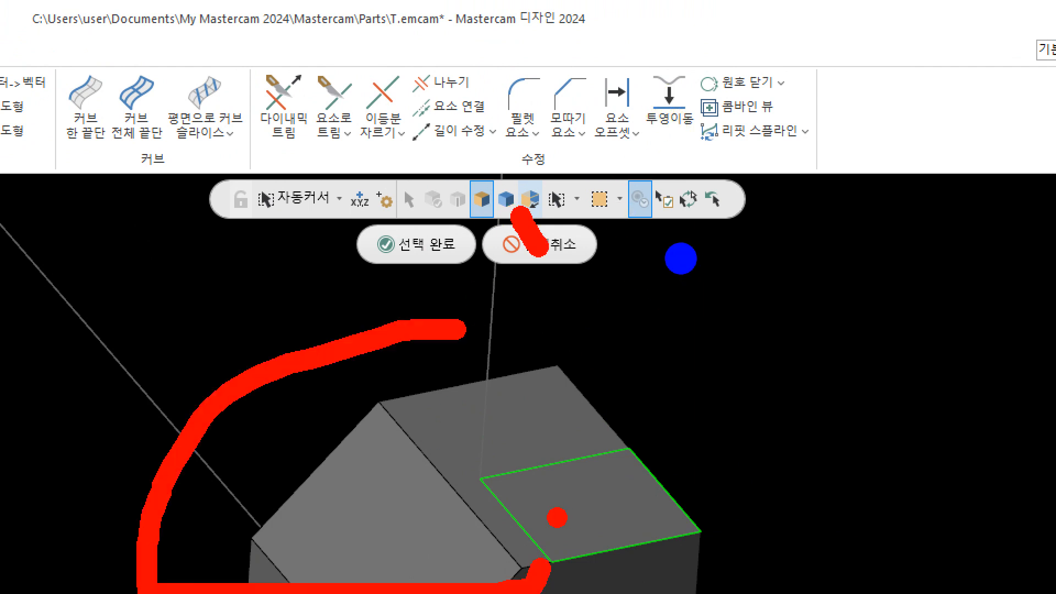
key(Escape)
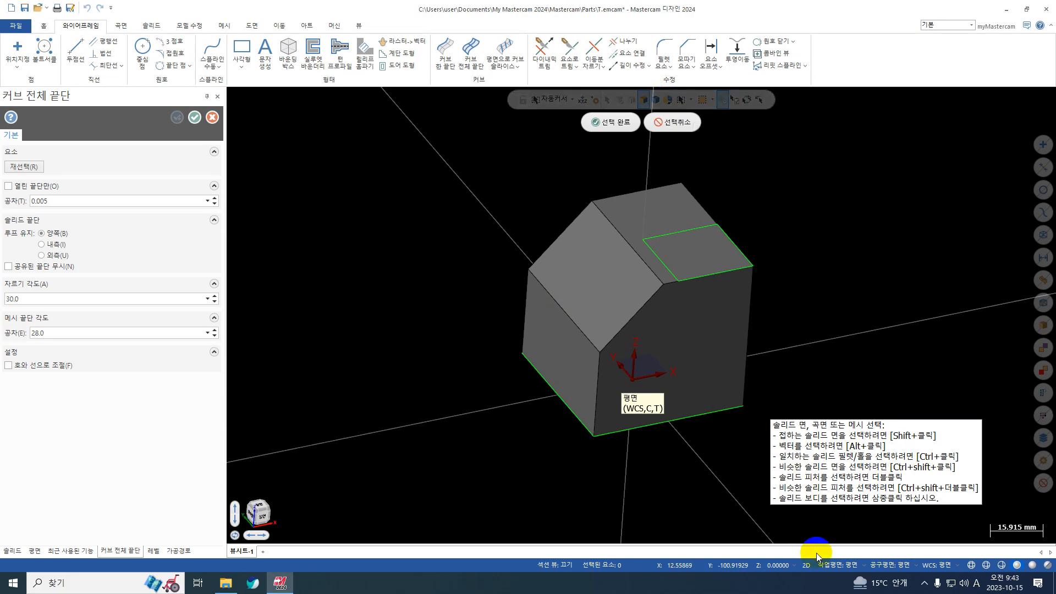
key(ctrl+1)
click(805, 563)
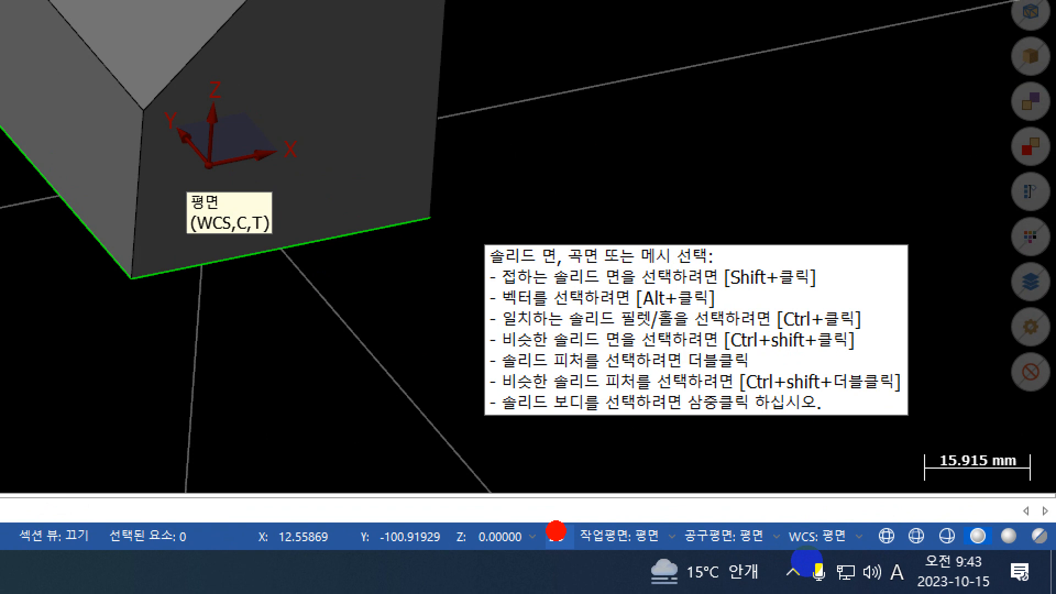
mouse_move(814, 560)
mouse_down()
mouse_move(817, 583)
mouse_move(777, 558)
mouse_up()
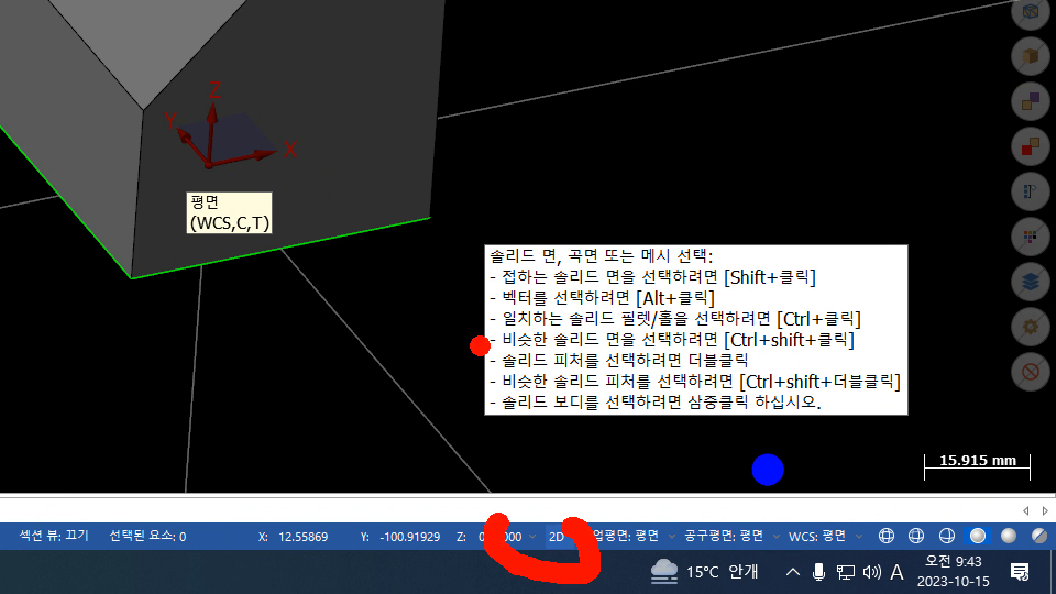
key(Escape)
Step: Switch the construction mode to 3D and create curves along all edges of the sloped chamfer face
click(557, 537)
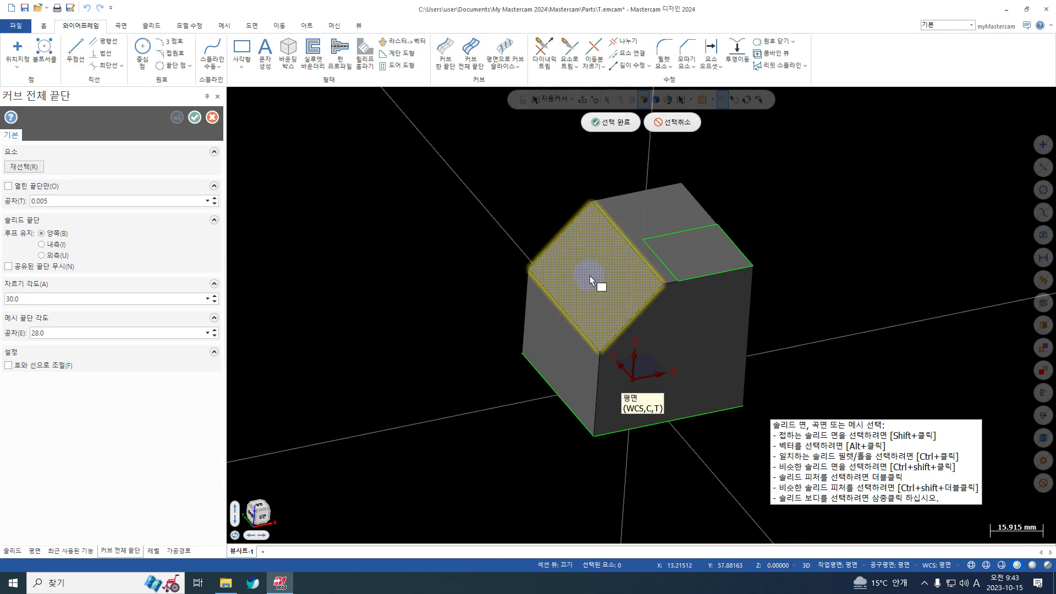
click(609, 126)
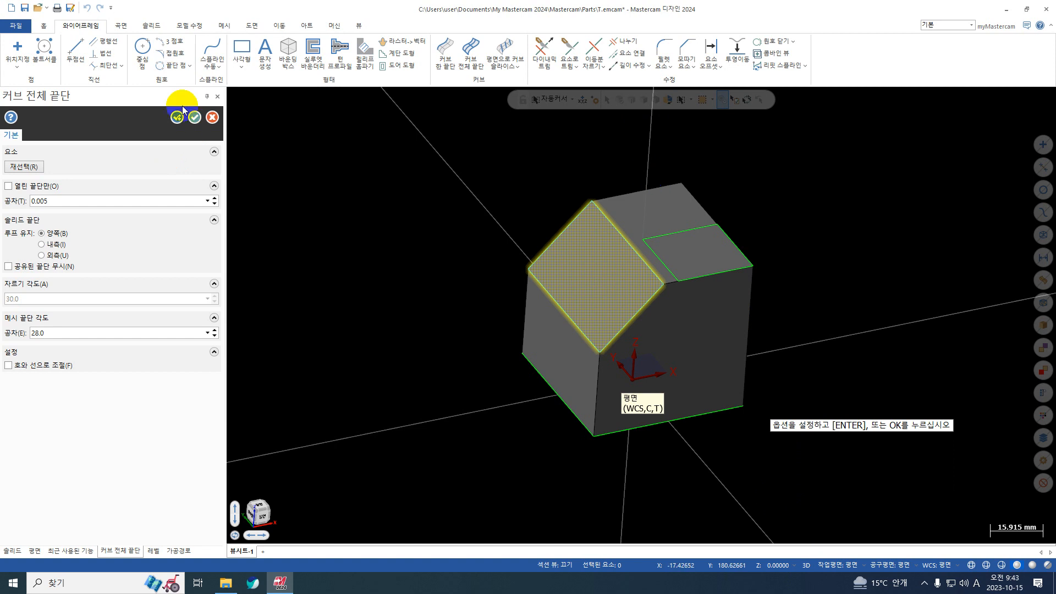
click(197, 119)
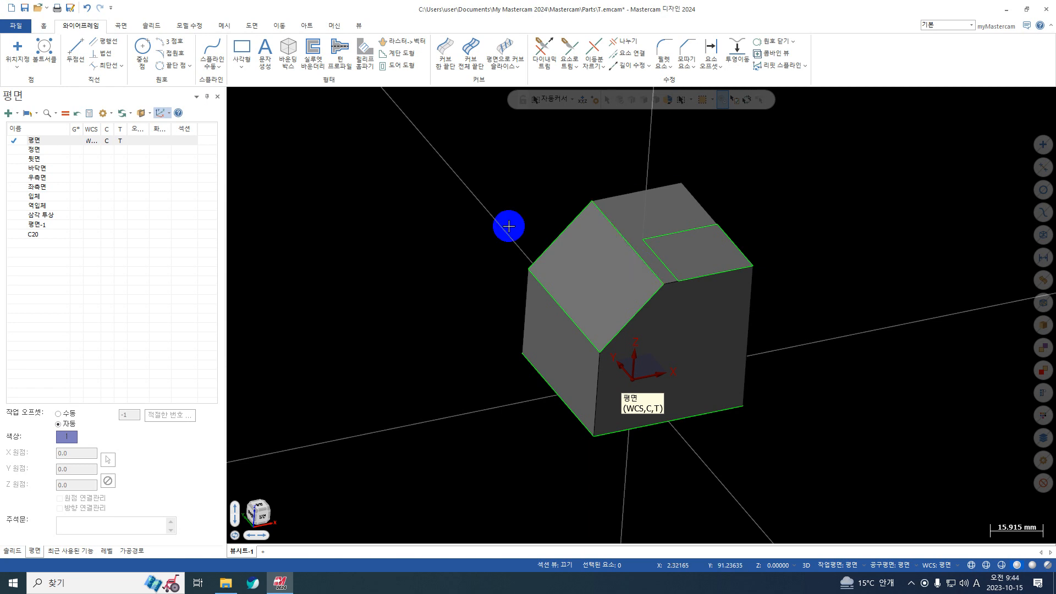
Step: Start a new plane from geometry, selecting the chamfer face's lower edge line and the adjoining side edge line
click(18, 114)
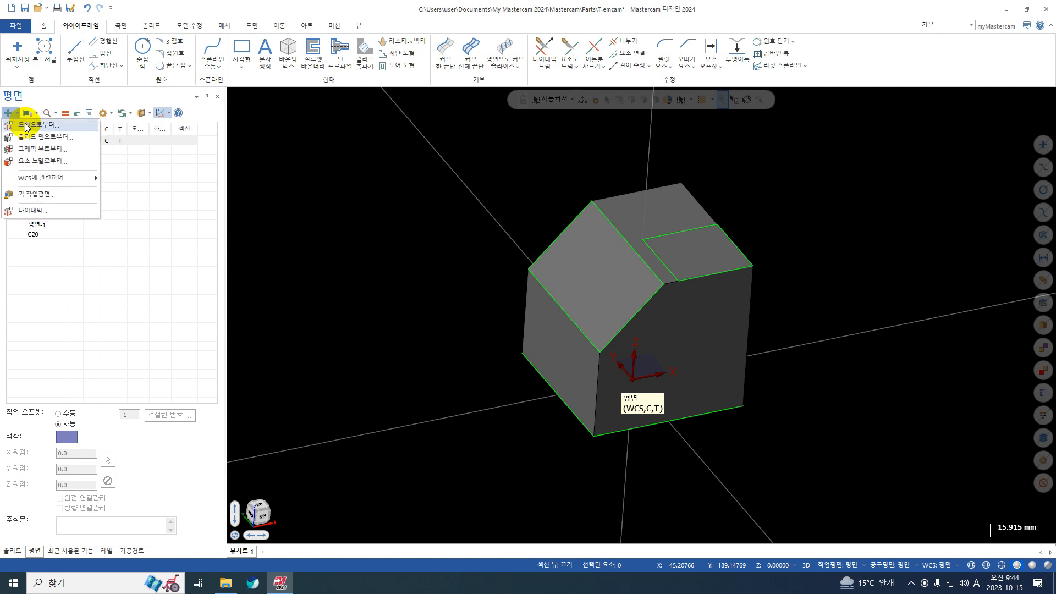
click(25, 125)
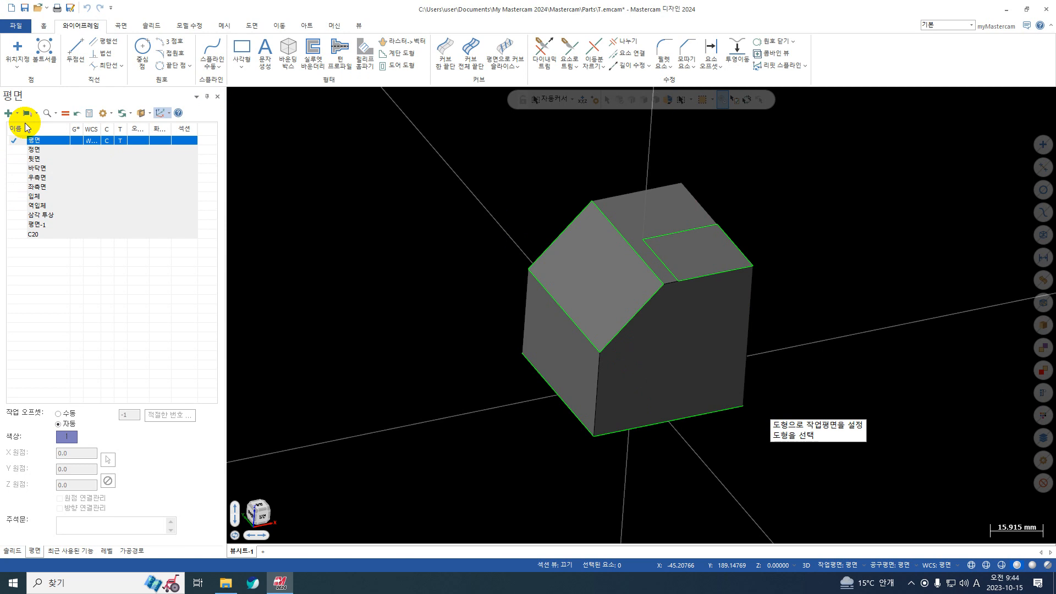
click(531, 277)
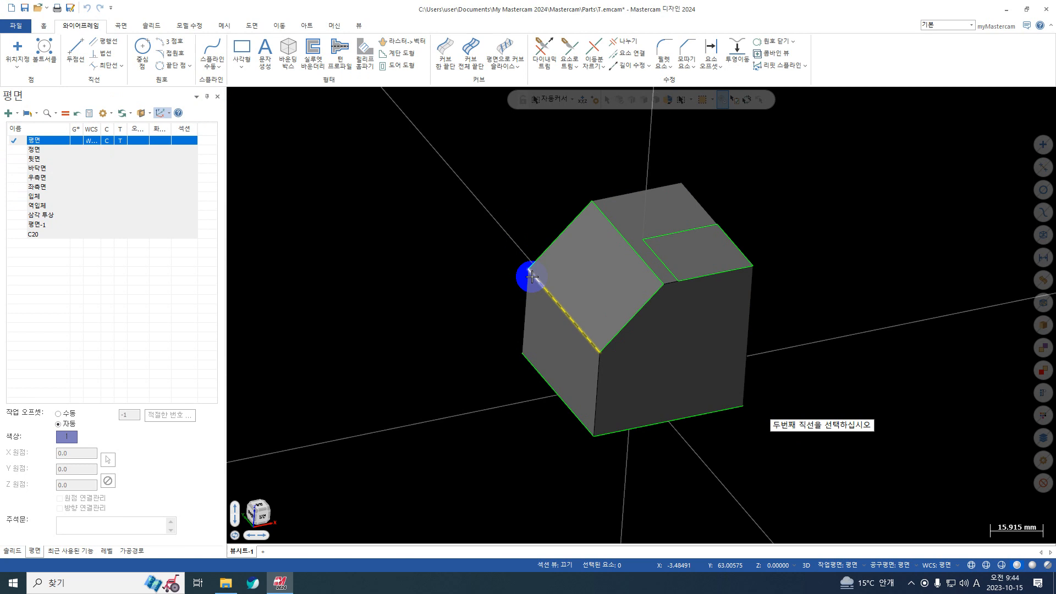
click(610, 346)
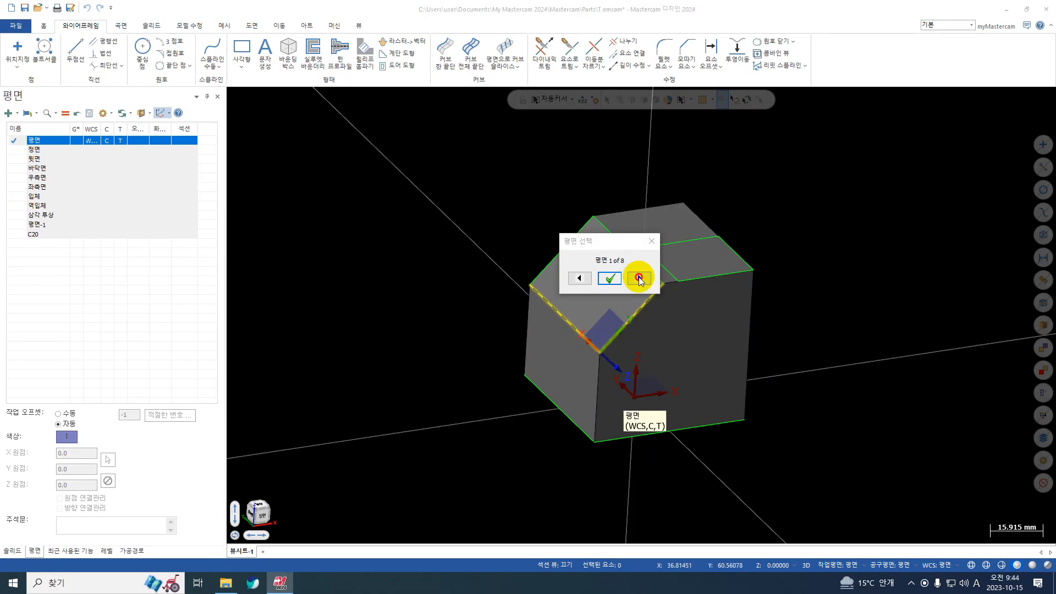
Step: Cycle through the offered plane orientations and accept orientation 5 of 8, with Z pointing outward from the chamfer face
click(639, 279)
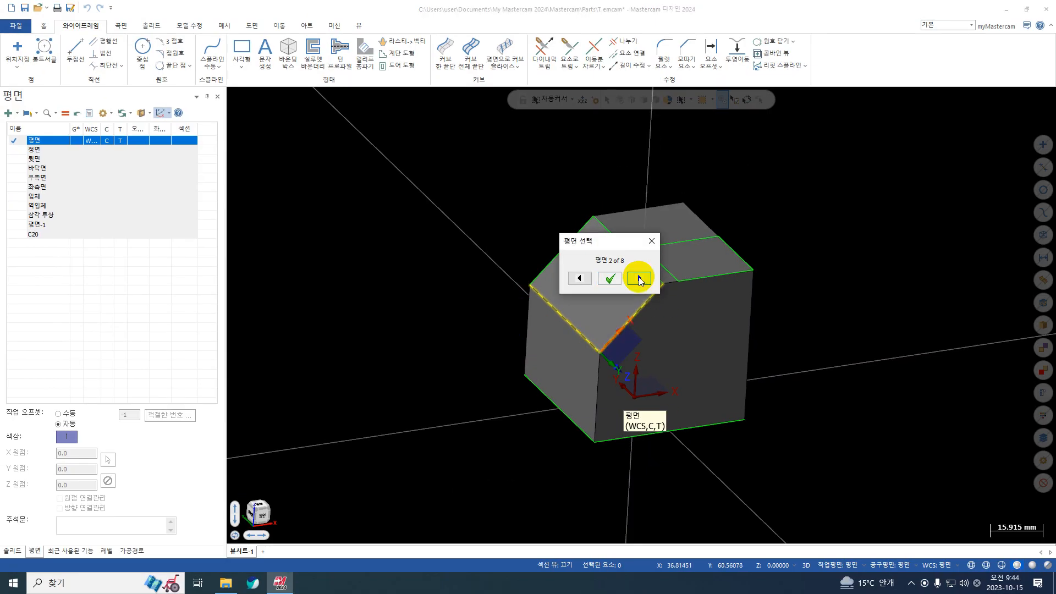
click(639, 279)
click(639, 279)
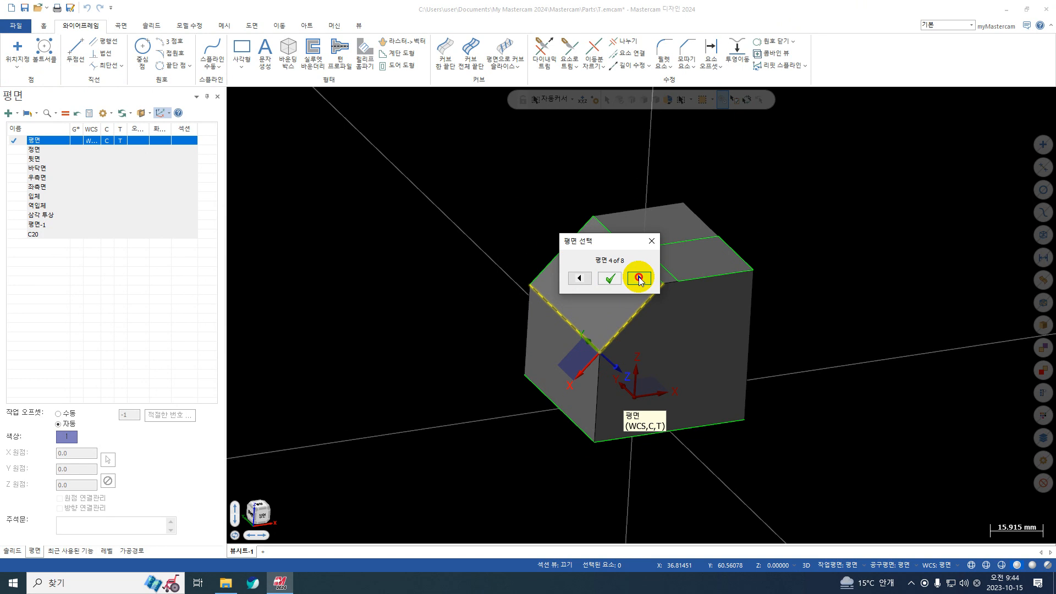
click(639, 278)
middle_drag(648, 319, 669, 305)
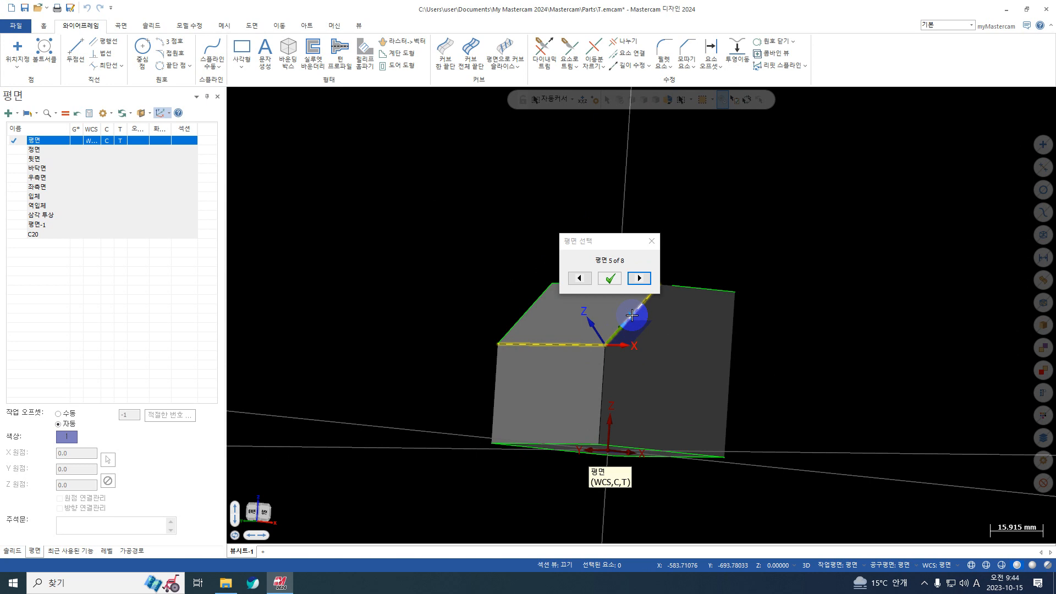
click(607, 278)
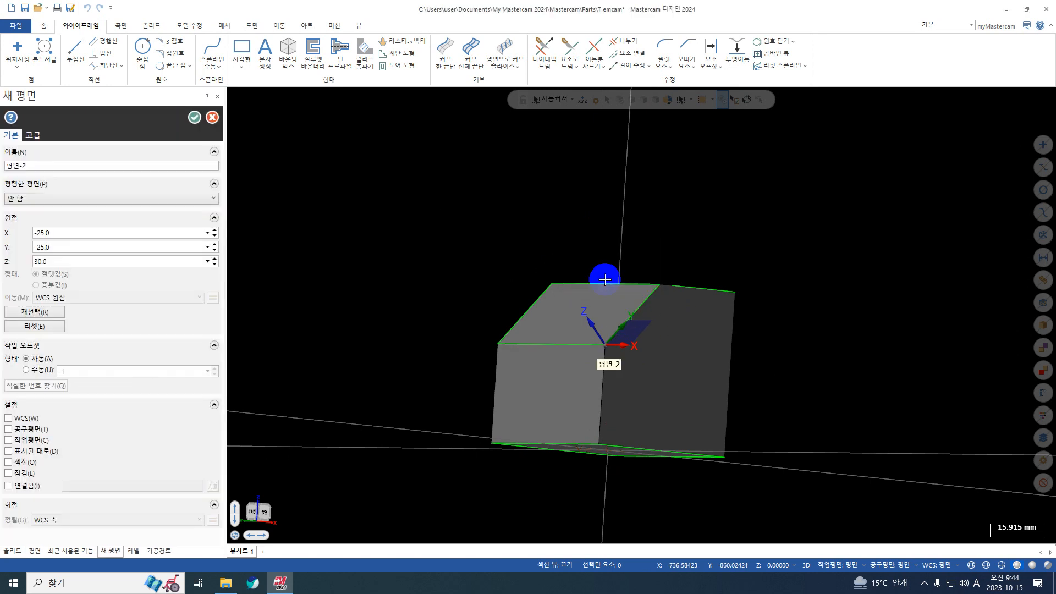
Step: Name the new plane 111 and create it
click(69, 166)
text(111)
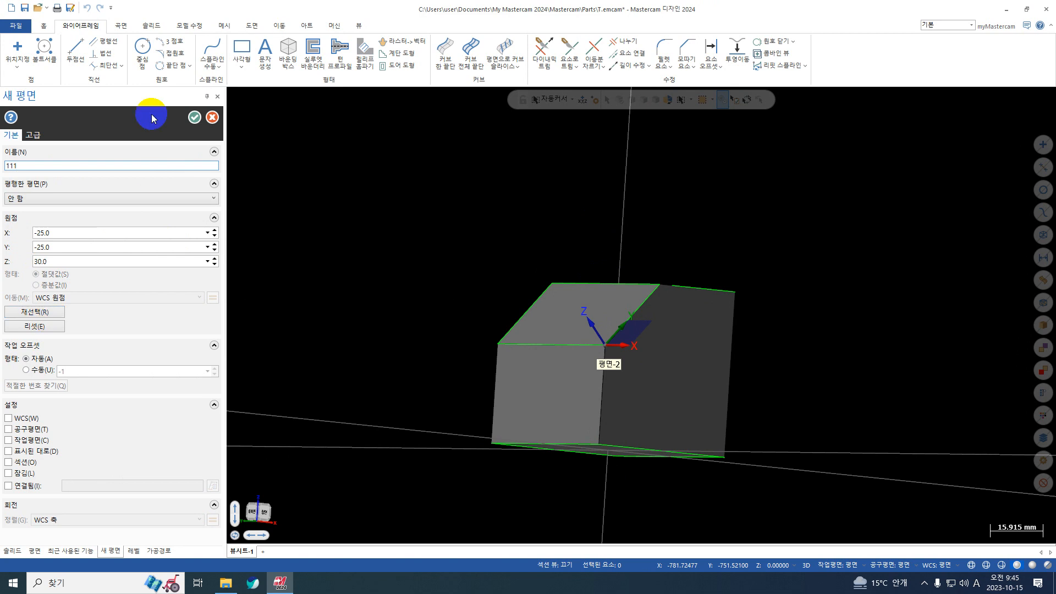
click(194, 117)
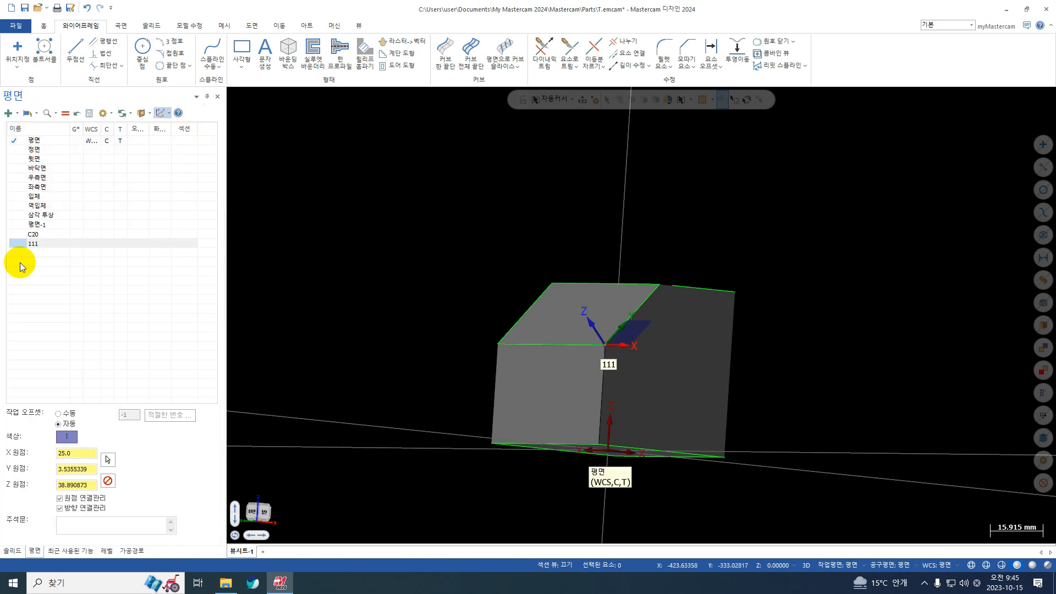
Step: Orient the view to plane 111, making it the construction and tool plane, and hide the long axis lines
click(77, 244)
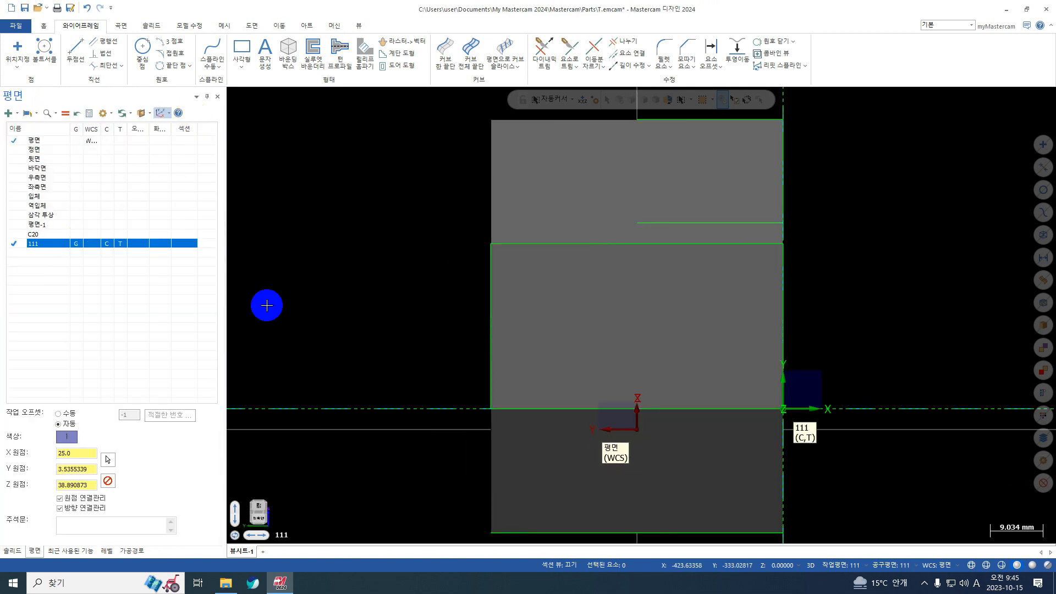
middle_drag(658, 378, 647, 372)
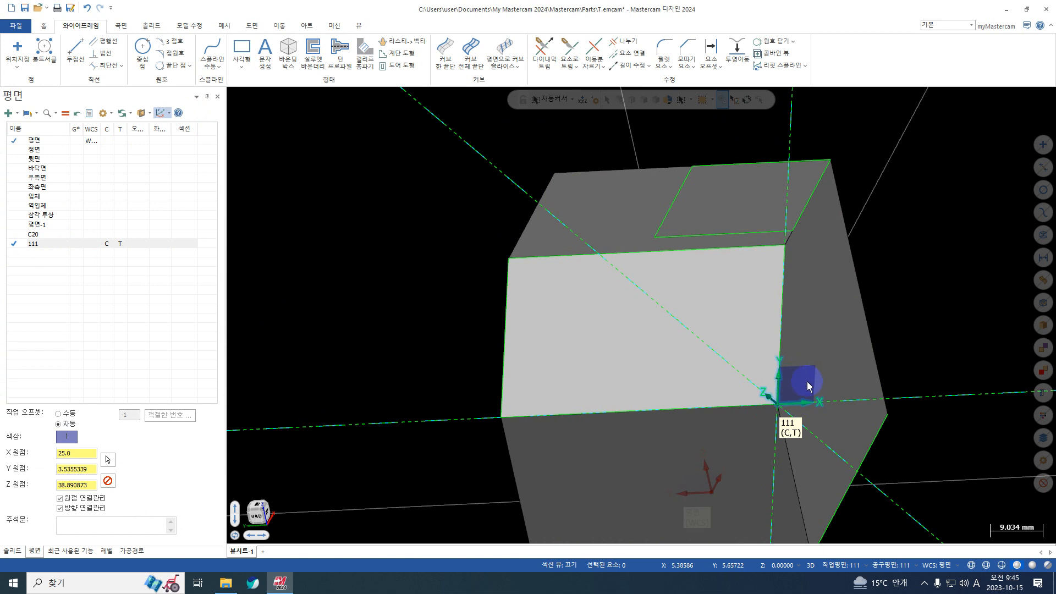
middle_drag(806, 381, 747, 345)
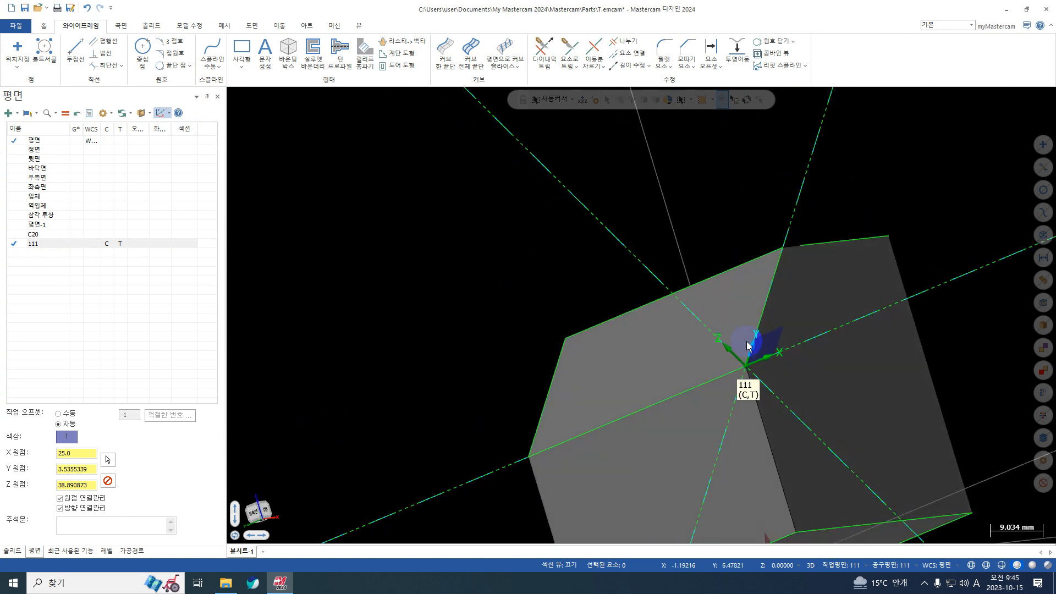
key(F9)
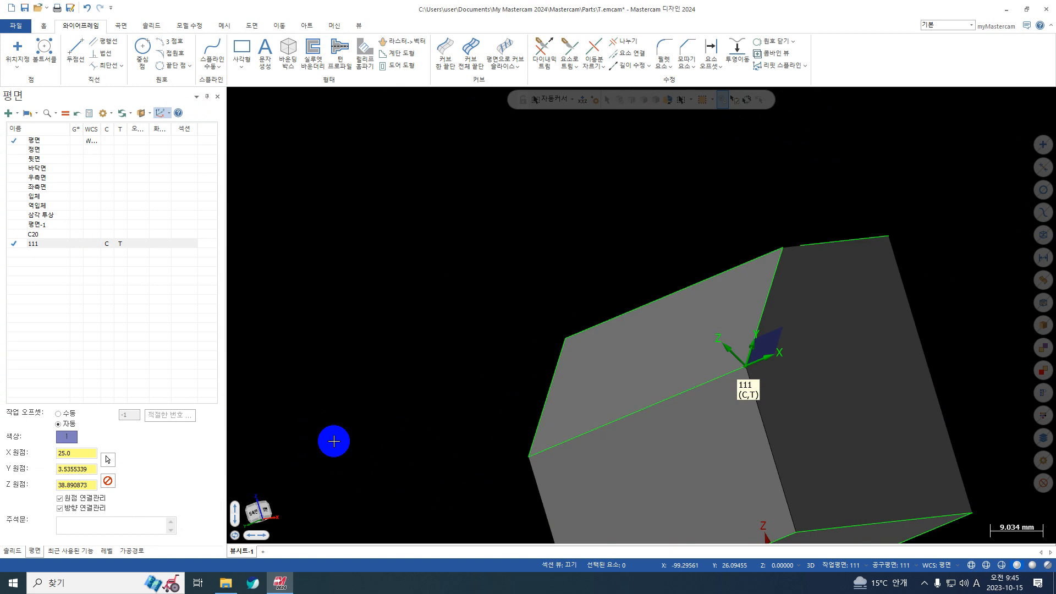
mouse_move(333, 440)
middle_down()
mouse_move(377, 434)
mouse_move(362, 433)
middle_up()
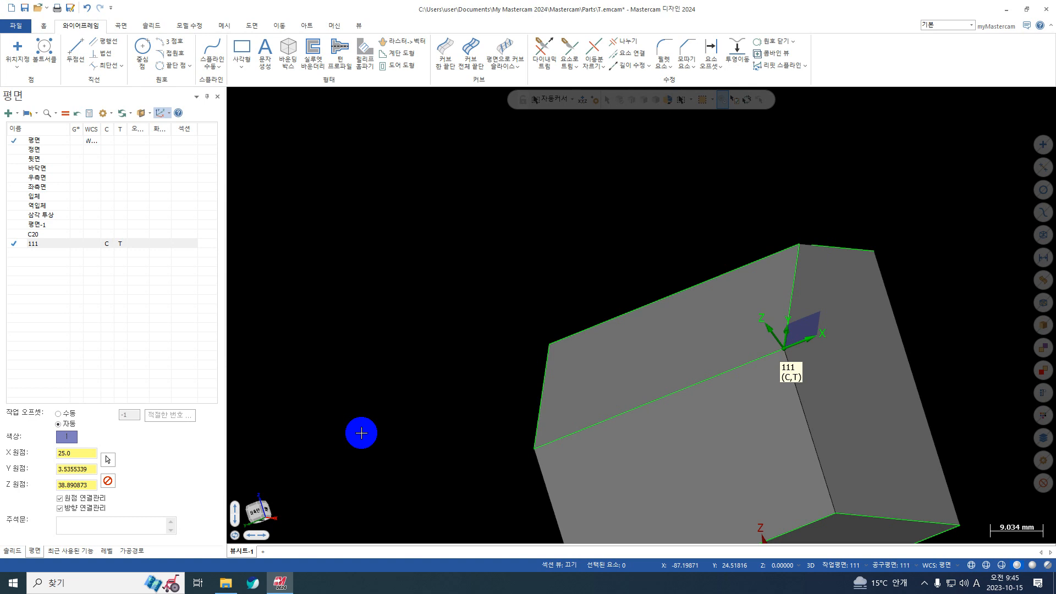
middle_drag(825, 344, 880, 369)
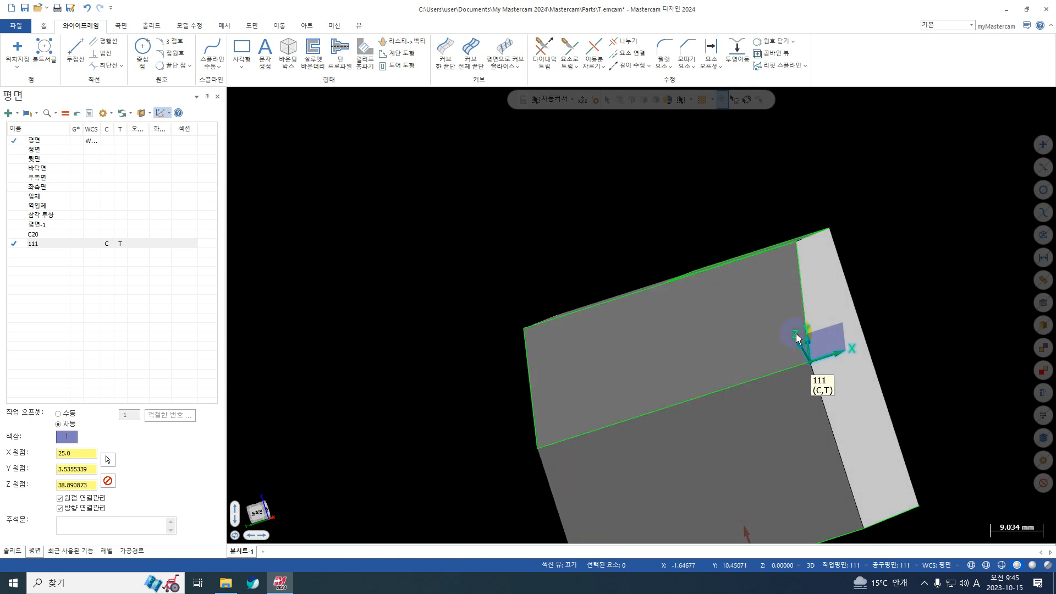
click(8, 115)
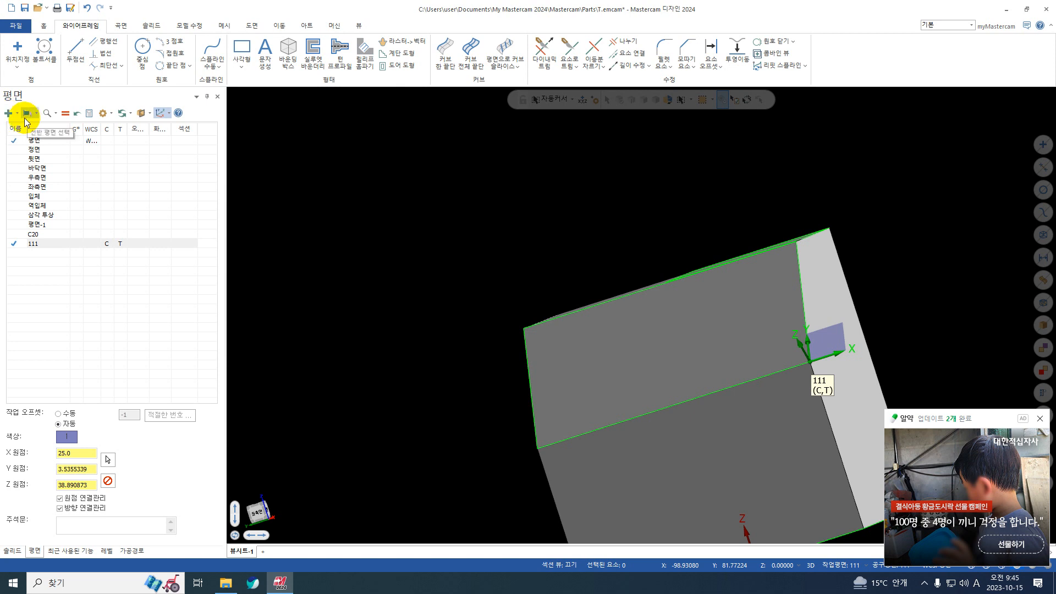
Step: Start a new plane normal to an entity, using the chamfer face's sloping side edge line
click(19, 114)
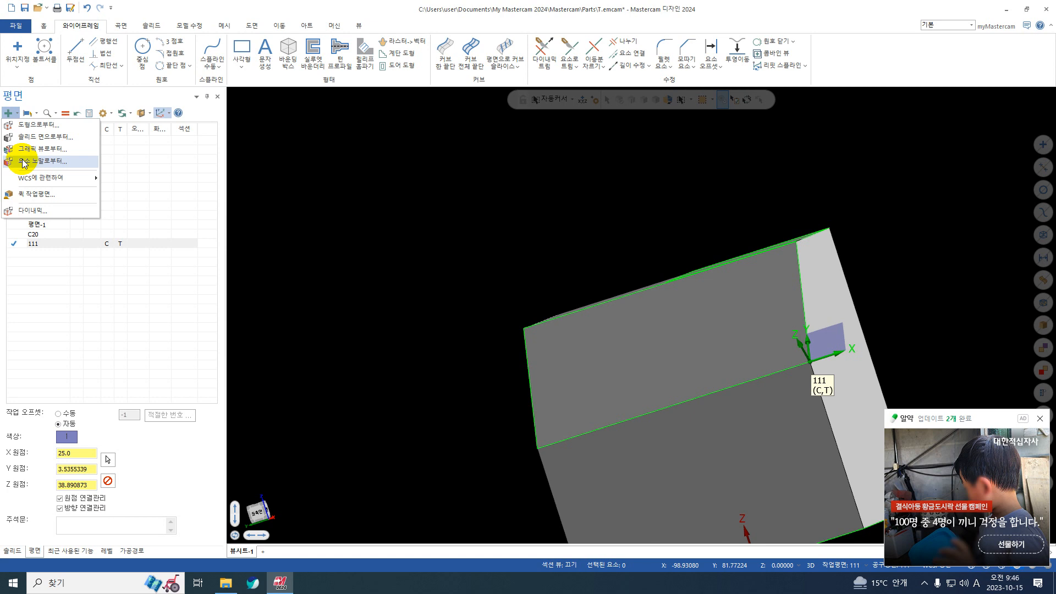
click(64, 164)
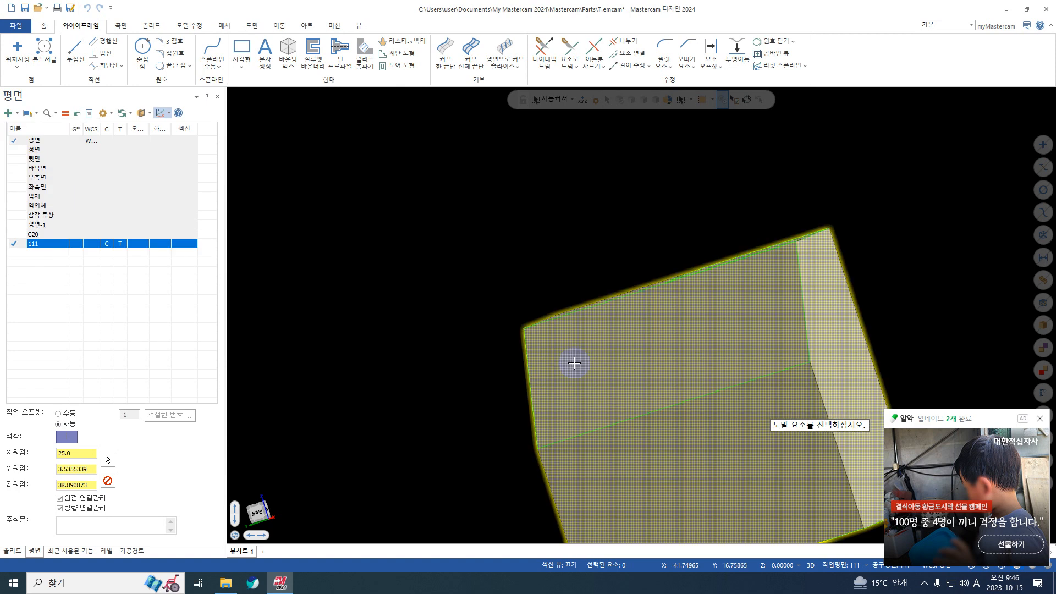
middle_drag(573, 361, 710, 335)
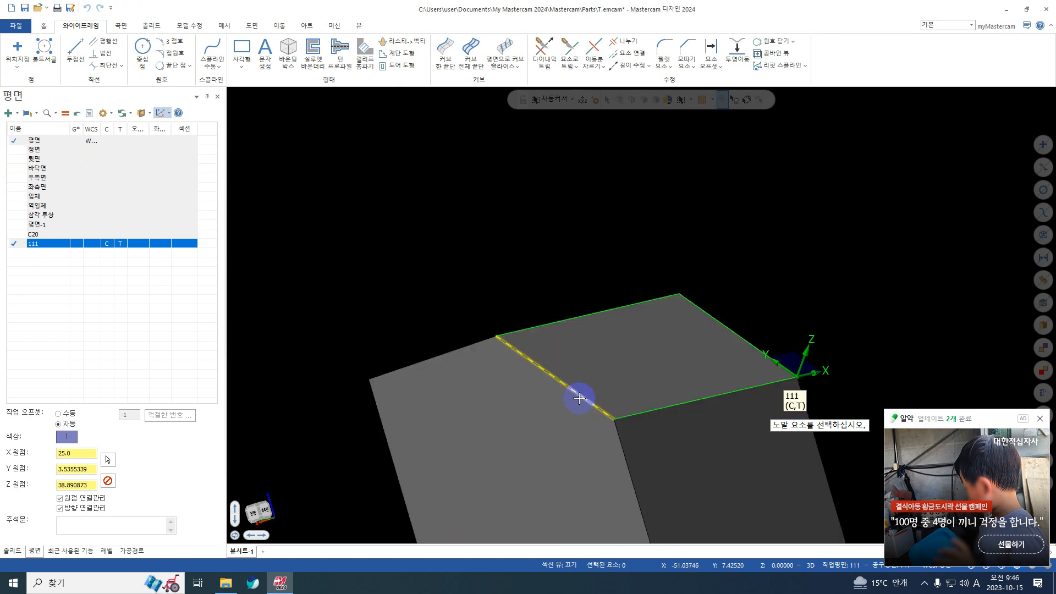
click(579, 396)
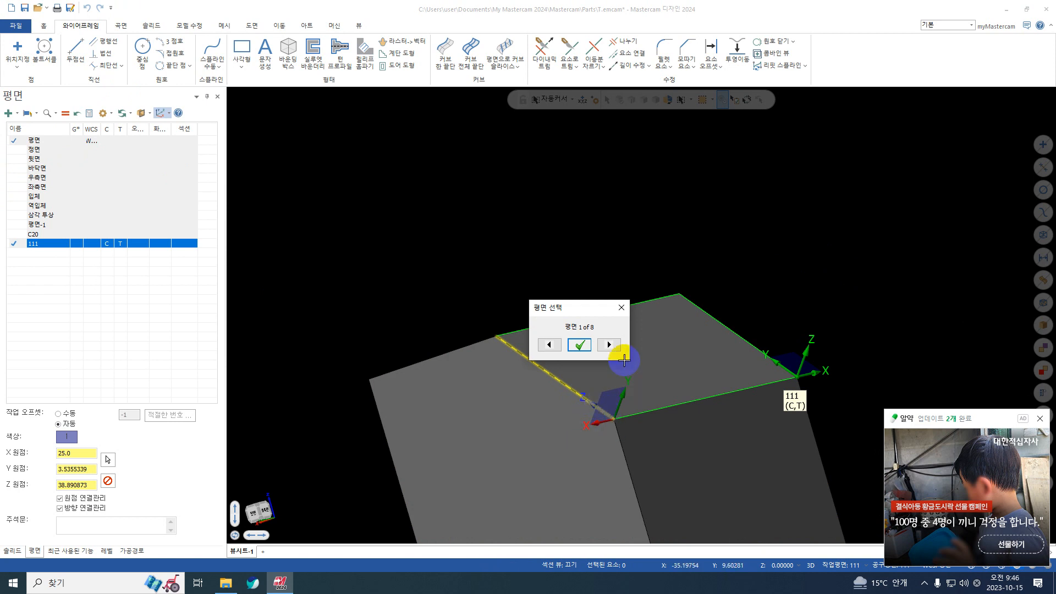
Step: Cycle through the offered plane orientations and accept orientation 3 of 8, with Z running along the sloping edge
click(609, 345)
click(611, 345)
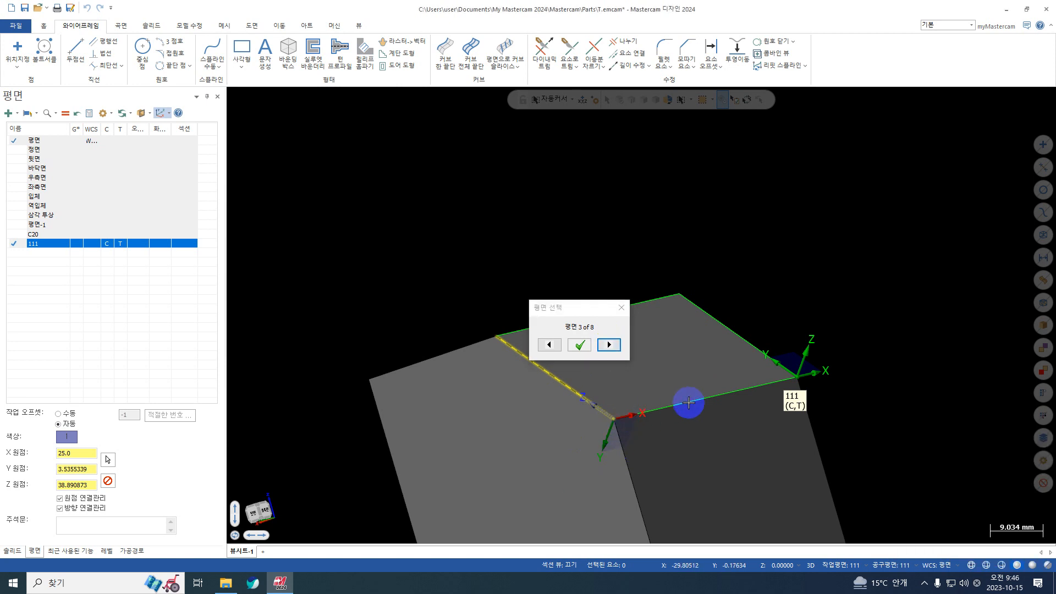
scroll(692, 440, up, 4)
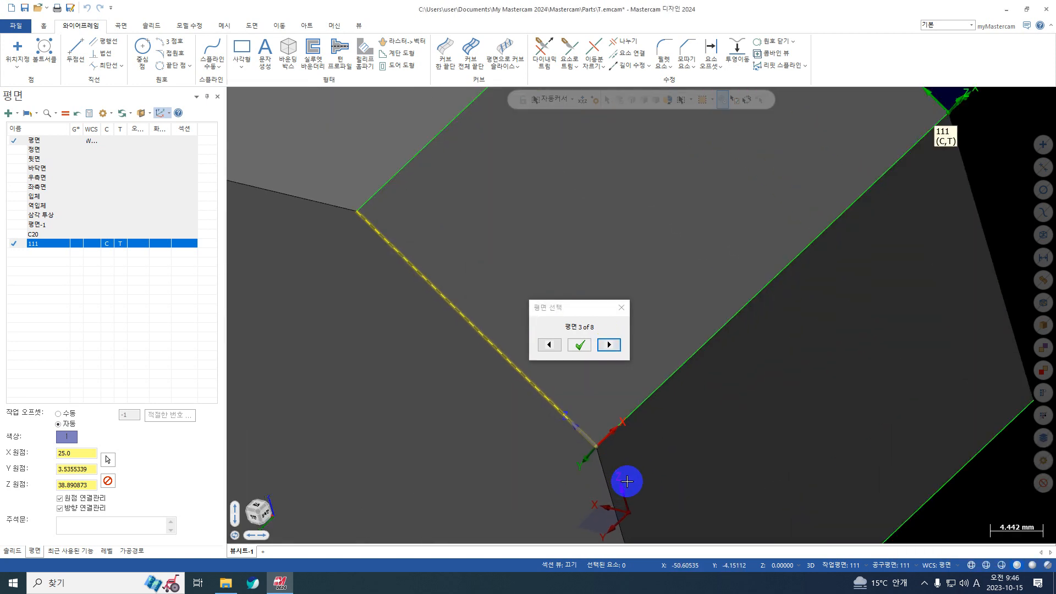
click(579, 344)
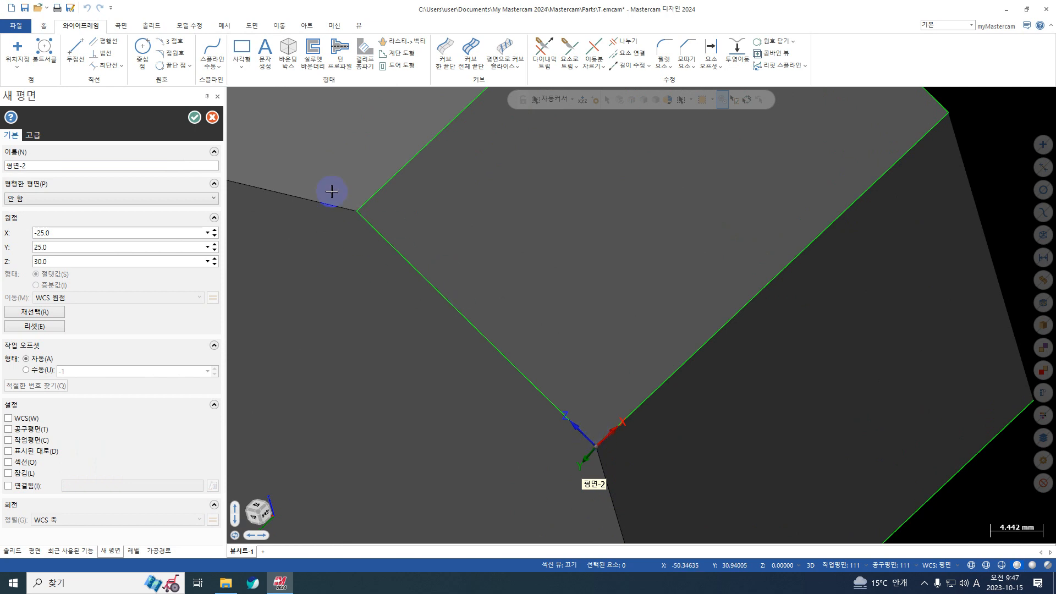
Step: Reselect the new plane's origin at the upper end of the sloping edge, at X -5, Y 25, Z 50
click(38, 312)
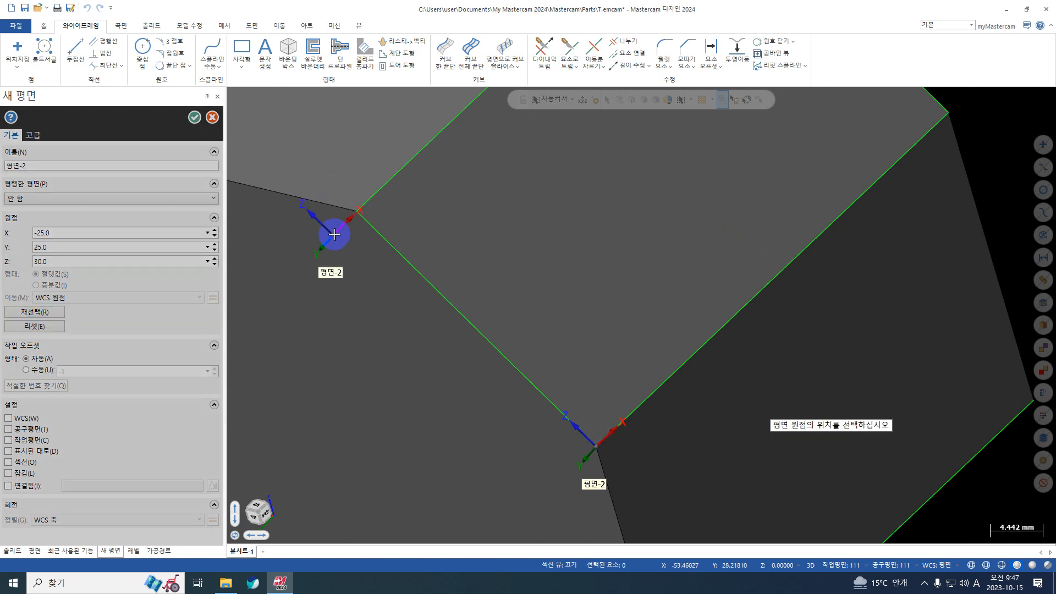
click(358, 218)
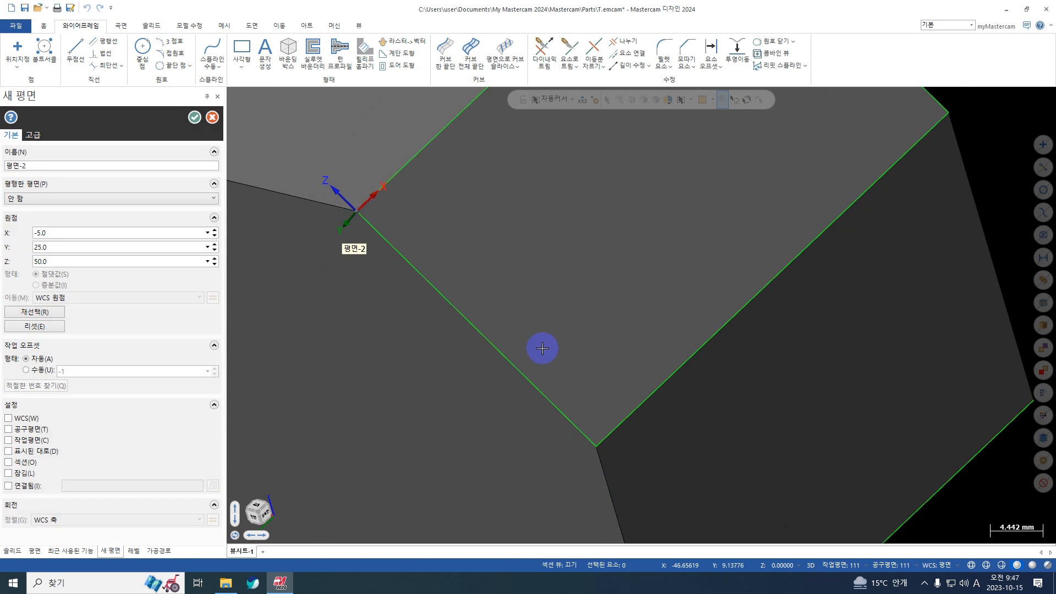
middle_drag(542, 348, 405, 215)
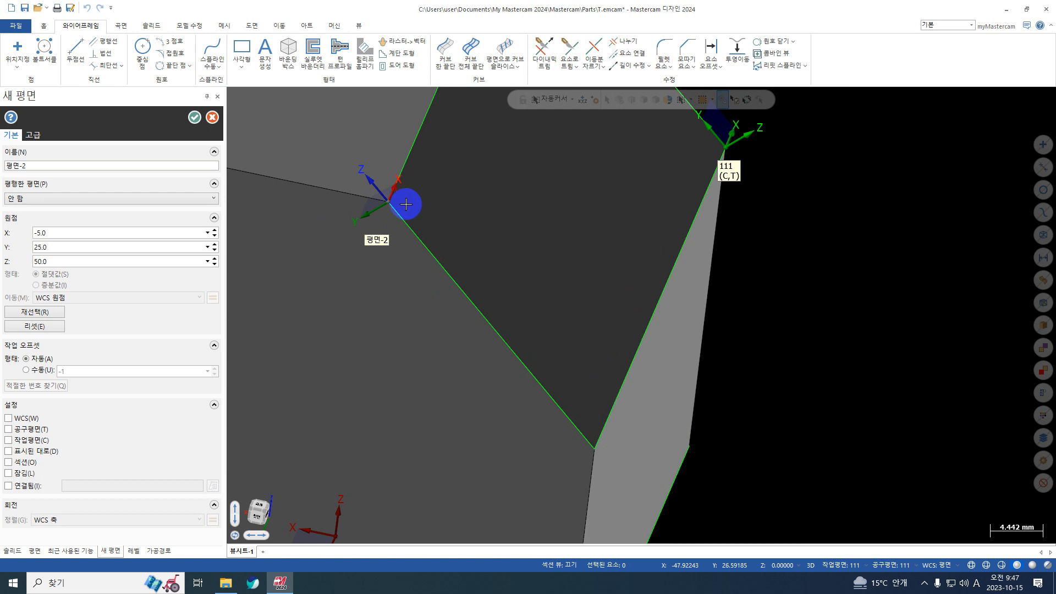
key(ctrl+1)
click(580, 354)
drag(580, 476, 187, 29)
key(Escape)
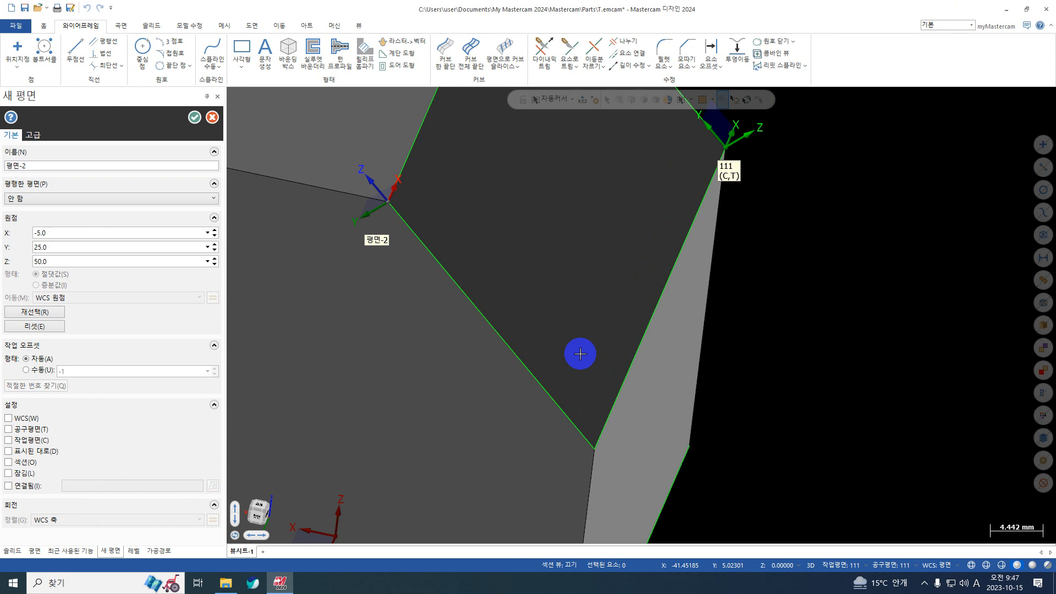
Step: Create the edge-normal plane and orient the view to it, making it the construction and tool plane
click(194, 118)
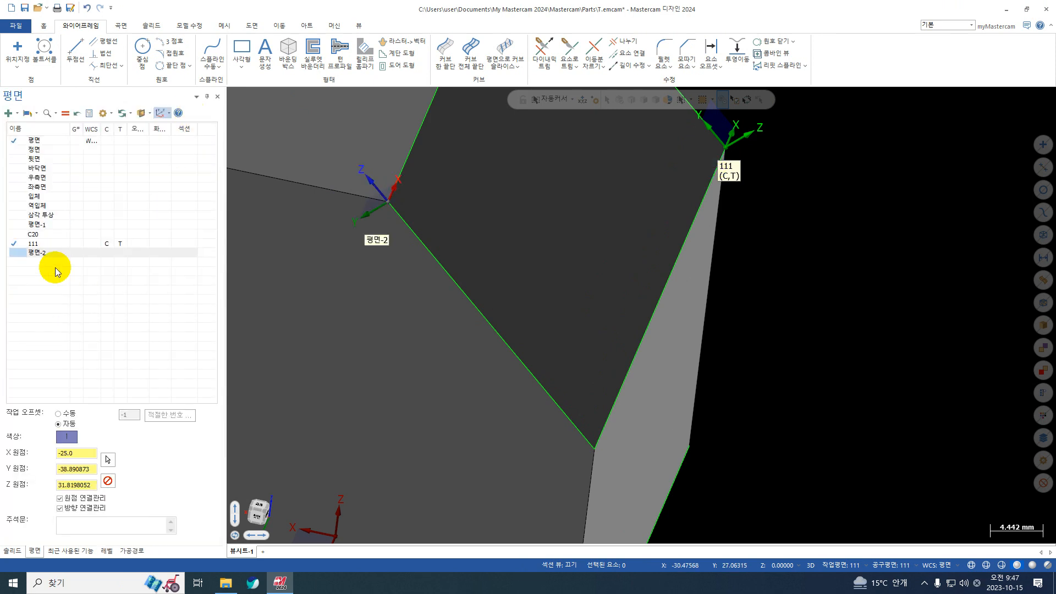
click(75, 254)
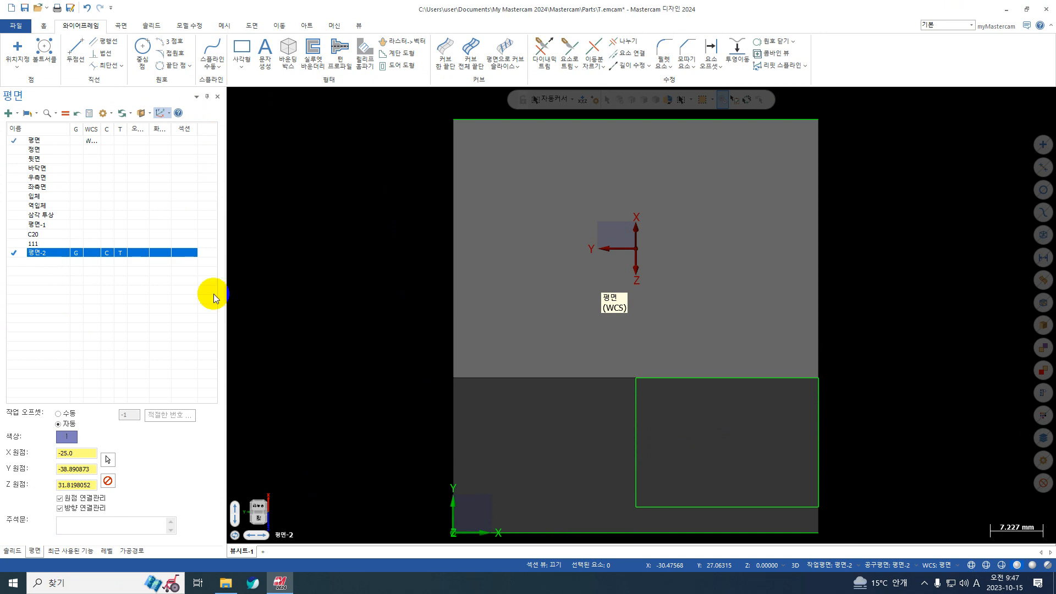
middle_drag(418, 418, 472, 413)
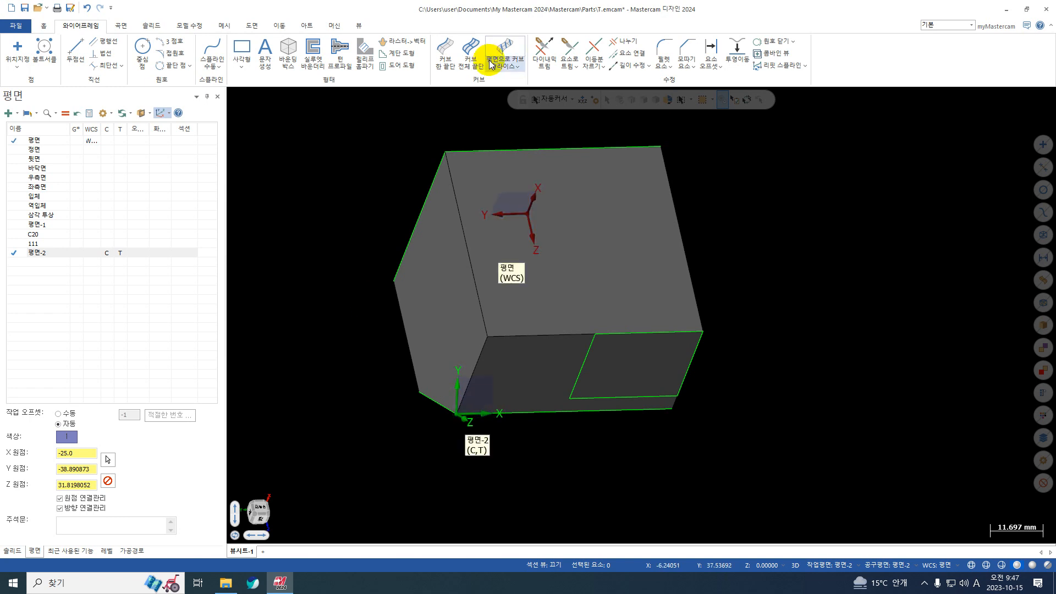
Step: Return the view, construction plane and tool plane to the standard top plane
right_click(761, 165)
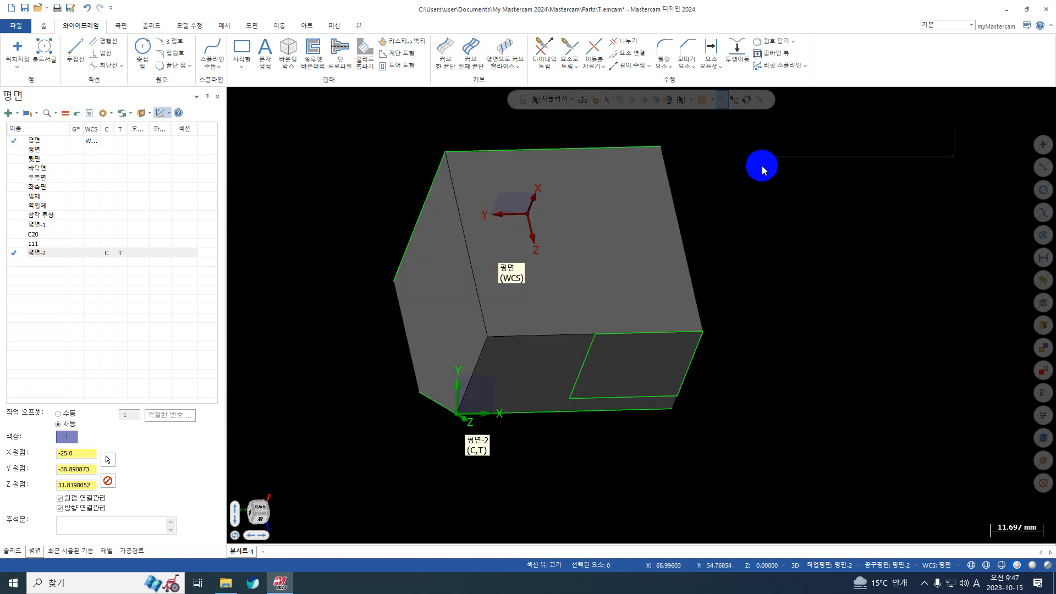
click(806, 229)
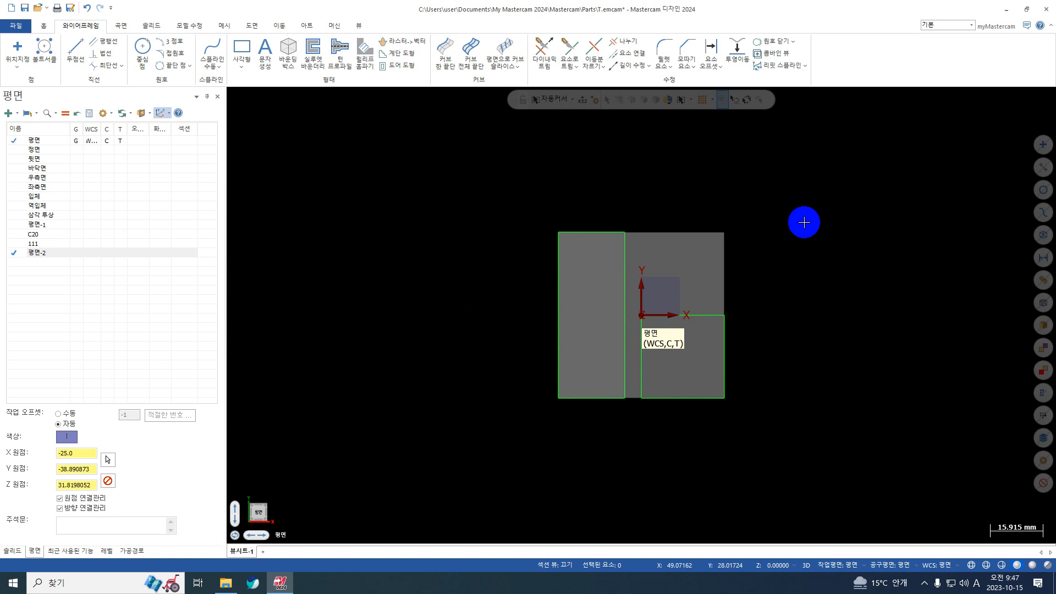
right_click(822, 213)
click(853, 275)
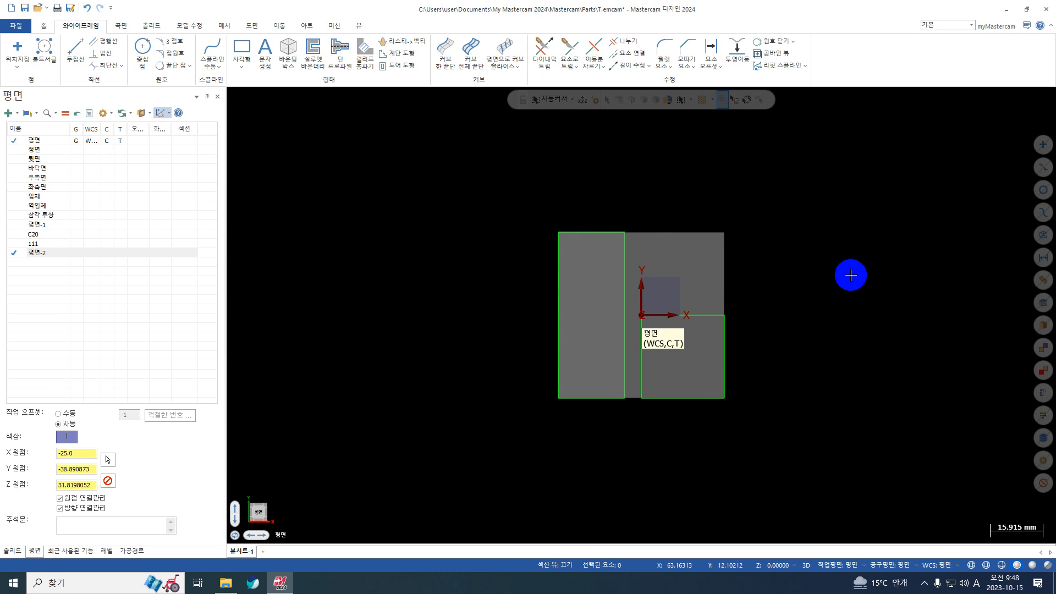
Step: Start a dynamic plane and place its gnomon flat on the chamfer face
click(21, 117)
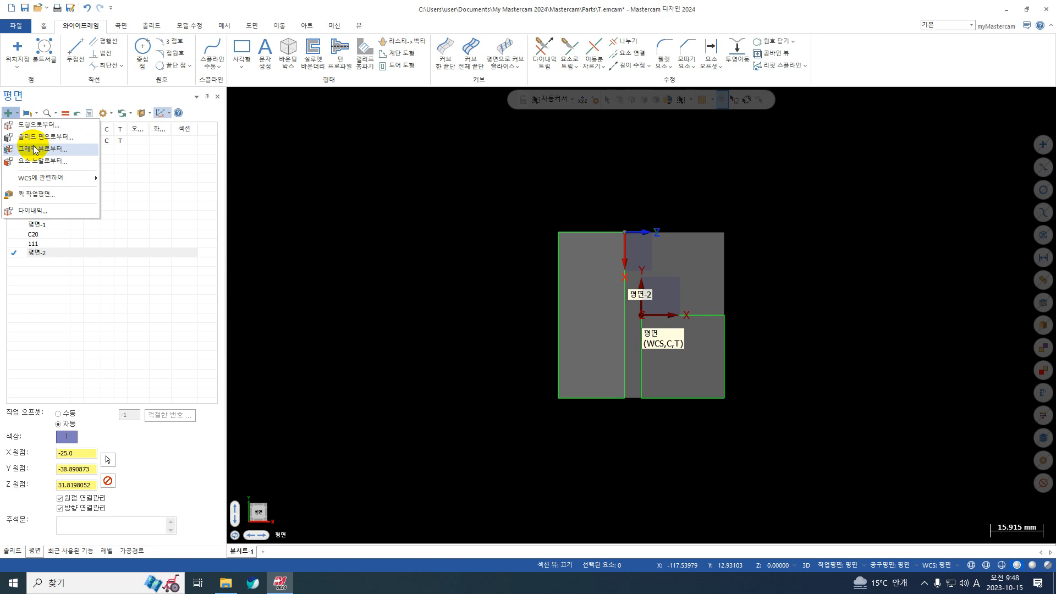
click(36, 208)
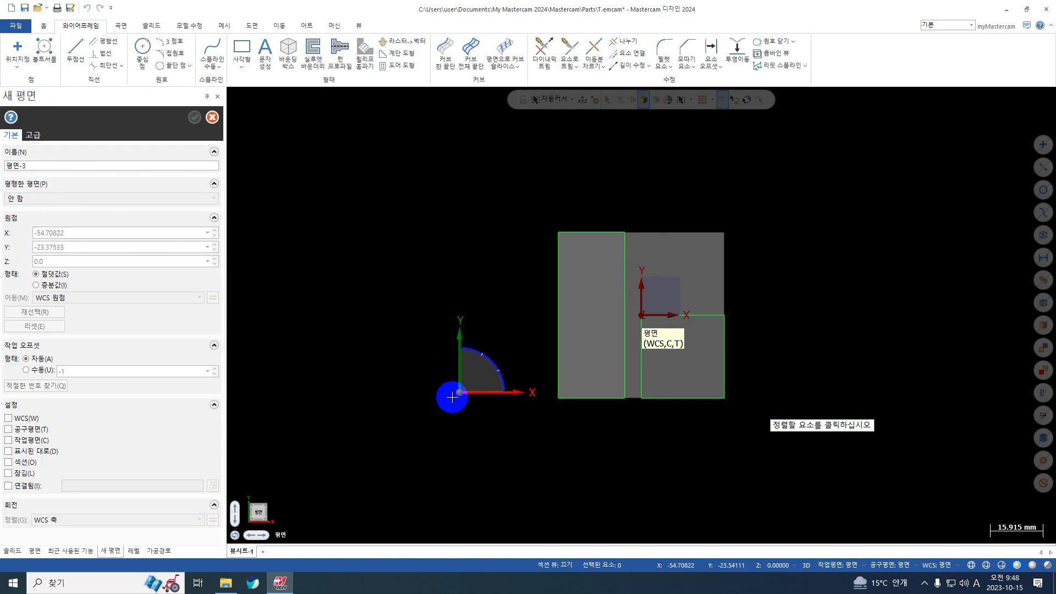
middle_drag(480, 527, 575, 418)
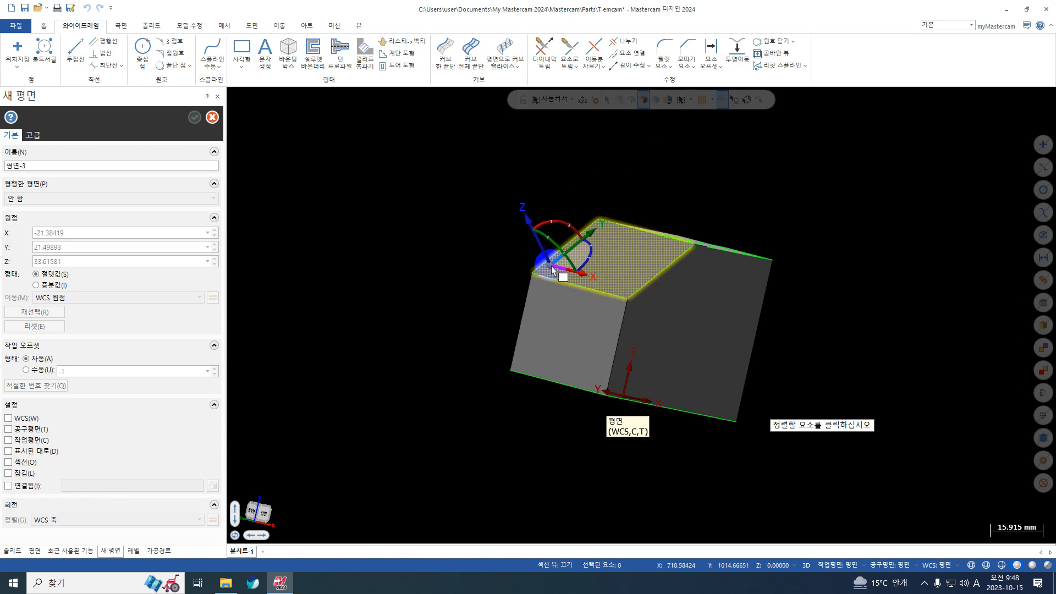
click(593, 268)
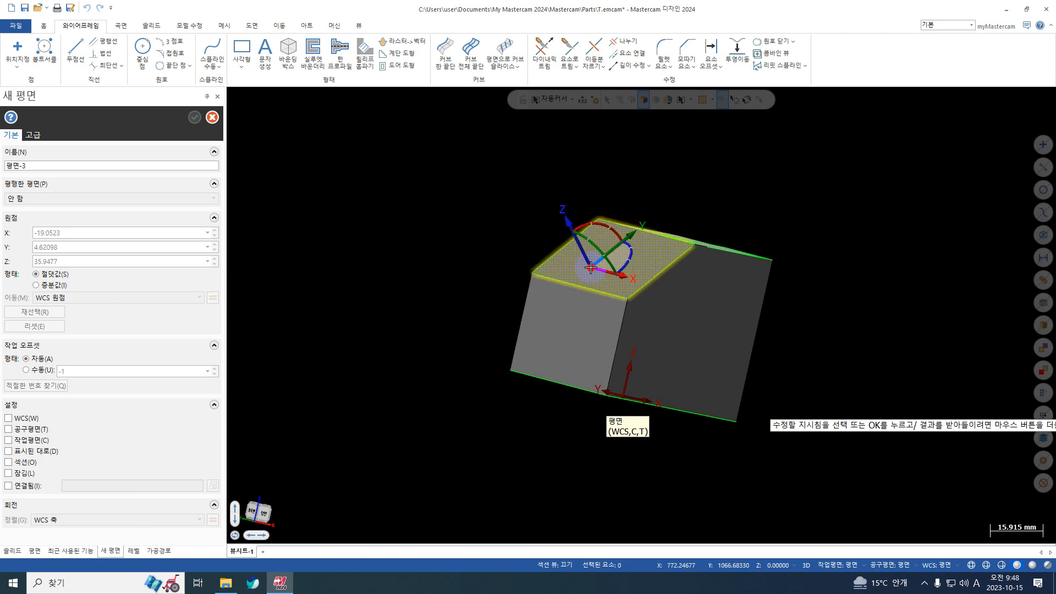
Step: Try rotating the dynamic gnomon about its Z axis and its X axis
click(632, 255)
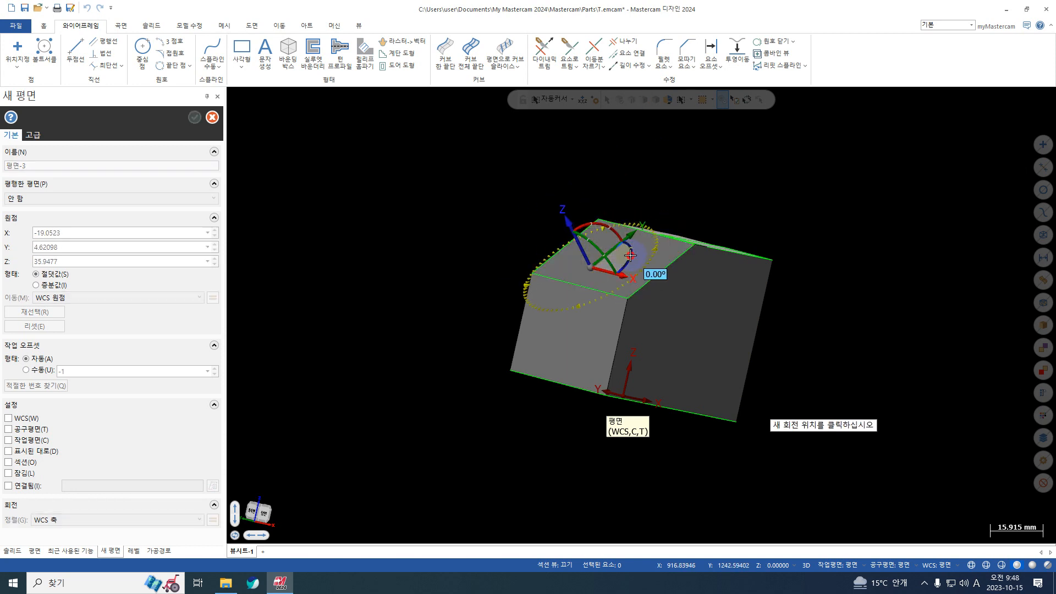
click(635, 255)
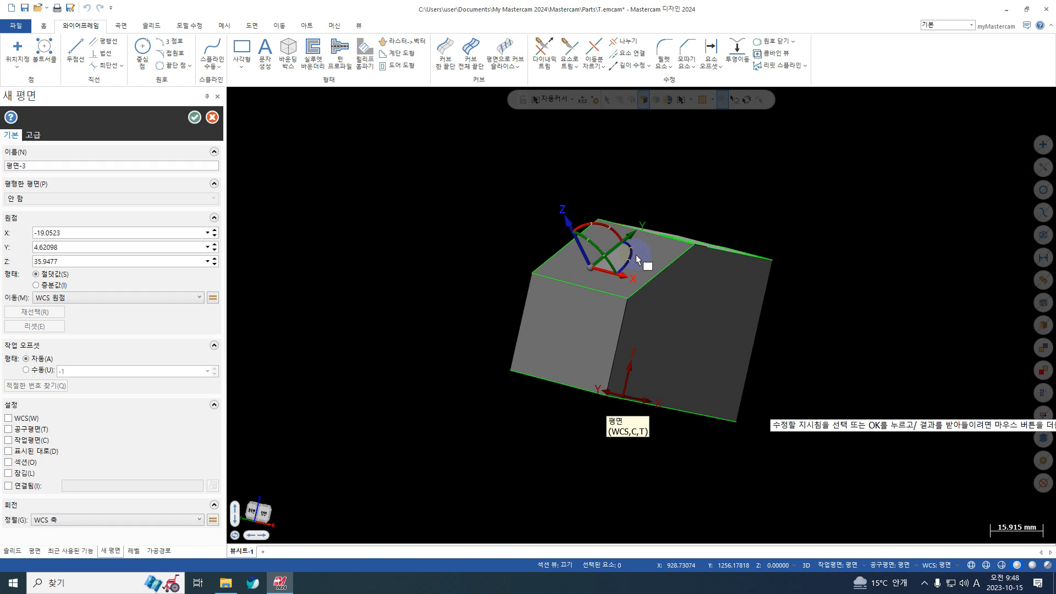
click(604, 225)
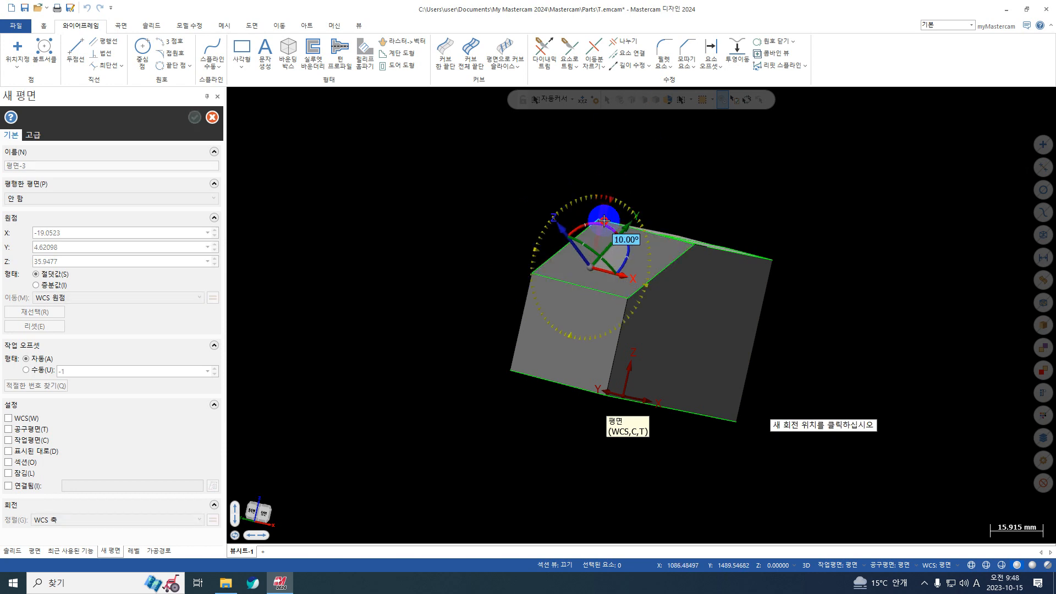
click(604, 221)
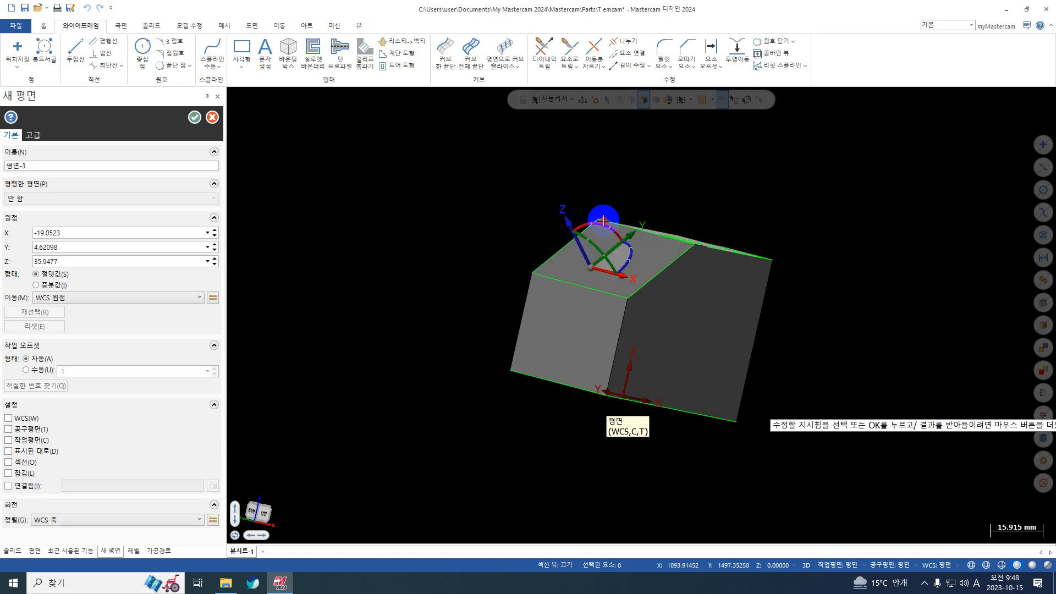
Step: Move the gnomon's origin to the chamfer face's lower corner at X -25, Y 25, Z 30 and create the plane
click(590, 269)
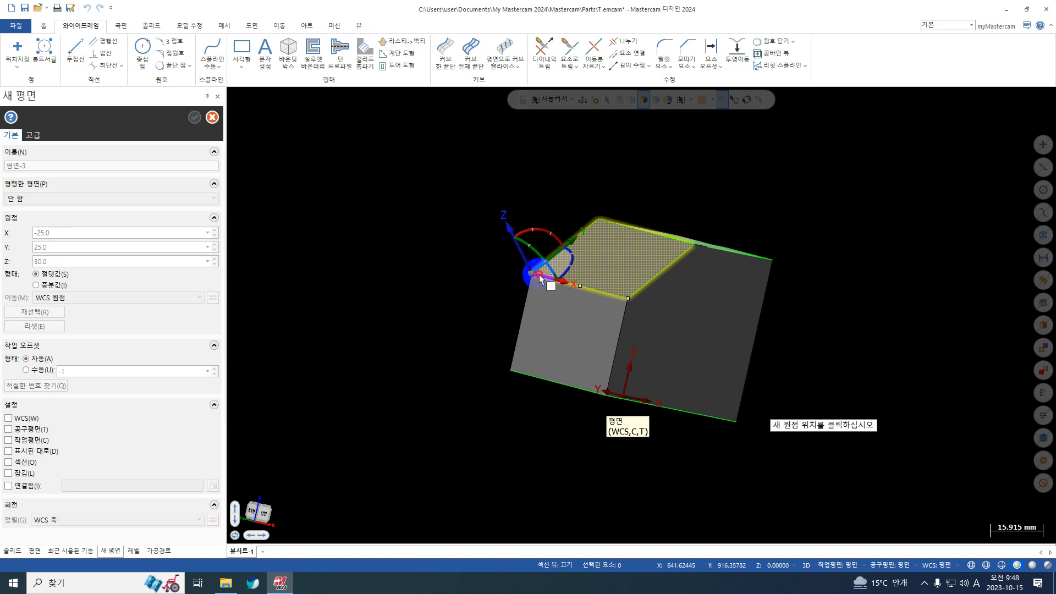
click(533, 275)
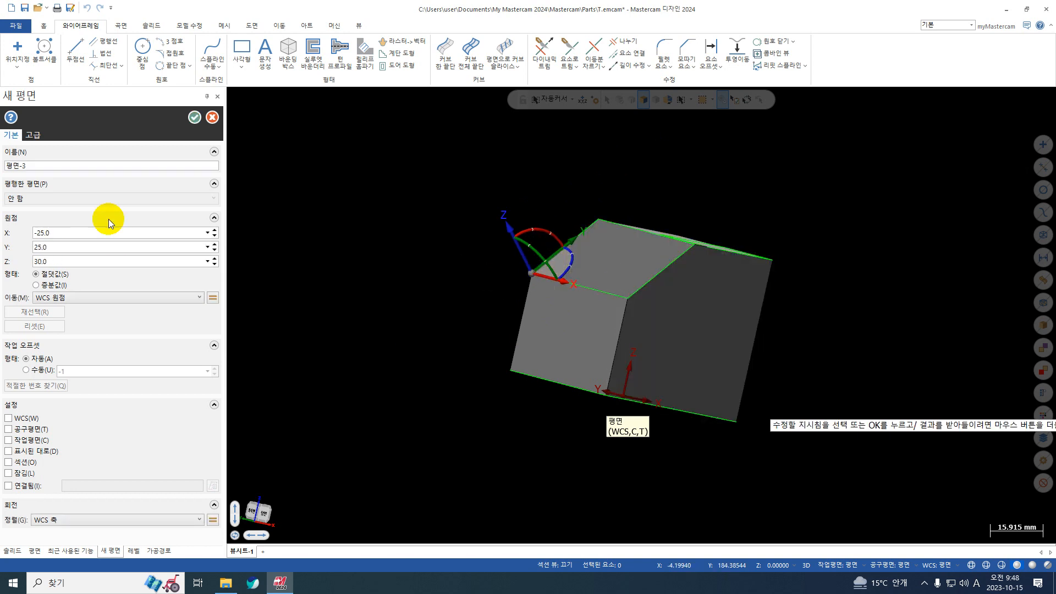
click(194, 117)
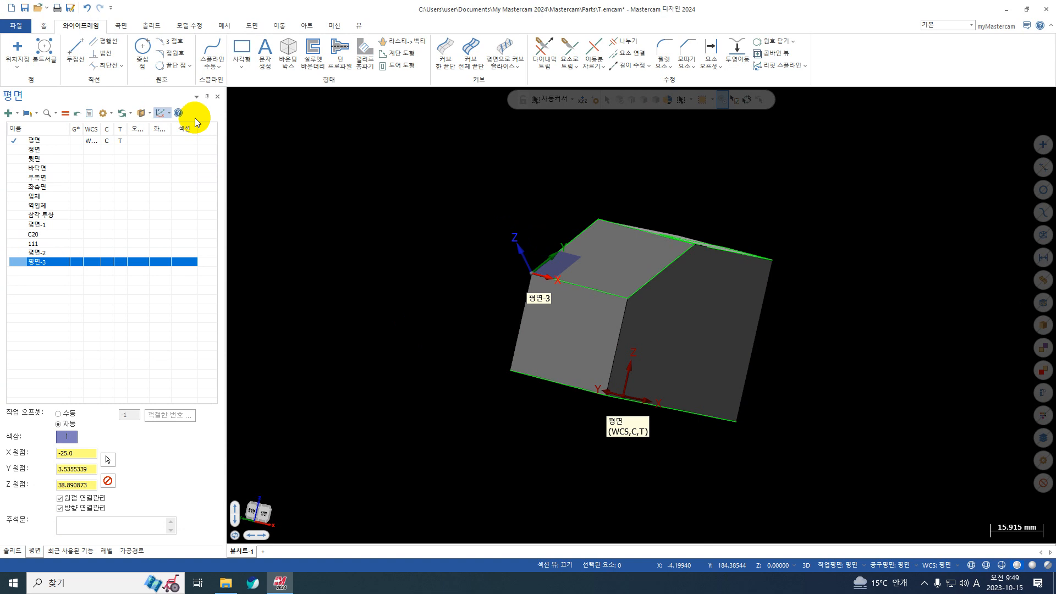
Step: Orient the view to the new dynamic plane, making it the WCS, construction and tool plane
click(76, 263)
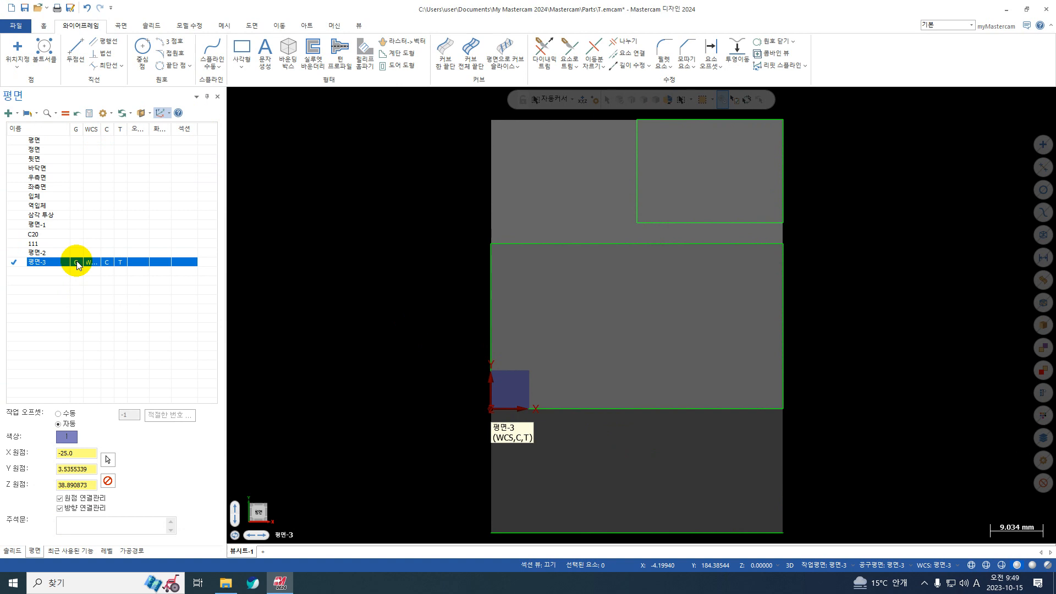
middle_drag(604, 450, 241, 276)
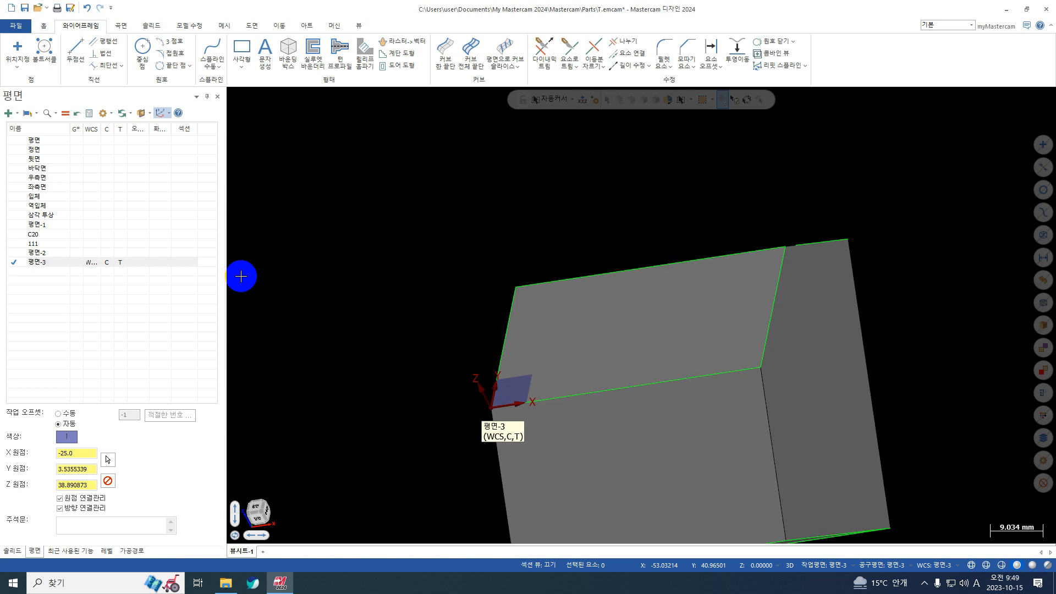
scroll(504, 308, down, 2)
Step: Create a quick construction plane from the chamfer's solid face
click(18, 114)
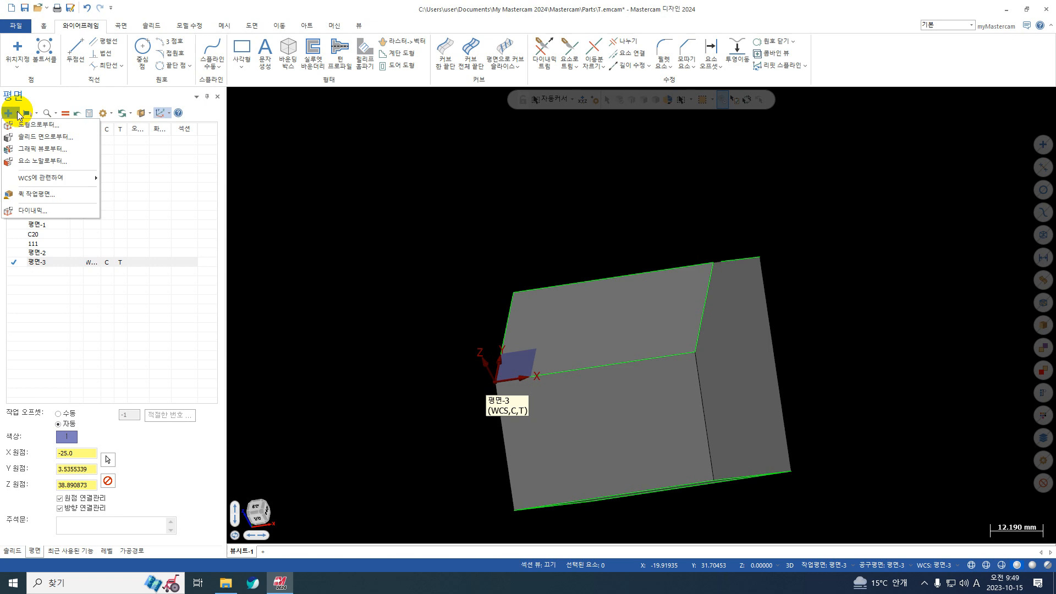
click(422, 367)
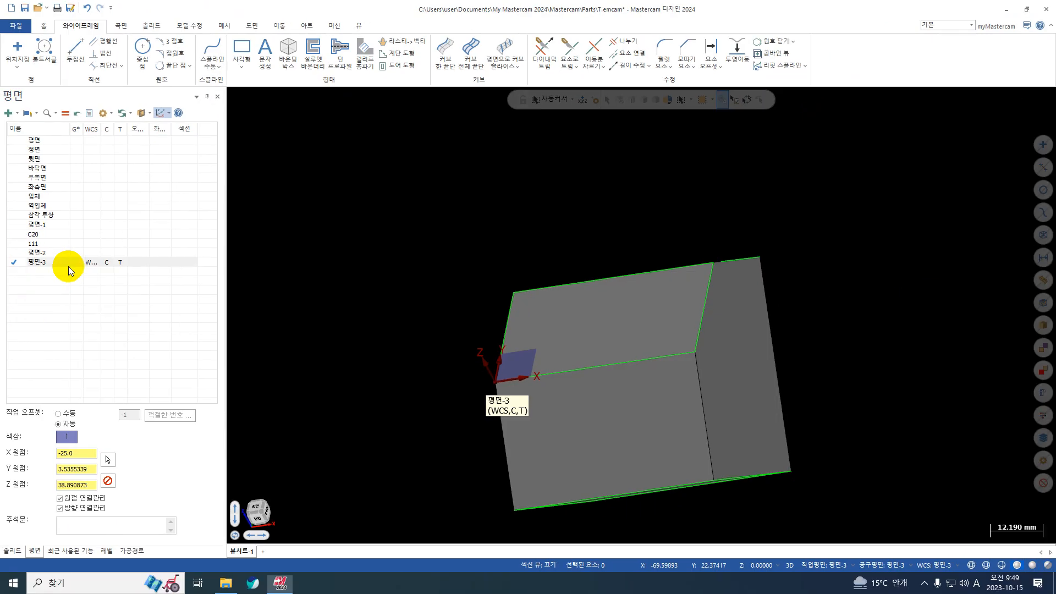
click(24, 116)
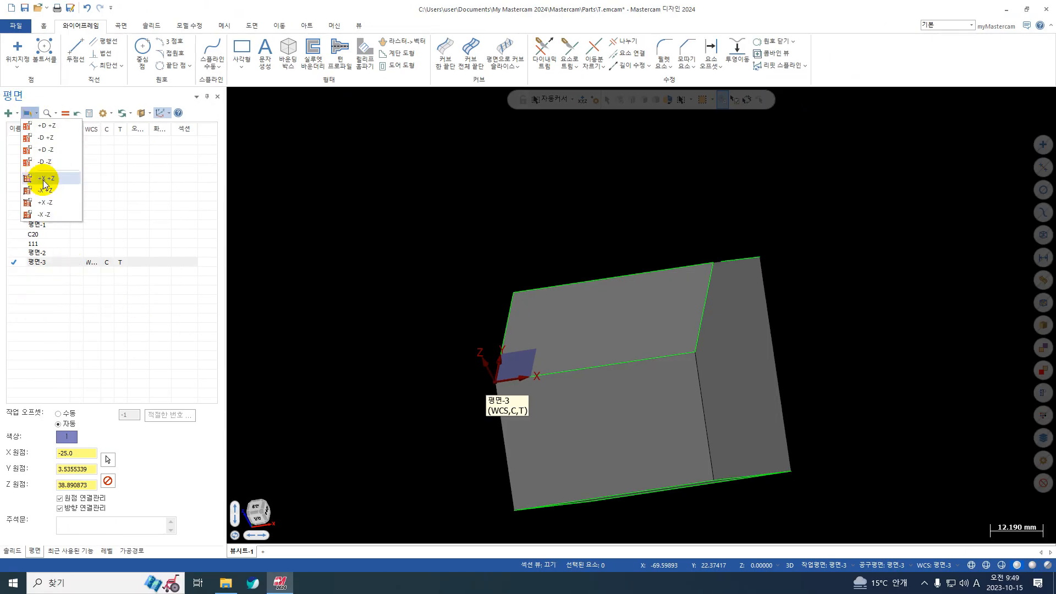
click(11, 113)
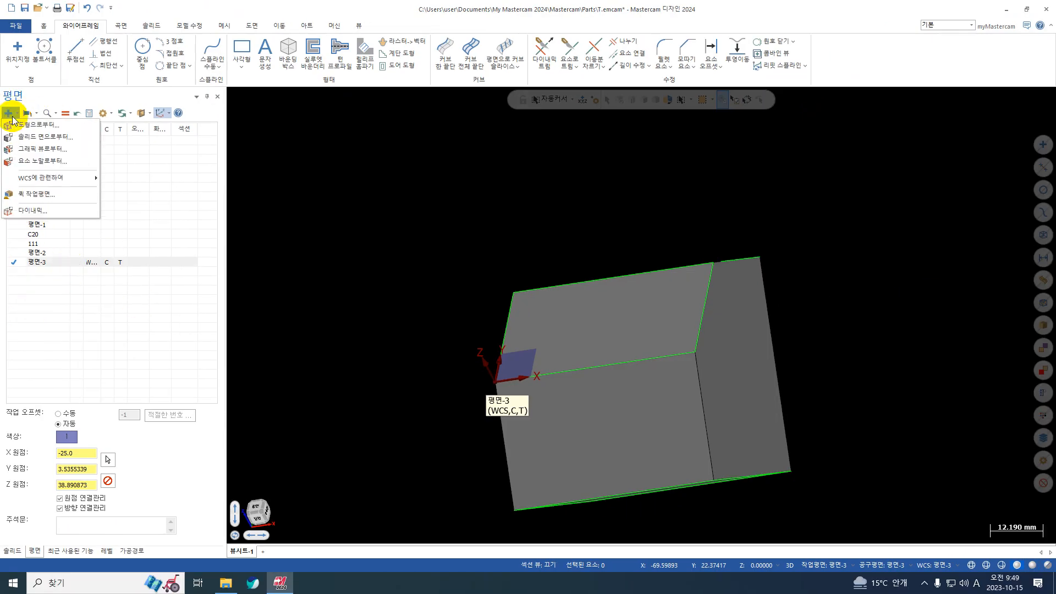
click(34, 195)
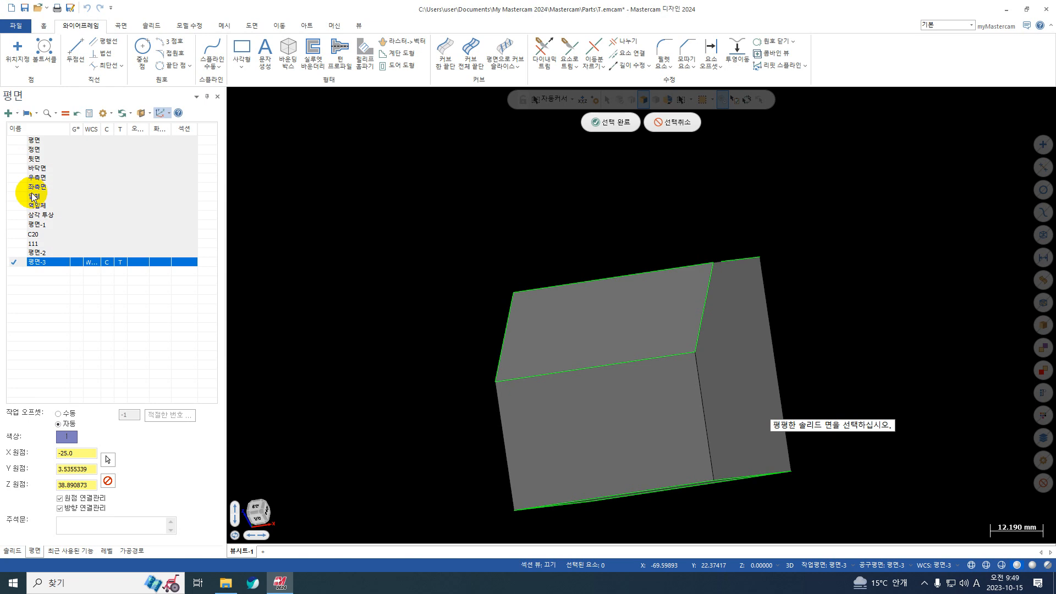
click(572, 322)
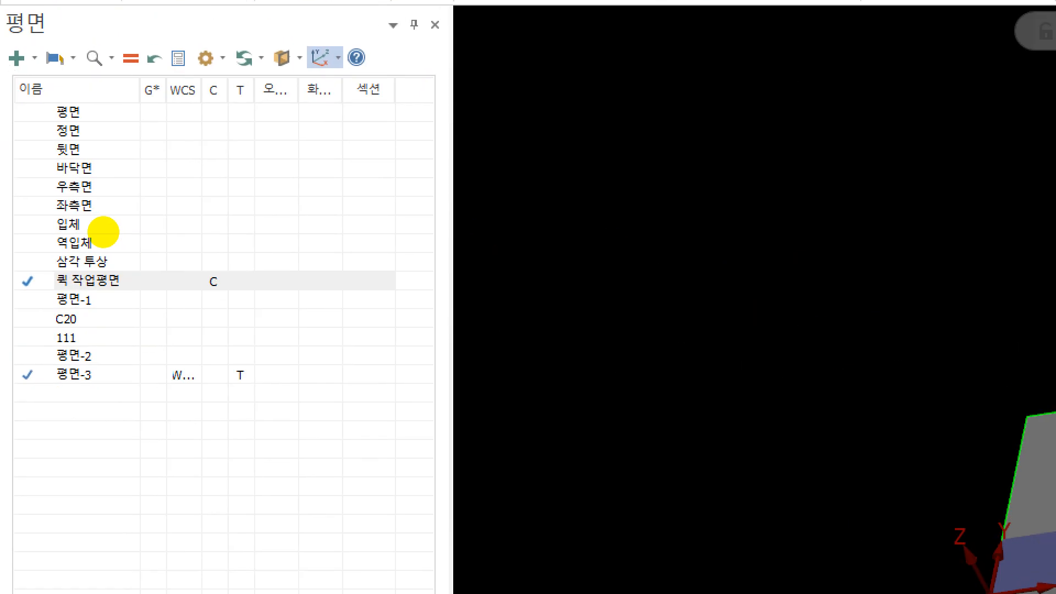
mouse_move(220, 311)
mouse_down()
mouse_move(214, 258)
mouse_move(245, 308)
mouse_move(234, 322)
mouse_up()
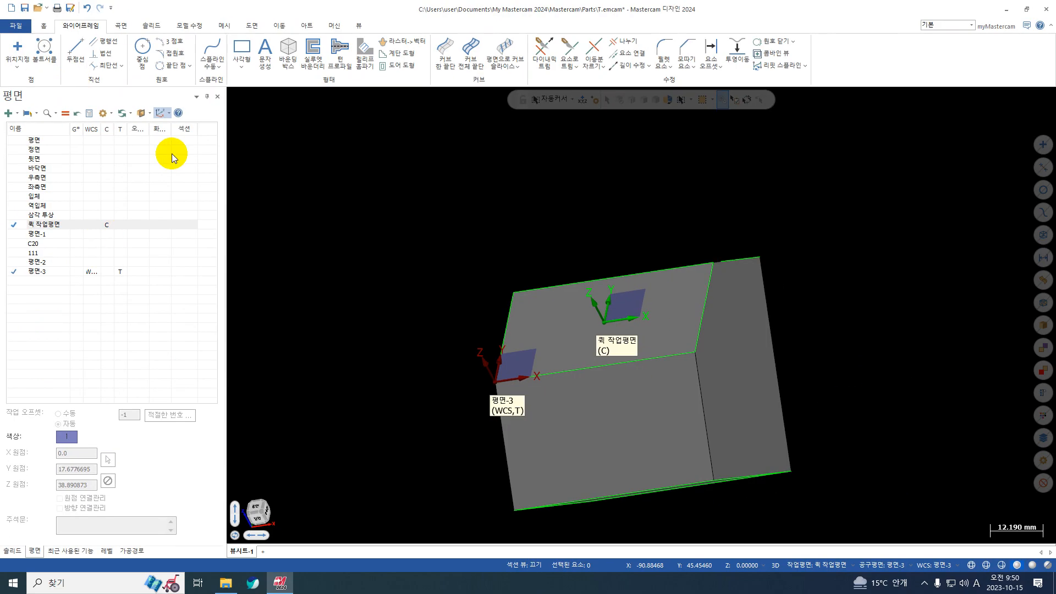
Step: Draw a circle of radius 25 centred on the quick construction plane's origin on the chamfer face
click(142, 52)
click(605, 324)
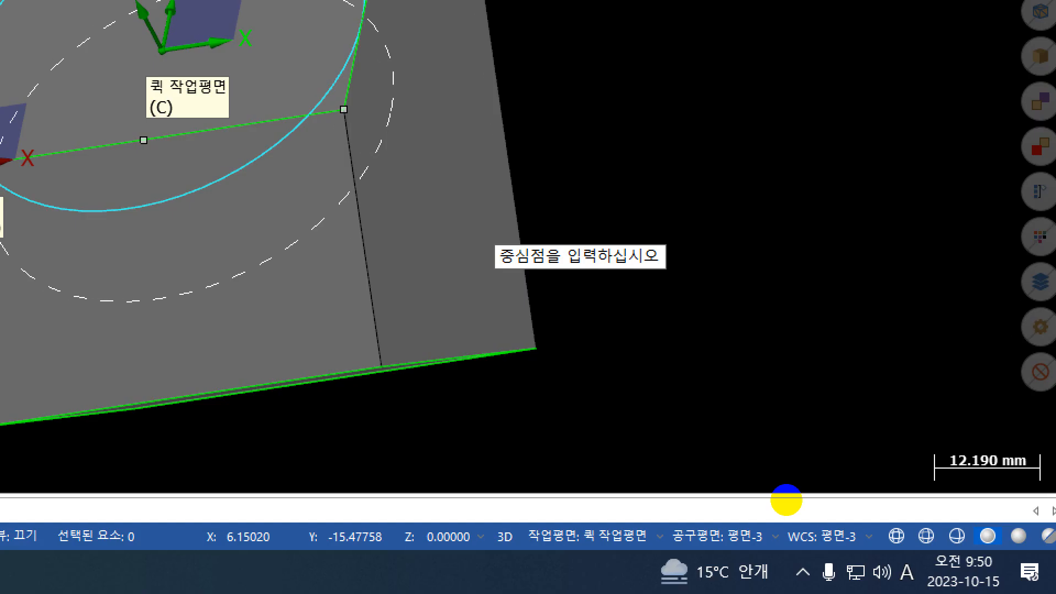
click(731, 393)
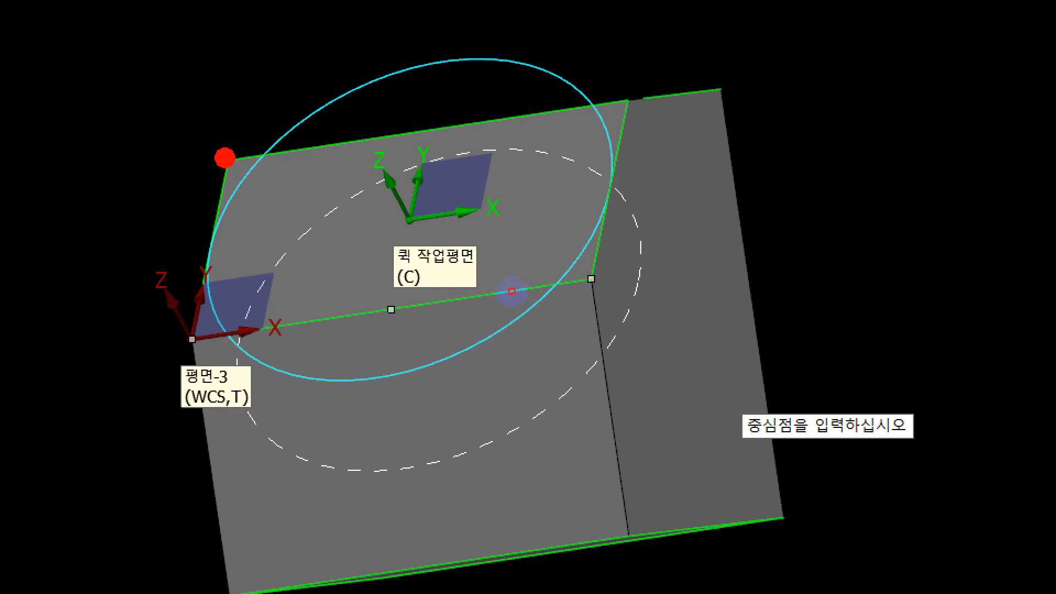
mouse_move(223, 160)
mouse_down()
mouse_move(231, 179)
mouse_move(332, 206)
mouse_move(357, 253)
mouse_up()
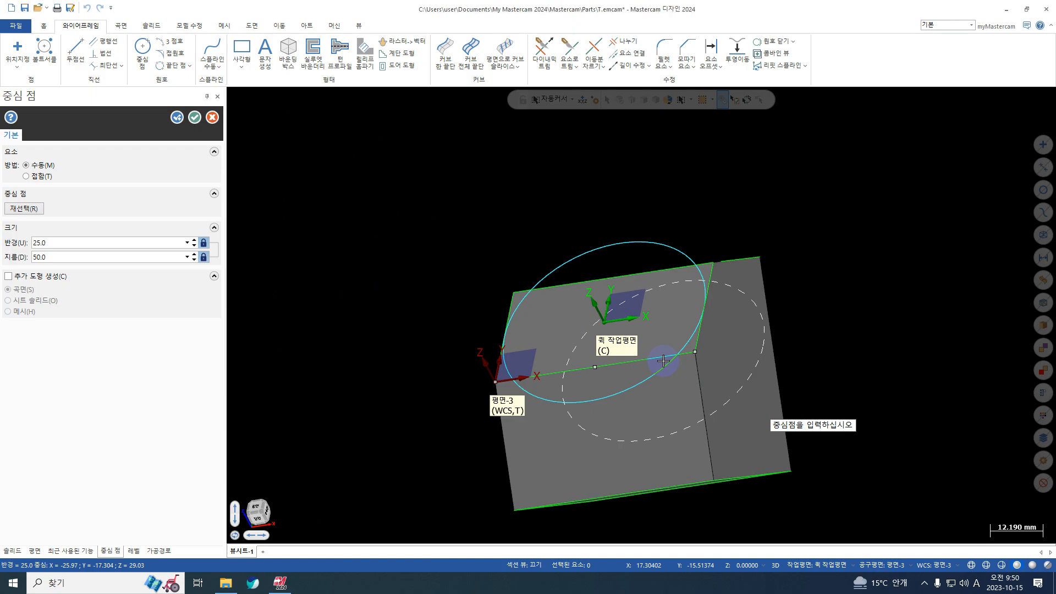
click(208, 113)
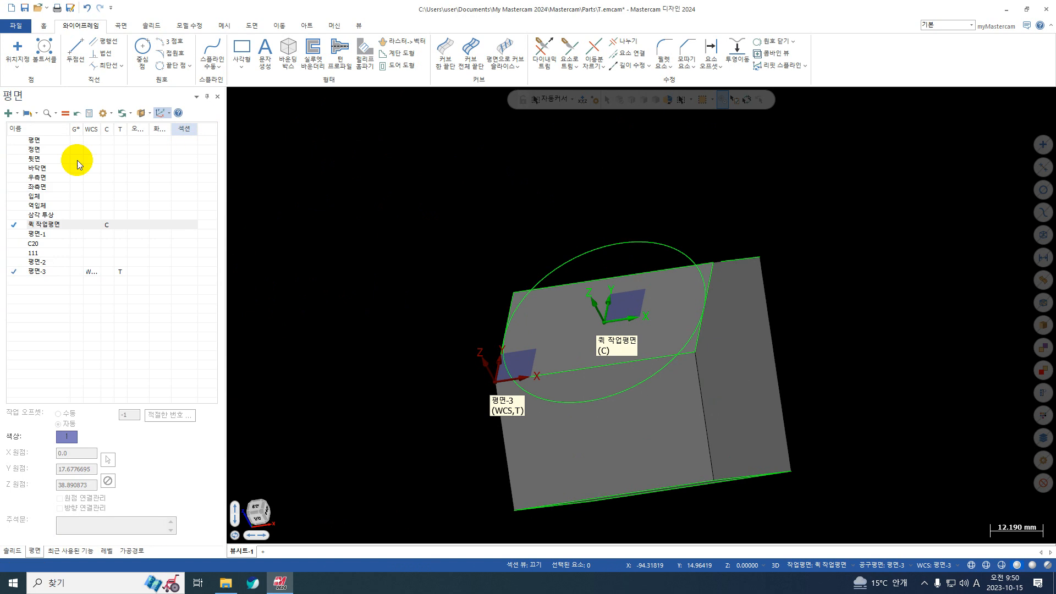
Step: Move the quick construction plane to the side face beside the chamfer and switch to the Top view
click(8, 112)
click(39, 195)
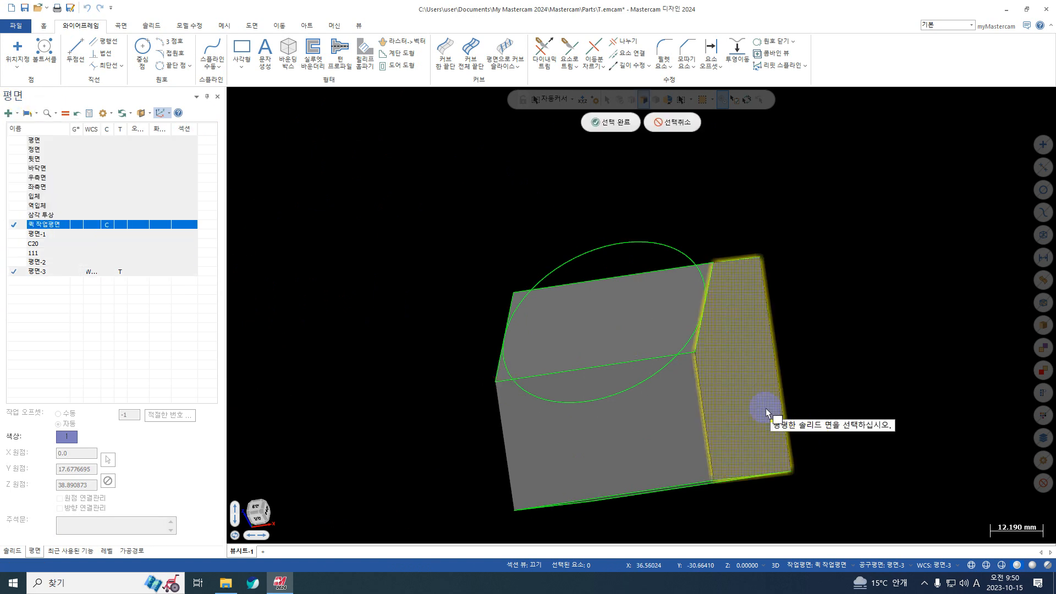
click(735, 369)
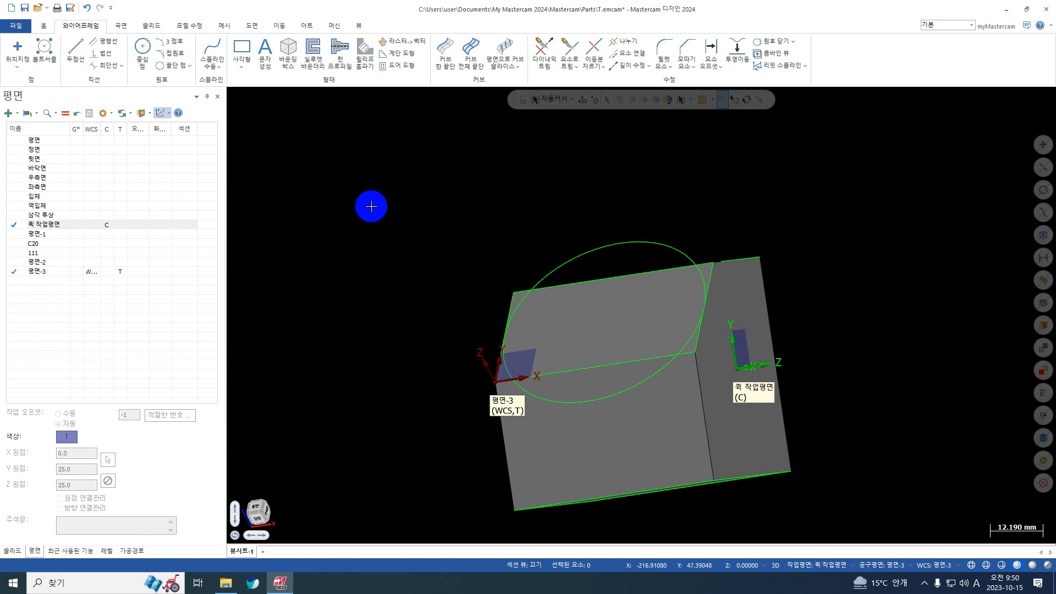
right_click(560, 180)
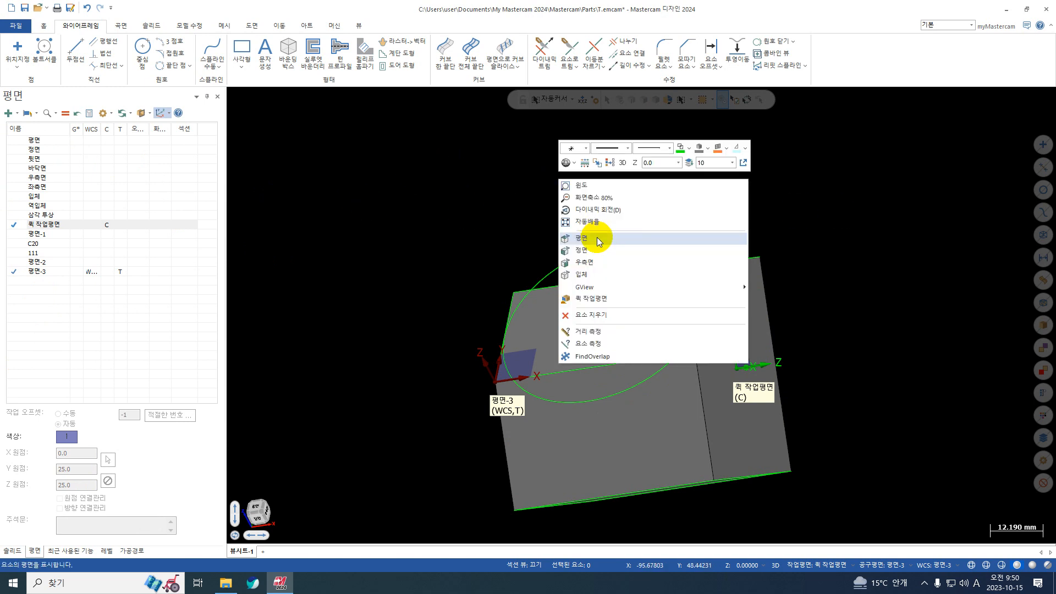
click(597, 237)
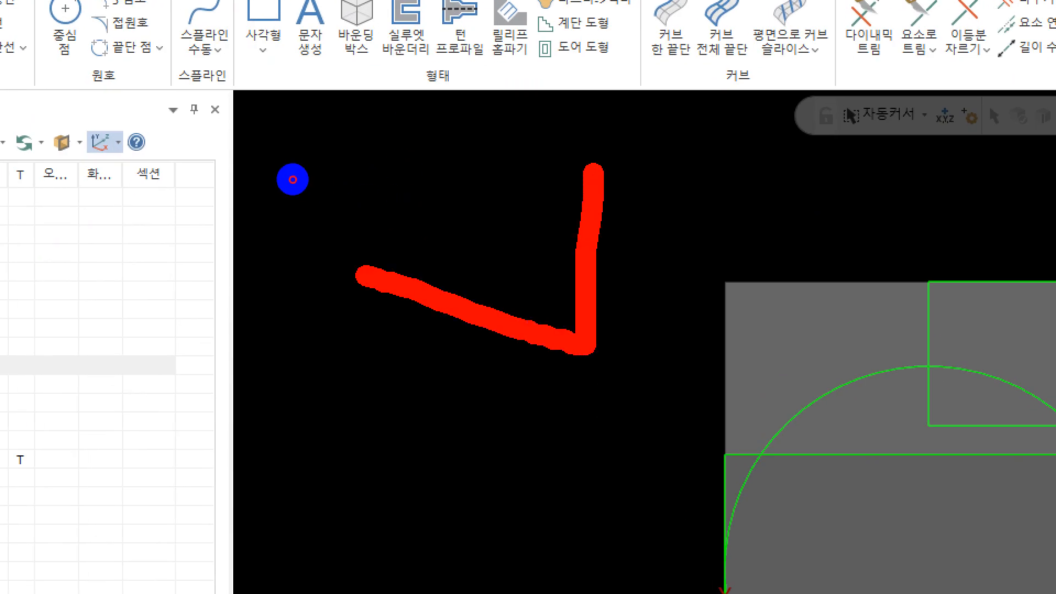
drag(365, 276, 376, 273)
drag(516, 116, 492, 264)
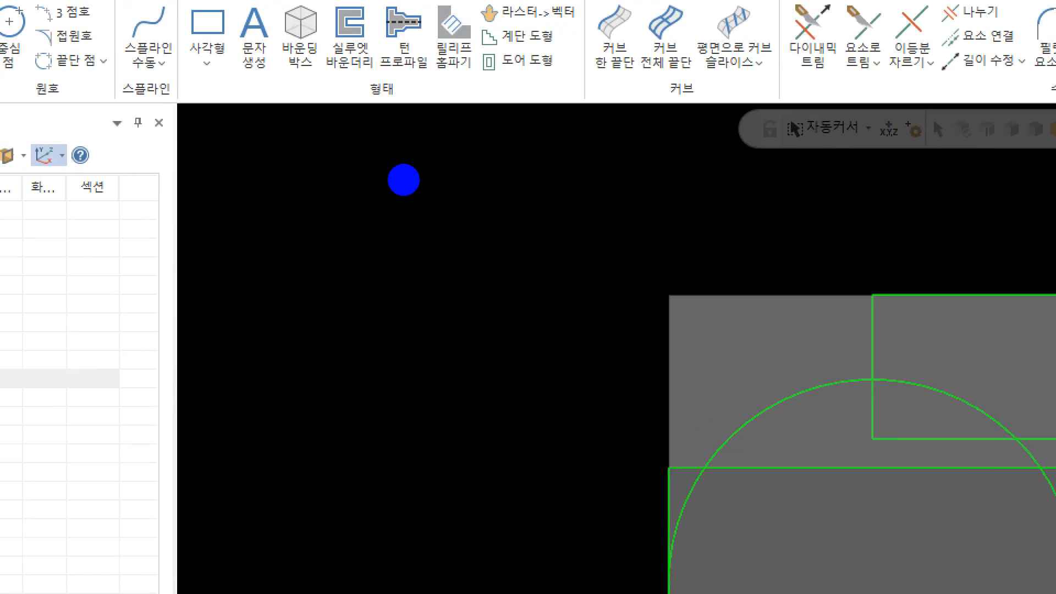
click(443, 217)
mouse_move(450, 259)
mouse_down()
mouse_move(485, 299)
mouse_move(433, 370)
mouse_move(370, 364)
mouse_up()
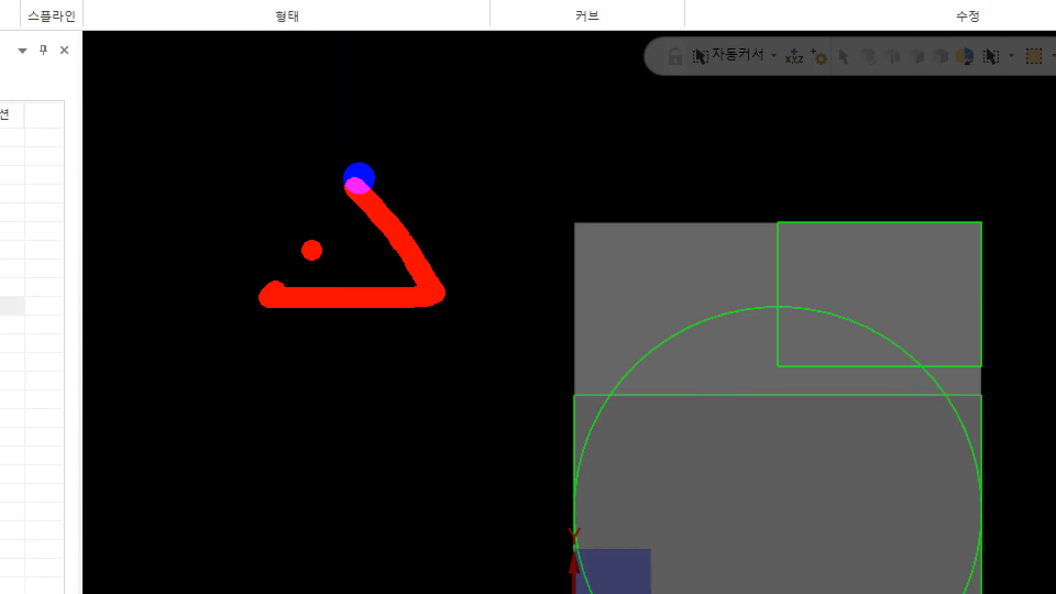
drag(288, 78, 333, 227)
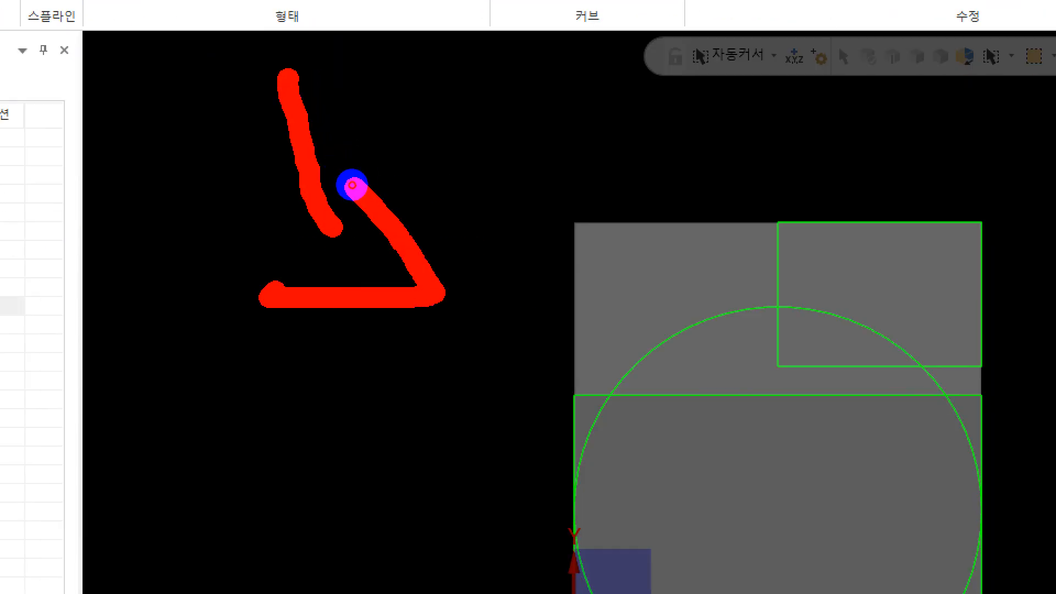
drag(352, 185, 352, 140)
drag(339, 210, 340, 293)
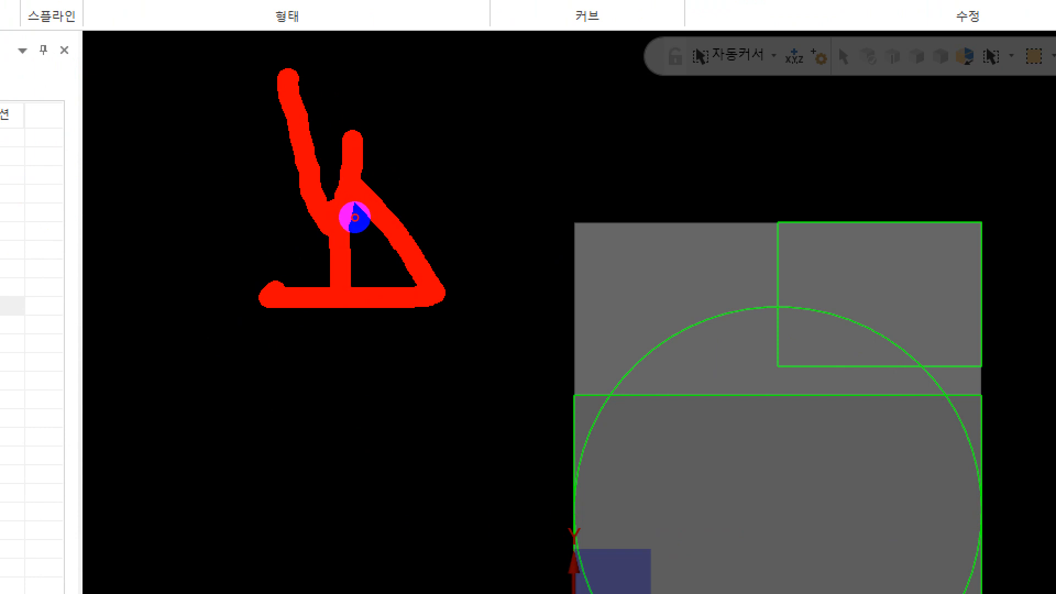
drag(121, 201, 308, 238)
mouse_move(258, 181)
mouse_down()
mouse_move(313, 231)
mouse_move(275, 260)
mouse_up()
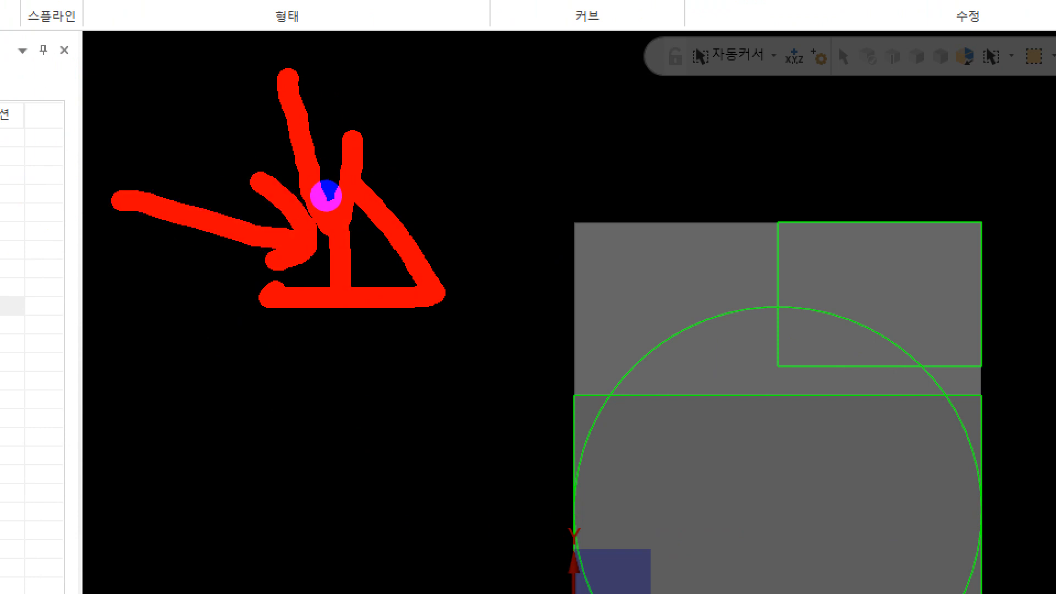
mouse_move(187, 232)
mouse_down()
mouse_move(360, 259)
mouse_move(312, 219)
mouse_up()
key(Escape)
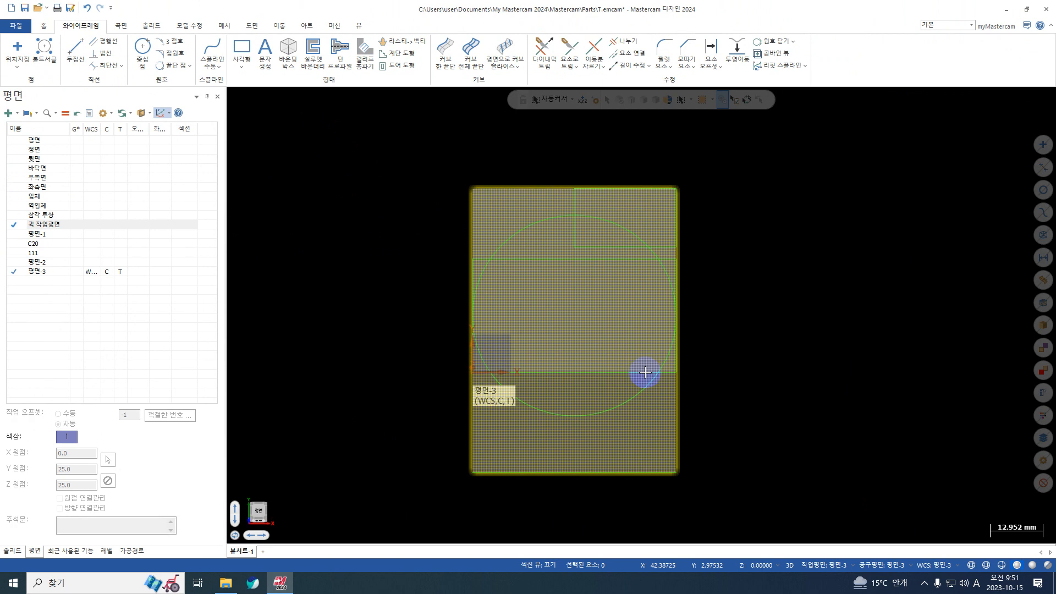
Step: Orient the view isometrically and rotate it to an oblique angle that shows the side, chamfer and lower faces
key(alt+1)
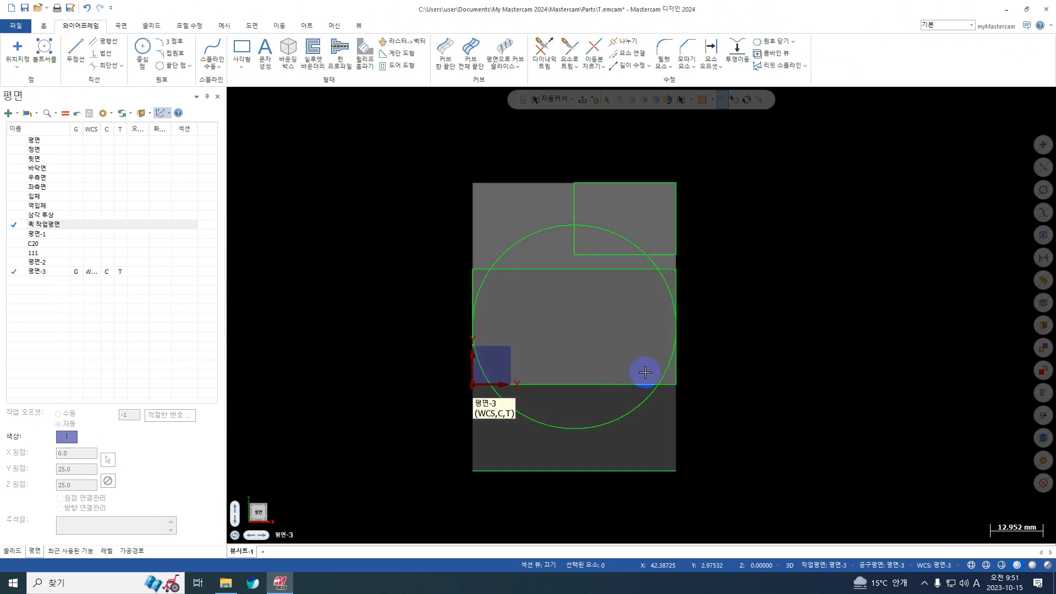
key(alt+7)
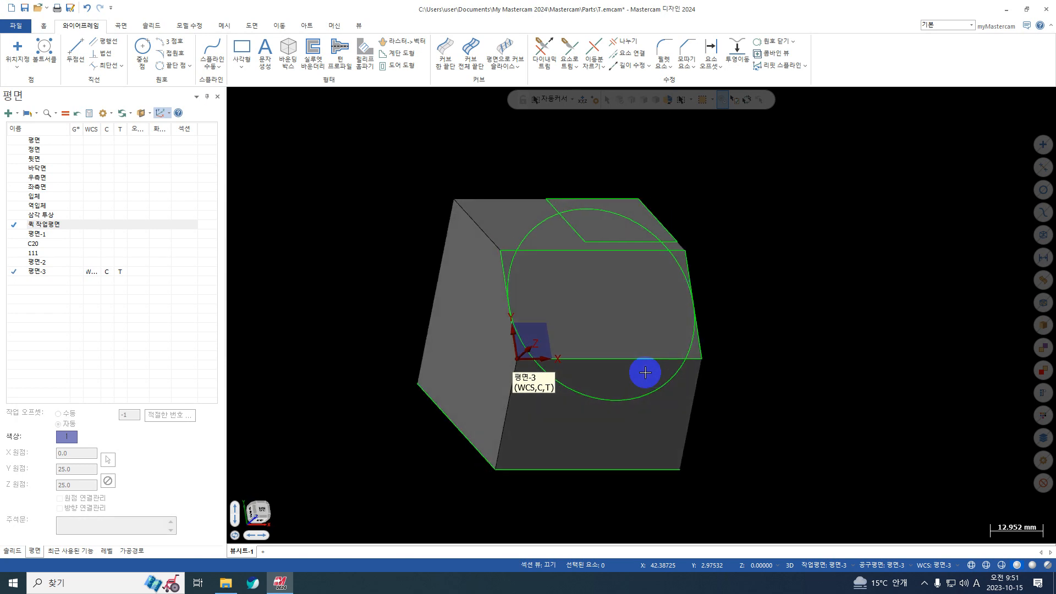
key(alt+Right)
key(alt+Right)
key(alt+Right)
key(alt+Up)
key(alt+Down)
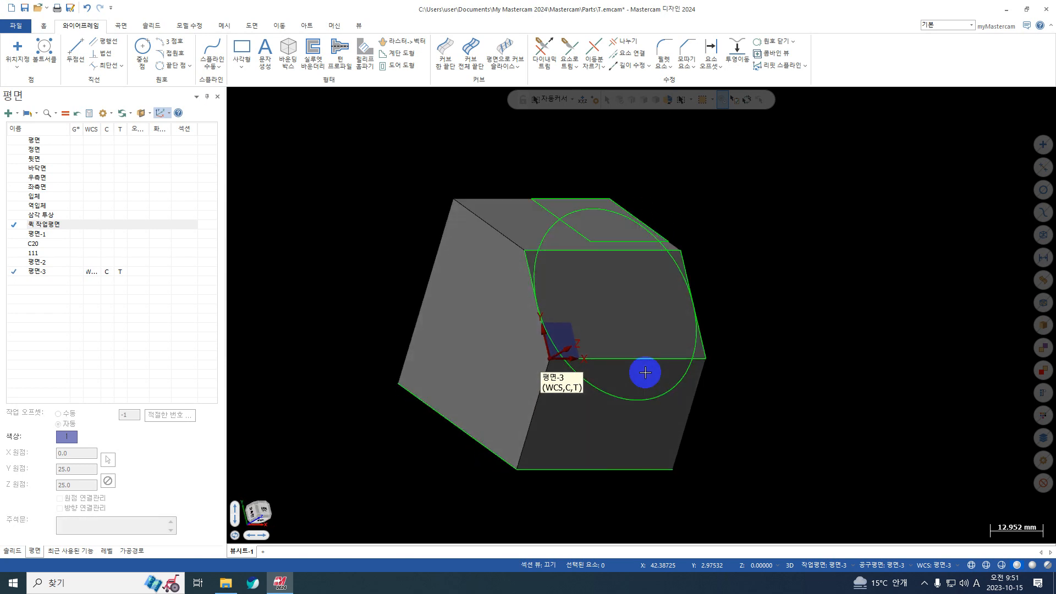
key(alt+Right)
key(alt+Right)
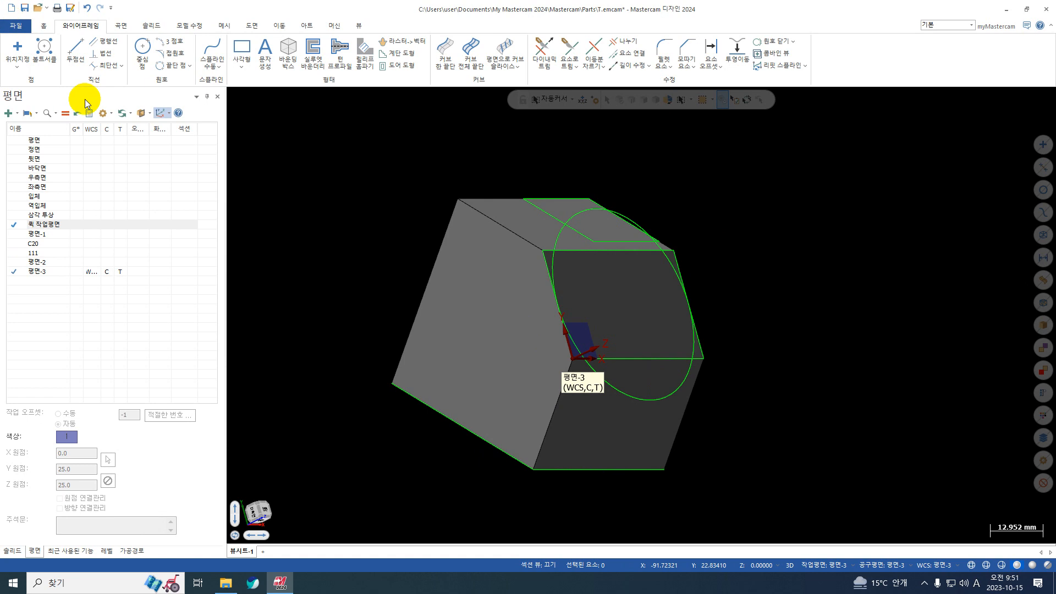
Step: Create a new plane from the current graphics view with its origin at 0, 0, 0 and minimize the program
click(10, 113)
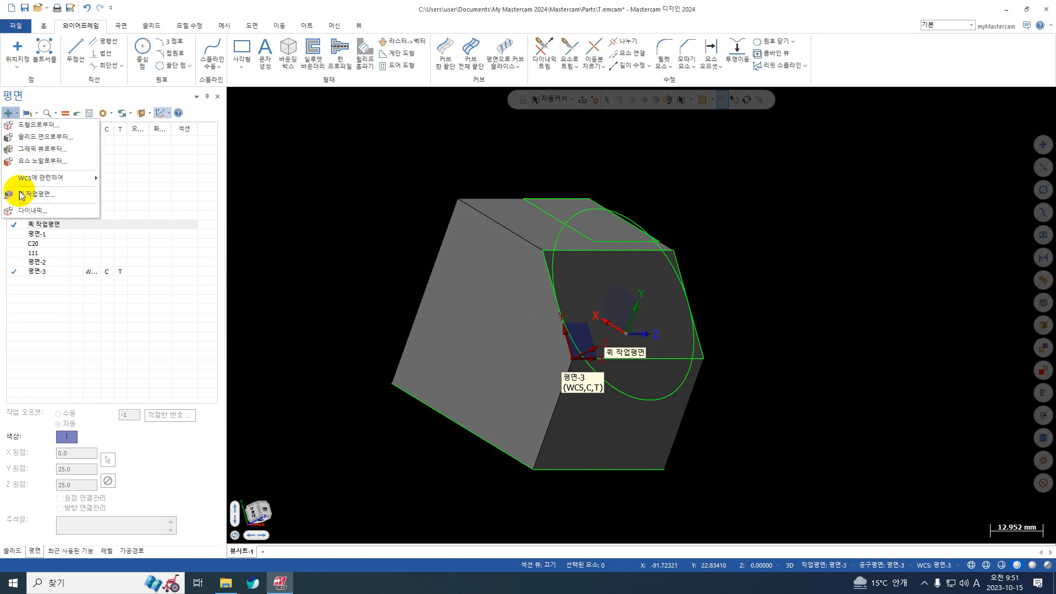
click(33, 152)
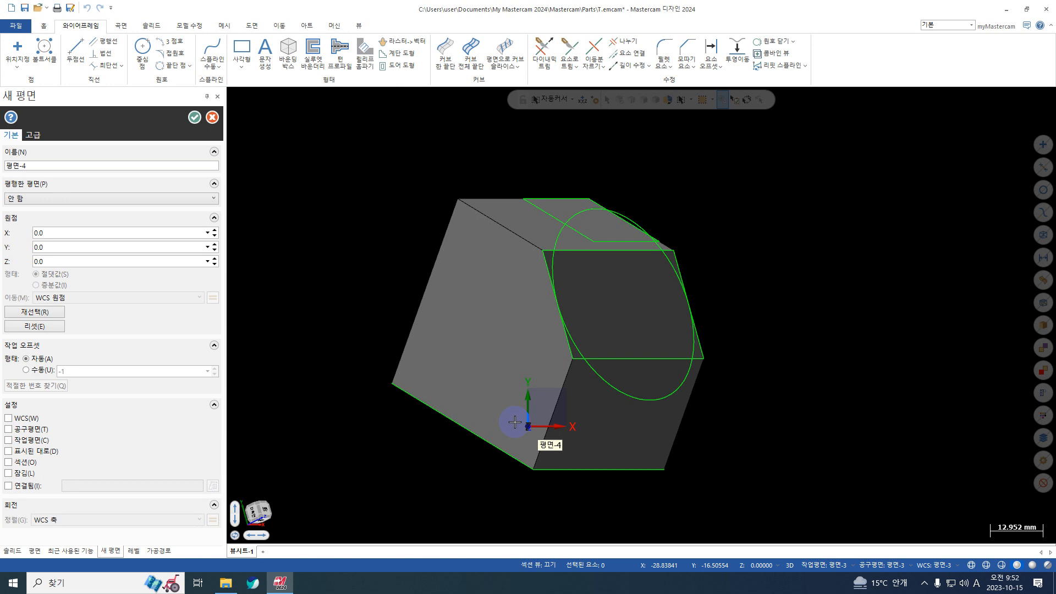
click(194, 117)
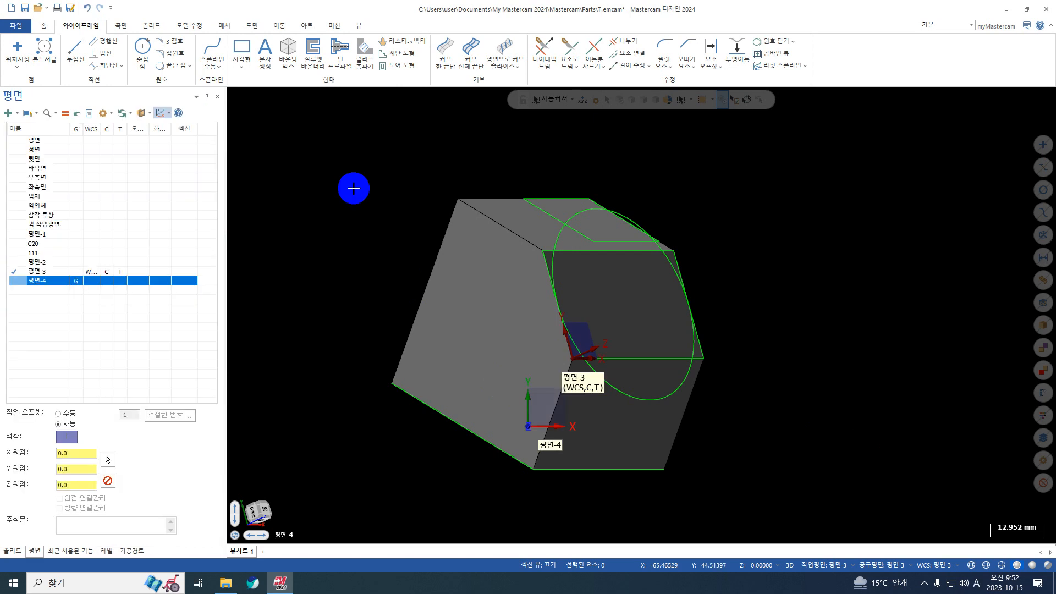
scroll(806, 450, down, 1)
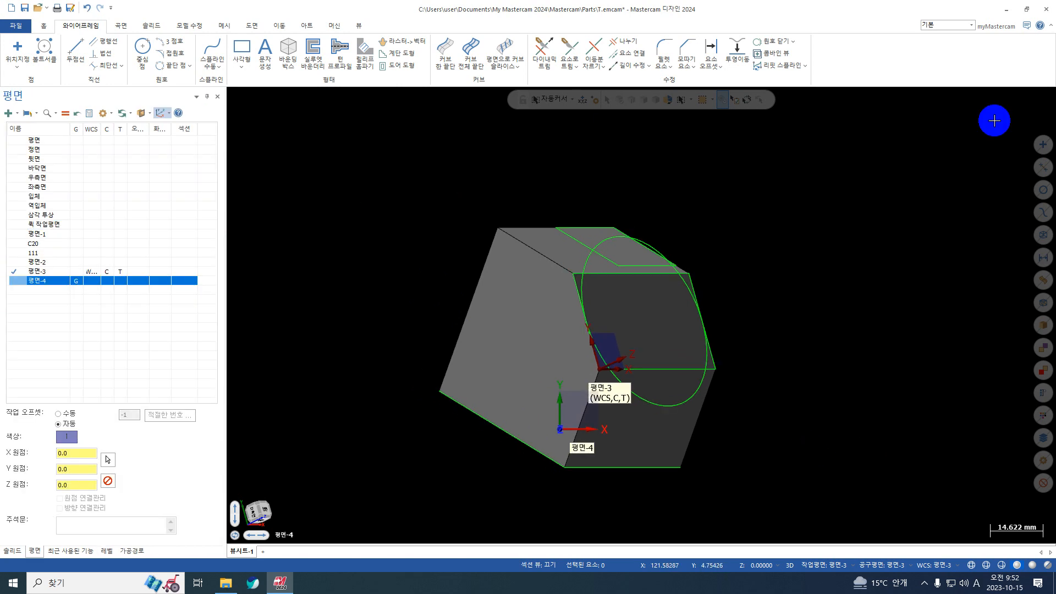
click(1006, 10)
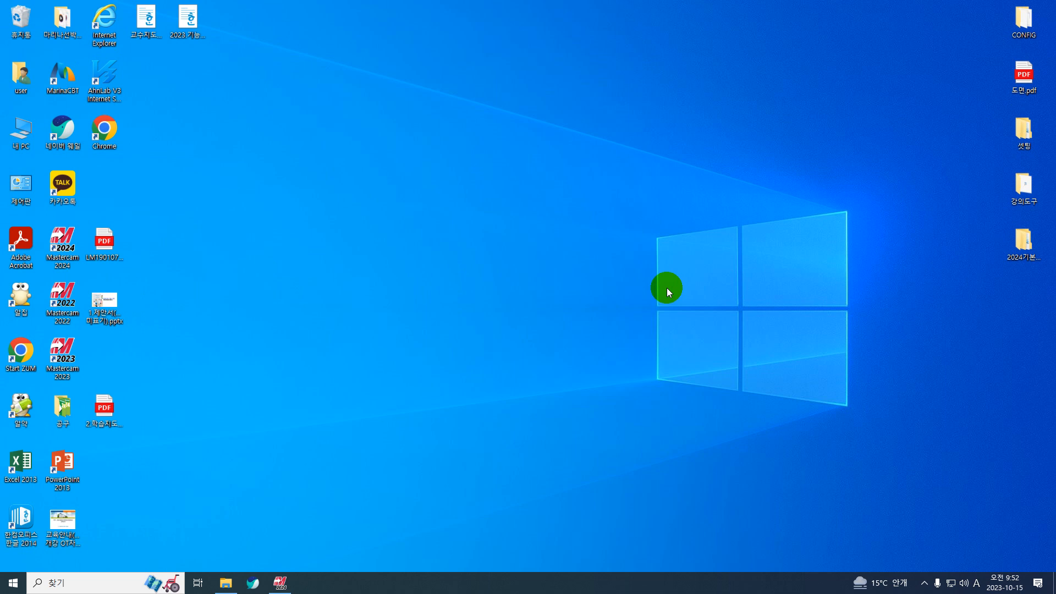